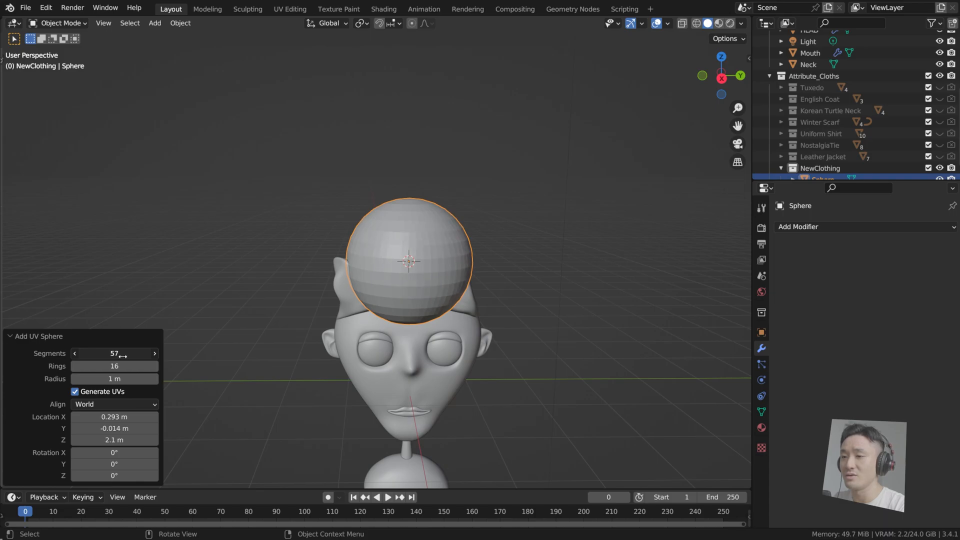
# Set the new UV sphere's segments to 32
pyautogui.moveTo(124, 356); pyautogui.dragTo(129, 356)
pyautogui.click(128, 353)
pyautogui.write('32')
pyautogui.press('Return')
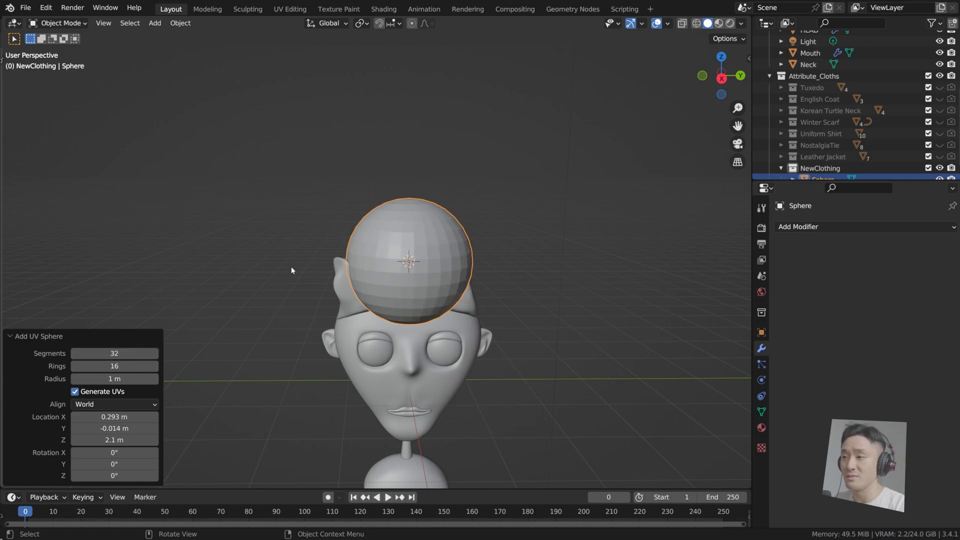
pyautogui.press('Tab')
pyautogui.press('Tab')
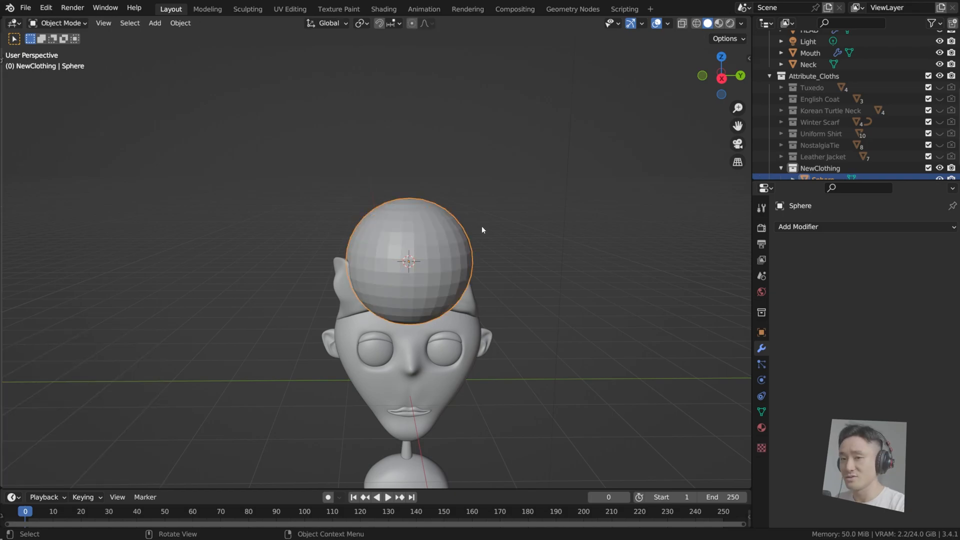
# Move the sphere about 4.28 m straight down along Z onto the body below the neck
pyautogui.press('KP_3')
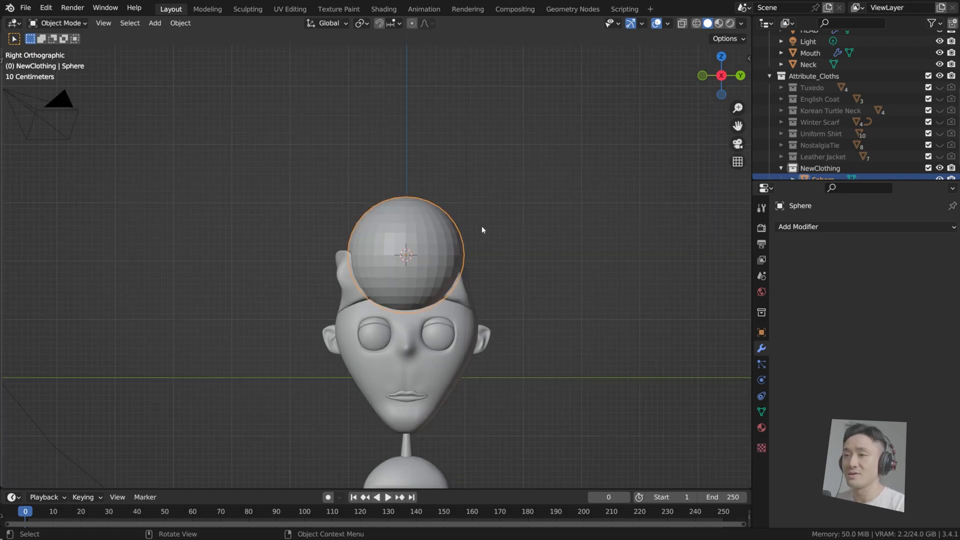
pyautogui.scroll(-1, 482, 226)
pyautogui.keyDown('shift'); pyautogui.moveTo(474, 275); pyautogui.dragTo(503, 168, button='middle'); pyautogui.keyUp('shift')
pyautogui.press('g')
pyautogui.press('z')
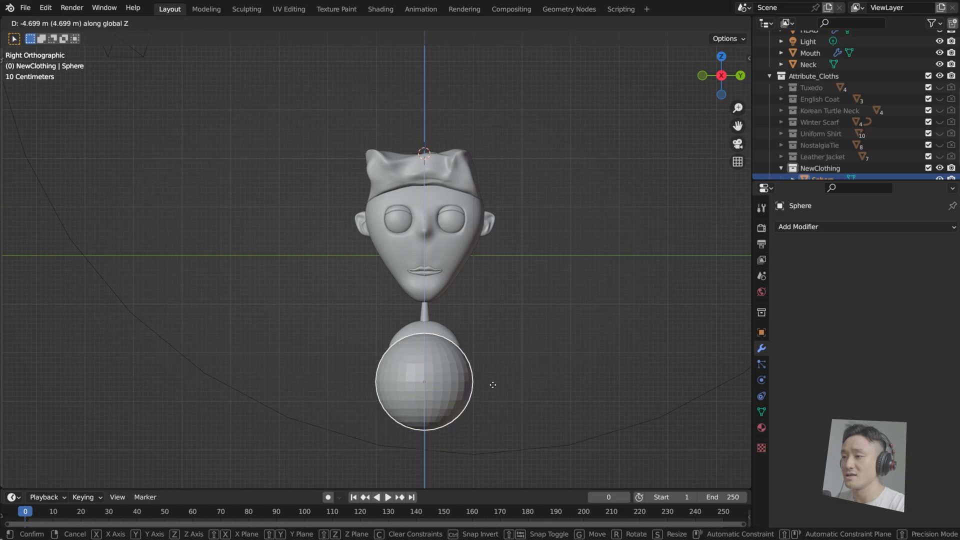
pyautogui.click(494, 372)
pyautogui.scroll(3, 491, 374)
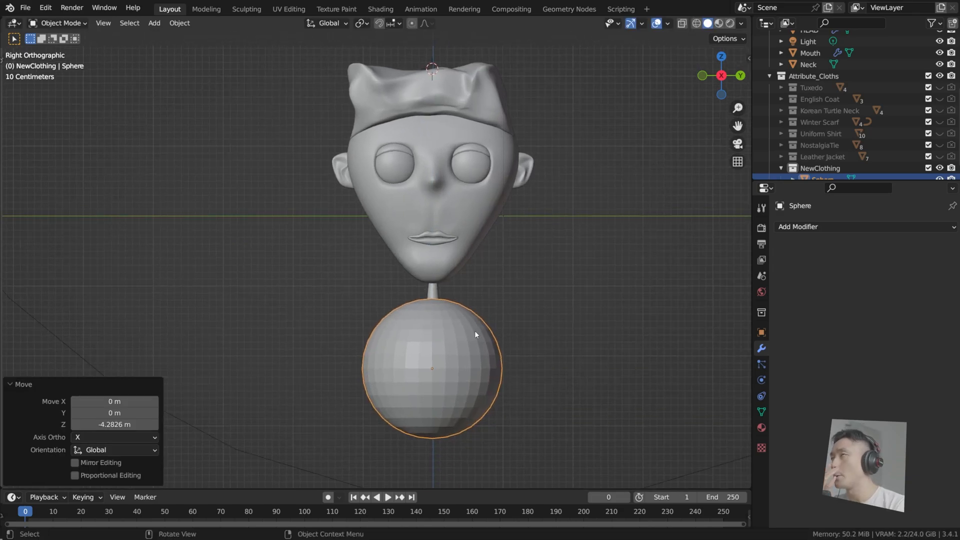
pyautogui.scroll(2, 476, 331)
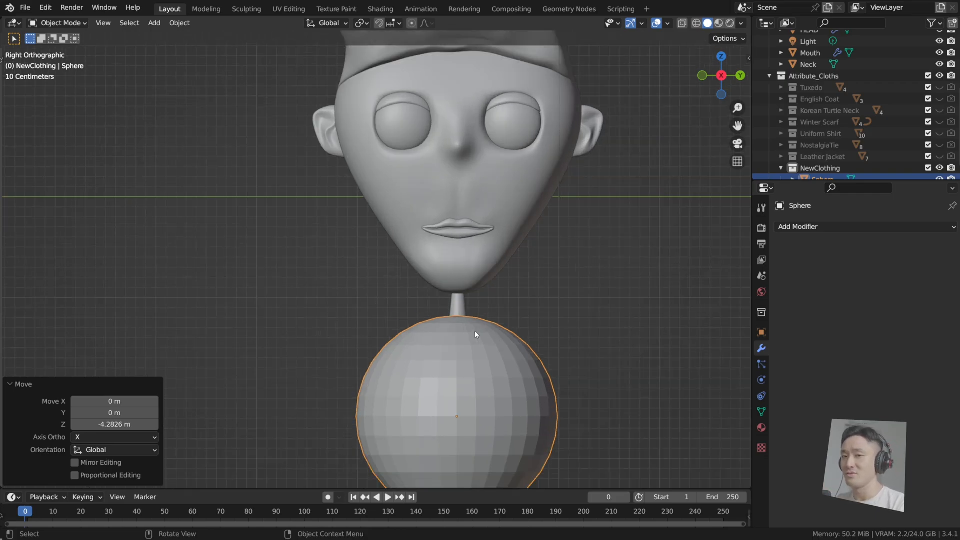
# Centre the sphere under the neck in the front view by moving it about -0.19 m along X
pyautogui.moveTo(475, 331); pyautogui.dragTo(469, 327, button='middle')
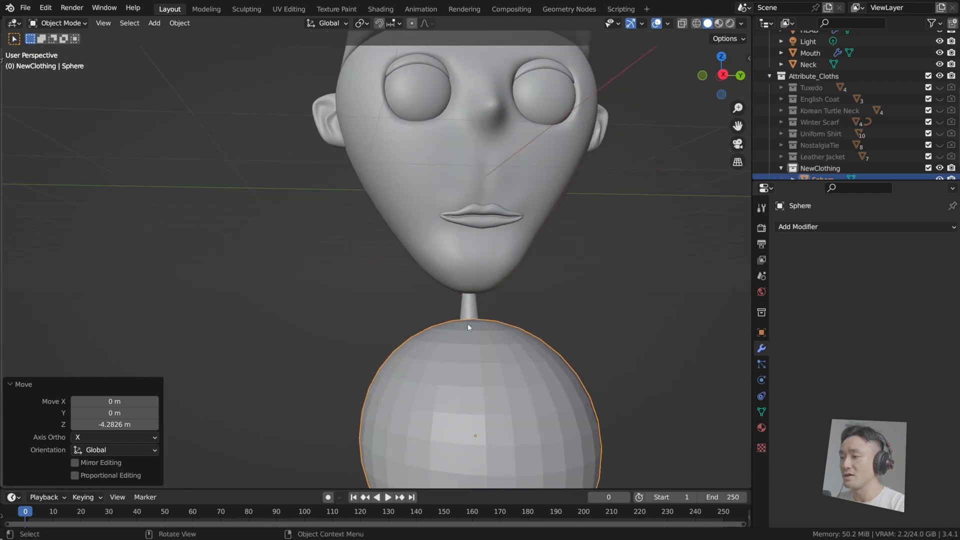
pyautogui.press('KP_1')
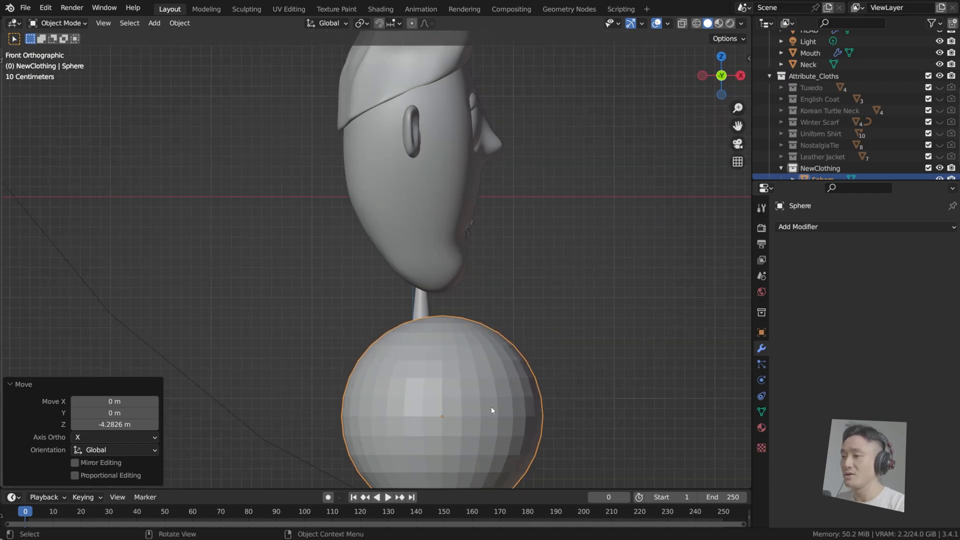
pyautogui.keyDown('shift'); pyautogui.moveTo(520, 374); pyautogui.dragTo(475, 326, button='middle'); pyautogui.keyUp('shift')
pyautogui.press('g')
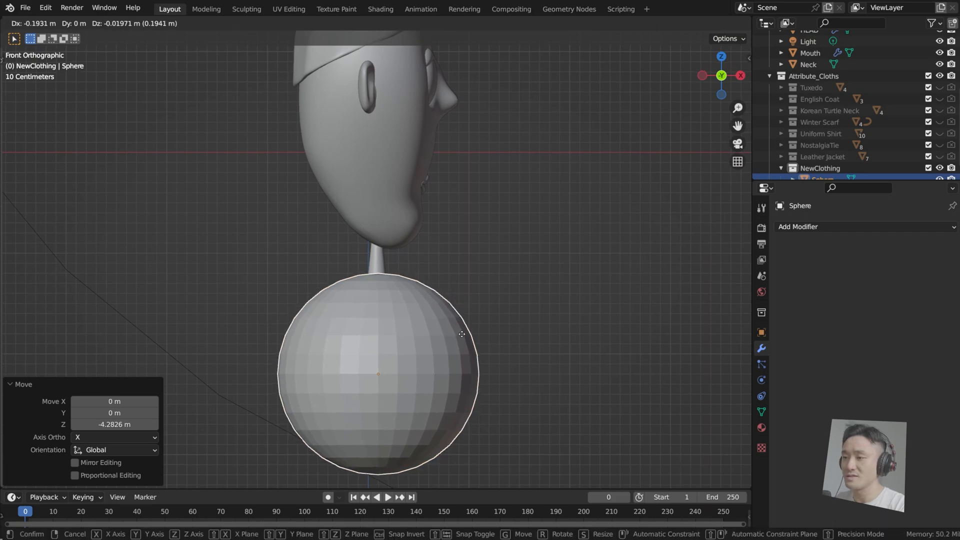
pyautogui.click(462, 334)
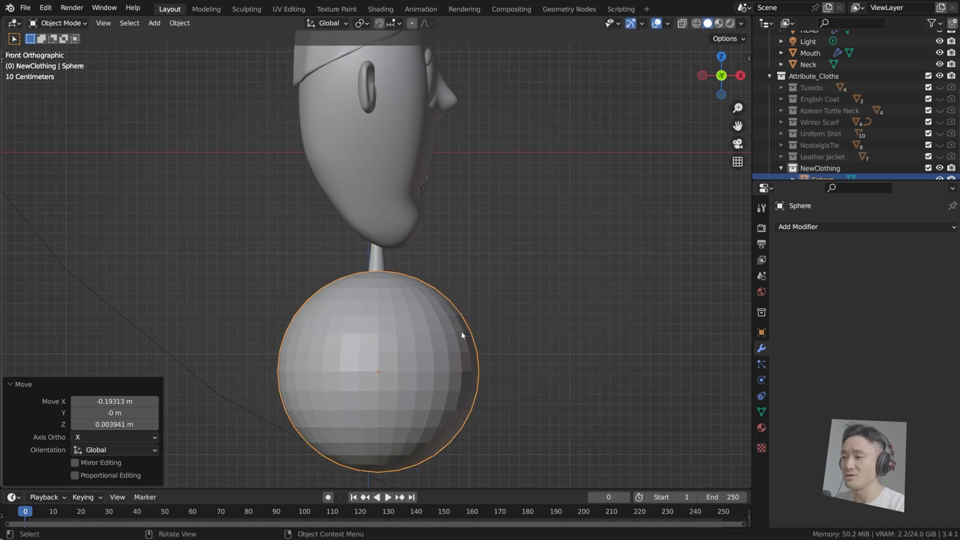
# Turn on X-ray and delete the vertices of the sphere's lower half, including the equator ring, leaving a dome
pyautogui.click(685, 24)
pyautogui.moveTo(452, 287)
pyautogui.keyDown('shift'); pyautogui.mouseDown(button='middle')
pyautogui.moveTo(474, 251)
pyautogui.moveTo(544, 199)
pyautogui.mouseUp(button='middle'); pyautogui.keyUp('shift')
pyautogui.scroll(1, 512, 212)
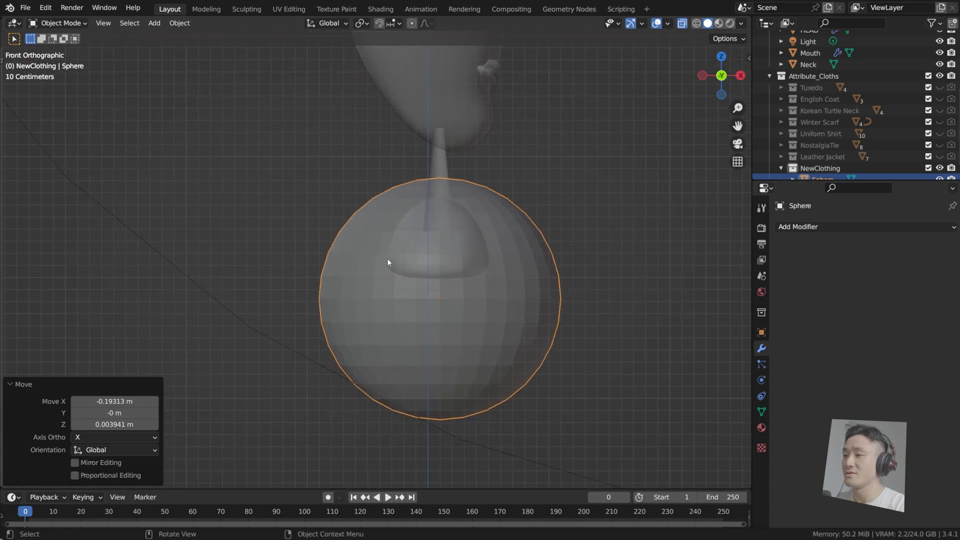
pyautogui.press('Tab')
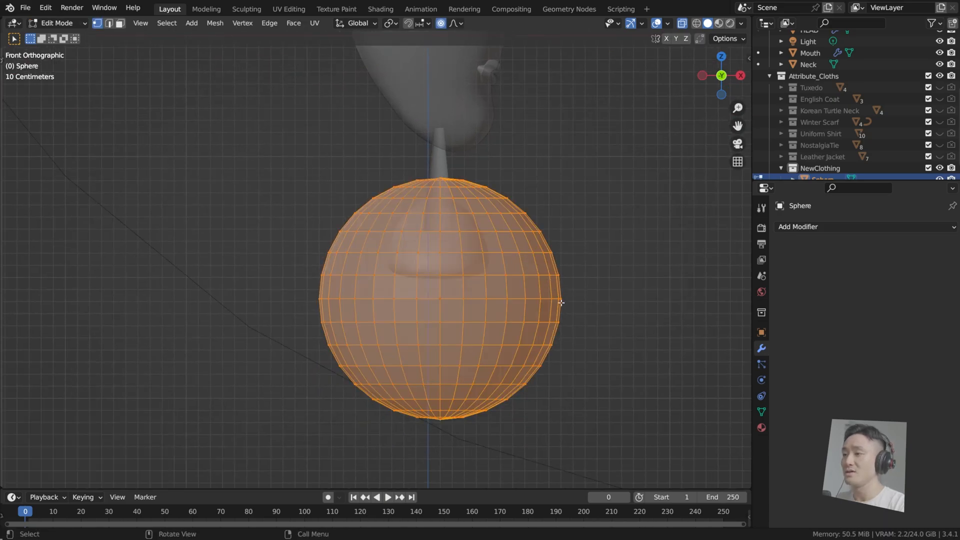
pyautogui.moveTo(277, 289); pyautogui.dragTo(644, 447)
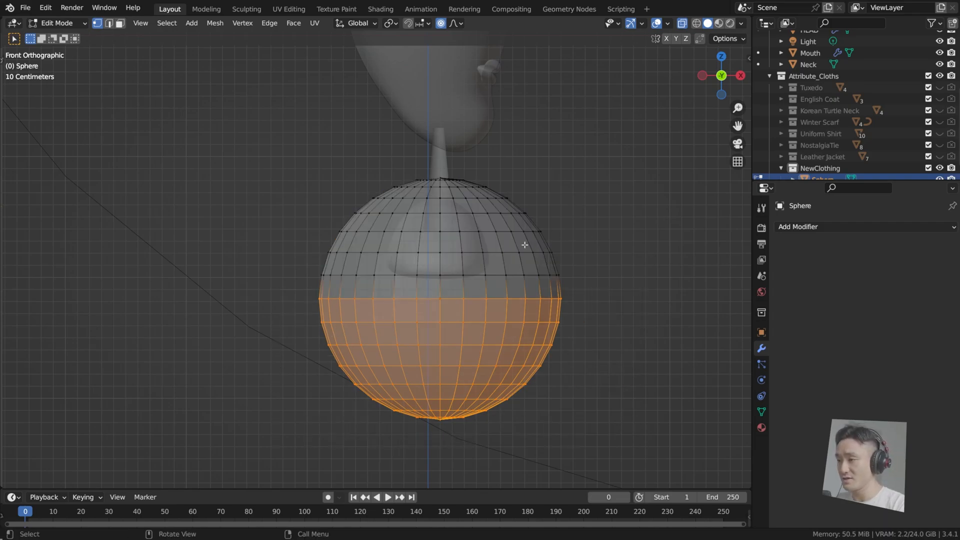
pyautogui.moveTo(285, 296); pyautogui.dragTo(707, 443)
pyautogui.moveTo(649, 328); pyautogui.dragTo(591, 330, button='middle')
pyautogui.press('KP_1')
pyautogui.press('x')
pyautogui.click(589, 328)
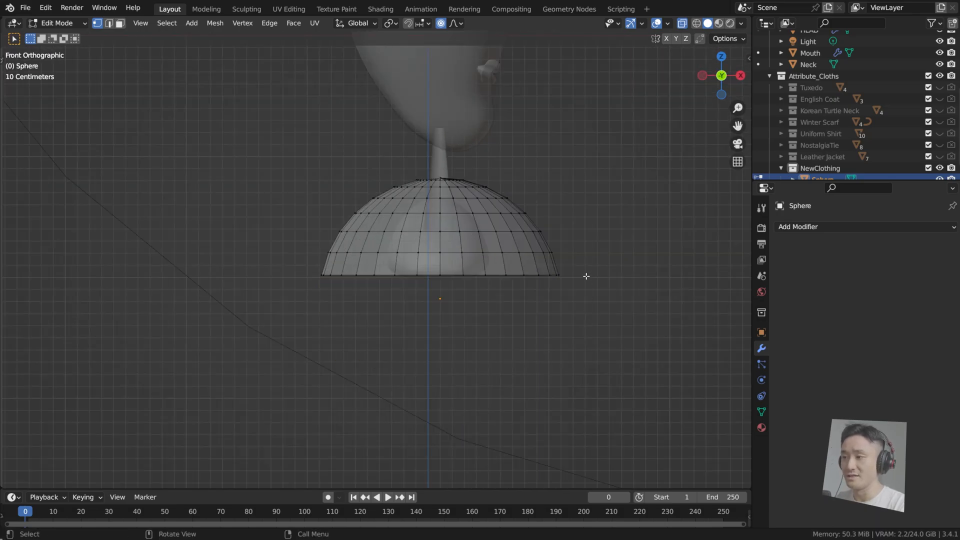
pyautogui.scroll(4, 514, 270)
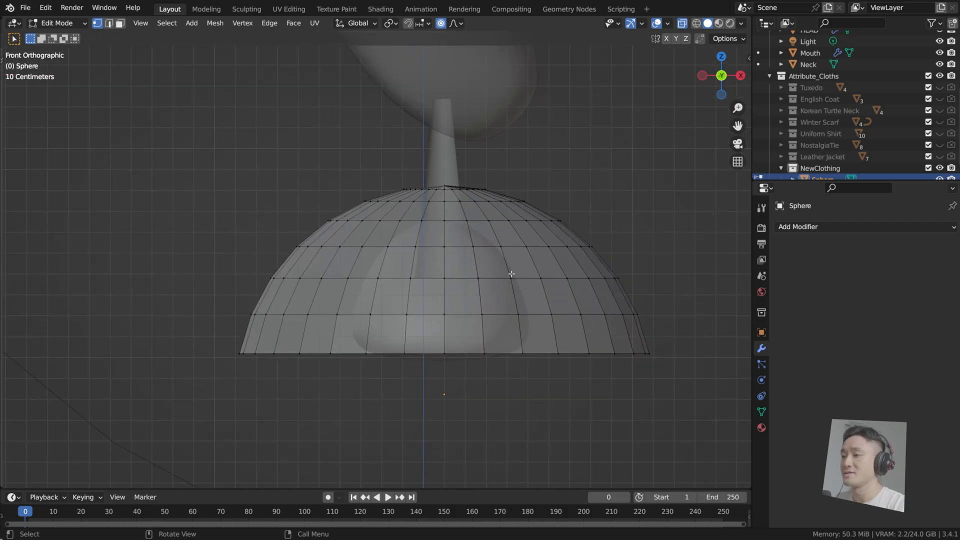
pyautogui.moveTo(164, 162); pyautogui.dragTo(695, 419)
pyautogui.click(666, 259)
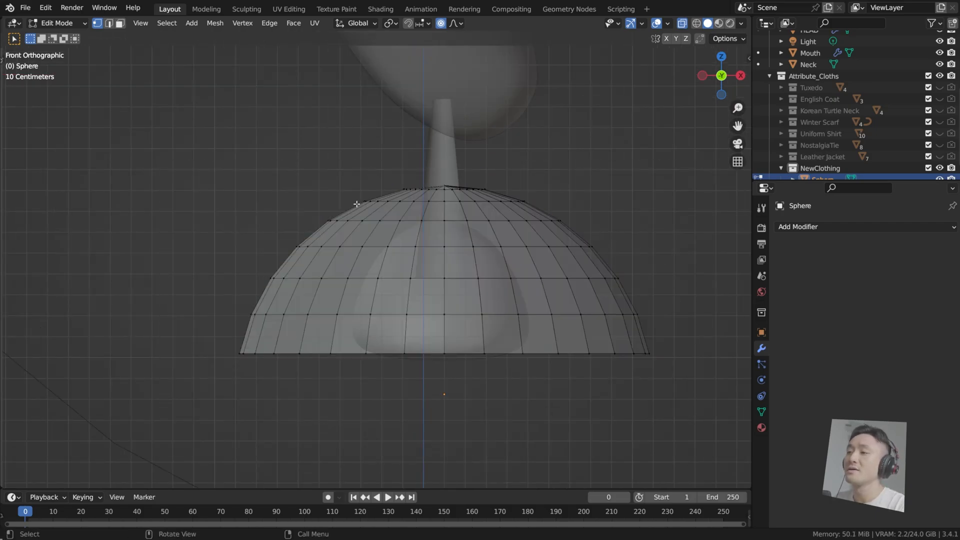
pyautogui.moveTo(186, 143); pyautogui.dragTo(683, 385)
pyautogui.click(603, 217)
# Turn off proportional editing and scale the whole dome mesh along X to about 0.6
pyautogui.press('a')
pyautogui.keyDown('shift'); pyautogui.moveTo(669, 221); pyautogui.dragTo(643, 237, button='middle'); pyautogui.keyUp('shift')
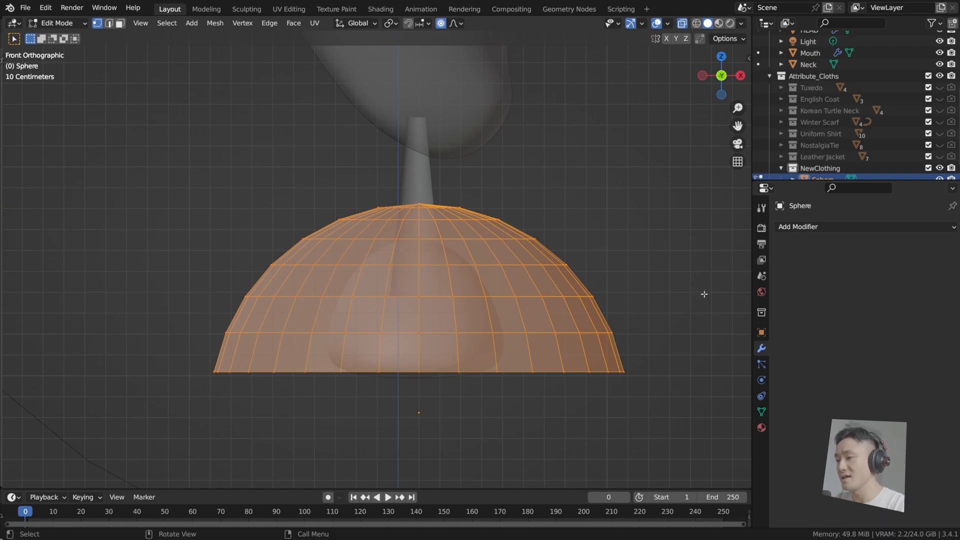
pyautogui.press('s')
pyautogui.press('Escape')
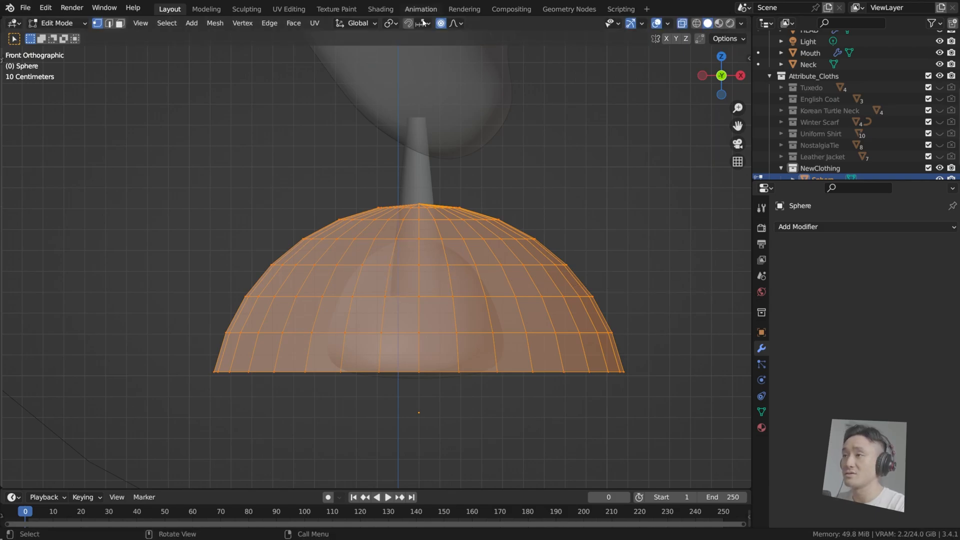
pyautogui.click(441, 24)
pyautogui.press('s')
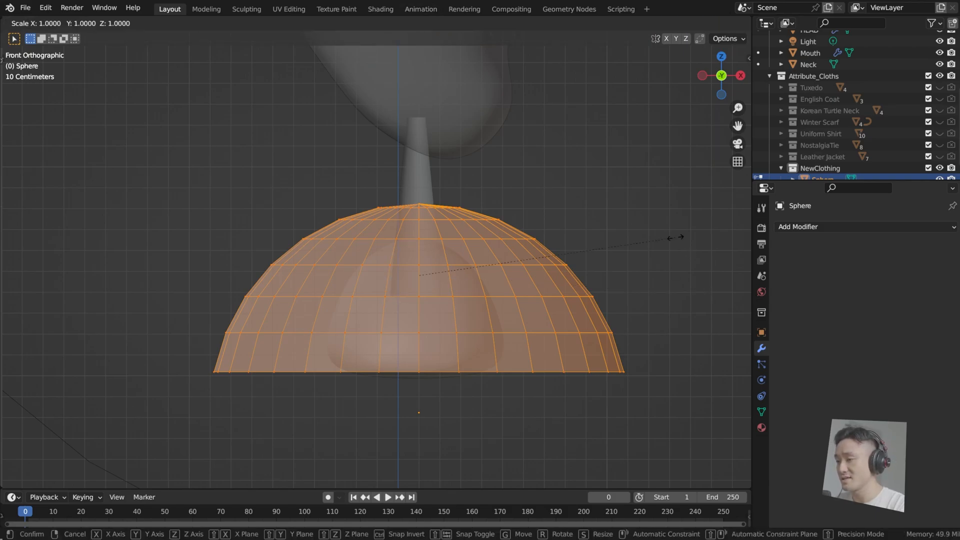
pyautogui.press('x')
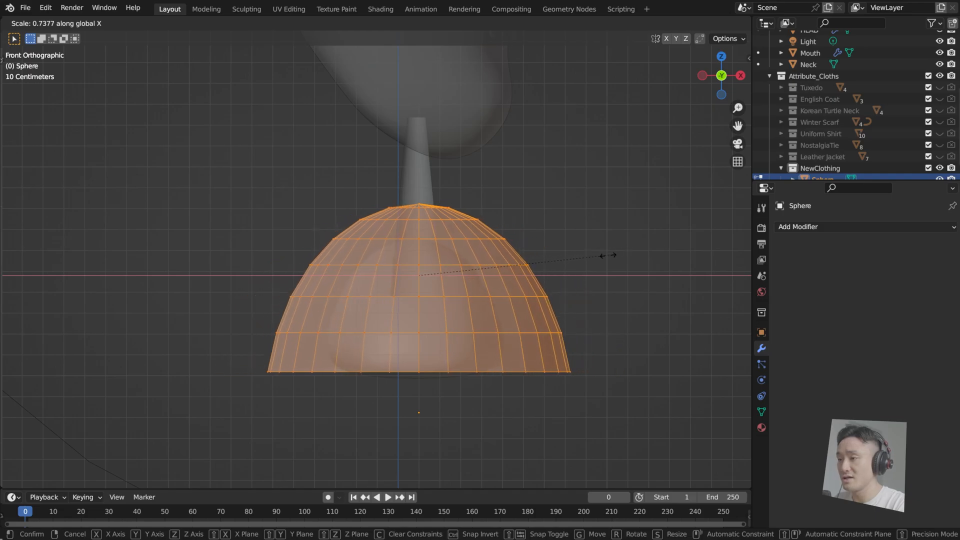
pyautogui.click(574, 259)
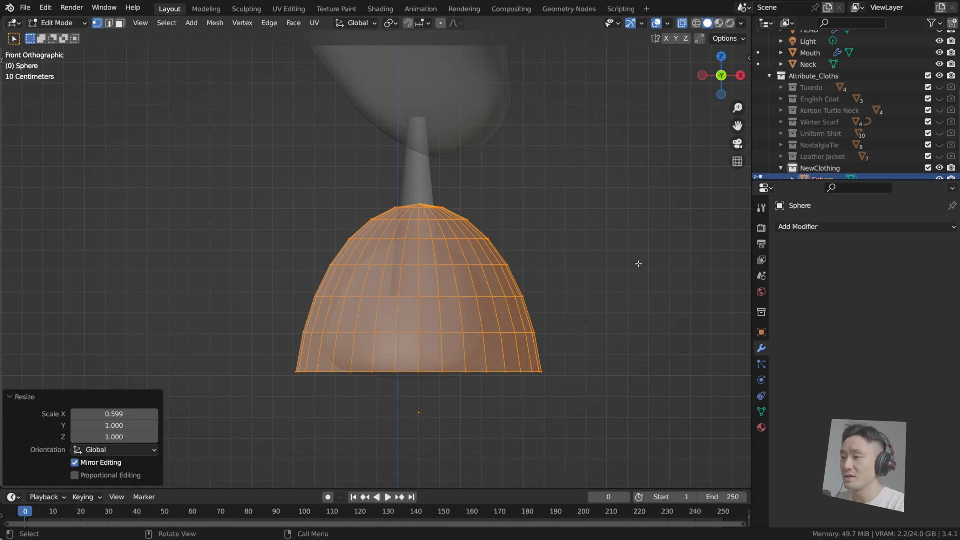
# Scale the whole dome mesh down uniformly to about 0.9 so it fits closer around the shoulders
pyautogui.scroll(2, 638, 263)
pyautogui.press('s')
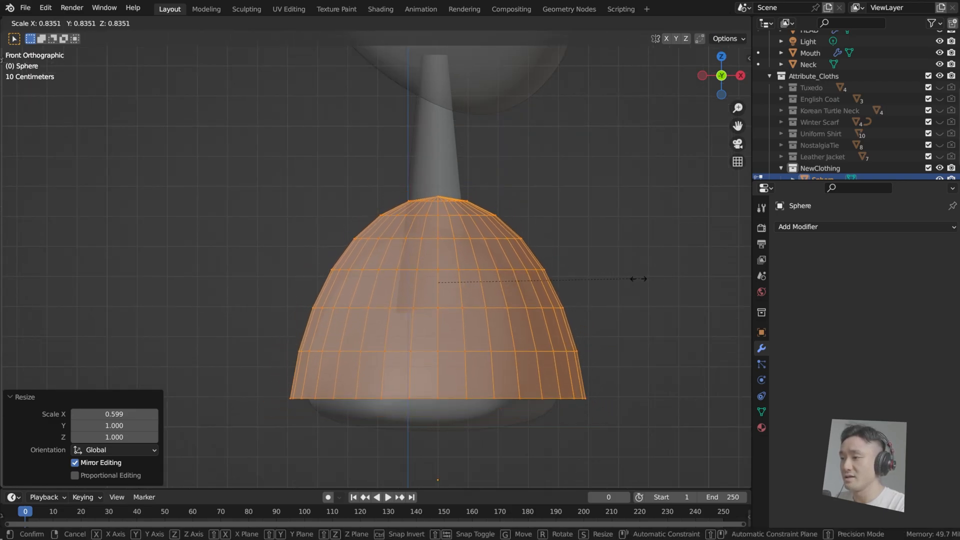
pyautogui.rightClick(662, 275)
pyautogui.press('s')
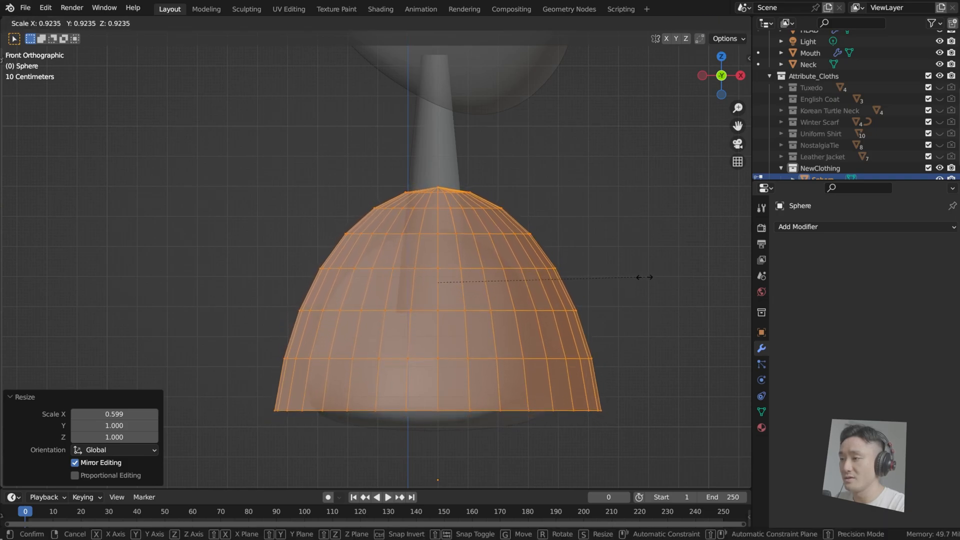
pyautogui.click(641, 277)
# Move the dome object about 0.07 m down and -0.01 m along X over the shoulders, and save the file
pyautogui.press('Tab')
pyautogui.press('g')
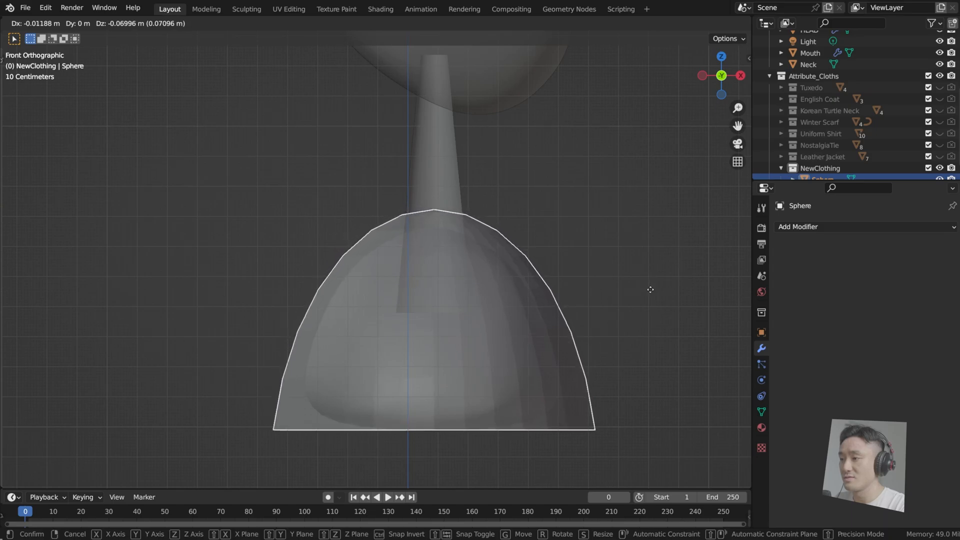
pyautogui.click(643, 283)
pyautogui.moveTo(643, 283); pyautogui.dragTo(507, 262, button='middle')
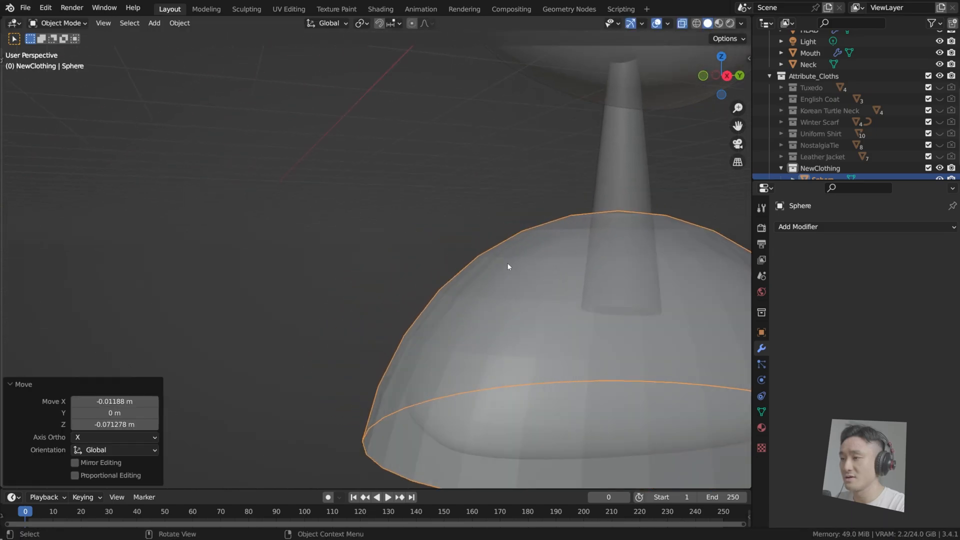
pyautogui.scroll(-2, 507, 262)
pyautogui.press('Tab')
pyautogui.press('Tab')
pyautogui.moveTo(480, 233); pyautogui.dragTo(445, 249, button='middle')
pyautogui.hotkey('ctrl', 's')
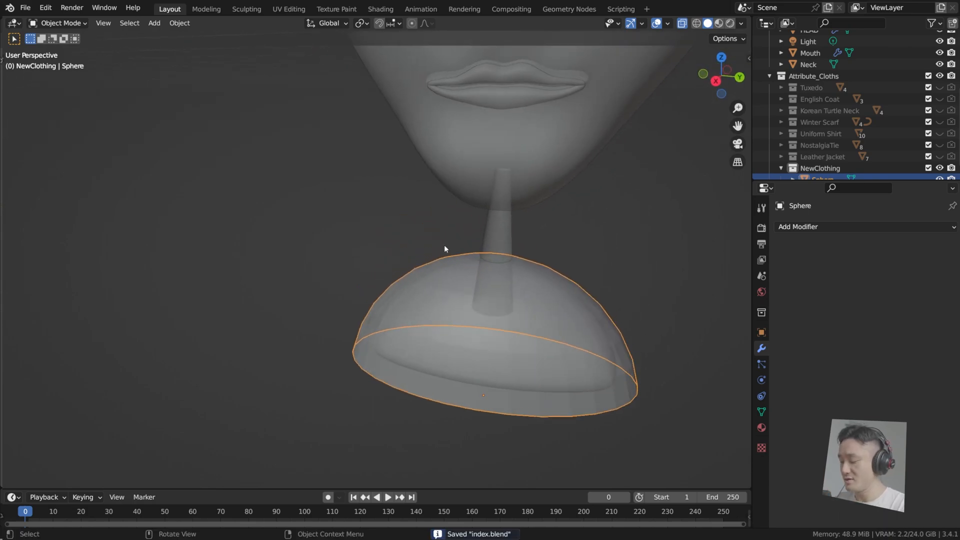
pyautogui.press('Tab')
pyautogui.press('KP_1')
pyautogui.scroll(4, 444, 244)
pyautogui.moveTo(242, 407); pyautogui.dragTo(602, 476)
pyautogui.moveTo(632, 332); pyautogui.dragTo(468, 309, button='middle')
pyautogui.scroll(-5, 468, 309)
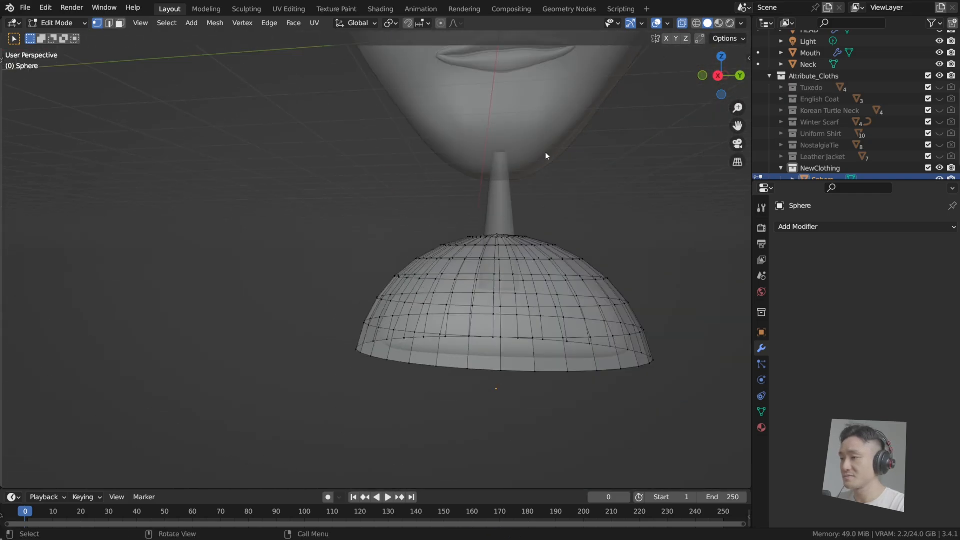
# Return to Object Mode, turn off X-ray display and save the file
pyautogui.press('Tab')
pyautogui.click(681, 23)
pyautogui.keyDown('shift'); pyautogui.moveTo(569, 225); pyautogui.dragTo(480, 228, button='middle'); pyautogui.keyUp('shift')
pyautogui.hotkey('ctrl', 's')
# In the right view with X-ray on, delete the vertices of the dome's +Y half, keeping the centre column
pyautogui.press('Tab')
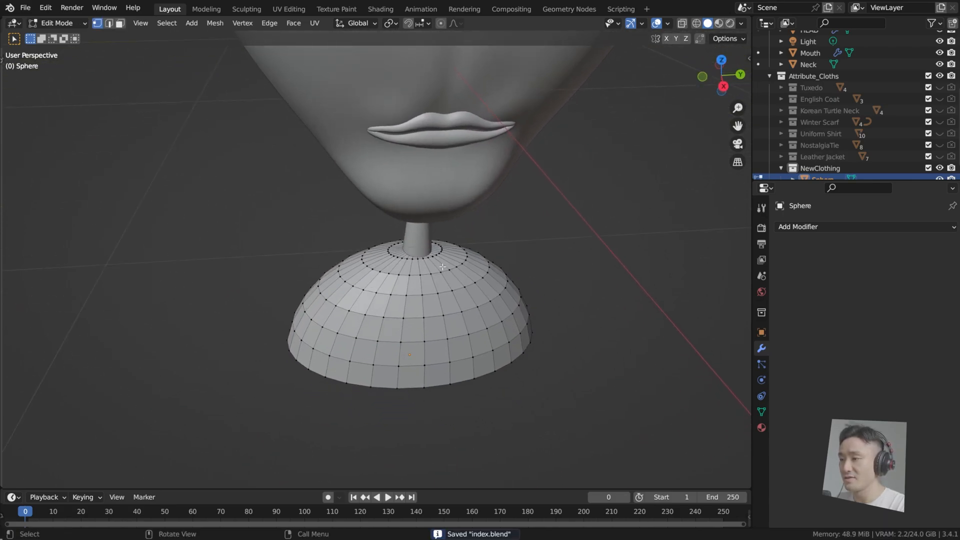
pyautogui.press('Tab')
pyautogui.press('KP_3')
pyautogui.press('Tab')
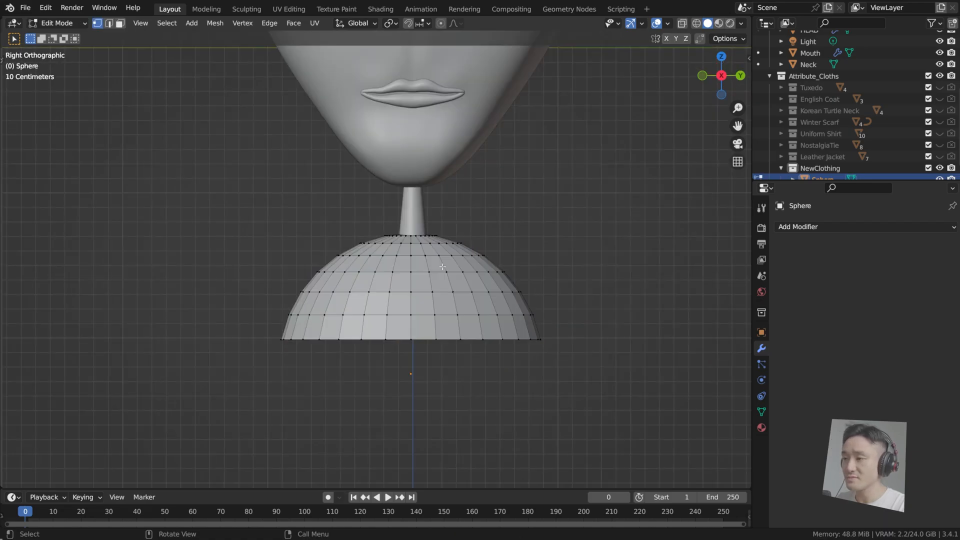
pyautogui.scroll(2, 443, 267)
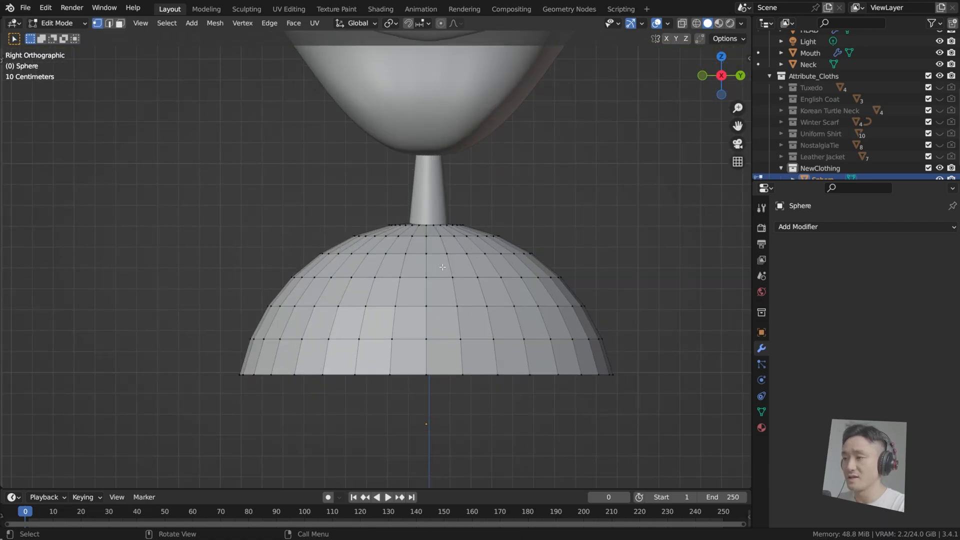
pyautogui.click(682, 23)
pyautogui.moveTo(690, 459); pyautogui.dragTo(439, 179)
pyautogui.scroll(3, 455, 203)
pyautogui.moveTo(499, 184); pyautogui.dragTo(485, 279, button='middle')
pyautogui.scroll(-2, 488, 280)
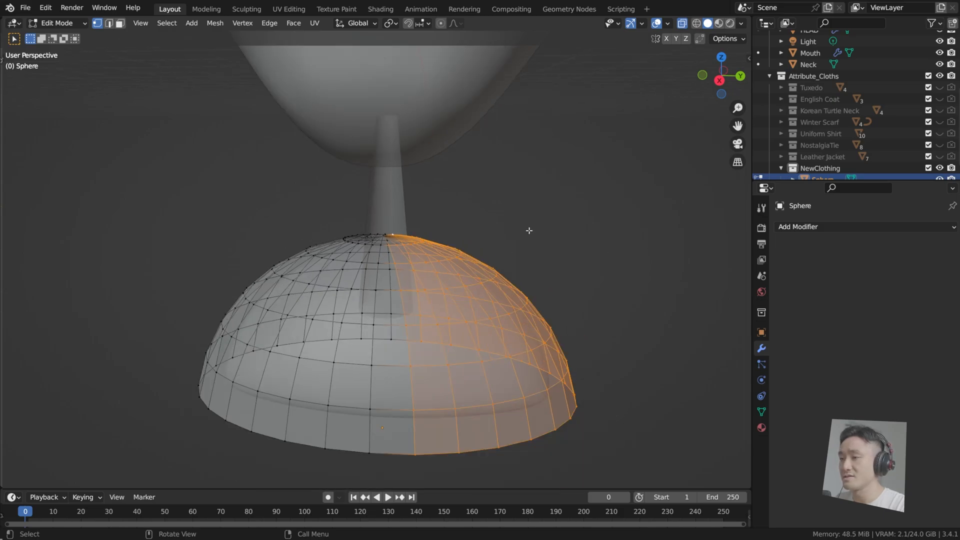
pyautogui.press('x')
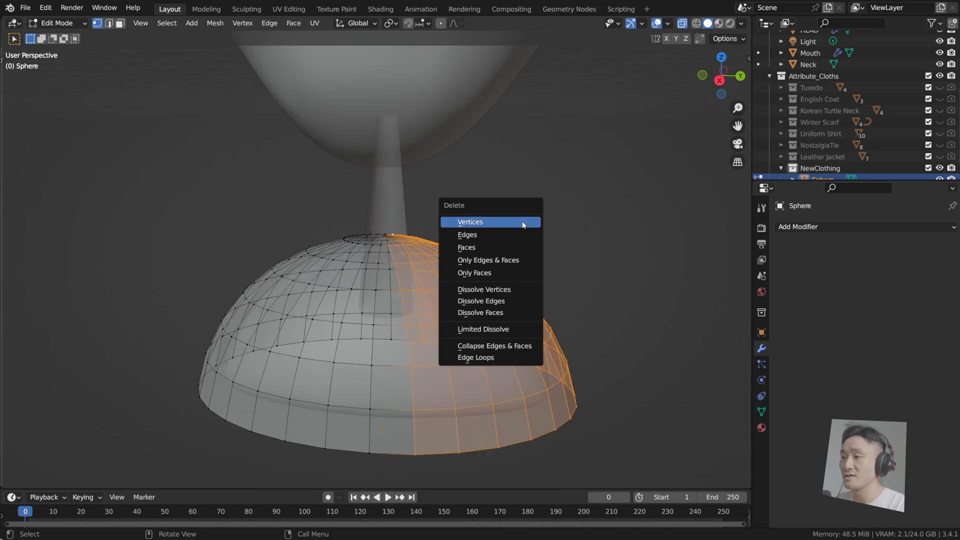
pyautogui.click(523, 225)
# Delete the pole vertex at the dome's top to open a neck hole, and return to Object Mode
pyautogui.moveTo(521, 221); pyautogui.dragTo(465, 273, button='middle')
pyautogui.scroll(3, 442, 268)
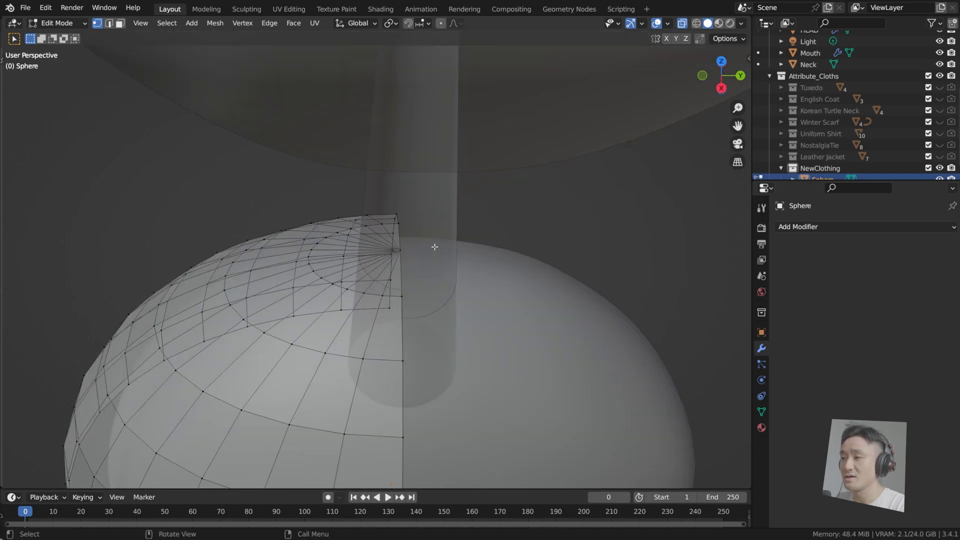
pyautogui.scroll(2, 435, 253)
pyautogui.click(418, 244)
pyautogui.scroll(-2, 456, 243)
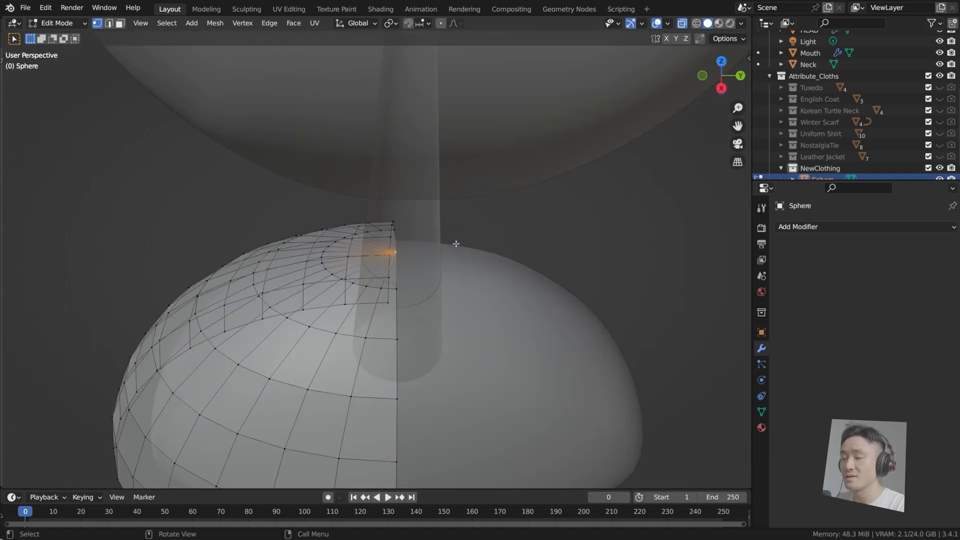
pyautogui.scroll(3, 412, 264)
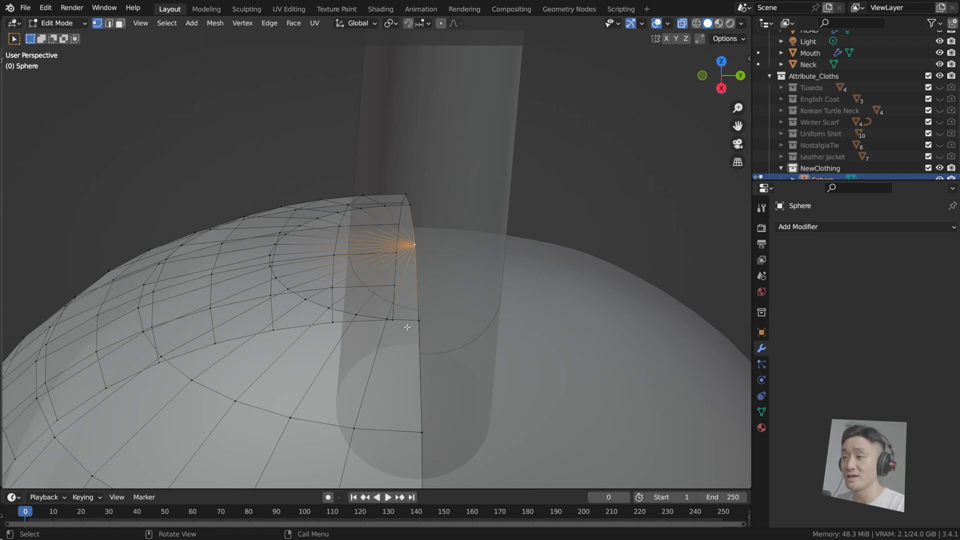
pyautogui.press('x')
pyautogui.click(475, 254)
pyautogui.moveTo(475, 254); pyautogui.dragTo(374, 231, button='middle')
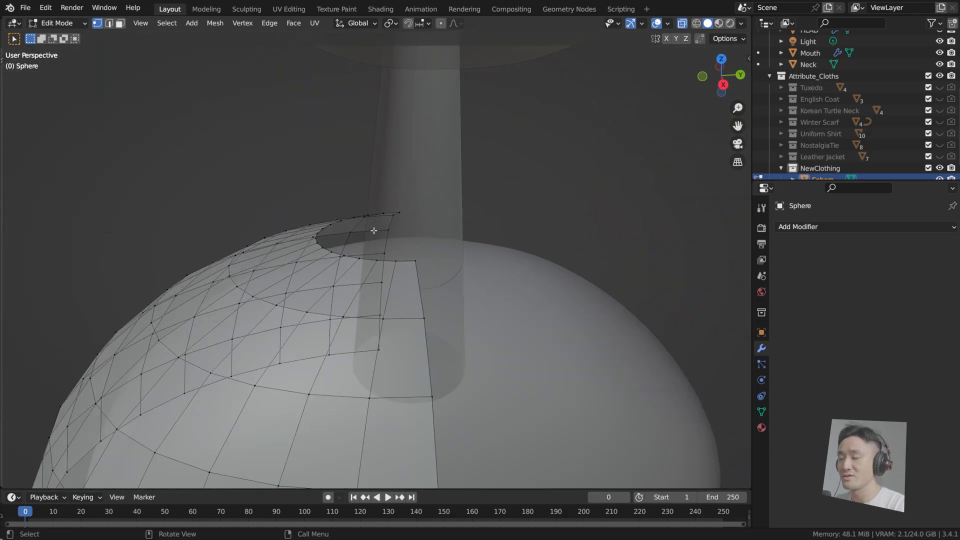
pyautogui.press('Tab')
pyautogui.scroll(-4, 376, 235)
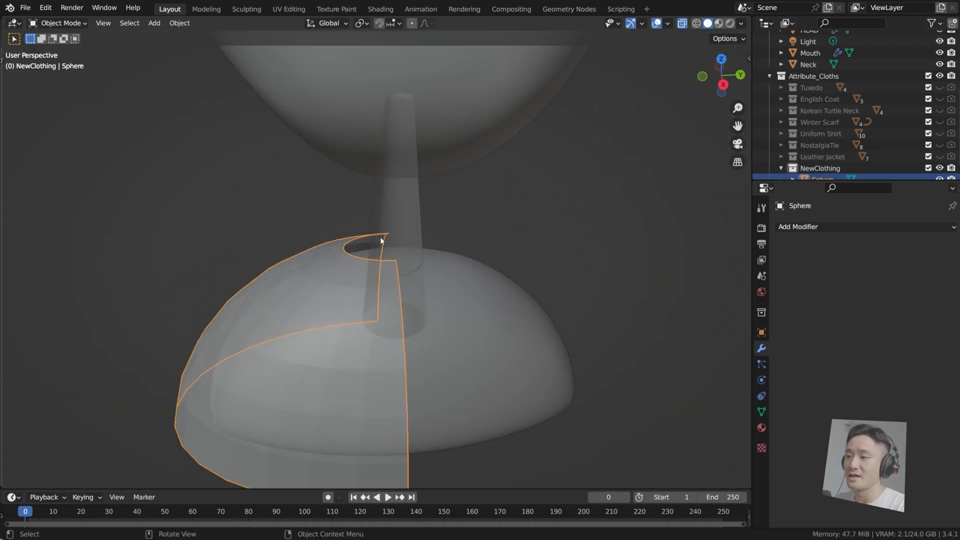
# Add a Mirror modifier to the half dome and mirror it across the Y axis only
pyautogui.press('Tab')
pyautogui.moveTo(383, 239); pyautogui.dragTo(600, 233, button='middle')
pyautogui.click(815, 227)
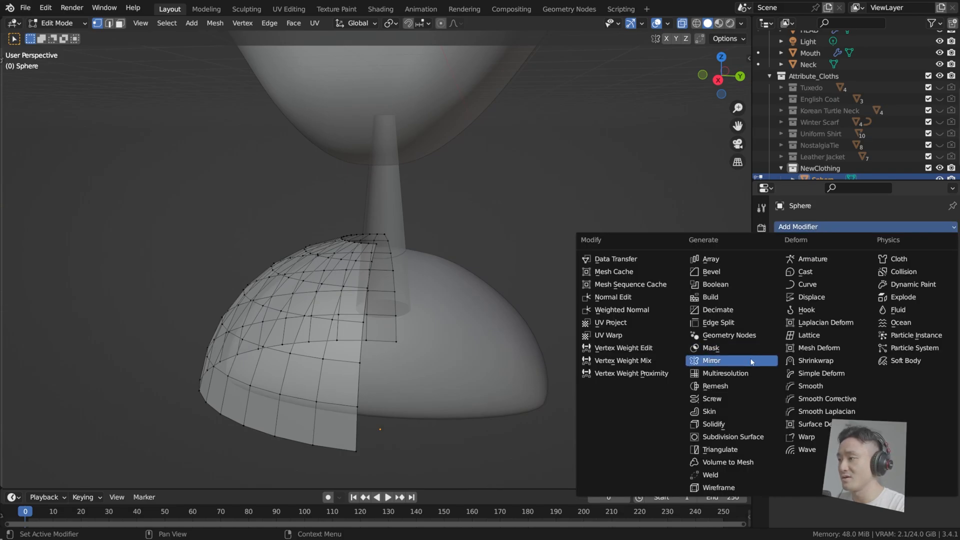
pyautogui.click(753, 361)
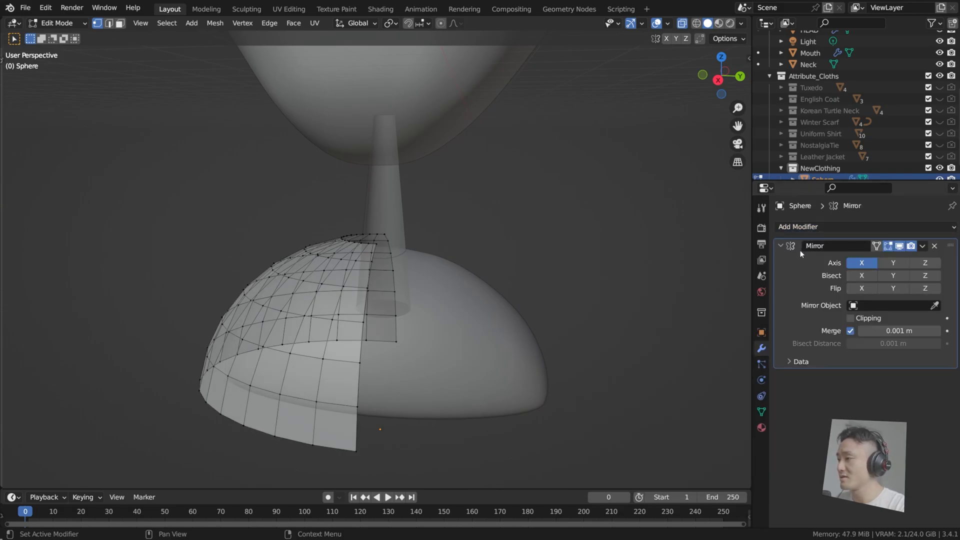
pyautogui.click(893, 263)
pyautogui.click(862, 264)
# Turn off X-ray display and go back into Edit Mode on the mirrored dome
pyautogui.moveTo(692, 292); pyautogui.dragTo(502, 216, button='middle')
pyautogui.press('Tab')
pyautogui.hotkey('alt', 'z')
pyautogui.scroll(-3, 561, 215)
pyautogui.press('Tab')
# Try moving a single vertex on the dome's front to test the mirroring, and save the file
pyautogui.click(363, 289)
pyautogui.press('g')
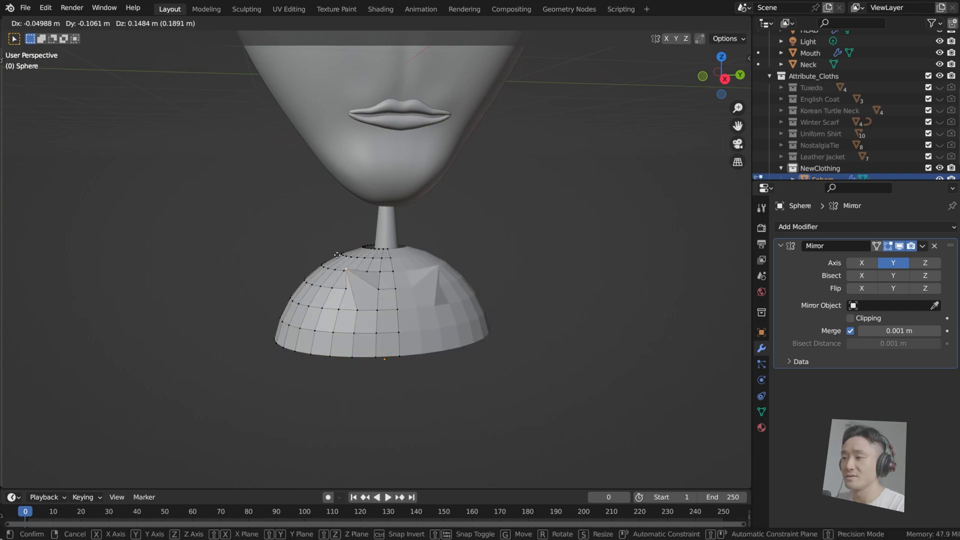
pyautogui.rightClick(367, 270)
pyautogui.scroll(5, 368, 282)
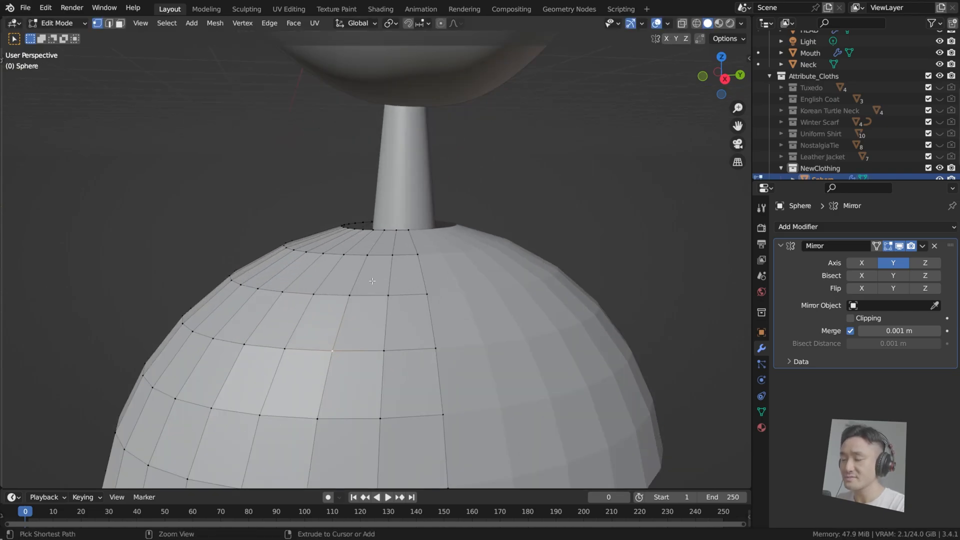
pyautogui.hotkey('ctrl', 's')
# In the right view, delete the front centre column of vertices to open a gap down the dome's front, and save the file
pyautogui.moveTo(368, 282); pyautogui.dragTo(432, 211, button='middle')
pyautogui.press('KP_3')
pyautogui.scroll(3, 422, 286)
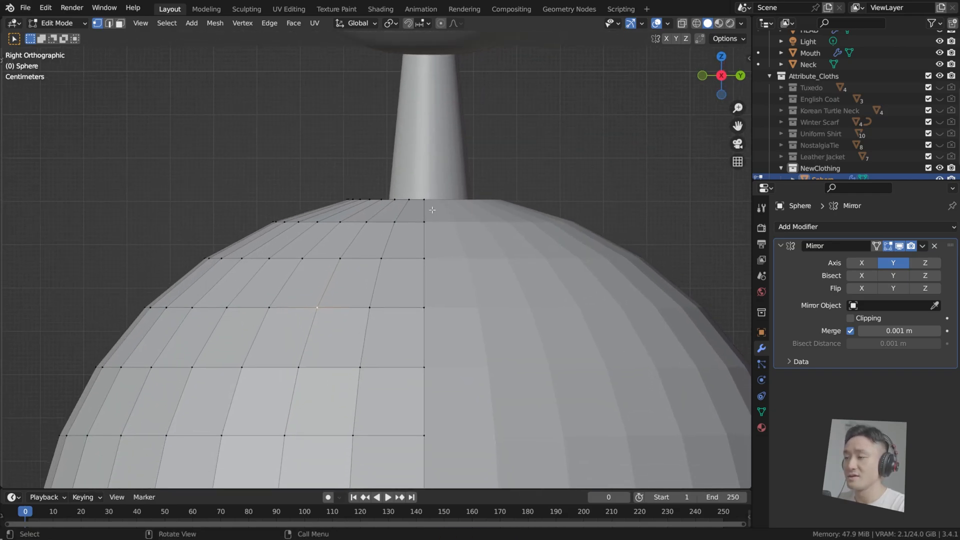
pyautogui.scroll(-2, 432, 212)
pyautogui.keyDown('shift'); pyautogui.moveTo(432, 207); pyautogui.dragTo(406, 343); pyautogui.keyUp('shift')
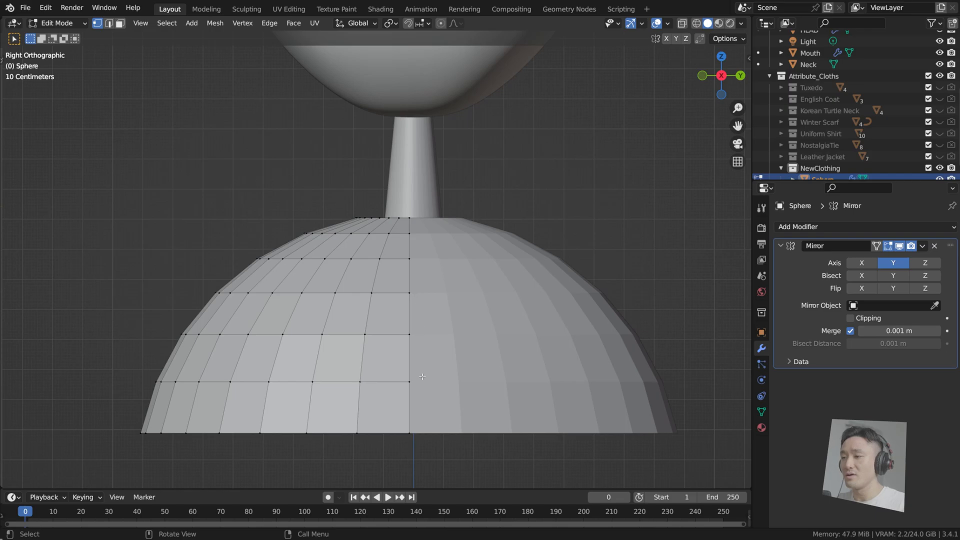
pyautogui.moveTo(445, 453); pyautogui.dragTo(405, 209)
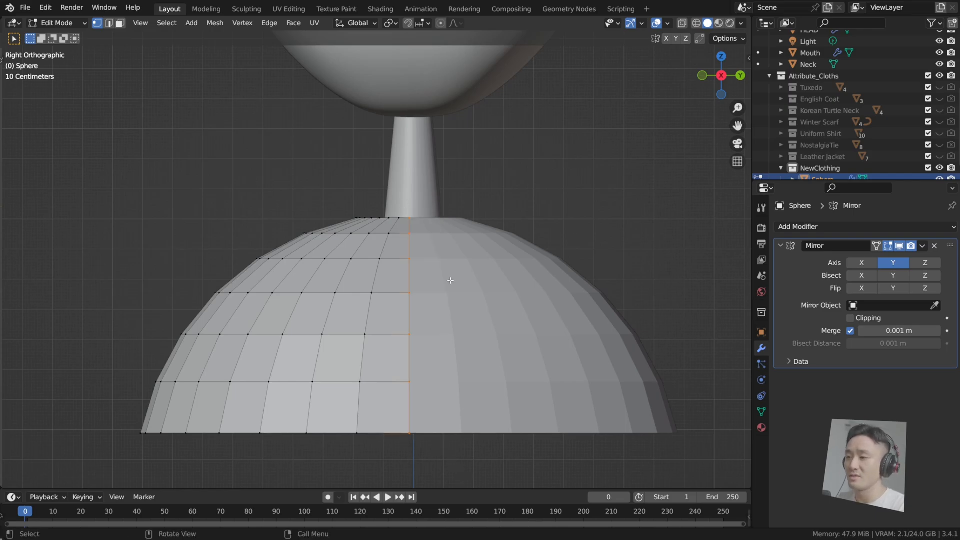
pyautogui.scroll(3, 437, 275)
pyautogui.scroll(-3, 474, 297)
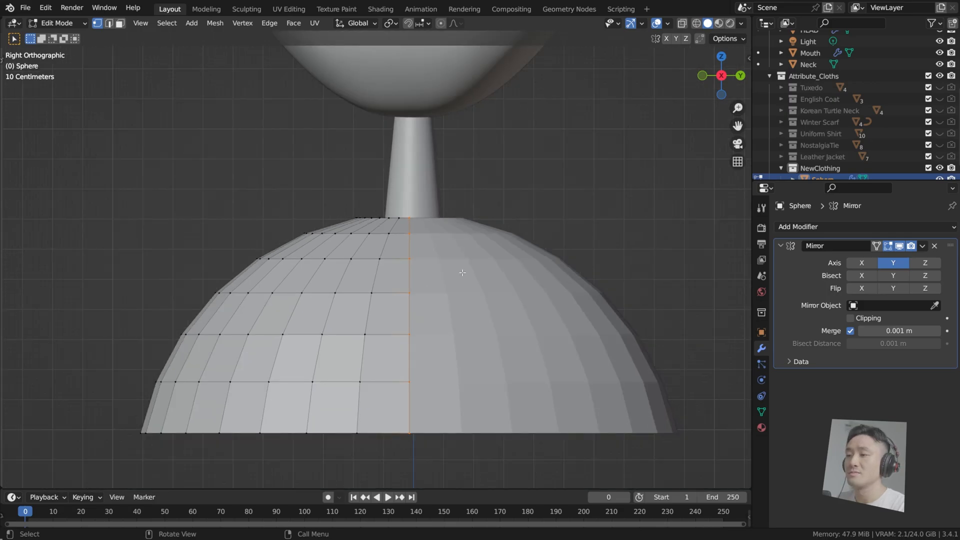
pyautogui.press('x')
pyautogui.press('Return')
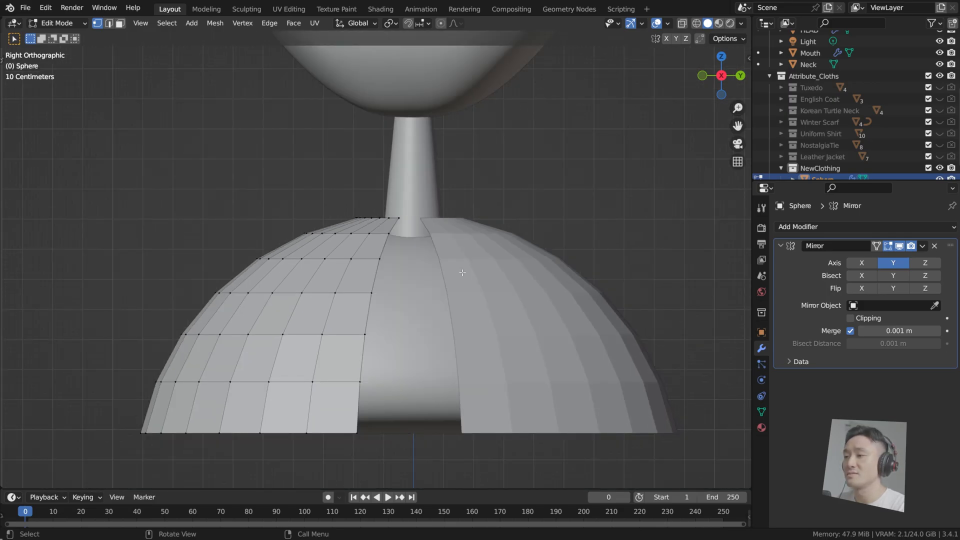
pyautogui.moveTo(454, 265); pyautogui.dragTo(391, 255, button='middle')
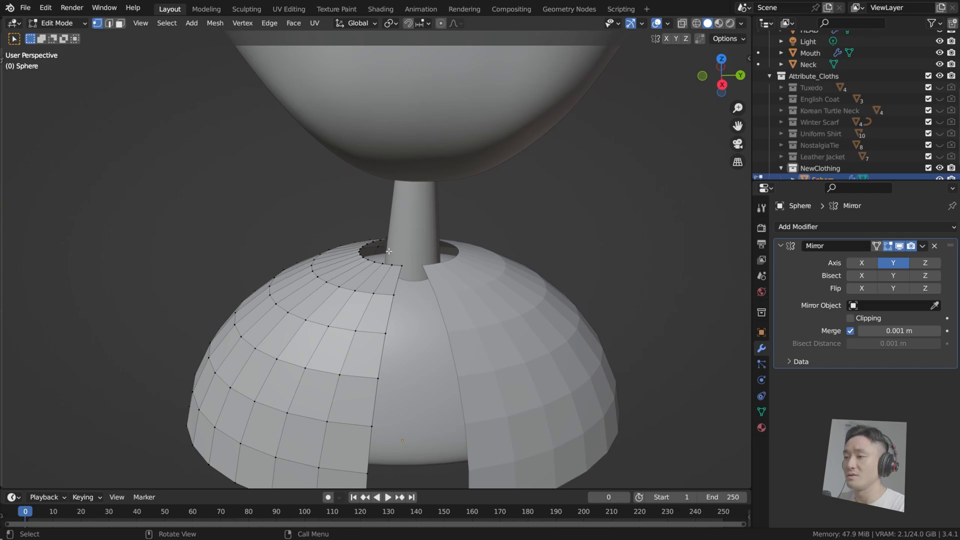
pyautogui.hotkey('ctrl', 's')
# Examine the dome's front opening and neck hole in perspective and from the right view, and save the file
pyautogui.press('KP_3')
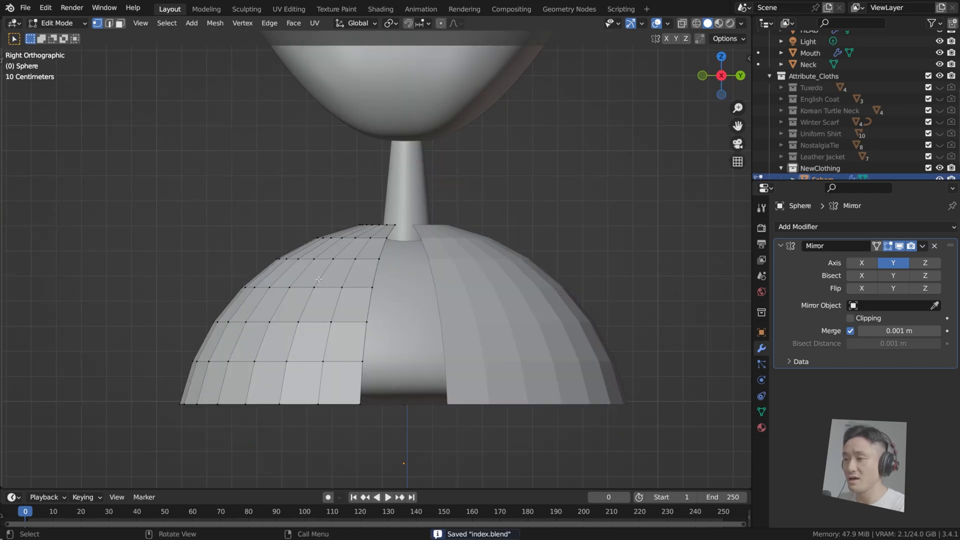
pyautogui.scroll(2, 409, 247)
pyautogui.moveTo(385, 201); pyautogui.dragTo(393, 267, button='middle')
pyautogui.scroll(-4, 393, 268)
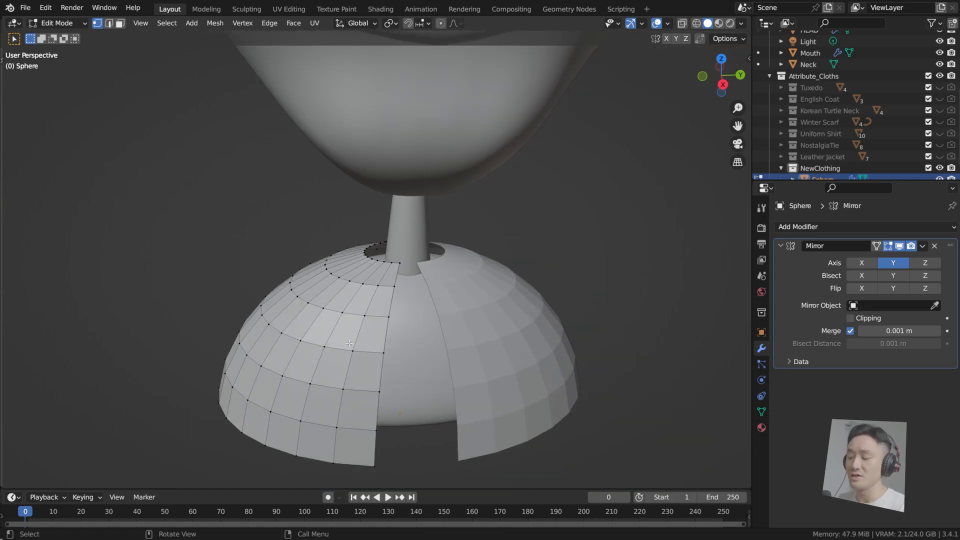
pyautogui.press('KP_3')
pyautogui.scroll(2, 349, 343)
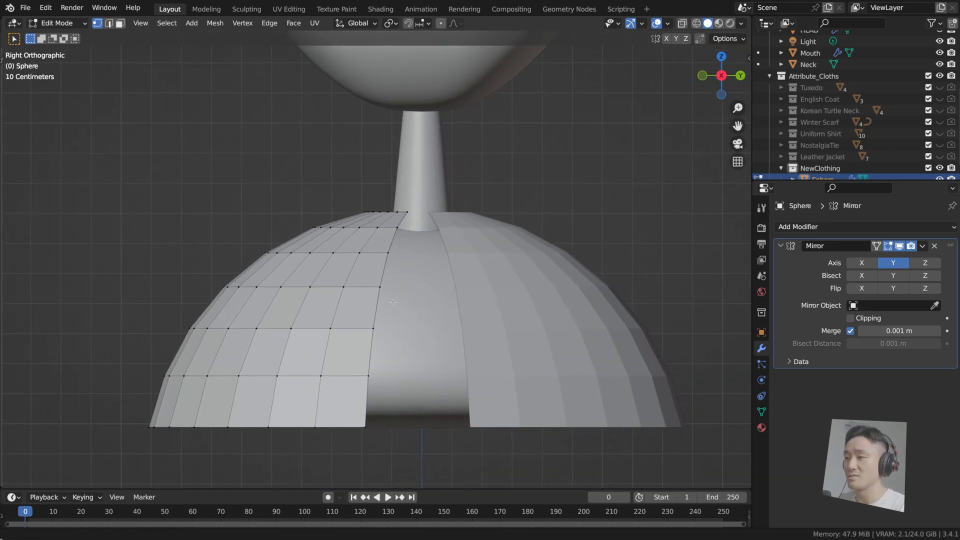
pyautogui.scroll(2, 418, 213)
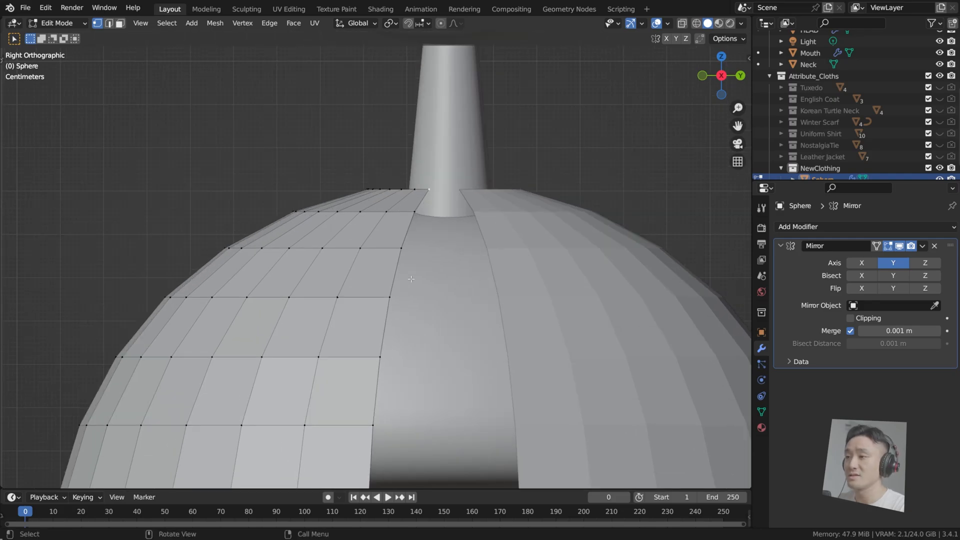
pyautogui.scroll(-2, 411, 278)
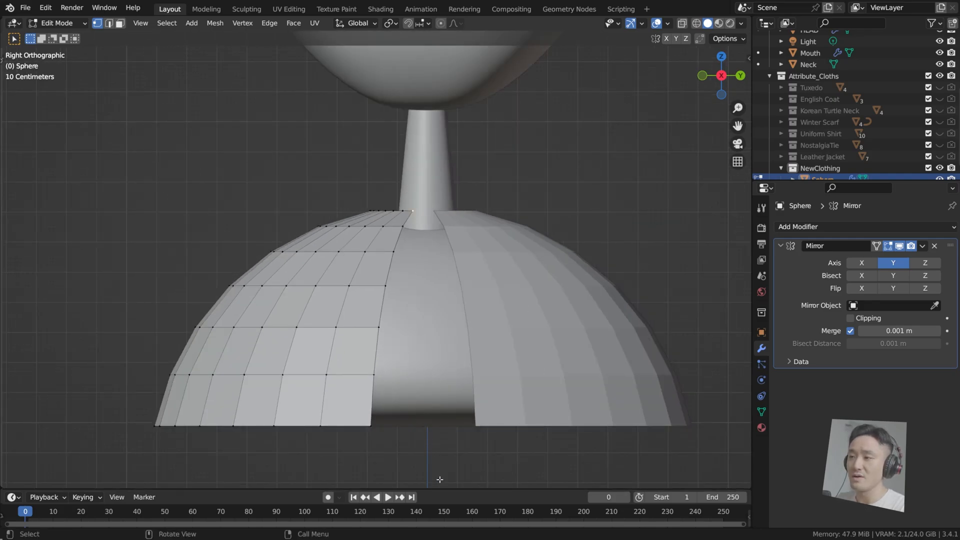
pyautogui.moveTo(434, 472); pyautogui.dragTo(412, 398)
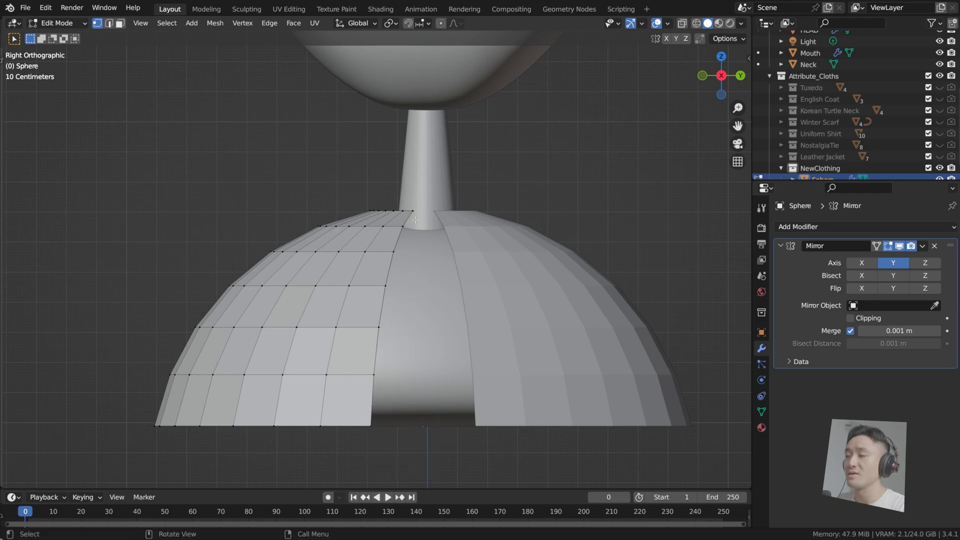
pyautogui.hotkey('ctrl', 's')
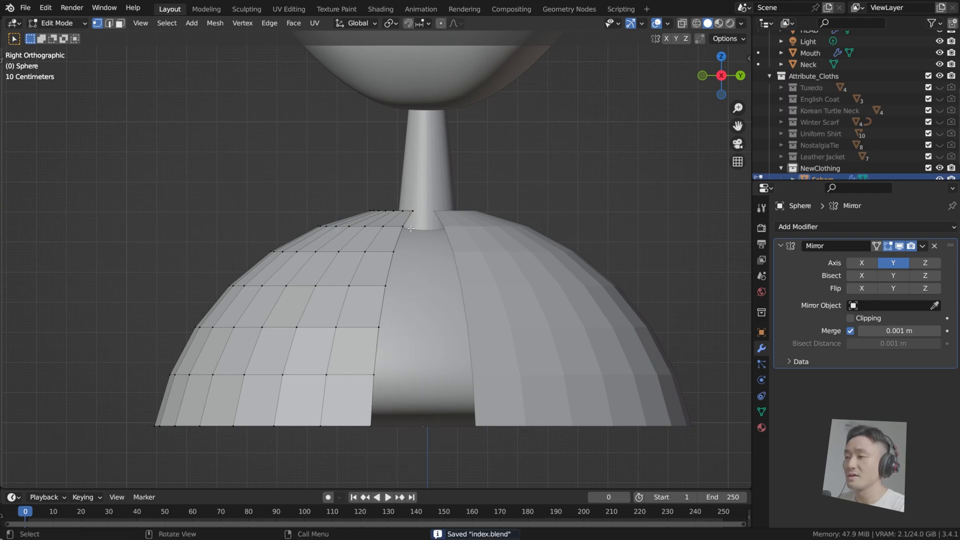
# Move the two lowest vertices of the front opening's edge about 0.108 m along Y towards the centre
pyautogui.scroll(1, 435, 216)
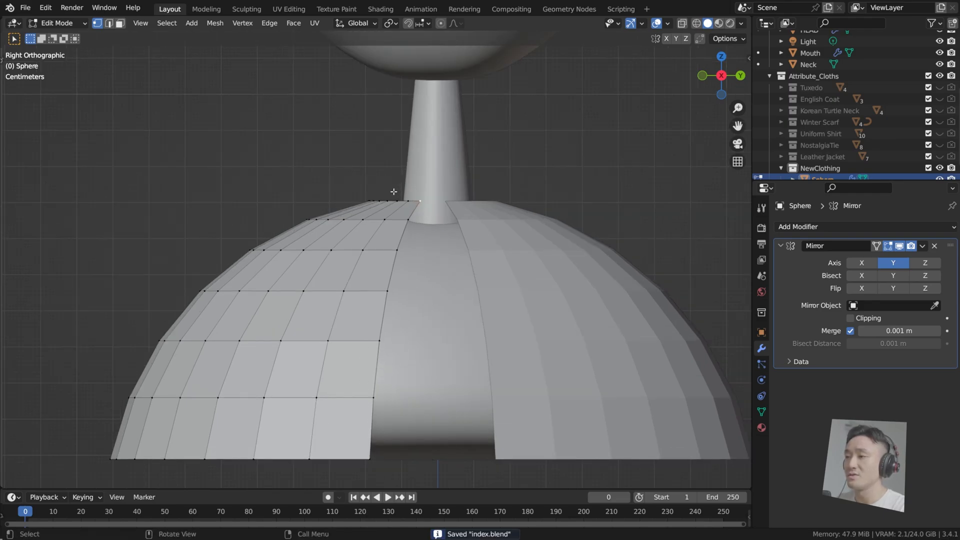
pyautogui.moveTo(344, 430); pyautogui.dragTo(415, 466)
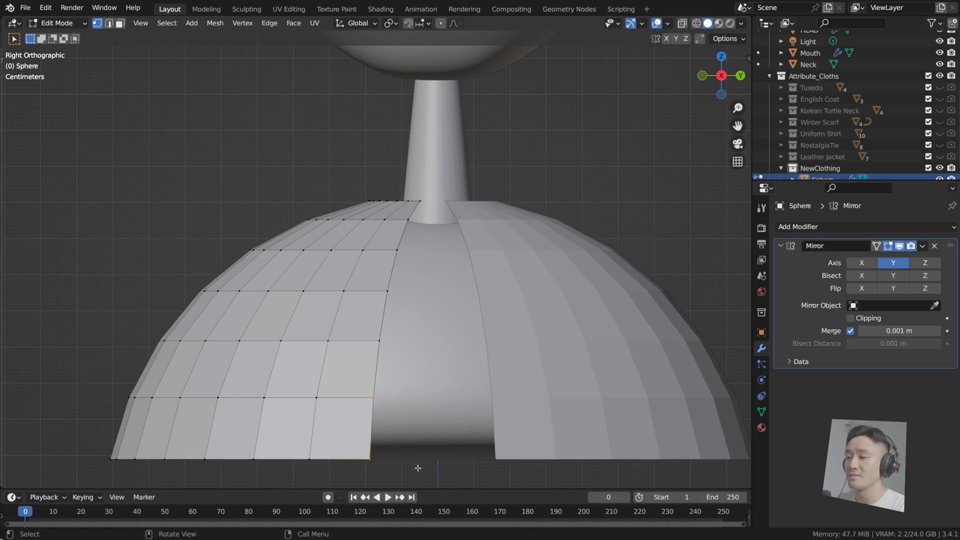
pyautogui.scroll(-2, 428, 389)
pyautogui.press('g')
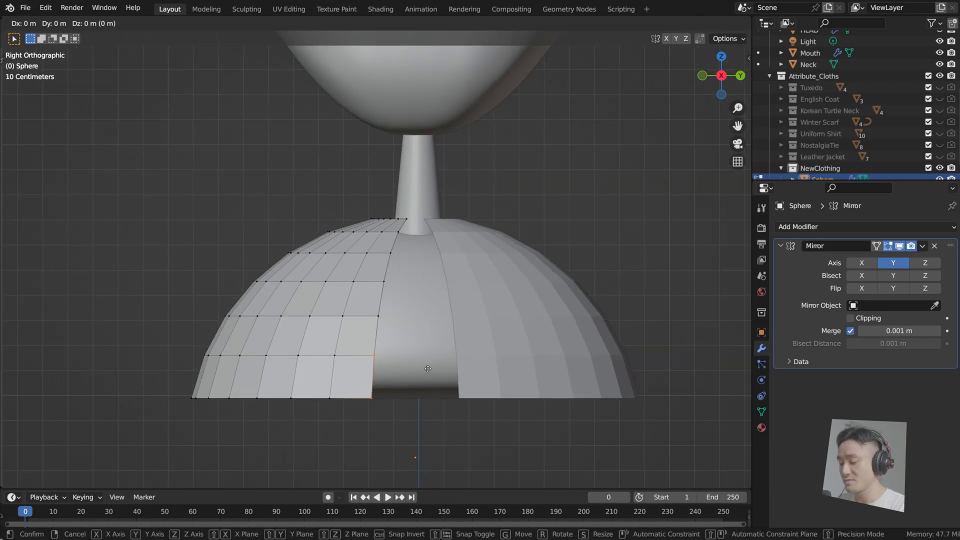
pyautogui.press('y')
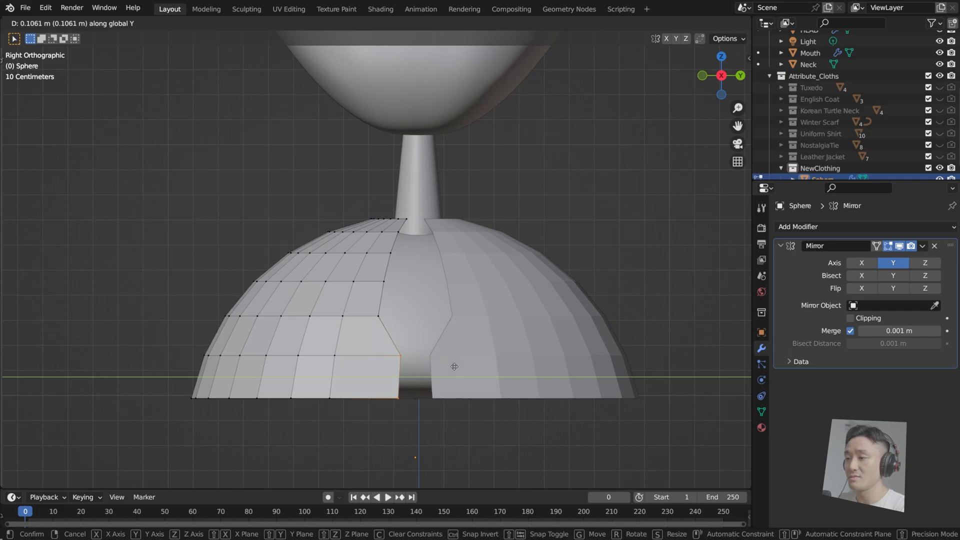
pyautogui.click(454, 367)
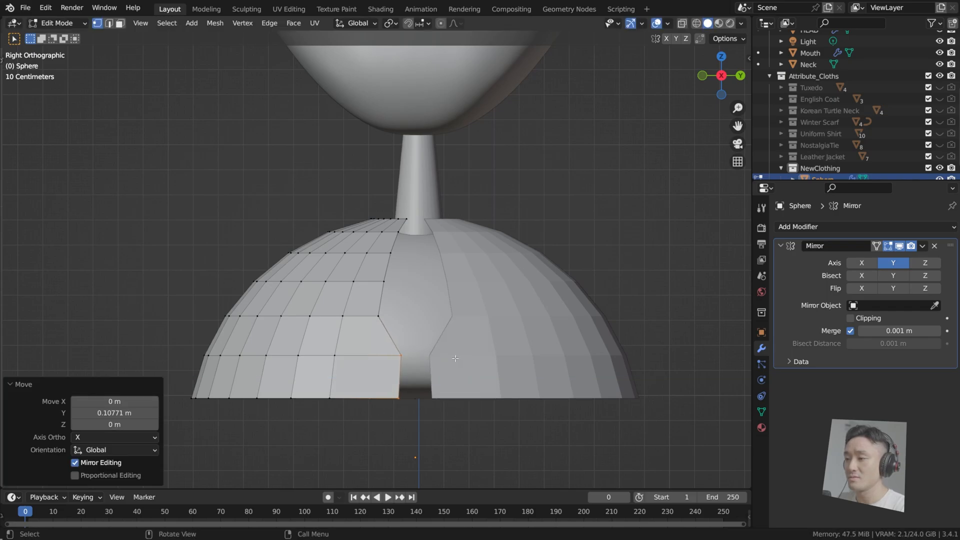
# Vertex Slide the second-lowest vertex of the opening's edge outward by a factor of about 0.18 so the edge slants evenly
pyautogui.keyDown('shift'); pyautogui.moveTo(446, 352); pyautogui.dragTo(451, 342, button='middle'); pyautogui.keyUp('shift')
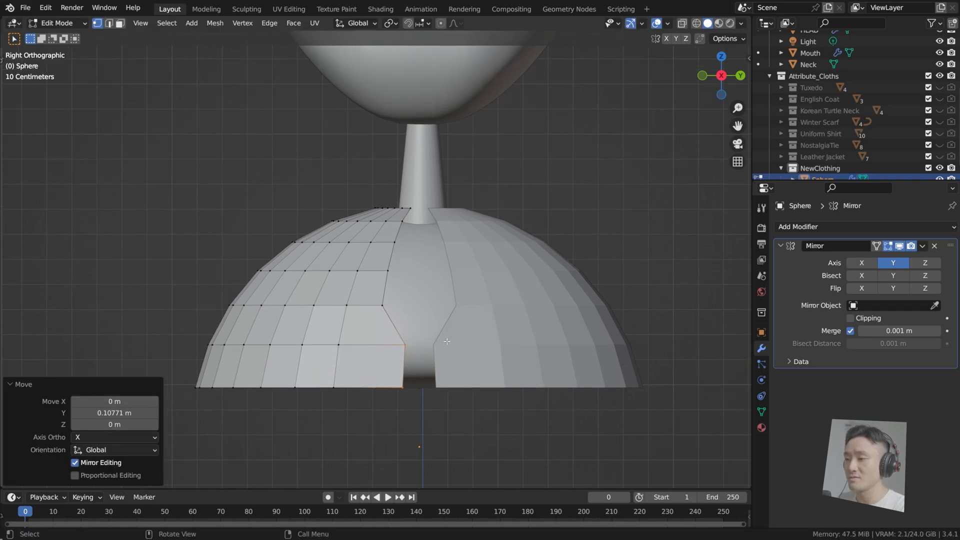
pyautogui.hotkey('shift', 'v')
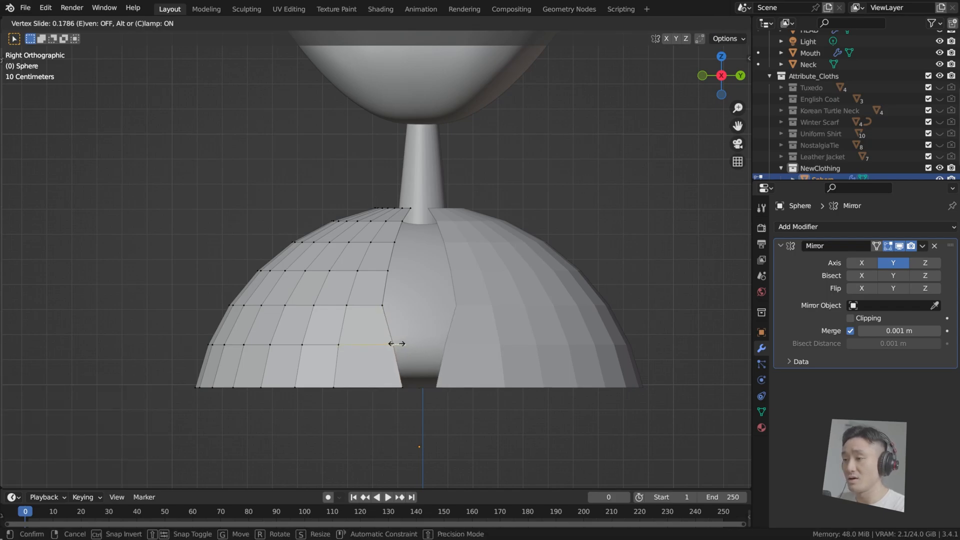
pyautogui.click(395, 344)
# Move the opening edge's vertex in the fourth row from the top outward along -Y to widen the gap
pyautogui.scroll(3, 400, 287)
pyautogui.click(397, 278)
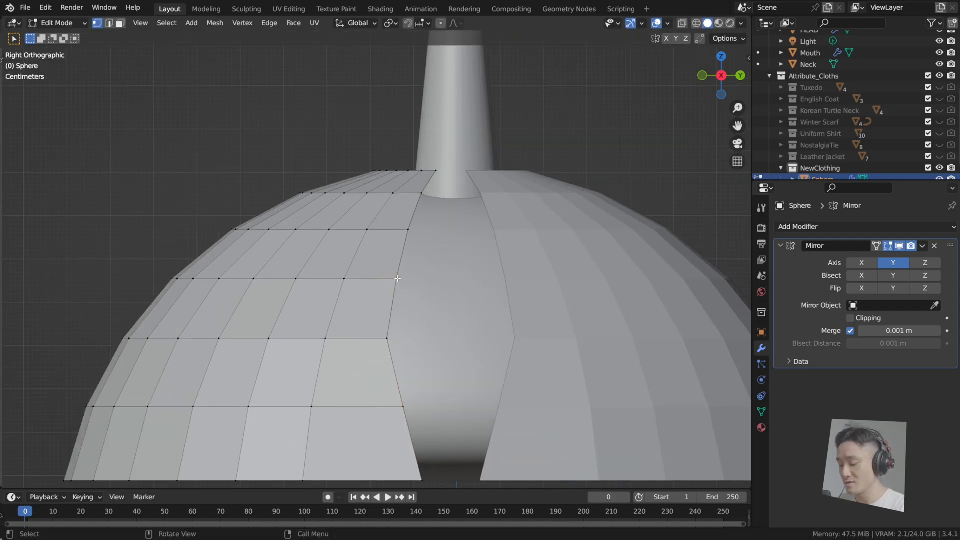
pyautogui.press('g')
pyautogui.press('y')
pyautogui.click(400, 239)
# Move the opening edge's vertex in the third row from the top about -0.07 m along Y
pyautogui.click(400, 239)
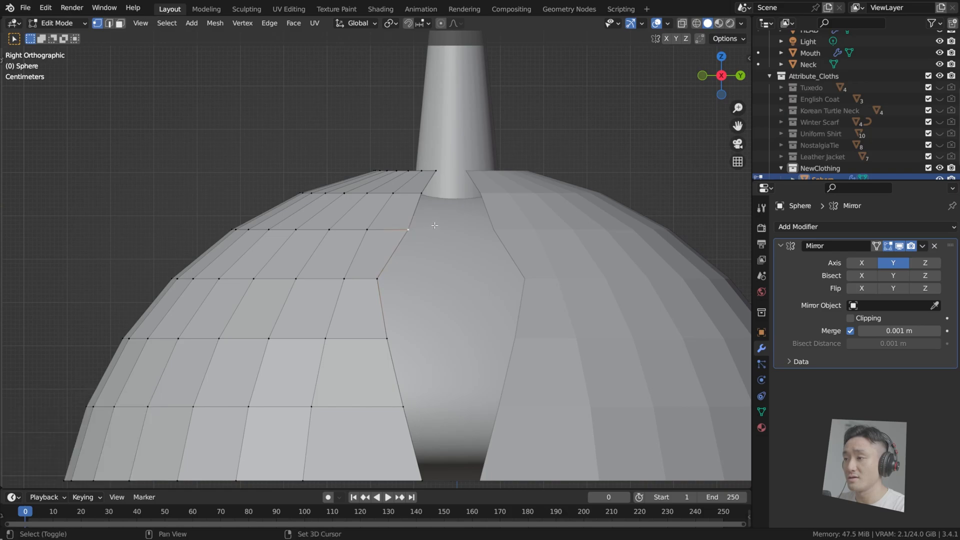
pyautogui.keyDown('shift'); pyautogui.moveTo(401, 239); pyautogui.dragTo(394, 273, button='middle'); pyautogui.keyUp('shift')
pyautogui.press('g')
pyautogui.press('y')
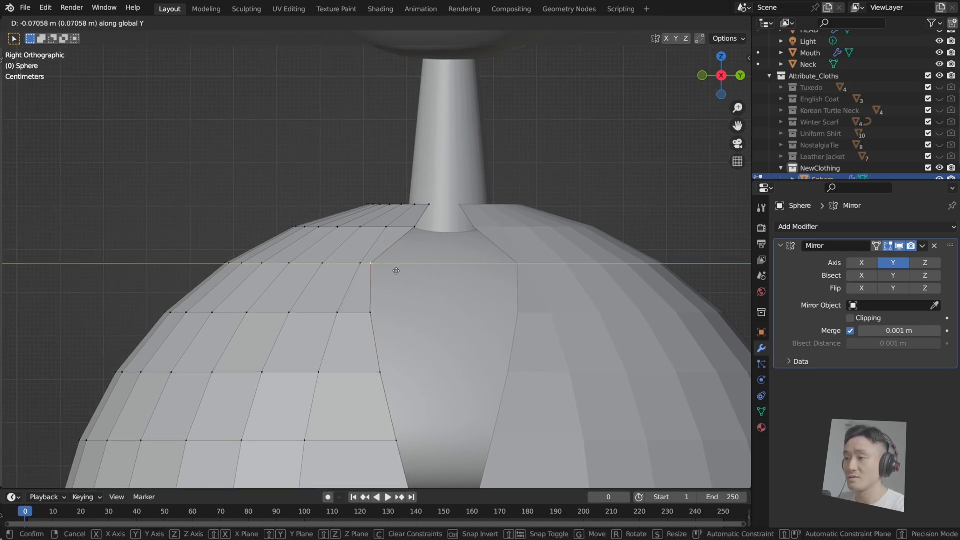
pyautogui.click(394, 272)
# Move the opening edge's vertex in the second row from the top slightly outward along -Y
pyautogui.click(415, 227)
pyautogui.press('g')
pyautogui.press('y')
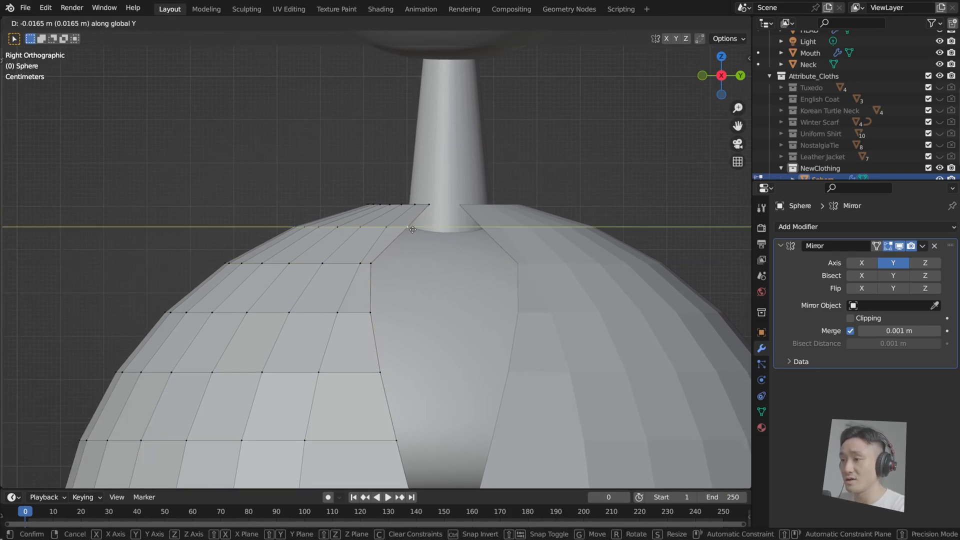
pyautogui.click(403, 227)
# Try to delete the corner vertex where the front opening's edge meets the neck hole
pyautogui.click(431, 203)
pyautogui.moveTo(431, 204); pyautogui.dragTo(439, 284, button='middle')
pyautogui.scroll(4, 439, 284)
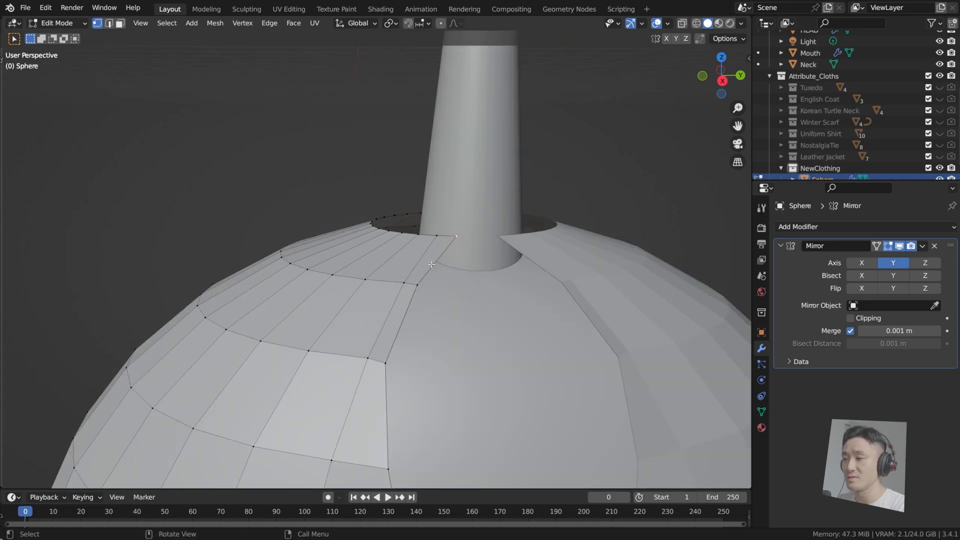
pyautogui.scroll(-3, 438, 284)
pyautogui.moveTo(413, 251); pyautogui.dragTo(424, 272, button='middle')
pyautogui.scroll(3, 424, 272)
pyautogui.scroll(-3, 424, 272)
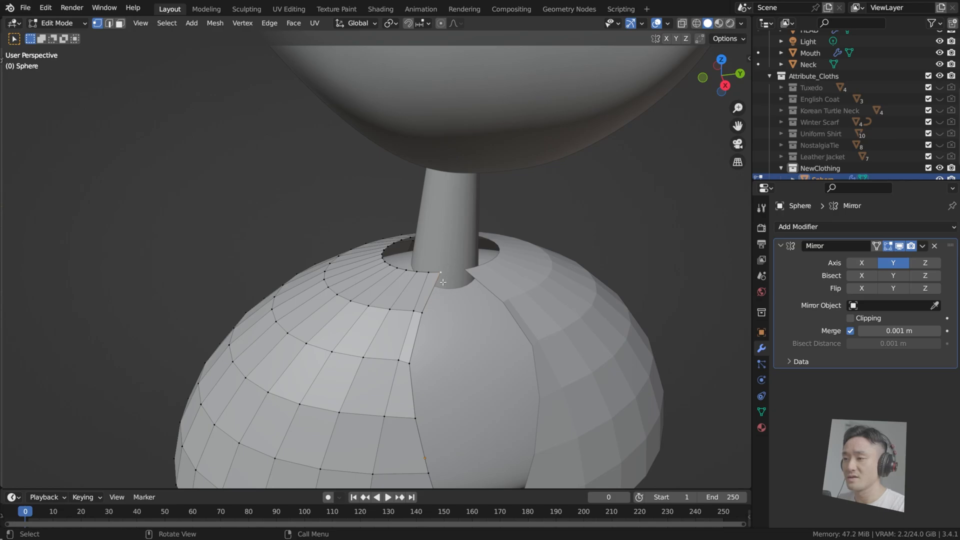
pyautogui.moveTo(477, 250); pyautogui.dragTo(445, 278, button='middle')
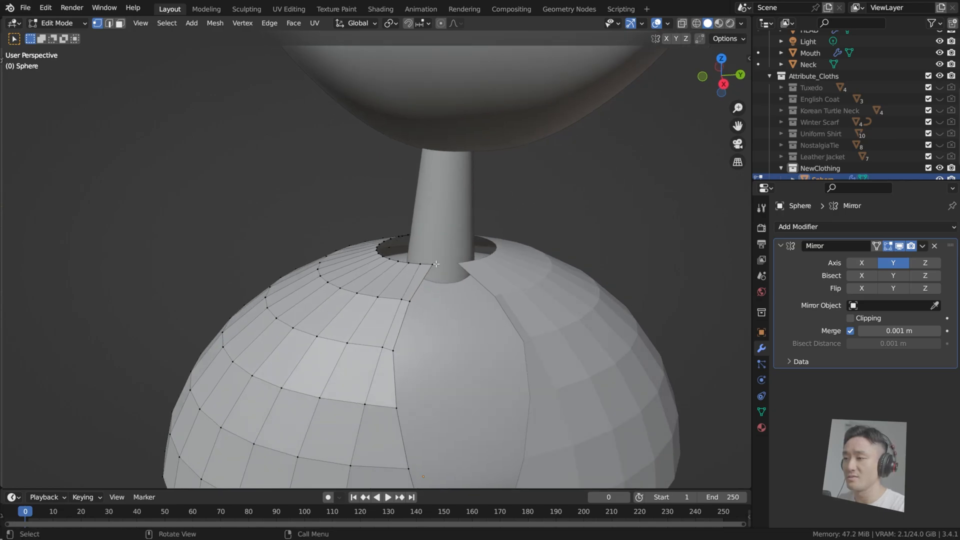
pyautogui.press('x')
pyautogui.click(436, 264)
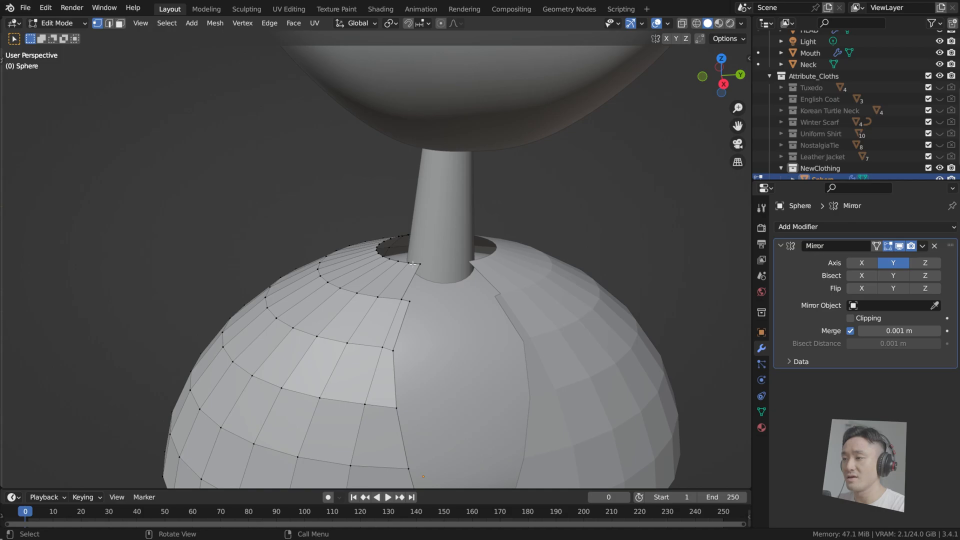
# Try to delete the next few vertices along the neck hole's front rim, working away from the opening
pyautogui.press('x')
pyautogui.click(423, 265)
pyautogui.moveTo(413, 265); pyautogui.dragTo(412, 326, button='middle')
pyautogui.press('x')
pyautogui.click(424, 266)
pyautogui.press('x')
pyautogui.click(409, 280)
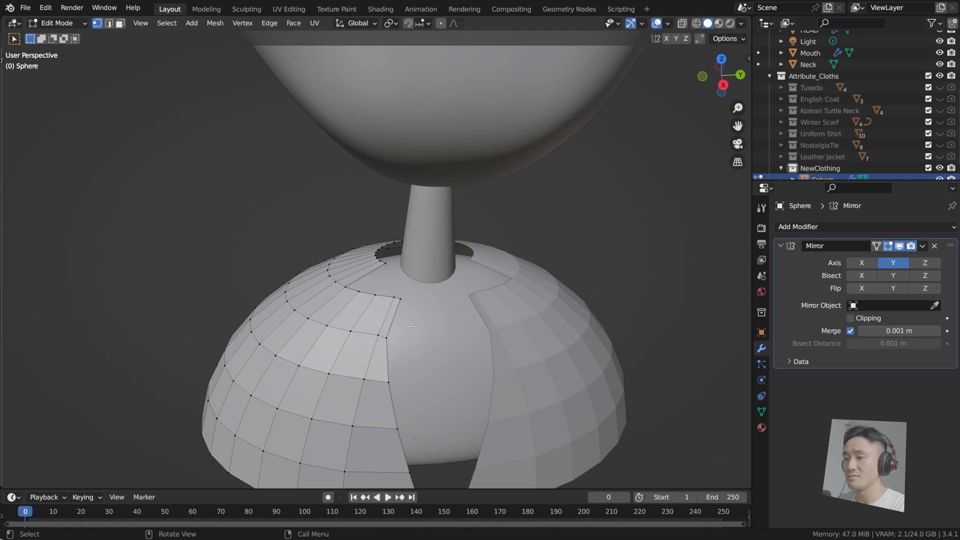
# Try to delete the end vertices of the second row beside the front opening
pyautogui.scroll(2, 412, 333)
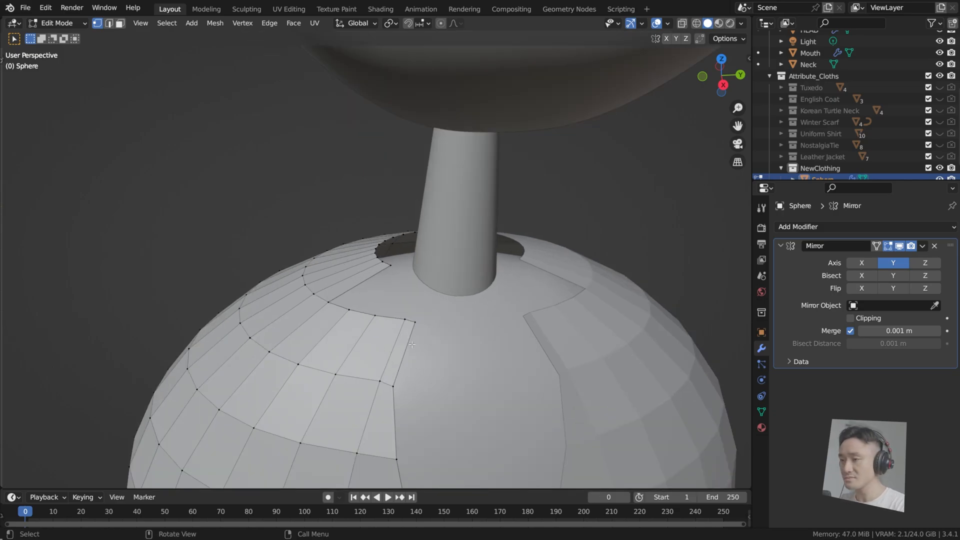
pyautogui.scroll(-3, 421, 316)
pyautogui.scroll(3, 425, 303)
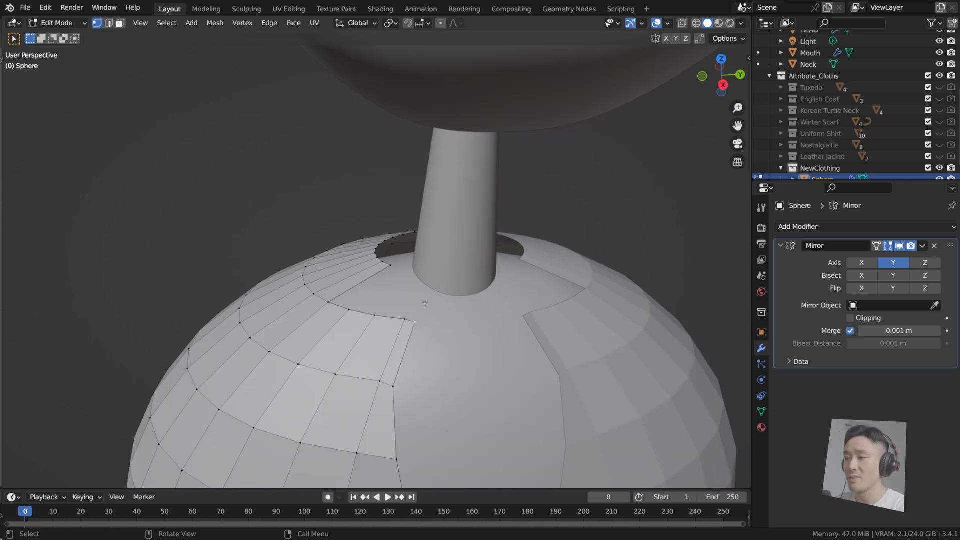
pyautogui.moveTo(416, 320); pyautogui.dragTo(428, 304, button='middle')
pyautogui.moveTo(428, 354); pyautogui.dragTo(406, 328, button='middle')
pyautogui.press('x')
pyautogui.click(405, 328)
pyautogui.scroll(-3, 395, 310)
pyautogui.press('x')
pyautogui.click(384, 289)
pyautogui.moveTo(384, 290)
pyautogui.mouseDown(button='middle')
pyautogui.moveTo(432, 313)
pyautogui.moveTo(400, 300)
pyautogui.mouseUp(button='middle')
pyautogui.scroll(-4, 393, 287)
pyautogui.scroll(4, 390, 283)
pyautogui.scroll(-2, 393, 269)
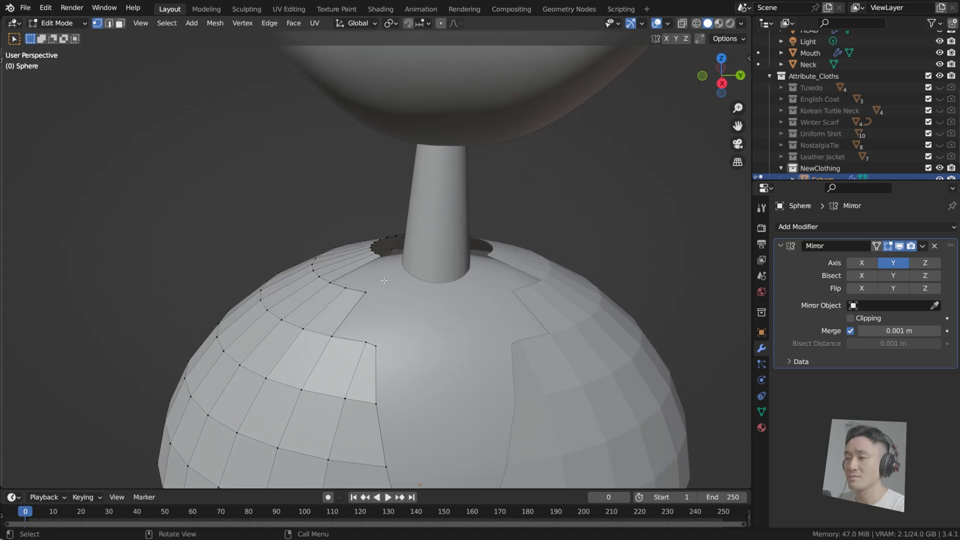
pyautogui.press('x')
pyautogui.click(373, 301)
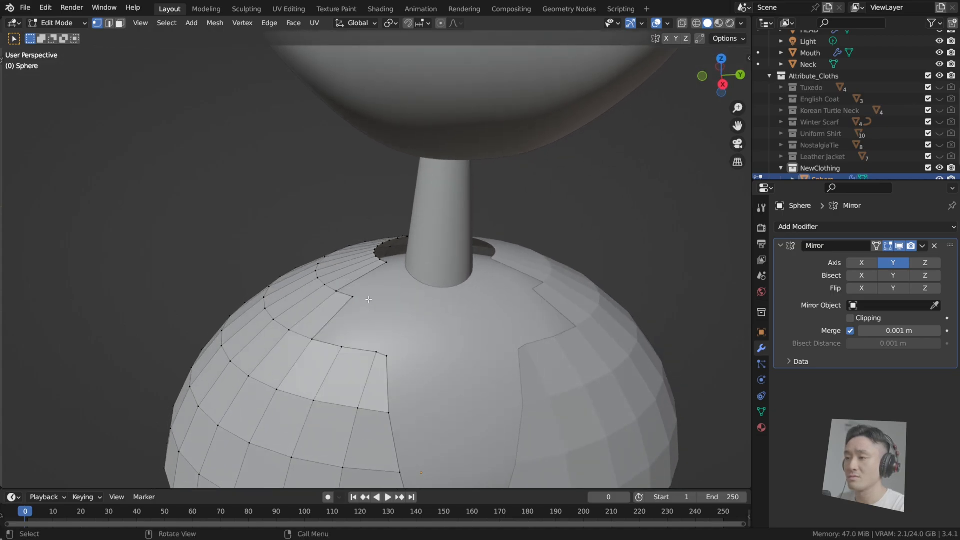
# Undo the vertex deletions around the neck hole and in the second row
pyautogui.moveTo(391, 306); pyautogui.dragTo(422, 290, button='middle')
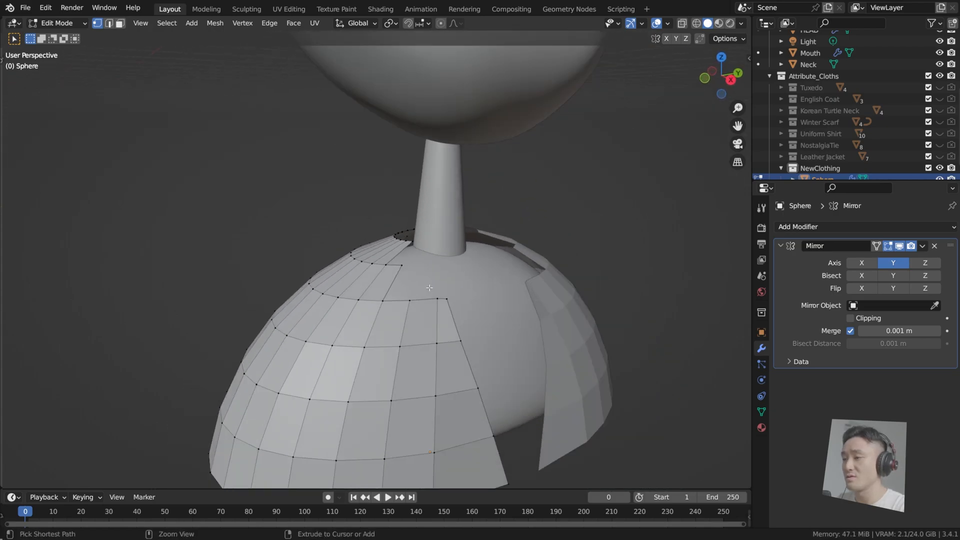
pyautogui.hotkey('ctrl', 'z')
pyautogui.hotkey('ctrl', 'z')
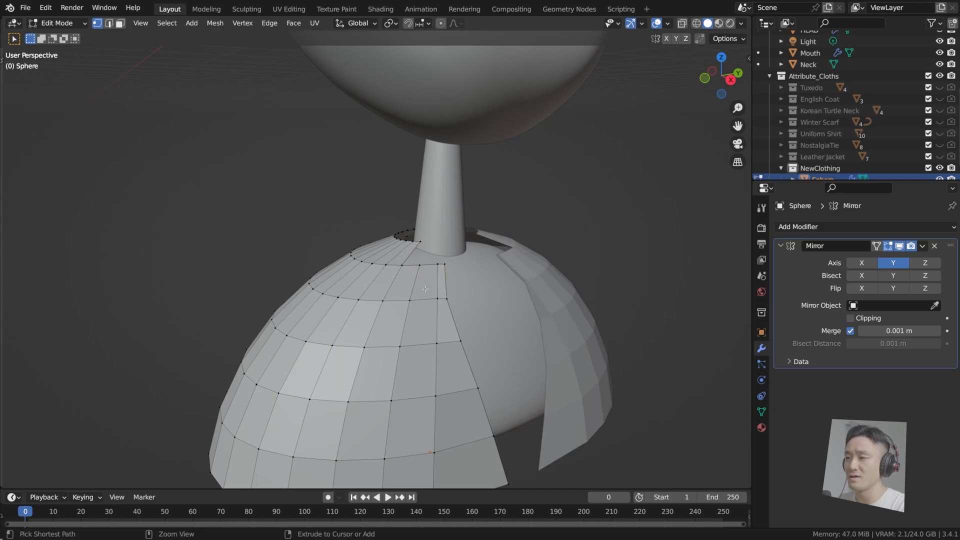
pyautogui.moveTo(425, 289); pyautogui.dragTo(415, 285, button='middle')
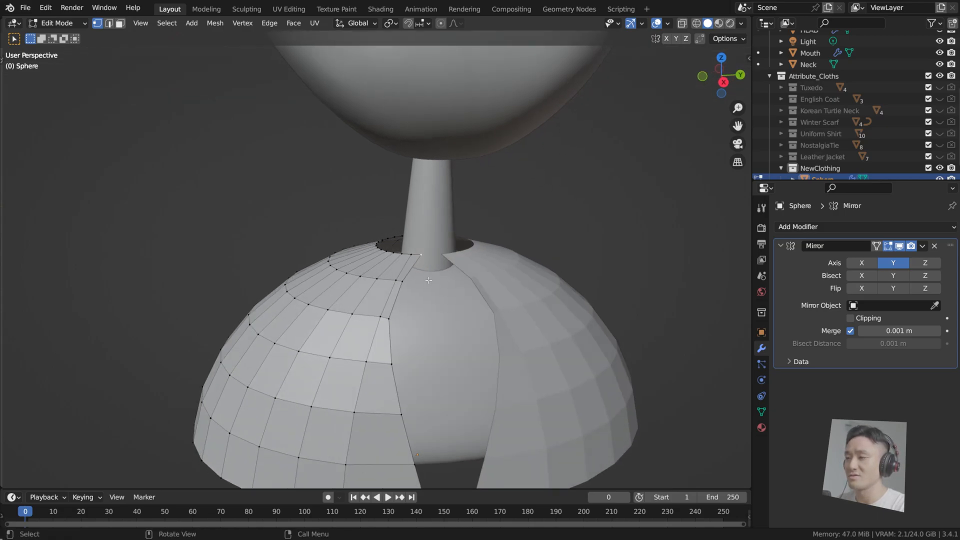
# Select the run of neck-hole rim vertices next to the front opening and scale them to 0.372
pyautogui.scroll(3, 414, 285)
pyautogui.moveTo(420, 234); pyautogui.dragTo(432, 267, button='middle')
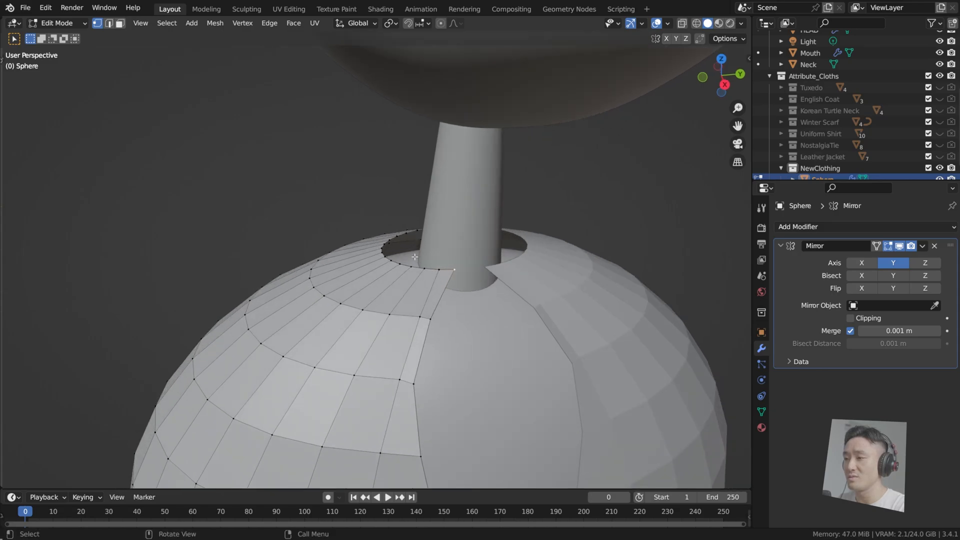
pyautogui.keyDown('alt'); pyautogui.click(462, 279); pyautogui.keyUp('alt')
pyautogui.scroll(-2, 460, 283)
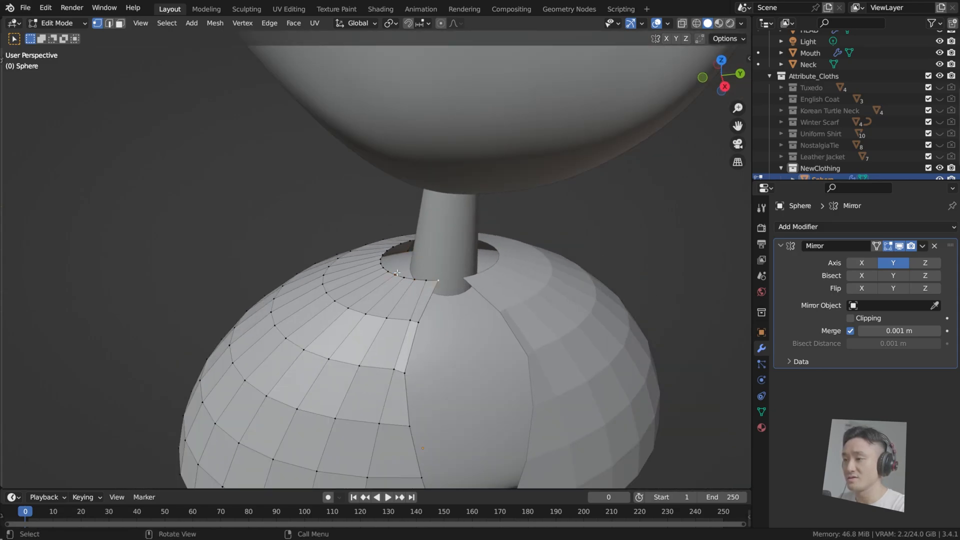
pyautogui.keyDown('ctrl'); pyautogui.click(397, 277); pyautogui.keyUp('ctrl')
pyautogui.scroll(2, 454, 276)
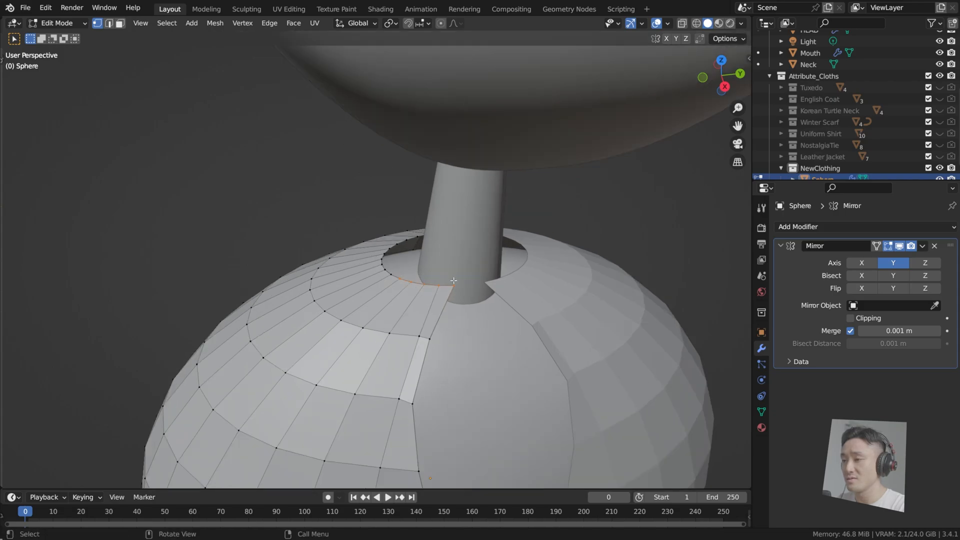
pyautogui.press('s')
pyautogui.click(447, 283)
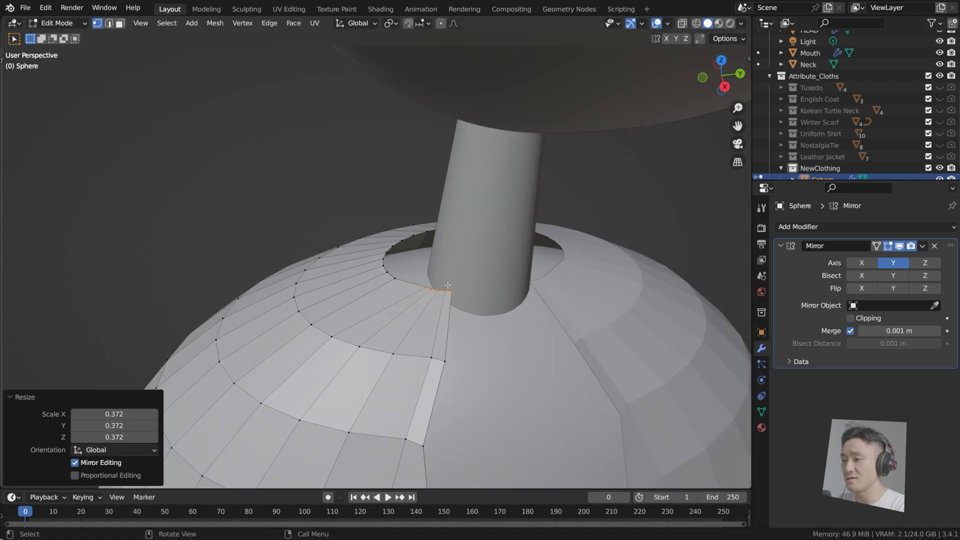
# With X-ray on in top view, reposition the scaled rim vertices, finishing with about 0.049 m along X and 0.018 m along Y
pyautogui.press('KP_7')
pyautogui.click(676, 23)
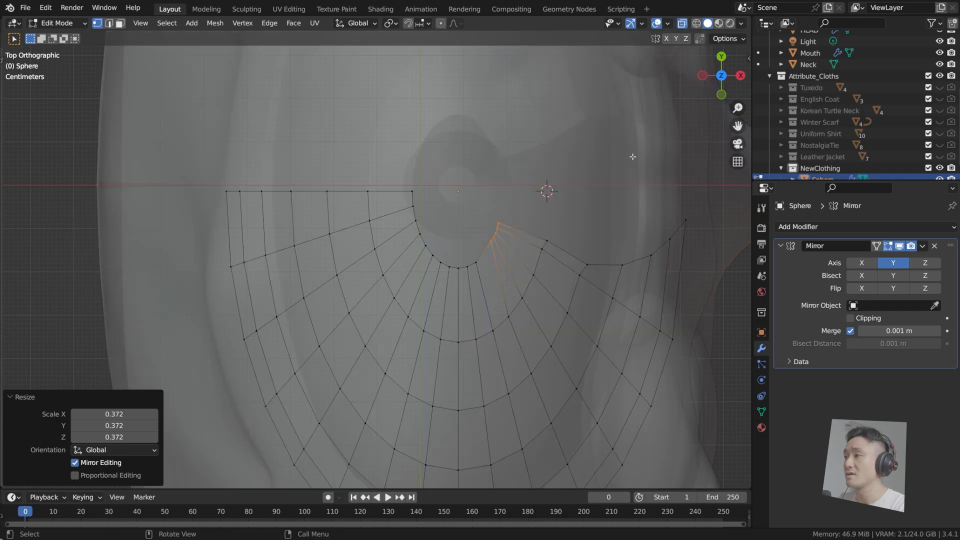
pyautogui.keyDown('shift'); pyautogui.moveTo(590, 231); pyautogui.dragTo(540, 175, button='middle'); pyautogui.keyUp('shift')
pyautogui.press('g')
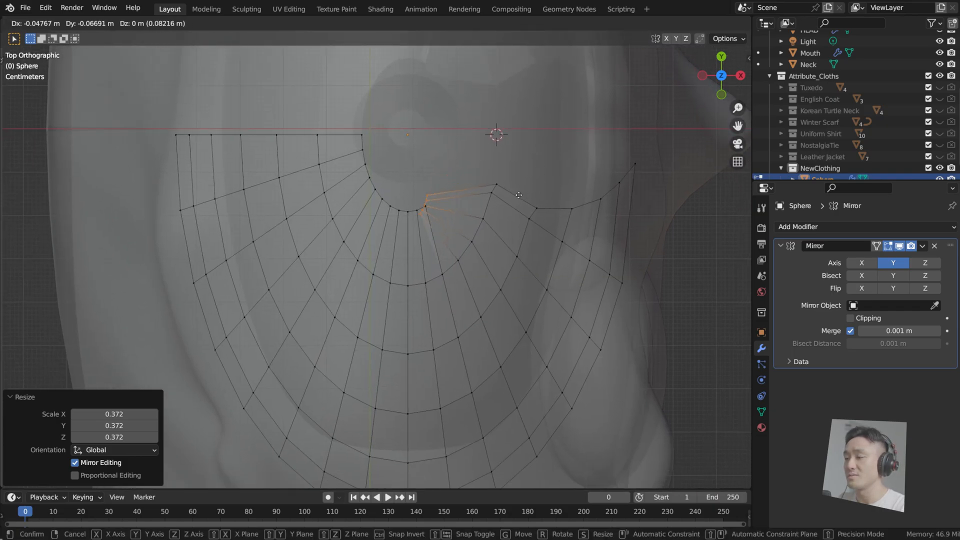
pyautogui.click(542, 185)
pyautogui.press('g')
pyautogui.click(563, 177)
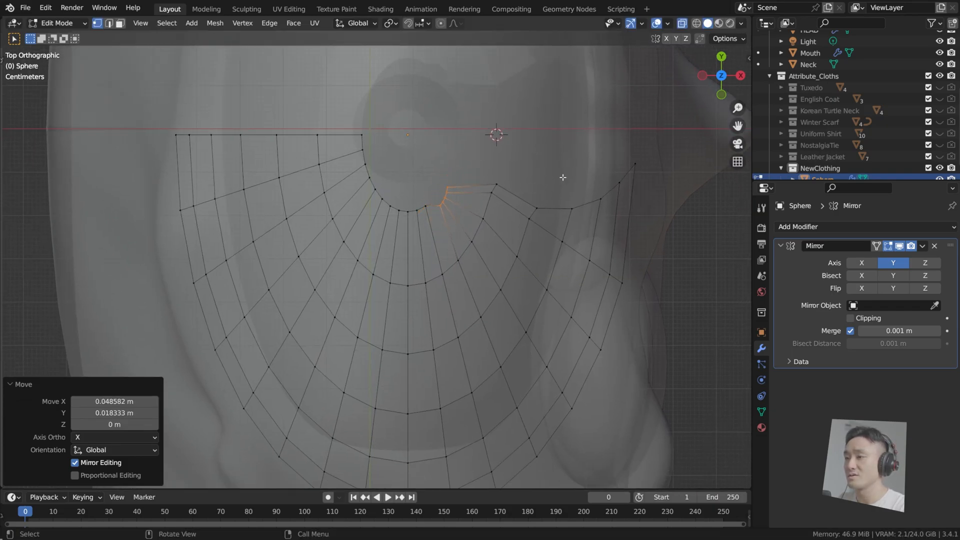
# Nudge the two neck-hole rim vertices beside the repositioned group slightly along -Y to smooth the curve
pyautogui.press('g')
pyautogui.click(427, 209)
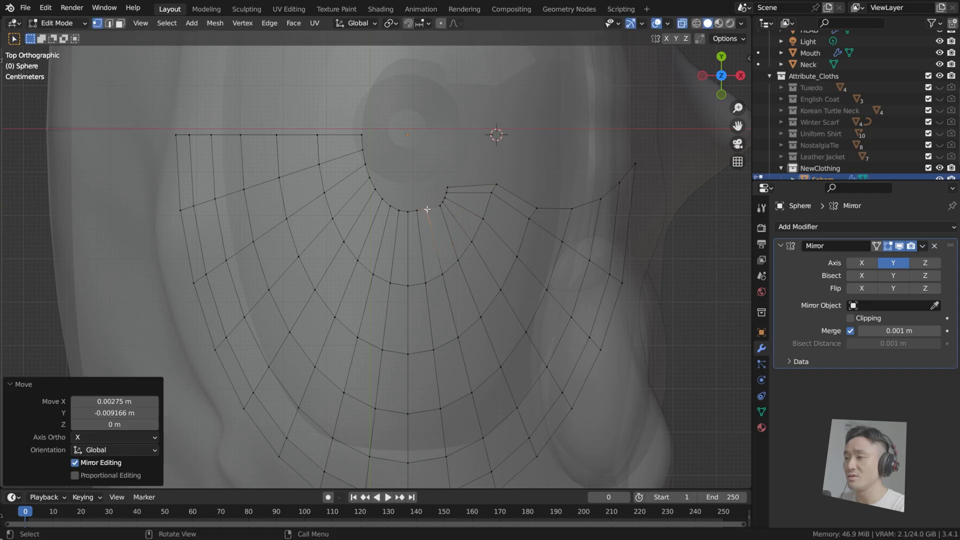
pyautogui.press('g')
pyautogui.press('y')
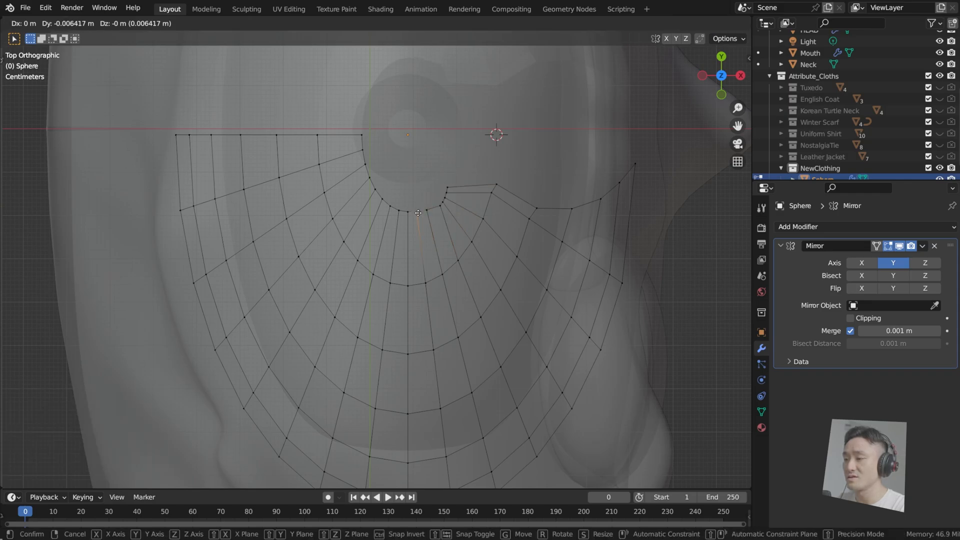
pyautogui.click(498, 197)
# Move the second row's two end vertices along -Y, and nudge the outermost by -0.00275 m in X and -0.0055 m in Y
pyautogui.moveTo(475, 175); pyautogui.dragTo(510, 243)
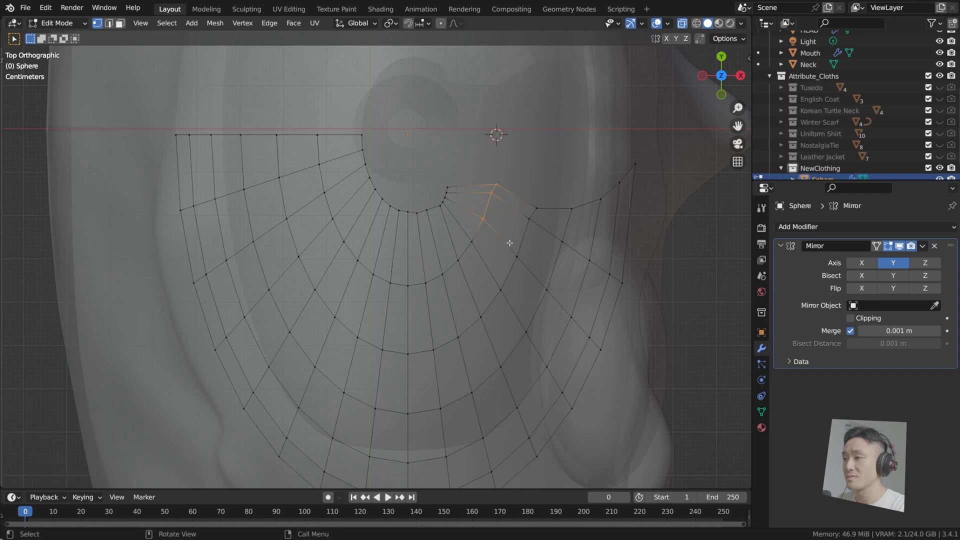
pyautogui.click(509, 242)
pyautogui.moveTo(483, 167); pyautogui.dragTo(506, 204)
pyautogui.press('g')
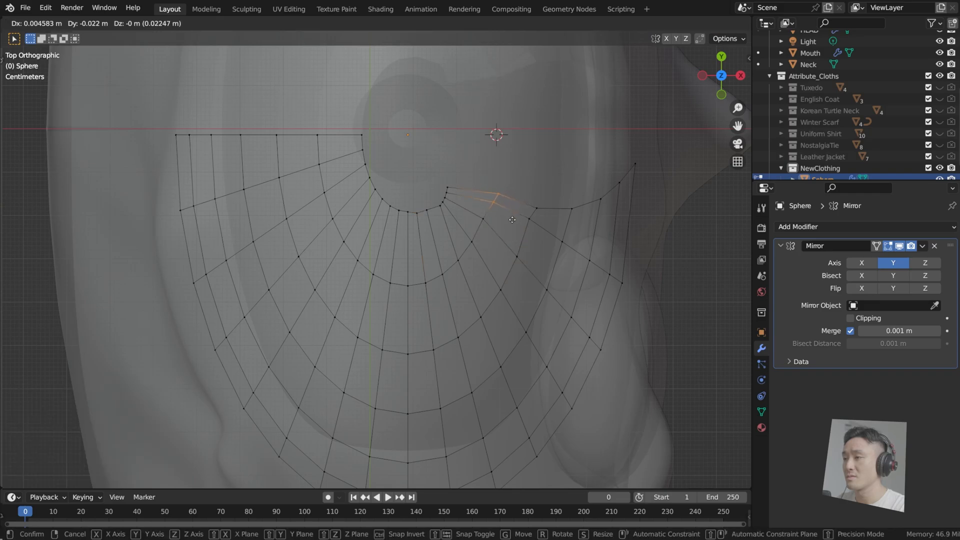
pyautogui.click(506, 192)
pyautogui.press('g')
pyautogui.click(521, 208)
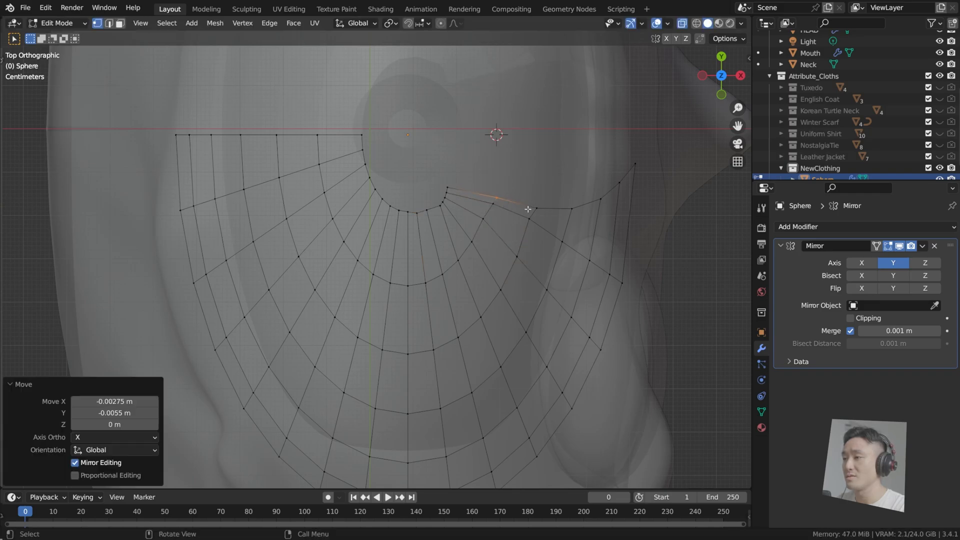
# Check the garment from the side in Object Mode, return to editing with X-ray off, and save the file
pyautogui.press('KP_3')
pyautogui.press('Tab')
pyautogui.scroll(-4, 541, 205)
pyautogui.press('Tab')
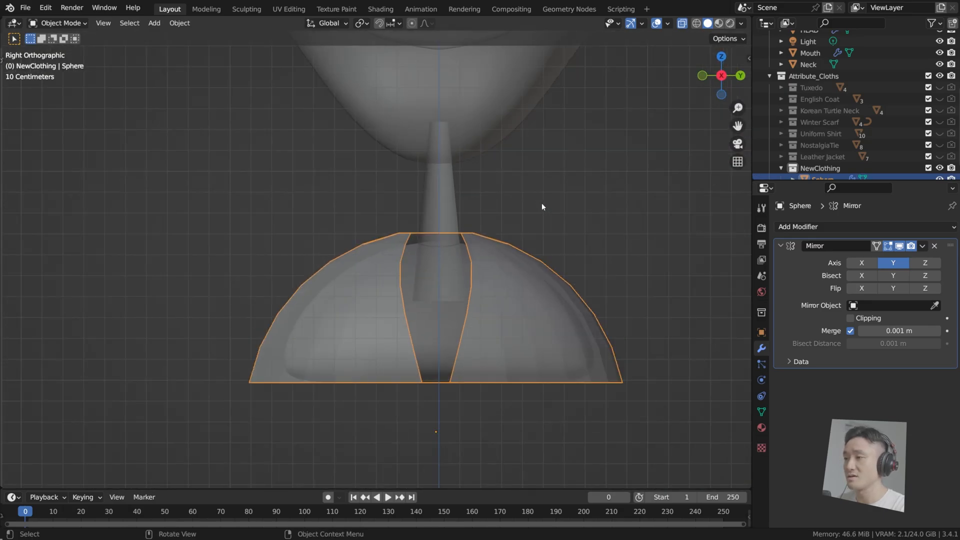
pyautogui.click(684, 24)
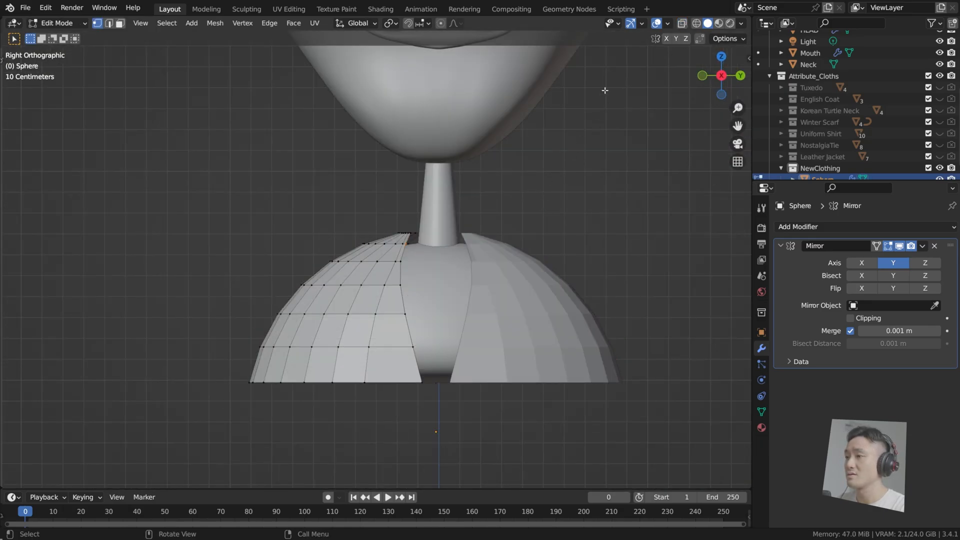
pyautogui.hotkey('ctrl', 's')
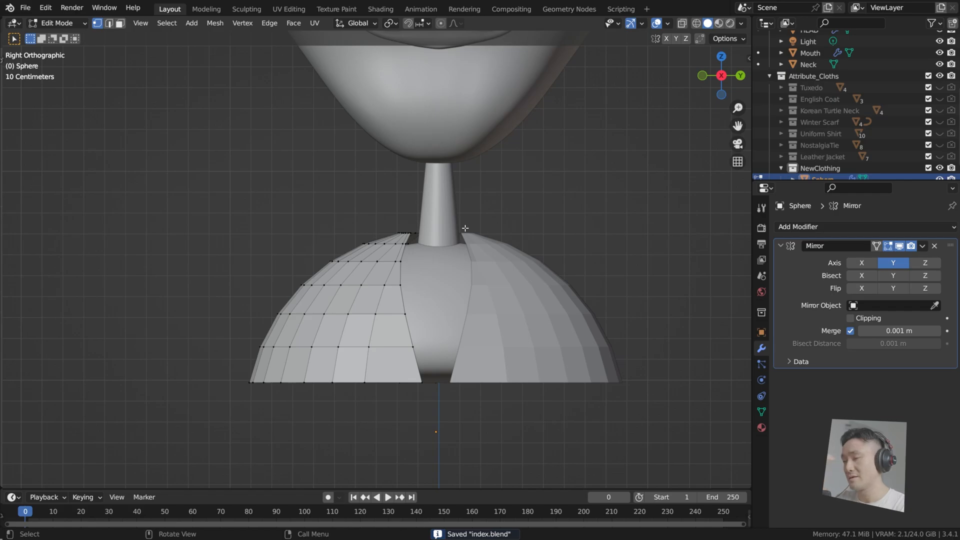
# With X-ray on in top view, move the neck-hole rim vertices nearest the opening about 0.007 m along X and -0.021 m along Y
pyautogui.moveTo(465, 228); pyautogui.dragTo(535, 273, button='middle')
pyautogui.press('KP_3')
pyautogui.scroll(4, 431, 235)
pyautogui.rightClick(534, 273)
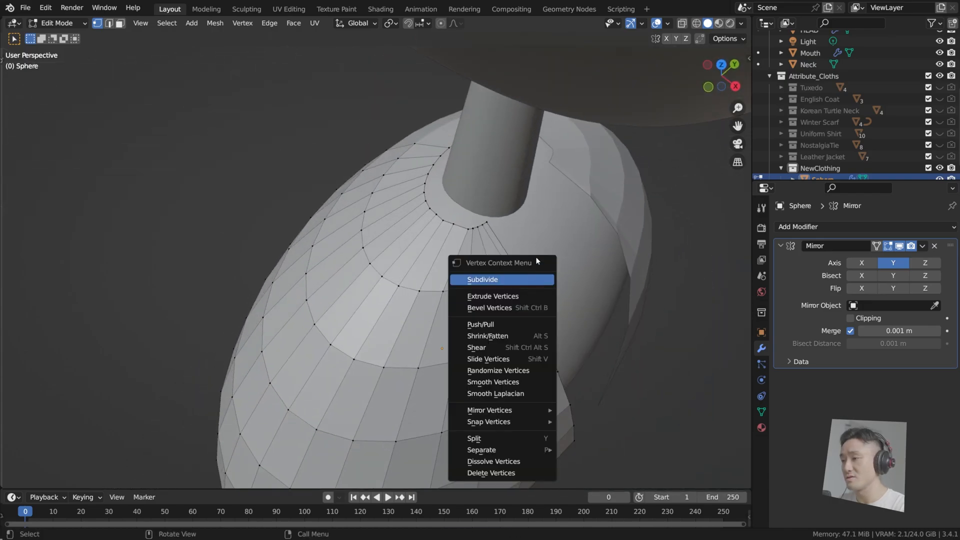
pyautogui.press('KP_7')
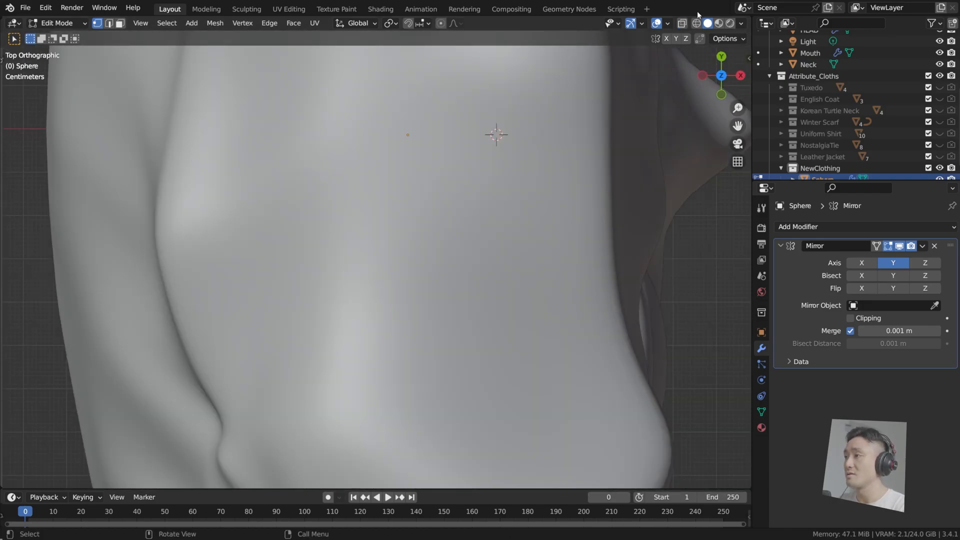
pyautogui.click(682, 23)
pyautogui.scroll(1, 467, 212)
pyautogui.moveTo(436, 152); pyautogui.dragTo(477, 204)
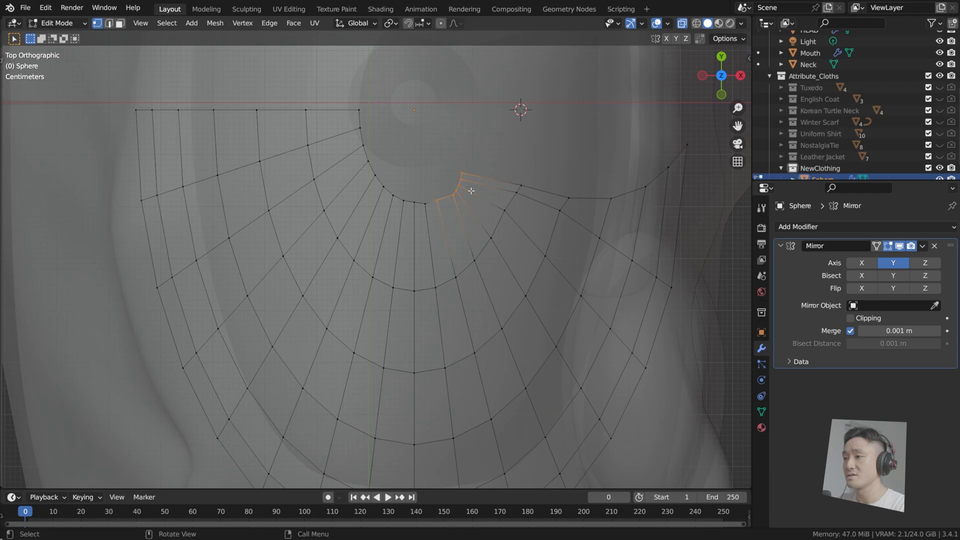
pyautogui.press('g')
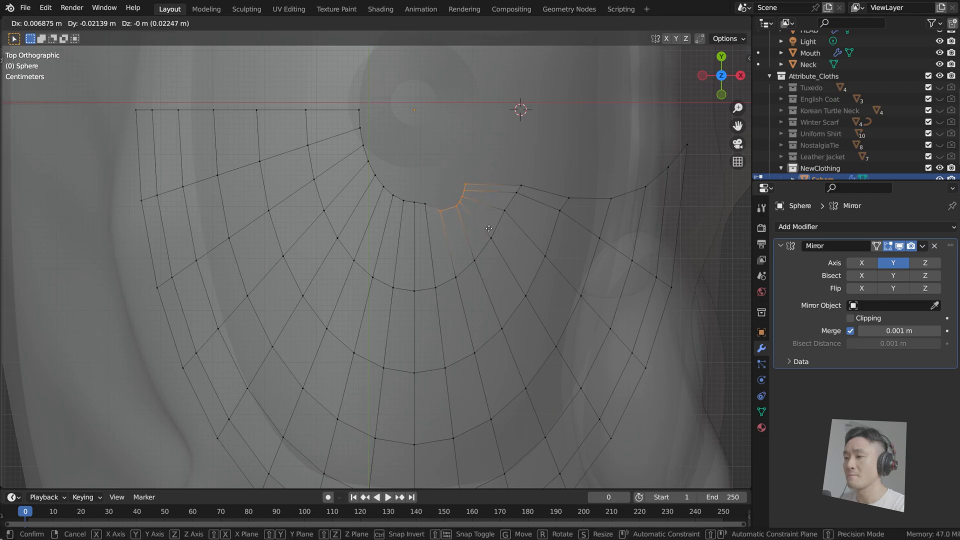
pyautogui.click(489, 228)
pyautogui.hotkey('ctrl', 'z')
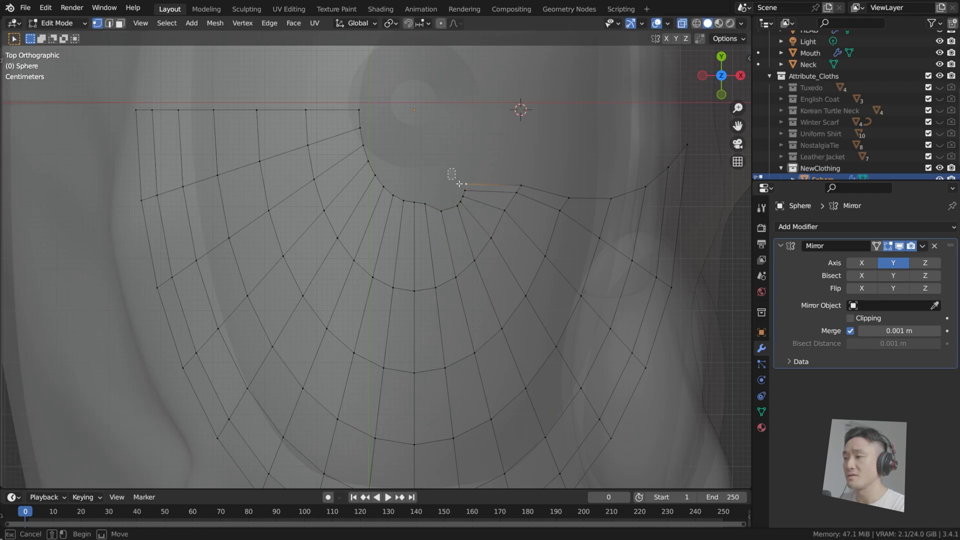
# Rotate the neck-hole rim vertices nearest the front opening by 53.1° in top view and shift them along +X
pyautogui.scroll(1, 495, 175)
pyautogui.click(484, 198)
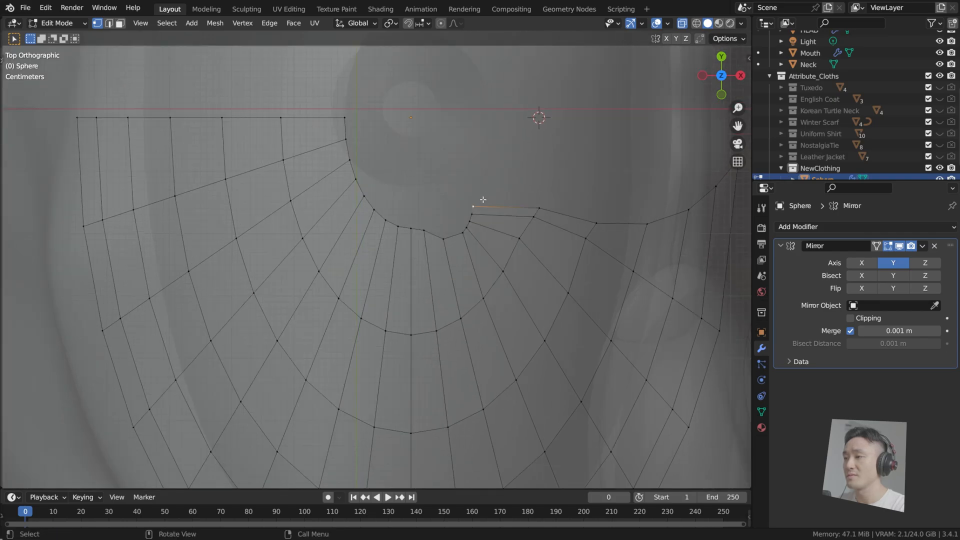
pyautogui.moveTo(457, 190); pyautogui.dragTo(503, 235)
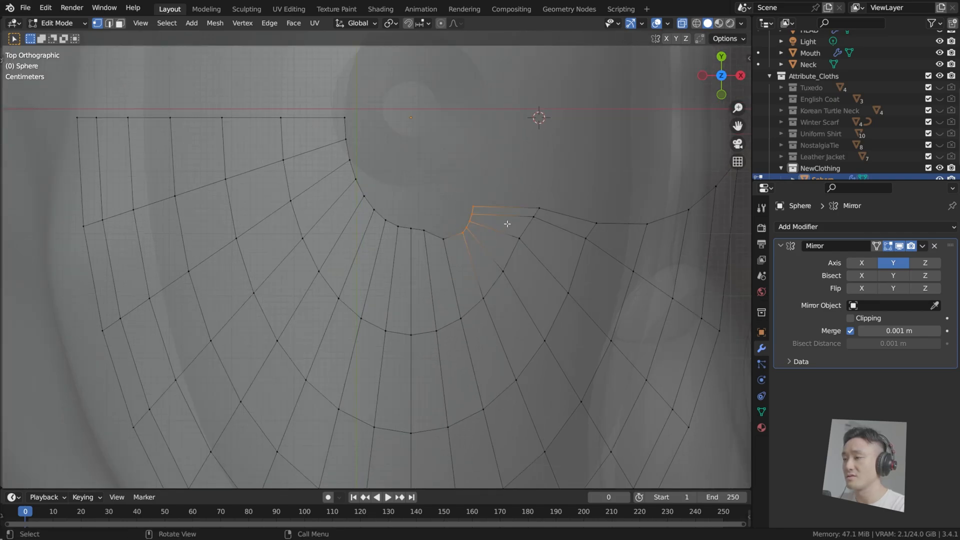
pyautogui.press('r')
pyautogui.click(500, 271)
pyautogui.press('g')
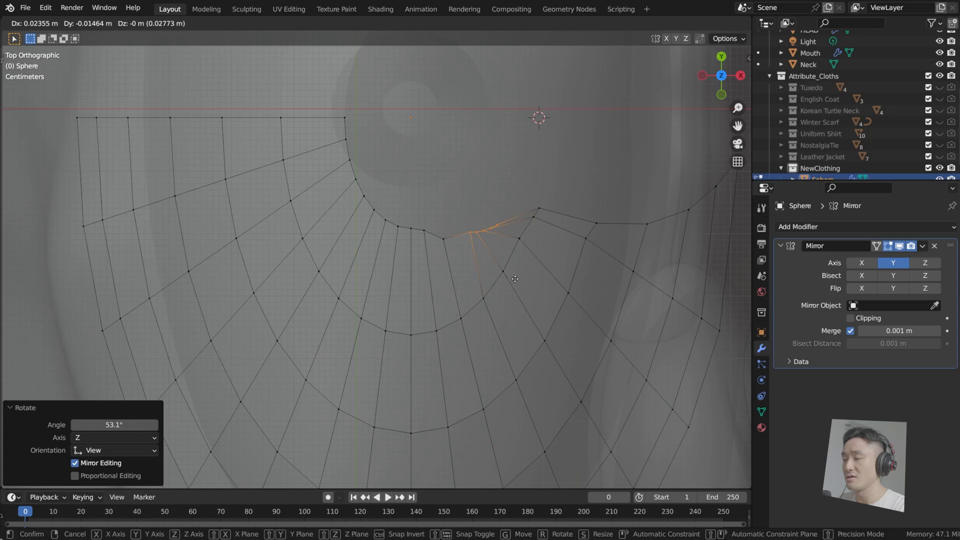
pyautogui.click(514, 265)
# Reposition individual rim vertices around the rotated group to even out the curve, moving the one before it 0.003819 m in X and 0.007002 m in Y
pyautogui.click(518, 221)
pyautogui.press('g')
pyautogui.click(497, 221)
pyautogui.click(491, 228)
pyautogui.press('g')
pyautogui.click(490, 227)
pyautogui.click(444, 239)
pyautogui.press('g')
pyautogui.click(450, 235)
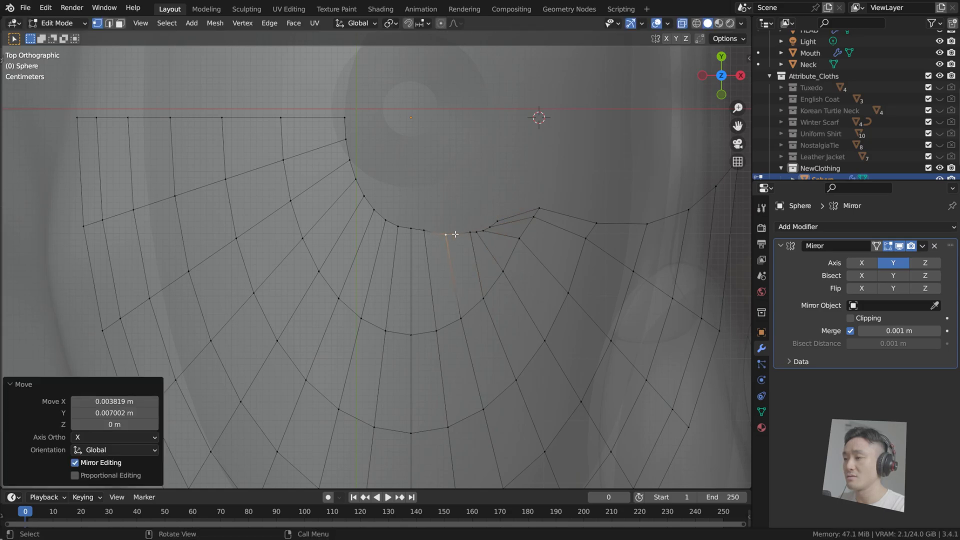
pyautogui.click(485, 230)
pyautogui.press('g')
pyautogui.click(487, 229)
# Move the opening-edge vertices beside the rim group and their second-row neighbour about 0.0025 m in X and -0.0255 m in Y
pyautogui.click(553, 211)
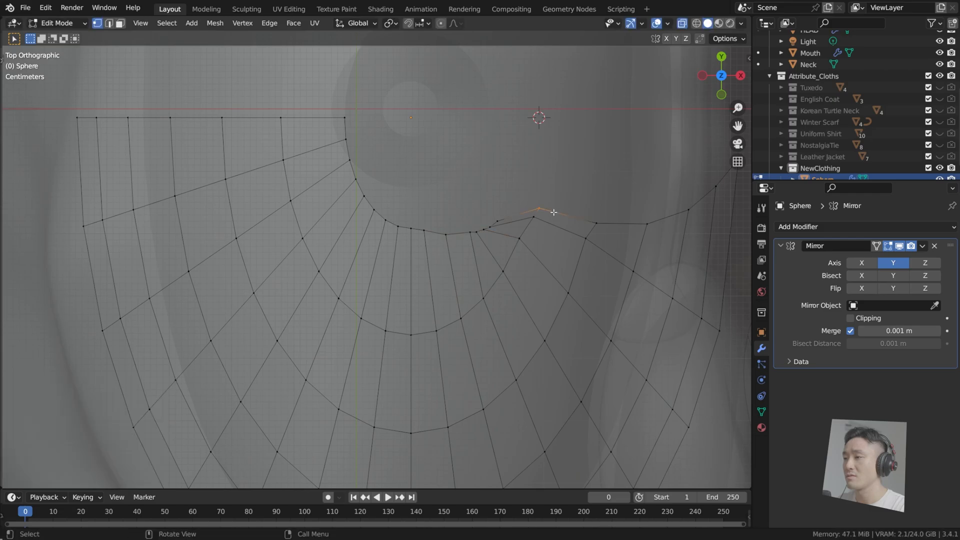
pyautogui.moveTo(520, 189); pyautogui.dragTo(560, 260)
pyautogui.keyDown('shift'); pyautogui.click(518, 236); pyautogui.keyUp('shift')
pyautogui.press('g')
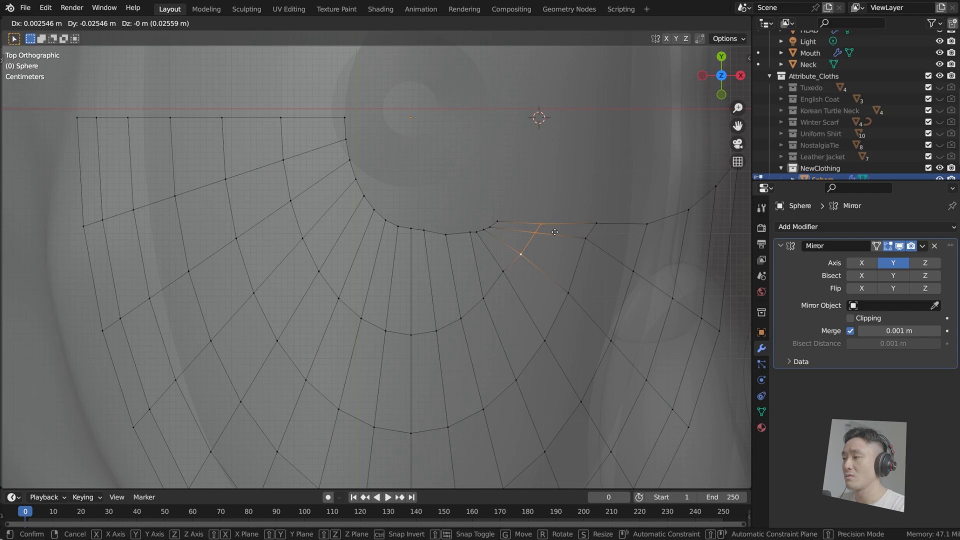
pyautogui.click(554, 232)
# Move the rim vertices nearest the opening together with the adjacent second-row vertices slightly along +X and -Y
pyautogui.moveTo(467, 205); pyautogui.dragTo(557, 282)
pyautogui.press('g')
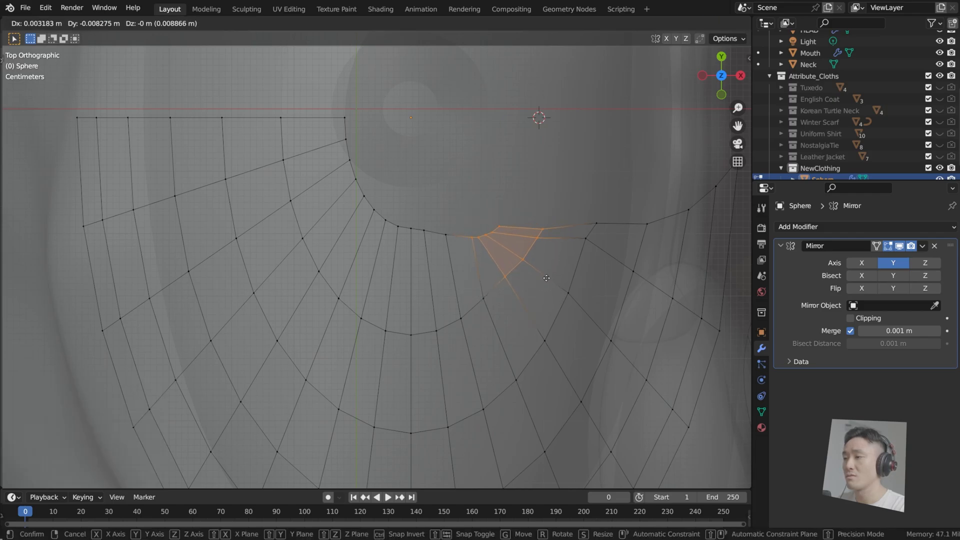
pyautogui.click(532, 239)
# Fine-tune the clustered rim vertices at the neck-hole corner with small moves to space them more evenly
pyautogui.click(503, 226)
pyautogui.moveTo(470, 215); pyautogui.dragTo(506, 250)
pyautogui.press('g')
pyautogui.click(508, 230)
pyautogui.press('g')
pyautogui.click(500, 235)
pyautogui.press('g')
pyautogui.click(504, 233)
pyautogui.press('g')
pyautogui.click(509, 231)
pyautogui.press('g')
pyautogui.click(506, 231)
pyautogui.press('g')
pyautogui.click(524, 230)
# Check the garment's front opening from the side in Object Mode with X-ray off
pyautogui.moveTo(521, 227); pyautogui.dragTo(453, 203, button='middle')
pyautogui.press('Tab')
pyautogui.press('Tab')
pyautogui.scroll(-3, 497, 276)
pyautogui.press('Tab')
pyautogui.press('KP_3')
pyautogui.press('Tab')
pyautogui.scroll(2, 499, 278)
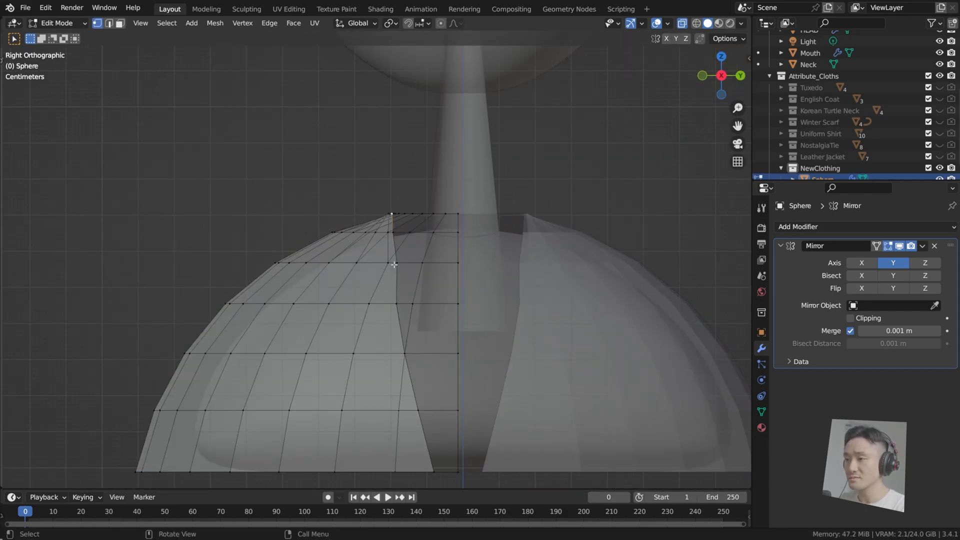
pyautogui.press('Tab')
pyautogui.hotkey('alt', 'z')
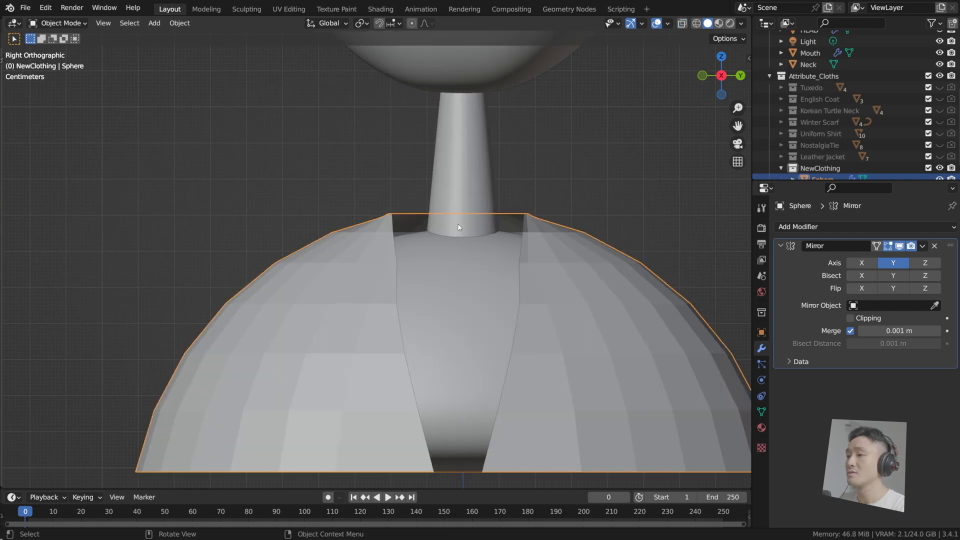
# Move the third row's end vertex on the front opening edge by -0.031899 m along Y
pyautogui.press('Tab')
pyautogui.click(393, 265)
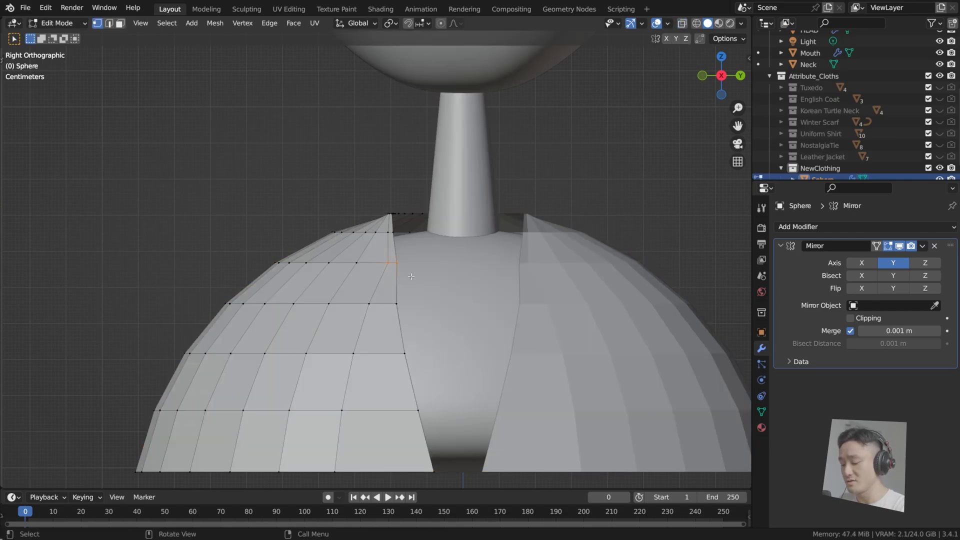
pyautogui.press('g')
pyautogui.press('y')
pyautogui.click(399, 277)
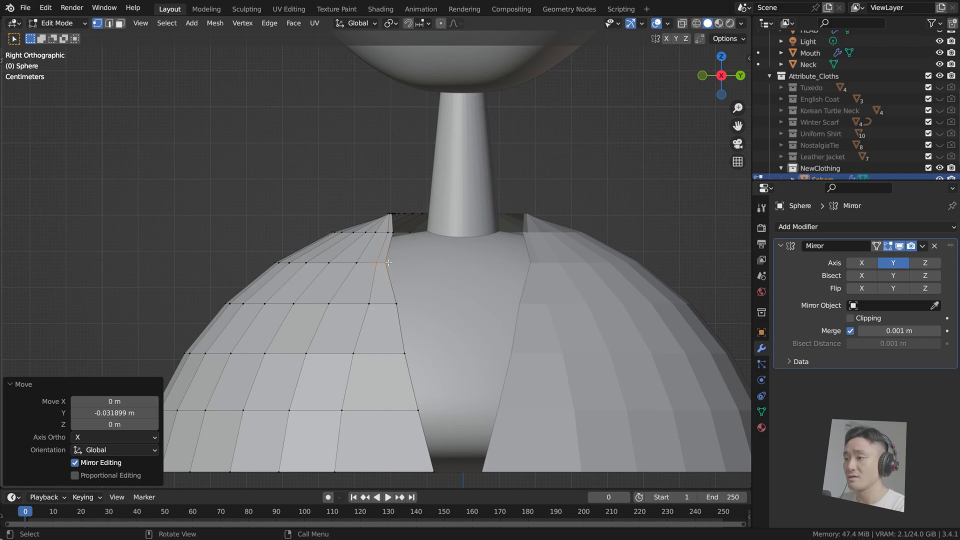
# With X-ray on in top view, move the neck-corner rim and second-row vertices about 0.016 m in X and -0.03 m in Y
pyautogui.moveTo(405, 241); pyautogui.dragTo(435, 259, button='middle')
pyautogui.press('KP_7')
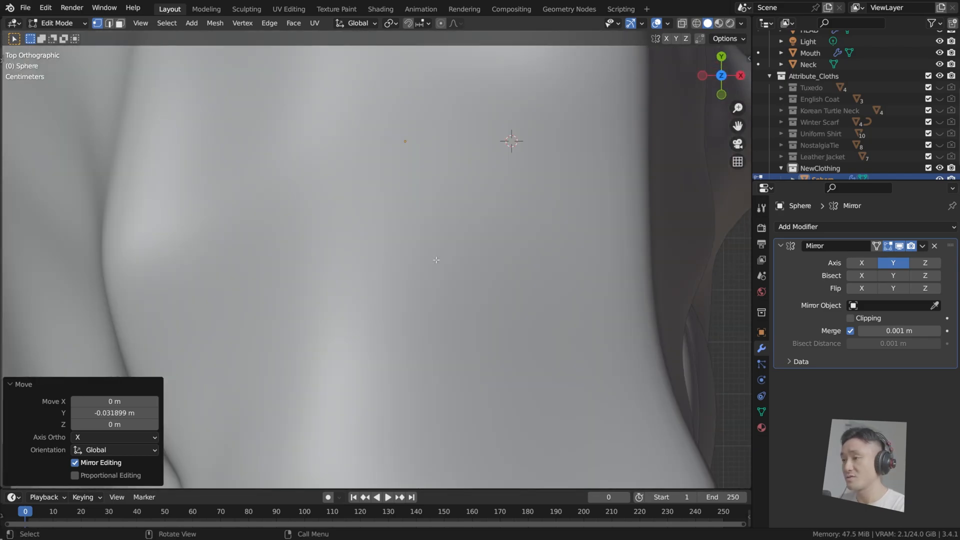
pyautogui.click(681, 24)
pyautogui.moveTo(456, 213); pyautogui.dragTo(529, 294)
pyautogui.press('g')
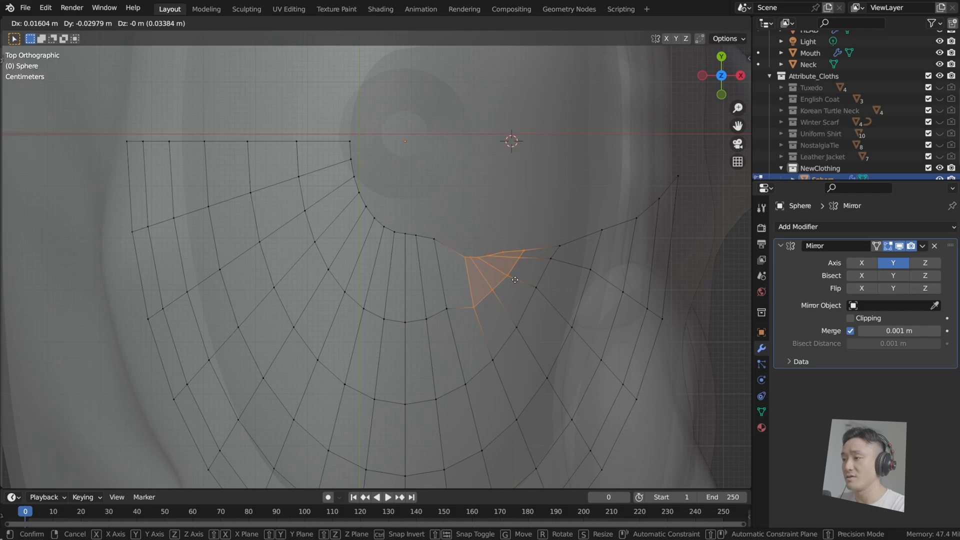
pyautogui.click(517, 255)
# Move the rim vertex just before the shifted corner group about -0.0016 m in X and -0.009 m in Y
pyautogui.scroll(2, 460, 237)
pyautogui.click(461, 235)
pyautogui.press('g')
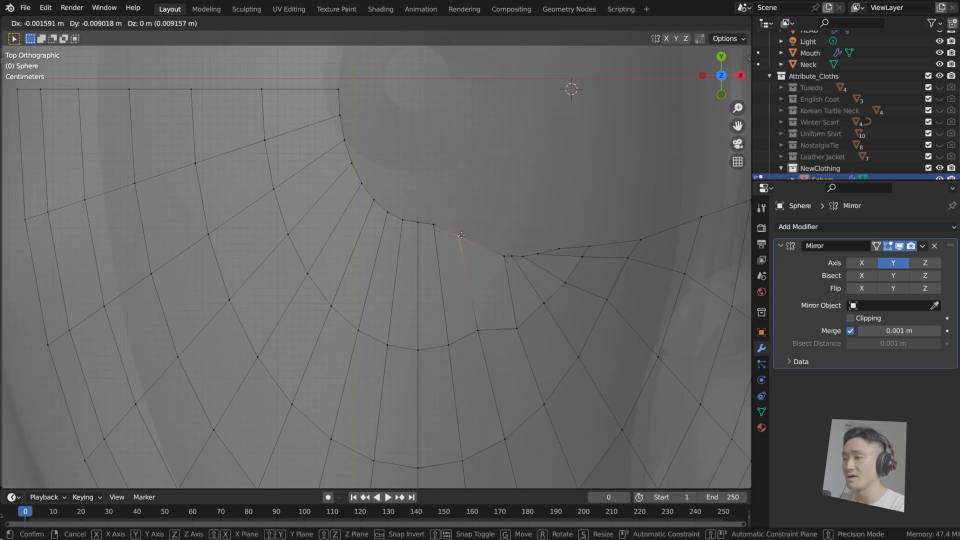
pyautogui.click(462, 237)
# Nudge the successive front rim vertices leading up to the neck-hole corner so they follow a smooth, evenly spaced curve
pyautogui.press('g')
pyautogui.click(436, 227)
pyautogui.click(431, 223)
pyautogui.press('g')
pyautogui.click(426, 225)
pyautogui.press('g')
pyautogui.click(431, 228)
pyautogui.press('g')
pyautogui.click(457, 237)
pyautogui.press('g')
pyautogui.click(485, 247)
# Adjust the rim vertices at the neck-hole corner so they spread evenly along the edge toward the opening
pyautogui.click(507, 255)
pyautogui.press('g')
pyautogui.click(508, 258)
pyautogui.press('g')
pyautogui.click(509, 257)
pyautogui.click(522, 257)
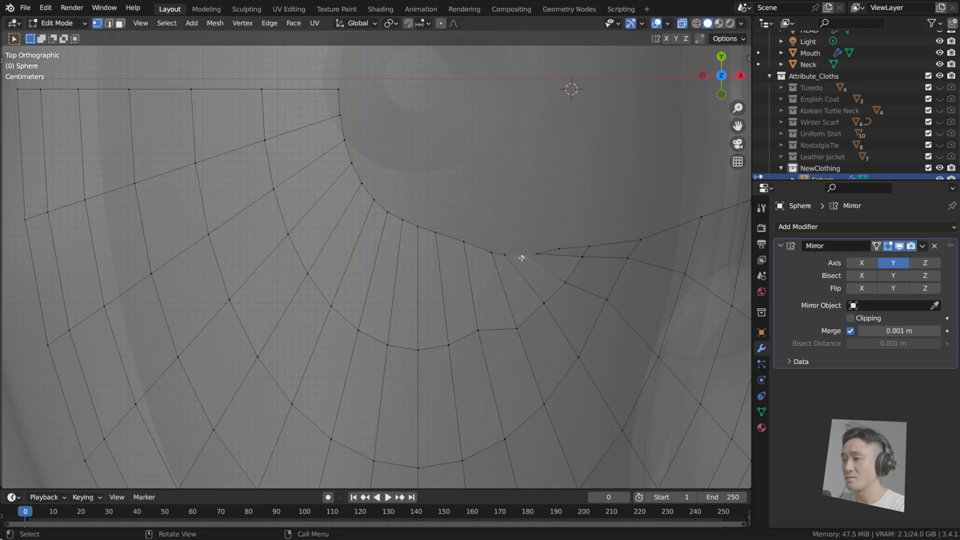
pyautogui.press('g')
pyautogui.click(543, 257)
# Shift the last corner rim vertex and the neighbouring second-row vertex on the opening side slightly along +X
pyautogui.click(557, 249)
pyautogui.press('g')
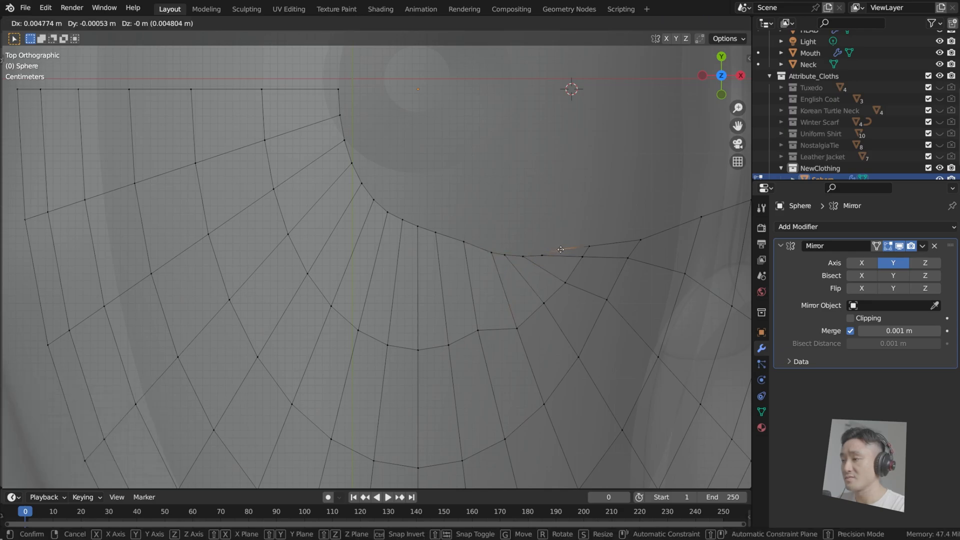
pyautogui.click(567, 250)
pyautogui.click(583, 255)
pyautogui.press('g')
pyautogui.click(589, 256)
# Shift the opening-edge vertex beside the corner along +X, and move the last rim vertex 0.002652 m in X and -0.001591 m in Y
pyautogui.click(589, 247)
pyautogui.press('g')
pyautogui.click(595, 247)
pyautogui.click(568, 251)
pyautogui.press('g')
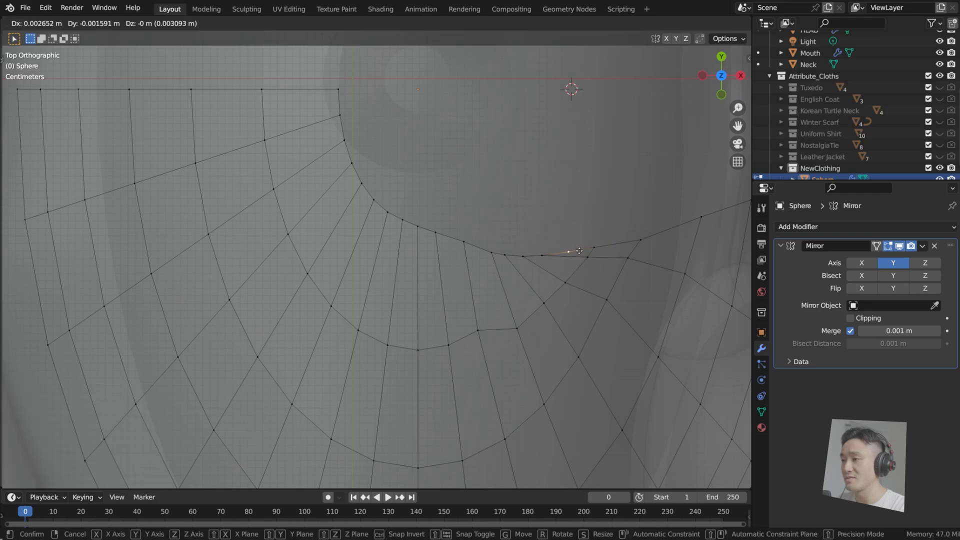
pyautogui.click(590, 237)
# Inspect the reshaped neck hole and front opening from several angles in Object Mode and save the file
pyautogui.moveTo(590, 237); pyautogui.dragTo(470, 170, button='middle')
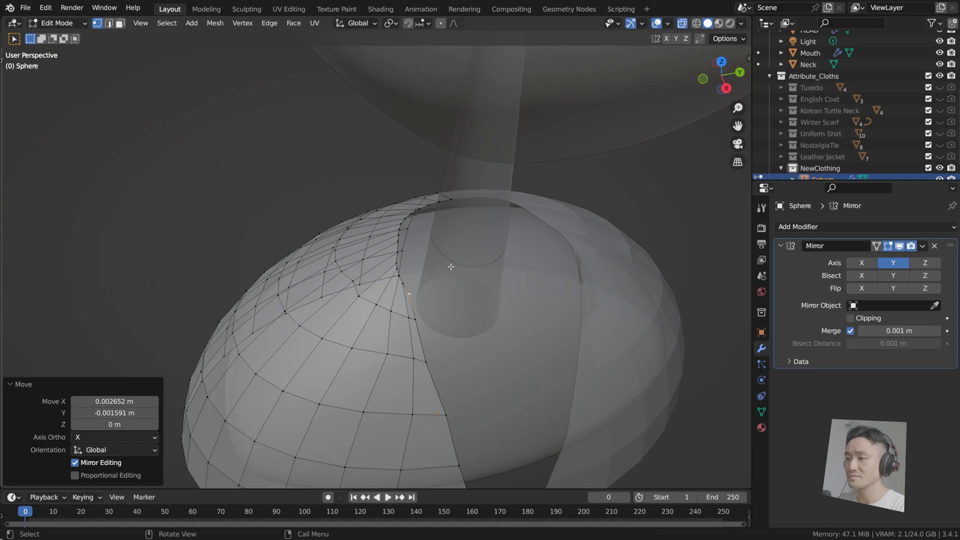
pyautogui.press('Tab')
pyautogui.moveTo(410, 244); pyautogui.dragTo(391, 229, button='middle')
pyautogui.hotkey('ctrl', 's')
pyautogui.scroll(-3, 400, 242)
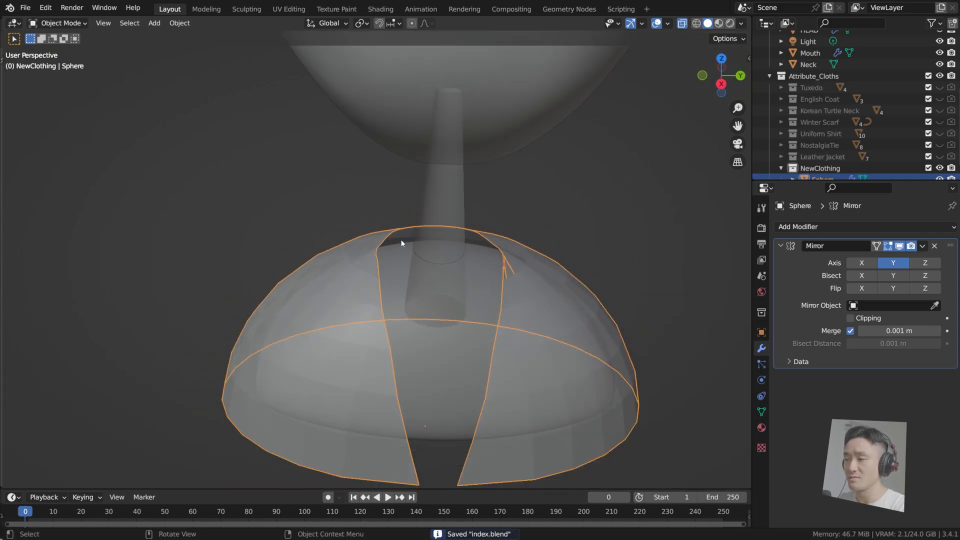
pyautogui.scroll(3, 394, 248)
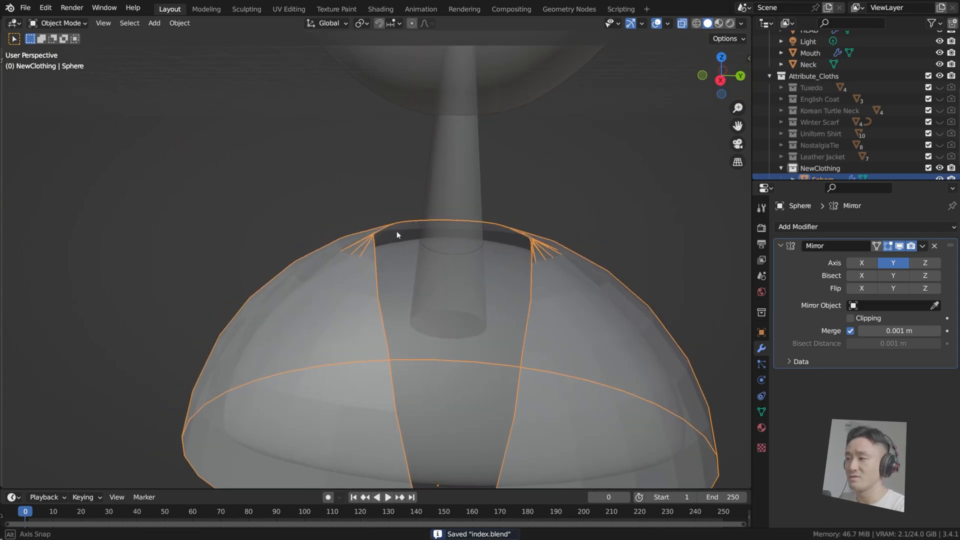
pyautogui.scroll(-3, 396, 231)
pyautogui.press('Tab')
pyautogui.press('Tab')
pyautogui.moveTo(543, 235); pyautogui.dragTo(465, 237, button='middle')
pyautogui.moveTo(660, 196); pyautogui.dragTo(510, 254, button='middle')
pyautogui.moveTo(556, 221); pyautogui.dragTo(641, 230, button='middle')
pyautogui.hotkey('ctrl', 's')
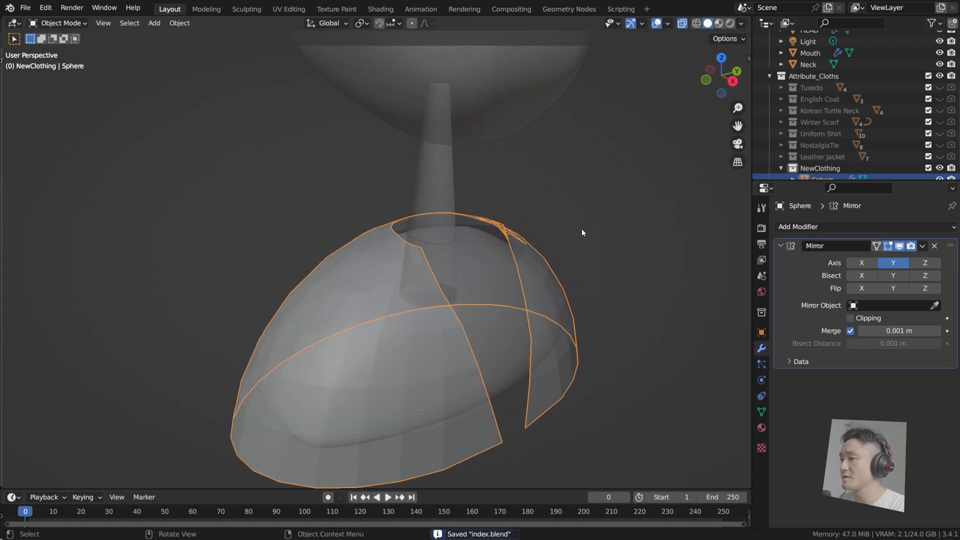
pyautogui.moveTo(578, 233); pyautogui.dragTo(592, 238, button='middle')
# Add a Subdivision Surface modifier to the garment and apply Shade Smooth
pyautogui.click(799, 227)
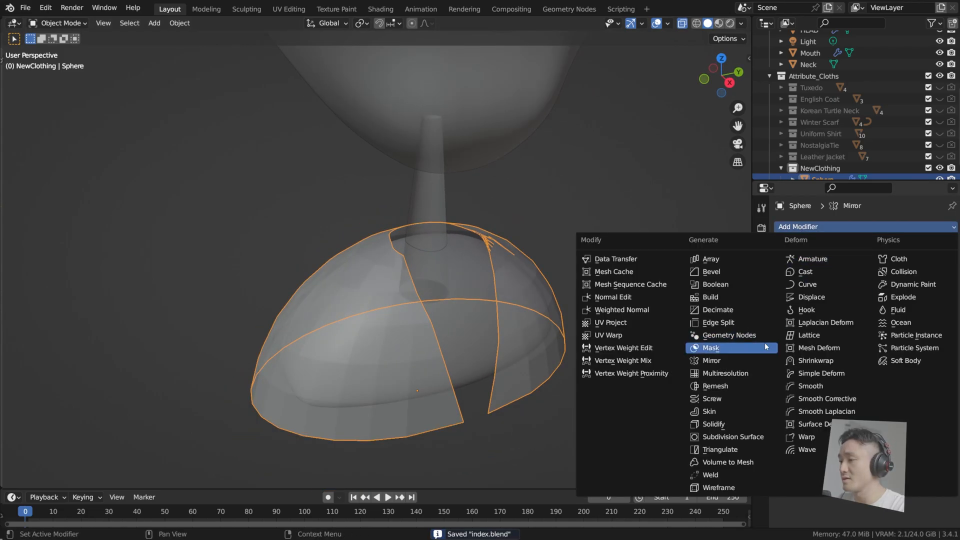
pyautogui.click(752, 439)
pyautogui.press('Tab')
pyautogui.press('Tab')
pyautogui.rightClick(400, 303)
pyautogui.click(393, 300)
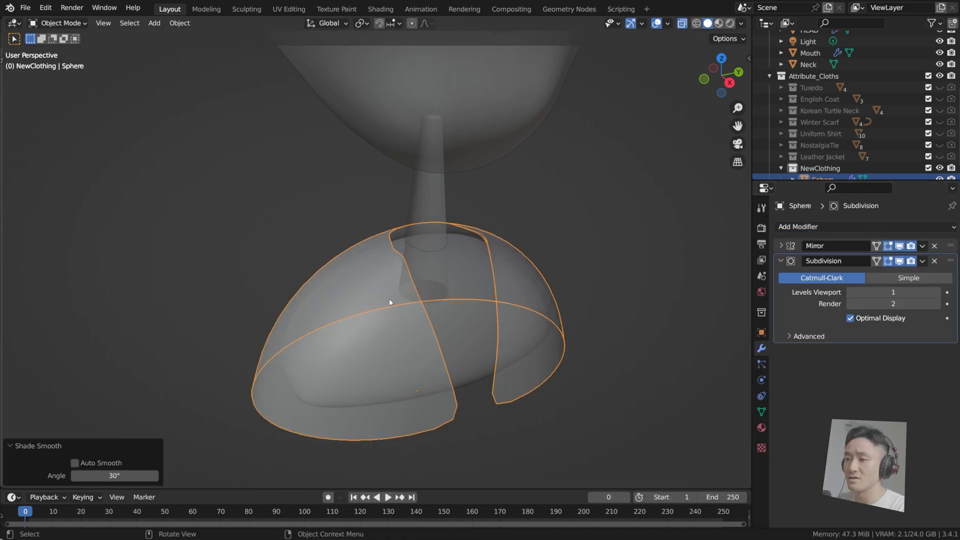
pyautogui.press('Tab')
pyautogui.press('Tab')
# Preview the smoothed garment in rendered shading and return to solid shading
pyautogui.click(730, 23)
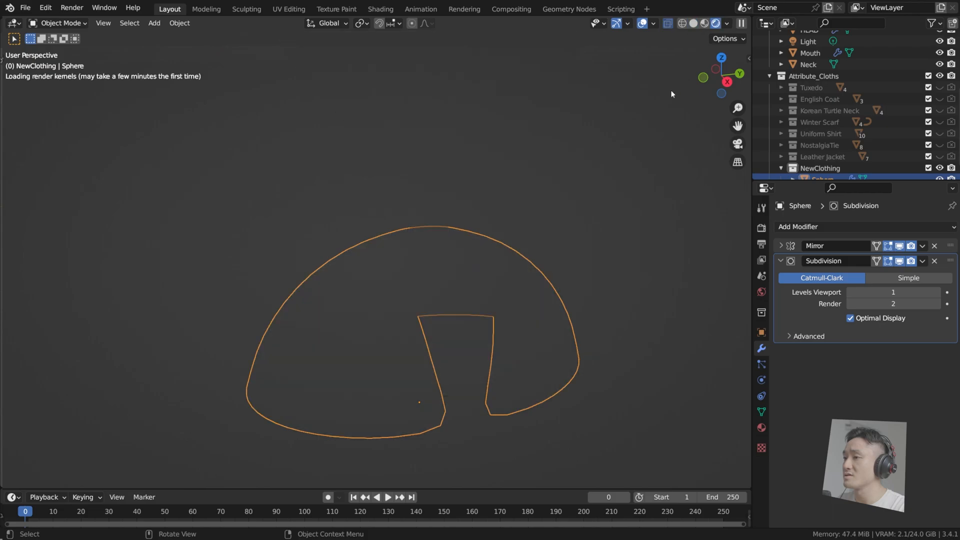
pyautogui.moveTo(560, 157); pyautogui.dragTo(631, 185, button='middle')
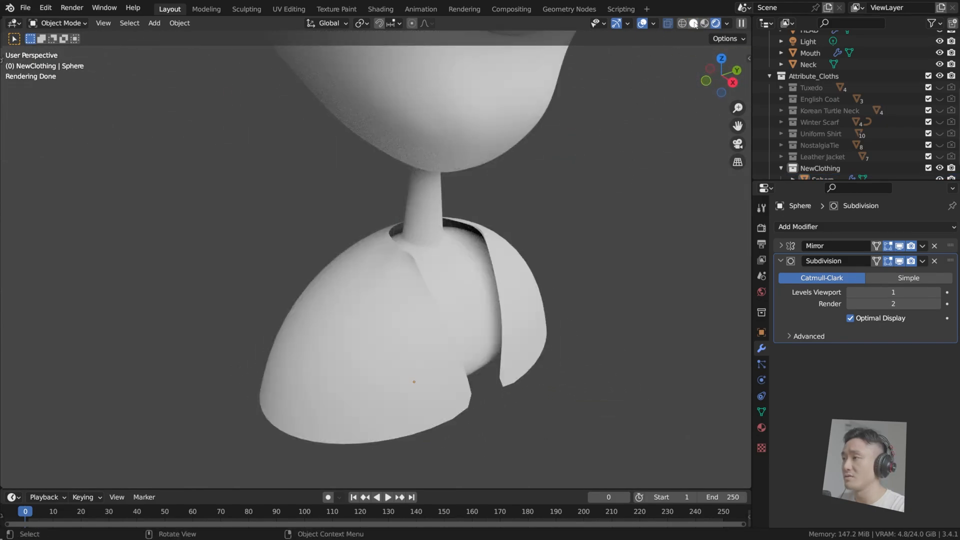
pyautogui.click(693, 23)
pyautogui.press('Tab')
pyautogui.press('Tab')
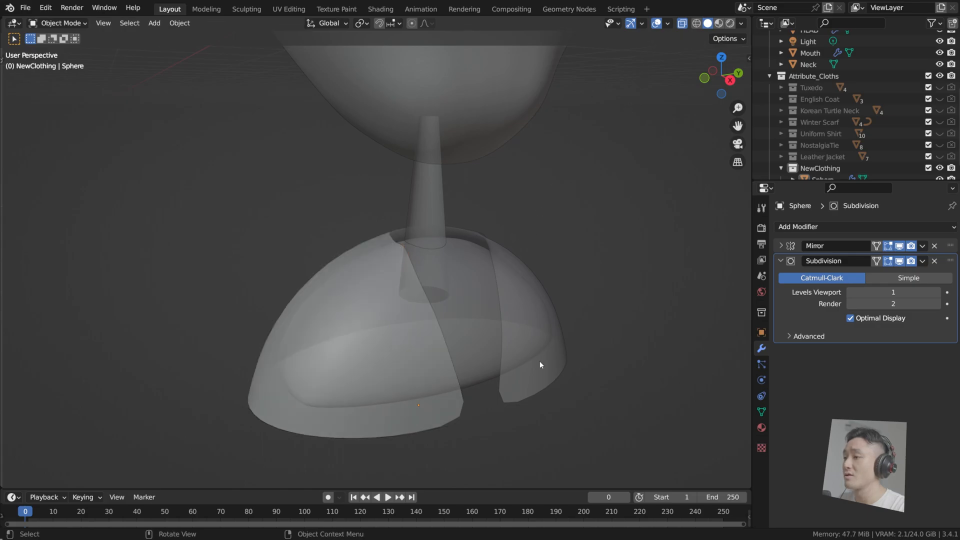
# Add a loop cut in the dome's lowest band, slide it toward the bottom edge by about 0.82, and save the file
pyautogui.hotkey('alt', 'z')
pyautogui.press('Tab')
pyautogui.moveTo(512, 350); pyautogui.dragTo(500, 321, button='middle')
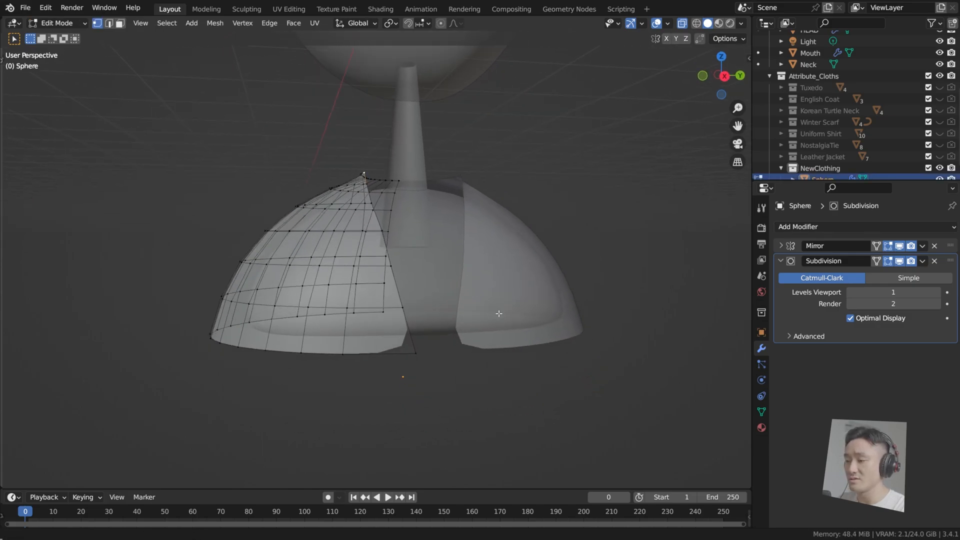
pyautogui.scroll(2, 386, 357)
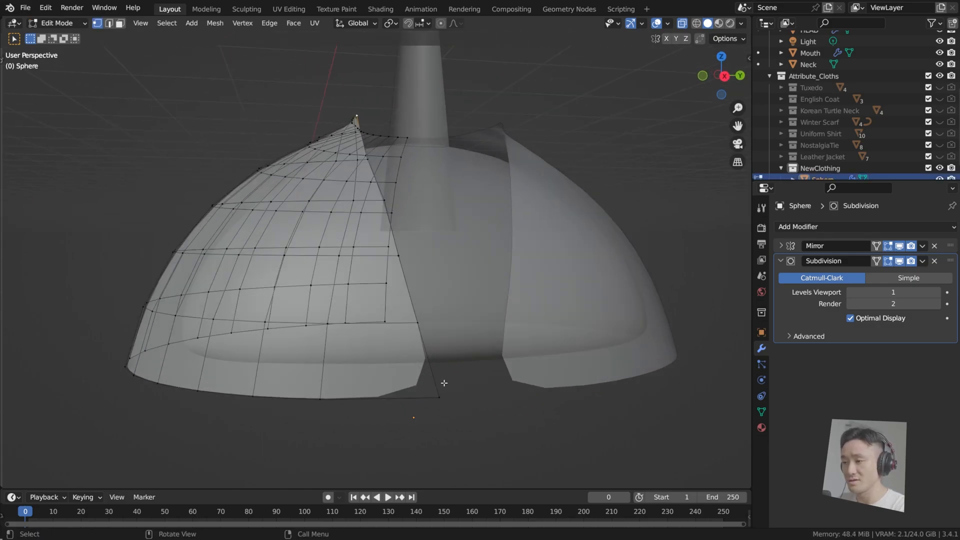
pyautogui.hotkey('ctrl', 'r')
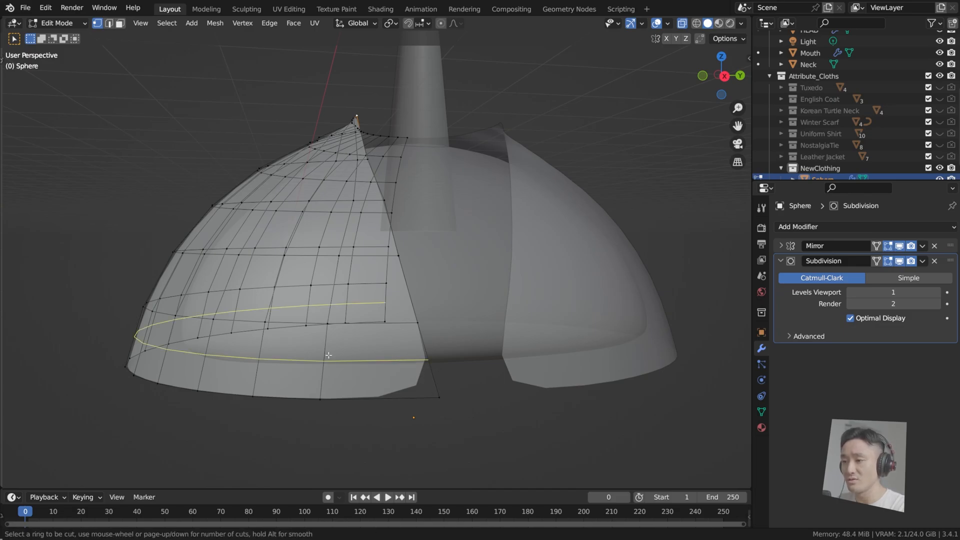
pyautogui.click(328, 355)
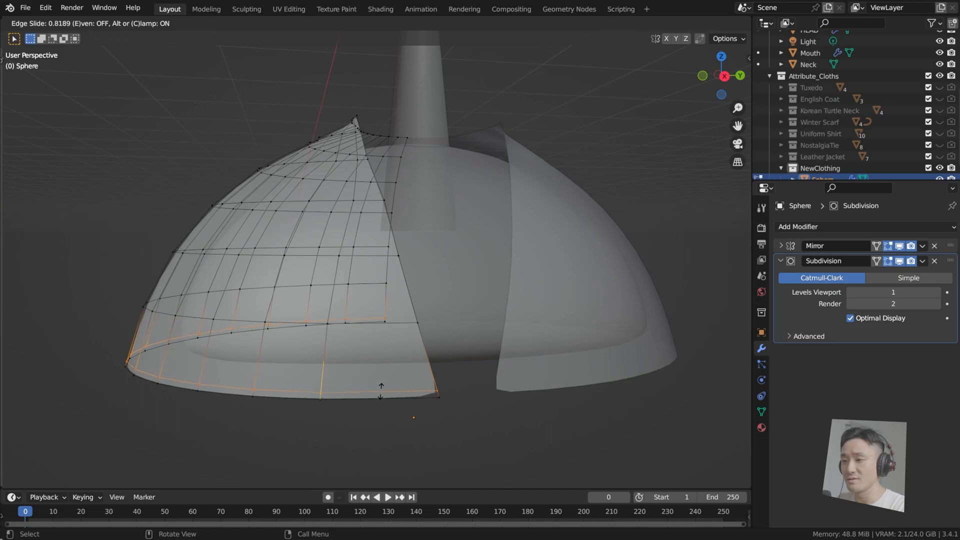
pyautogui.click(380, 391)
pyautogui.press('Tab')
pyautogui.moveTo(485, 184); pyautogui.dragTo(545, 166, button='middle')
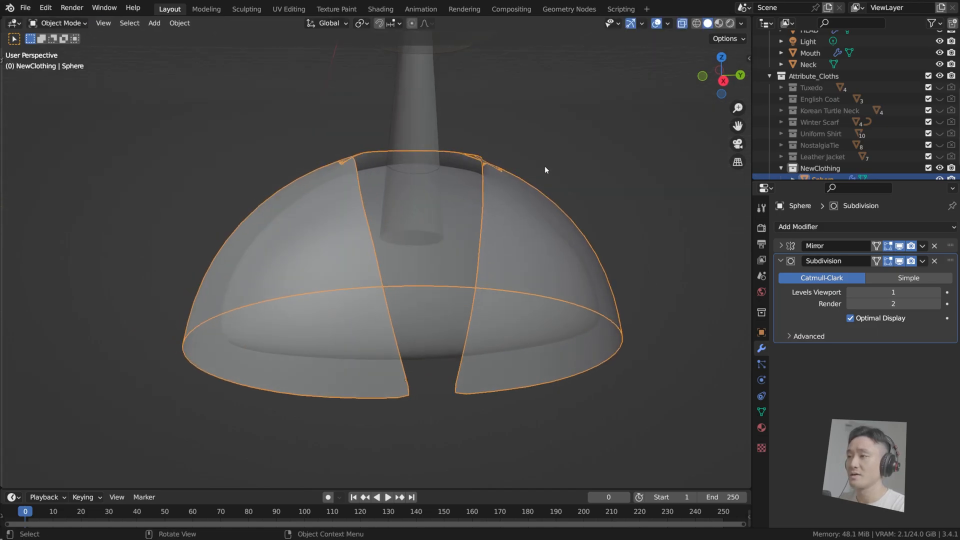
pyautogui.hotkey('ctrl', 's')
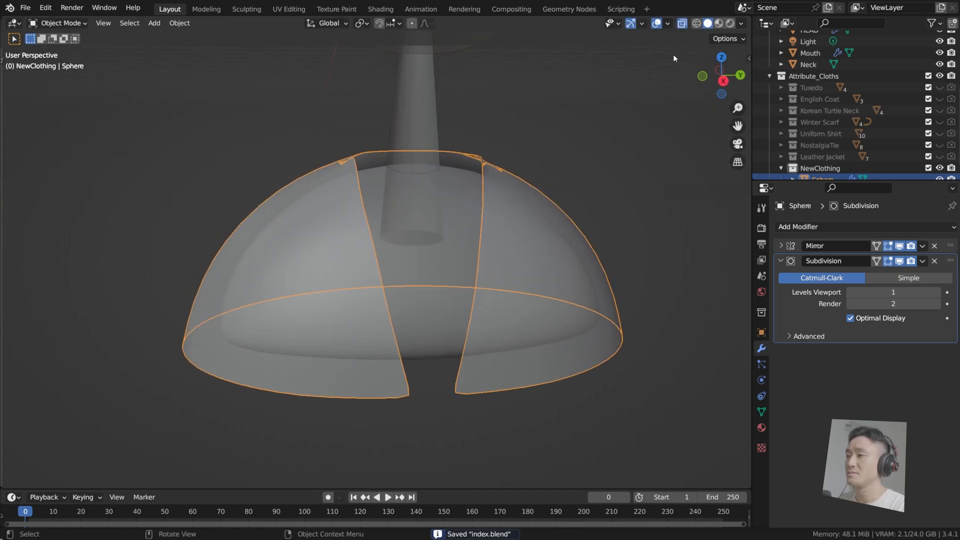
# Turn off X-ray and adjust the heights of garment vertices near the neck hole with small moves along Z
pyautogui.click(684, 24)
pyautogui.moveTo(632, 97); pyautogui.dragTo(453, 93, button='middle')
pyautogui.press('Tab')
pyautogui.scroll(3, 489, 201)
pyautogui.click(383, 166)
pyautogui.press('g')
pyautogui.press('z')
pyautogui.click(382, 168)
pyautogui.press('g')
pyautogui.press('z')
pyautogui.click(382, 116)
# Lower two further vertices near the neck hole slightly along Z, clear the selection and save the file
pyautogui.click(422, 61)
pyautogui.press('g')
pyautogui.press('z')
pyautogui.click(423, 67)
pyautogui.click(445, 75)
pyautogui.press('g')
pyautogui.press('z')
pyautogui.click(446, 81)
pyautogui.moveTo(446, 82); pyautogui.dragTo(415, 194, button='middle')
pyautogui.click(415, 145)
pyautogui.scroll(-4, 414, 147)
pyautogui.hotkey('ctrl', 's')
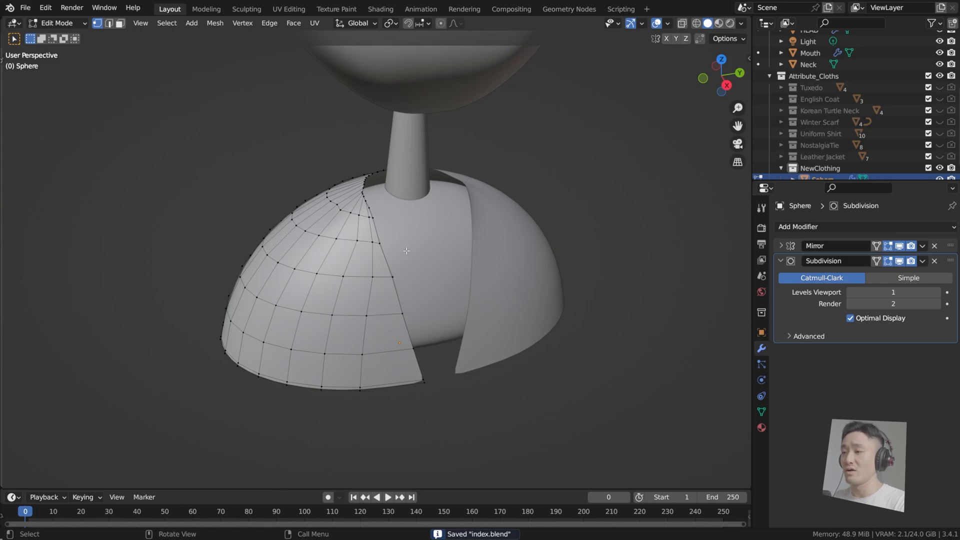
# In top view with X-ray on, select all vertices along the dome's front opening and neck-hole edge
pyautogui.moveTo(382, 236); pyautogui.dragTo(505, 263, button='middle')
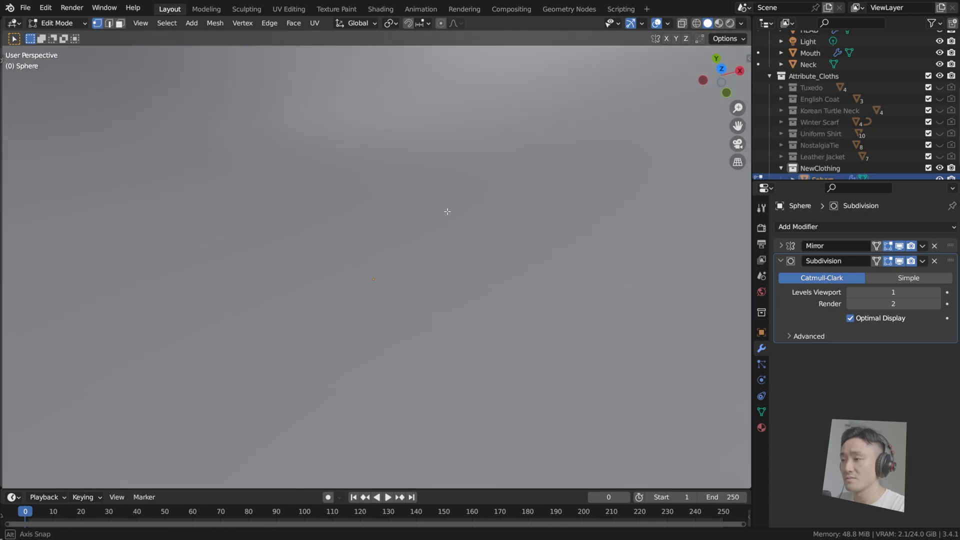
pyautogui.moveTo(448, 213); pyautogui.dragTo(440, 203, button='middle')
pyautogui.press('KP_7')
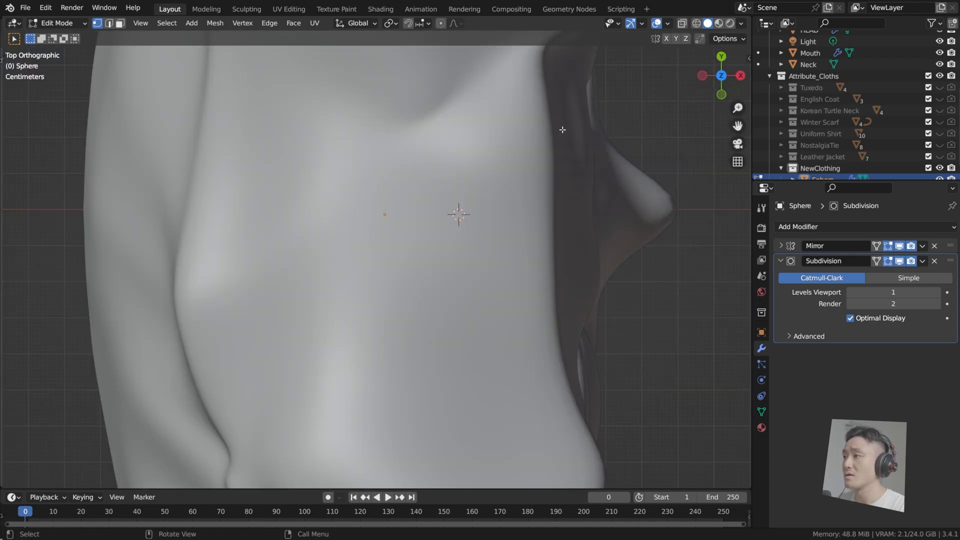
pyautogui.click(680, 24)
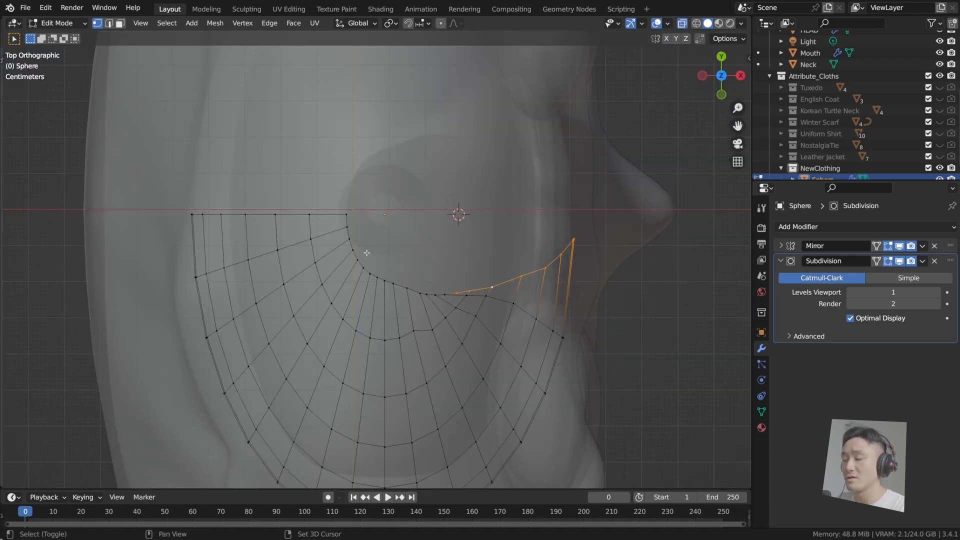
pyautogui.scroll(1, 360, 233)
pyautogui.scroll(2, 435, 255)
pyautogui.keyDown('shift'); pyautogui.moveTo(450, 298); pyautogui.dragTo(518, 336); pyautogui.keyUp('shift')
pyautogui.keyDown('shift'); pyautogui.moveTo(453, 330); pyautogui.dragTo(382, 280); pyautogui.keyUp('shift')
pyautogui.keyDown('shift'); pyautogui.moveTo(402, 311); pyautogui.dragTo(336, 236); pyautogui.keyUp('shift')
pyautogui.keyDown('shift'); pyautogui.moveTo(313, 176); pyautogui.dragTo(357, 235); pyautogui.keyUp('shift')
pyautogui.moveTo(451, 242); pyautogui.dragTo(457, 264, button='middle')
pyautogui.scroll(-3, 437, 223)
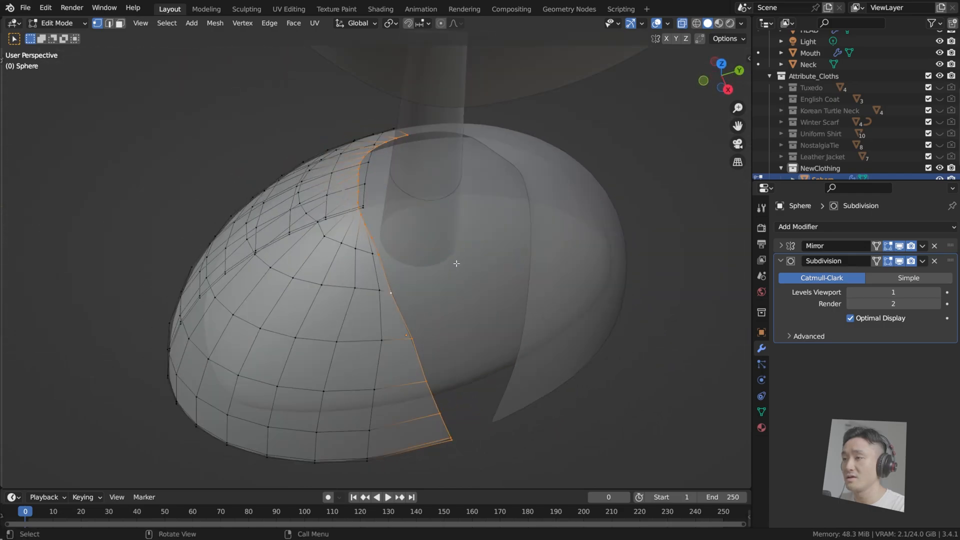
# Duplicate the selected edge in place and separate the copy into its own object
pyautogui.hotkey('shift', 'd')
pyautogui.rightClick(454, 258)
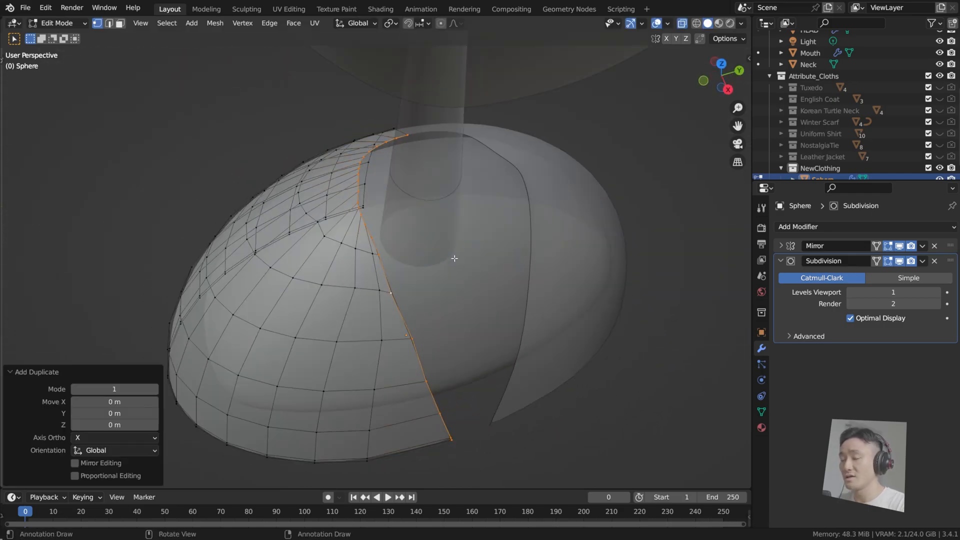
pyautogui.press('p')
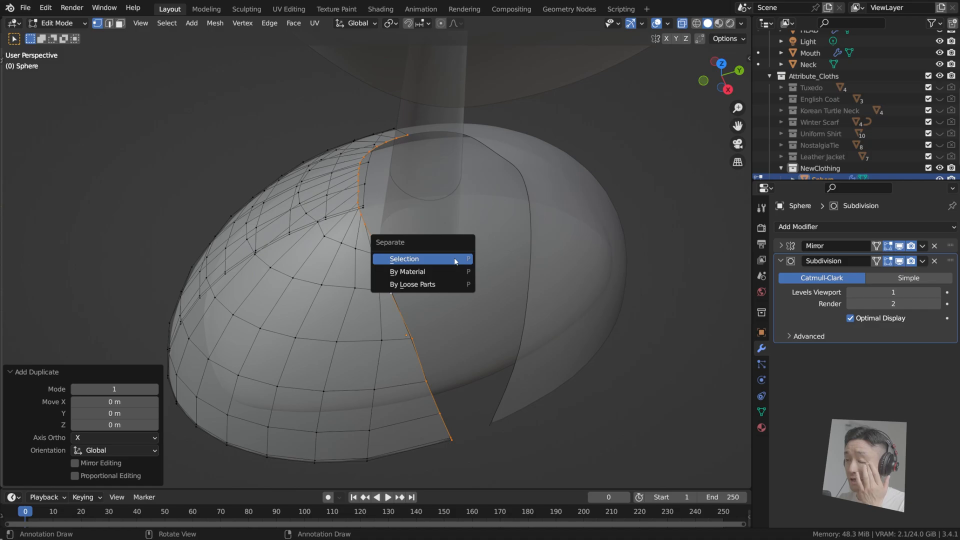
pyautogui.click(454, 258)
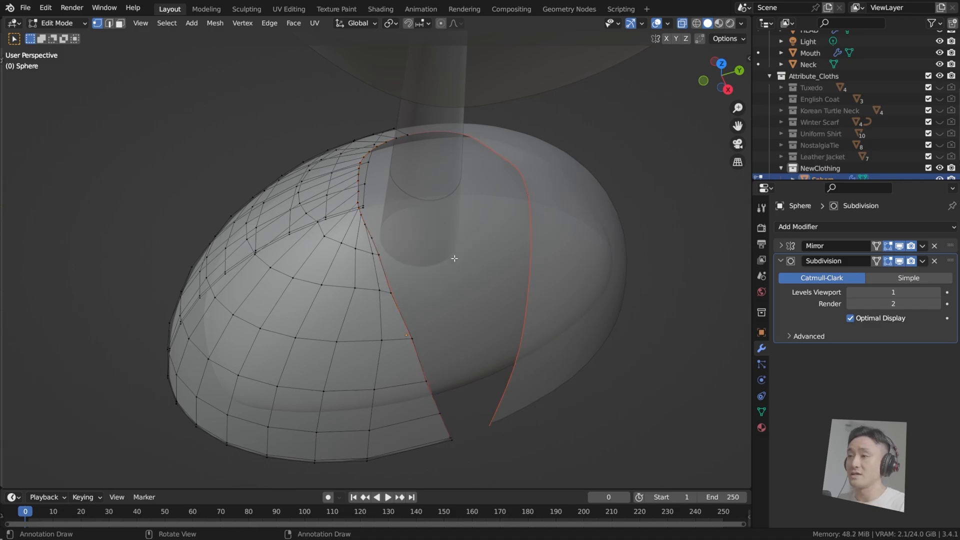
# Leave the dome's mesh, make the separated edge object Sphere.001 the only selection and edit its mesh
pyautogui.press('Tab')
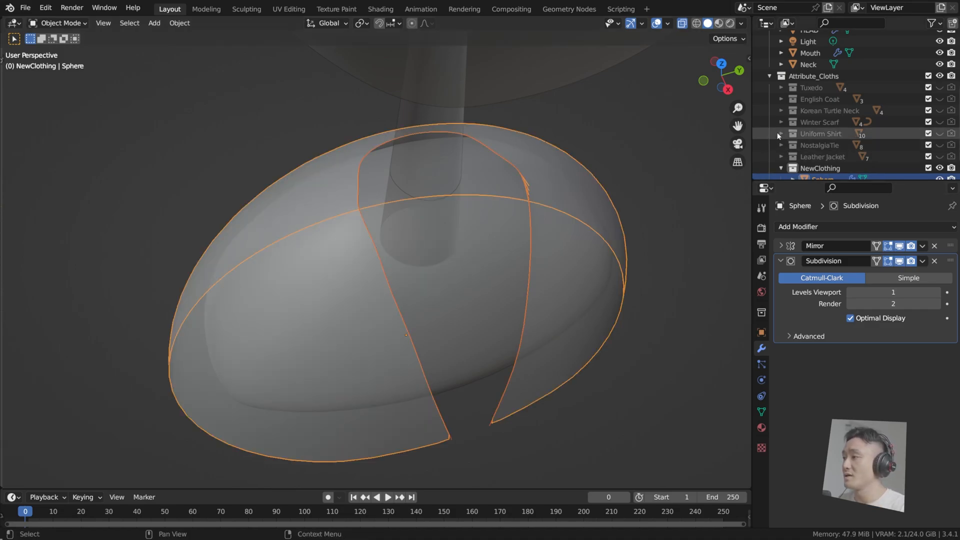
pyautogui.scroll(-2, 800, 135)
pyautogui.click(836, 166)
pyautogui.moveTo(415, 217); pyautogui.dragTo(378, 184, button='middle')
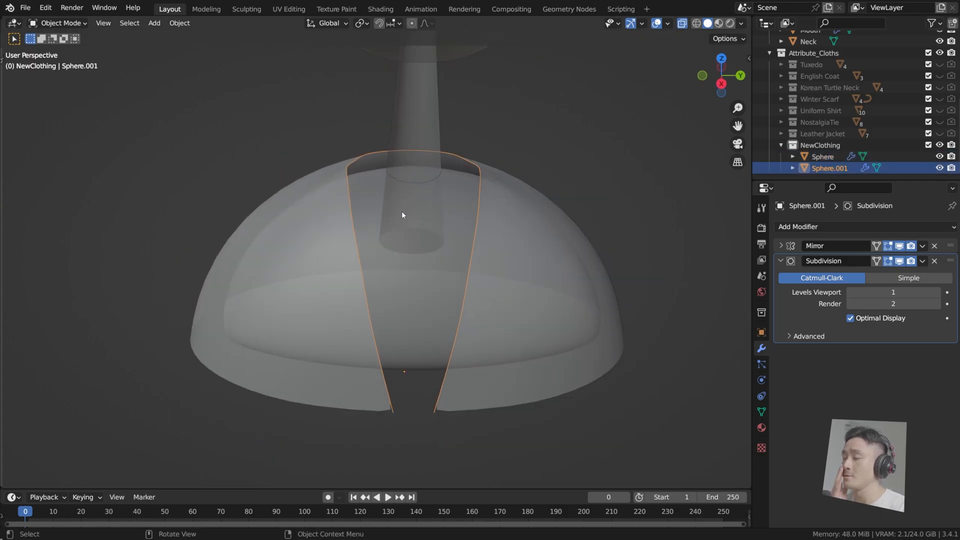
pyautogui.press('Tab')
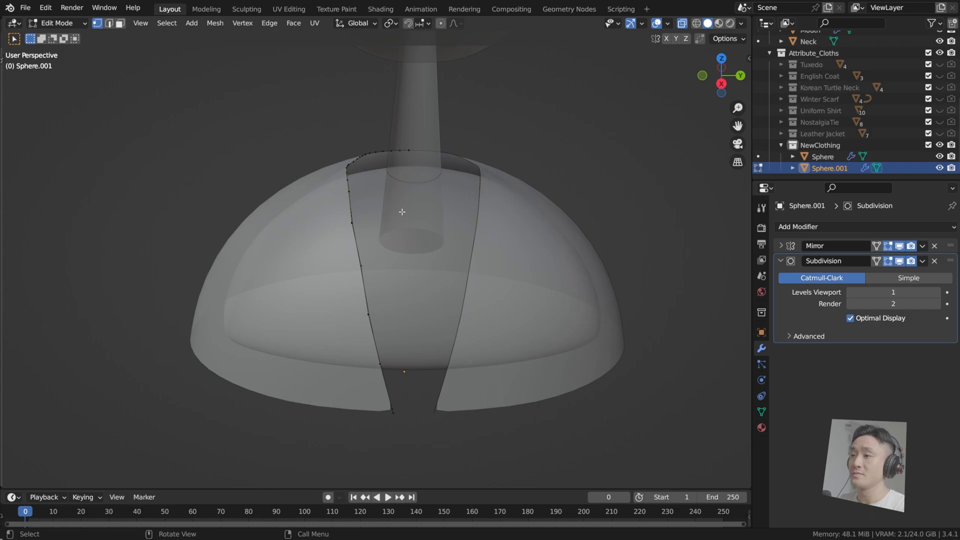
# Select the whole edge line and extrude it upward along Z by about 0.044 m into a thin strip
pyautogui.moveTo(397, 200); pyautogui.dragTo(480, 211, button='middle')
pyautogui.keyDown('alt'); pyautogui.click(427, 225); pyautogui.keyUp('alt')
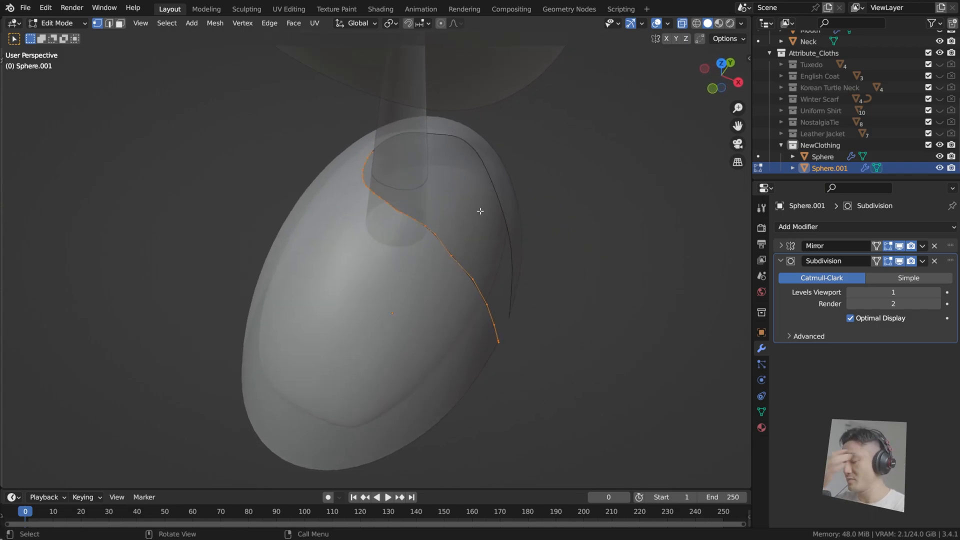
pyautogui.press('KP_3')
pyautogui.moveTo(480, 208); pyautogui.dragTo(462, 244, button='middle')
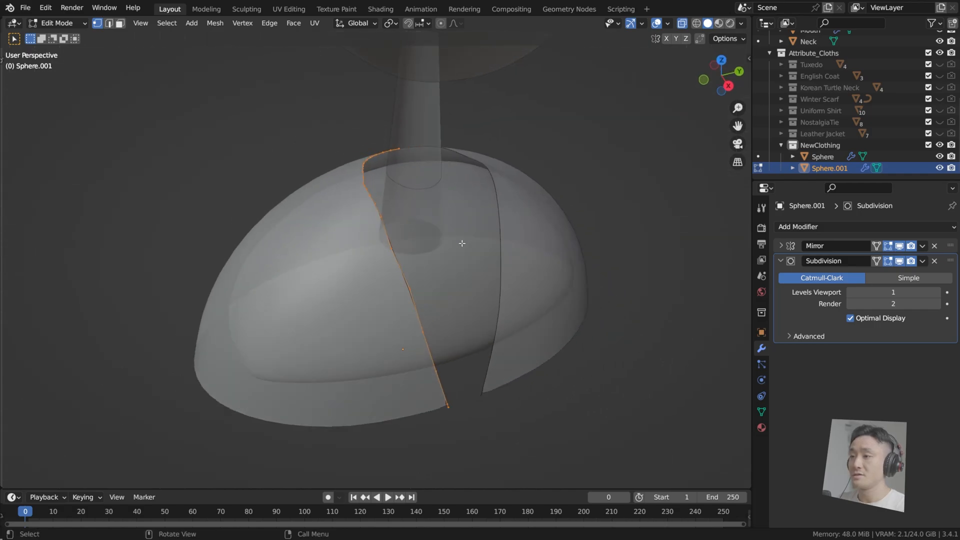
pyautogui.press('KP_3')
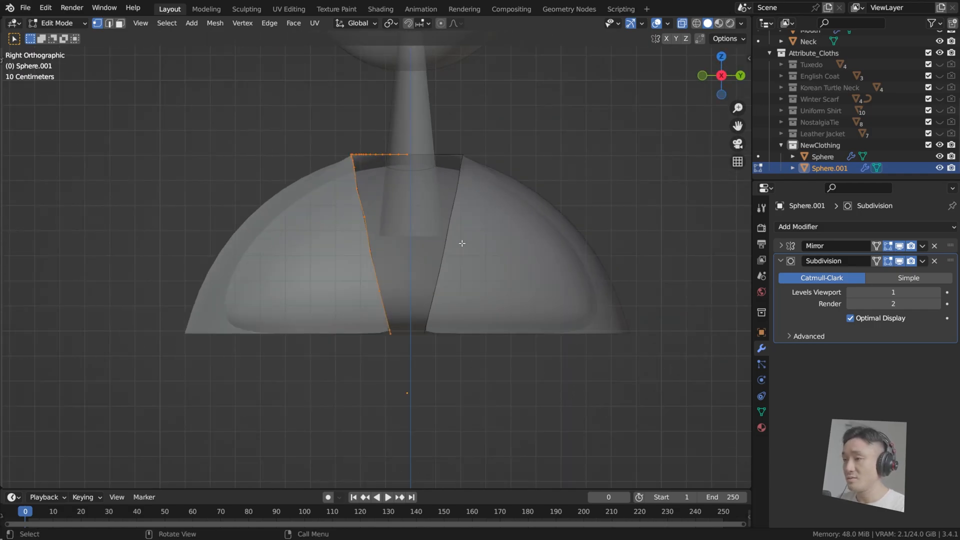
pyautogui.press('e')
pyautogui.press('z')
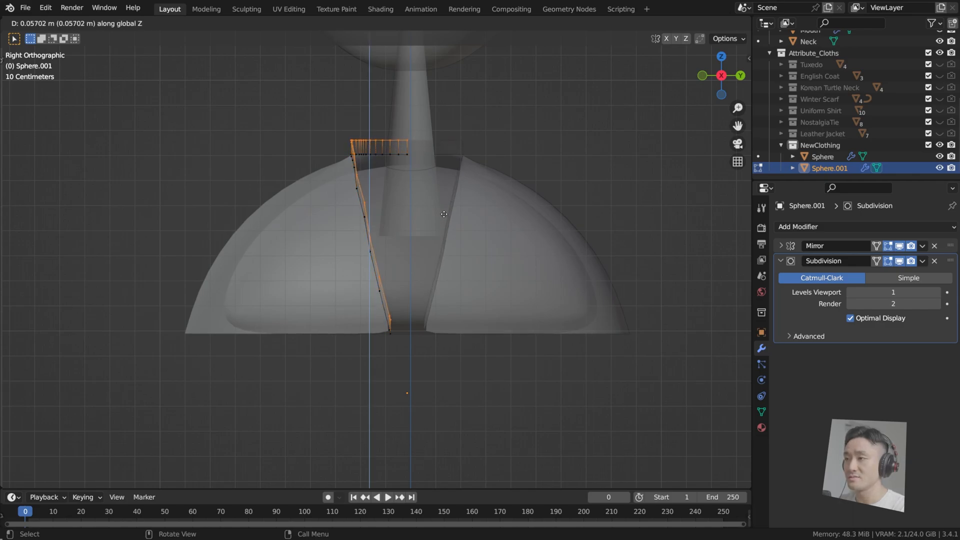
pyautogui.click(444, 218)
# In front view, lower the flat neck section of the strip's upper edge along Z to narrow it
pyautogui.moveTo(444, 218); pyautogui.dragTo(475, 171, button='middle')
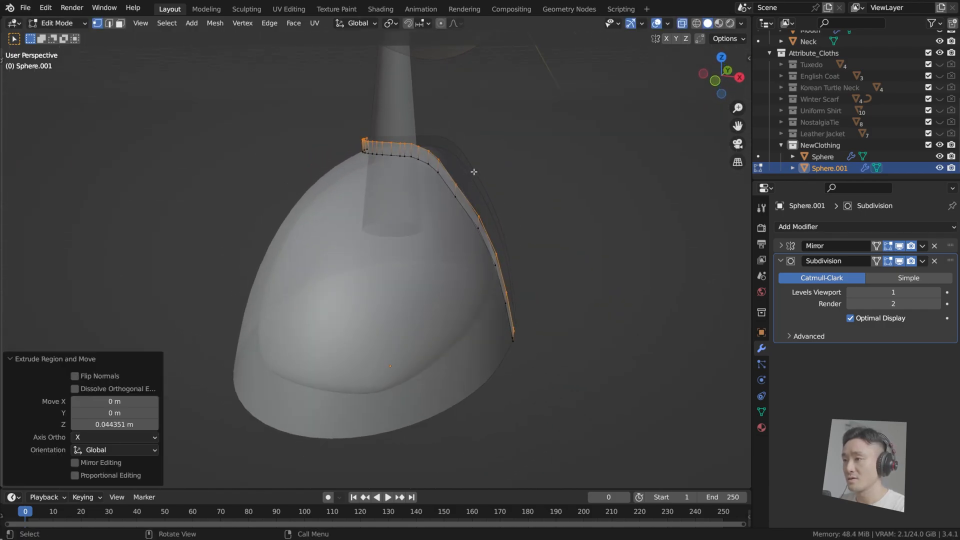
pyautogui.press('KP_1')
pyautogui.scroll(3, 437, 242)
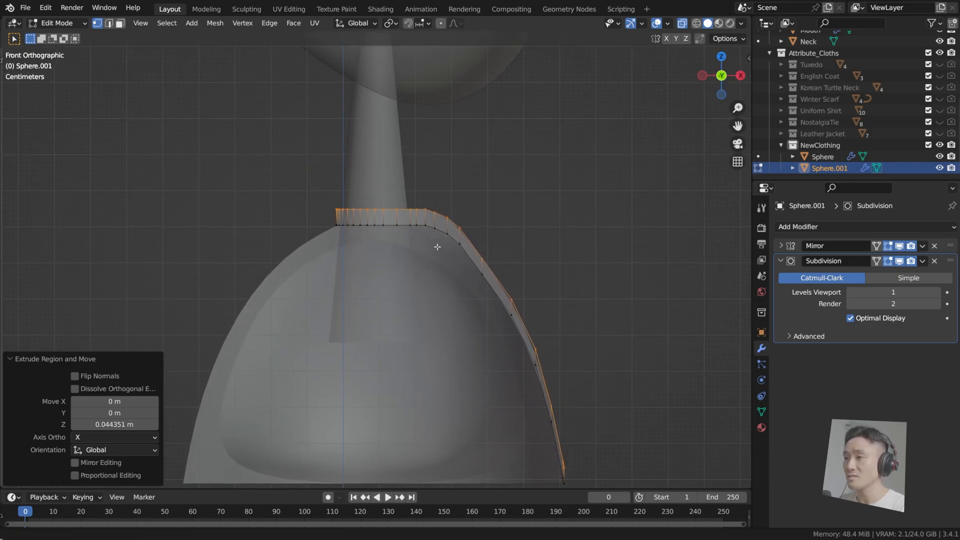
pyautogui.moveTo(257, 151); pyautogui.dragTo(474, 210)
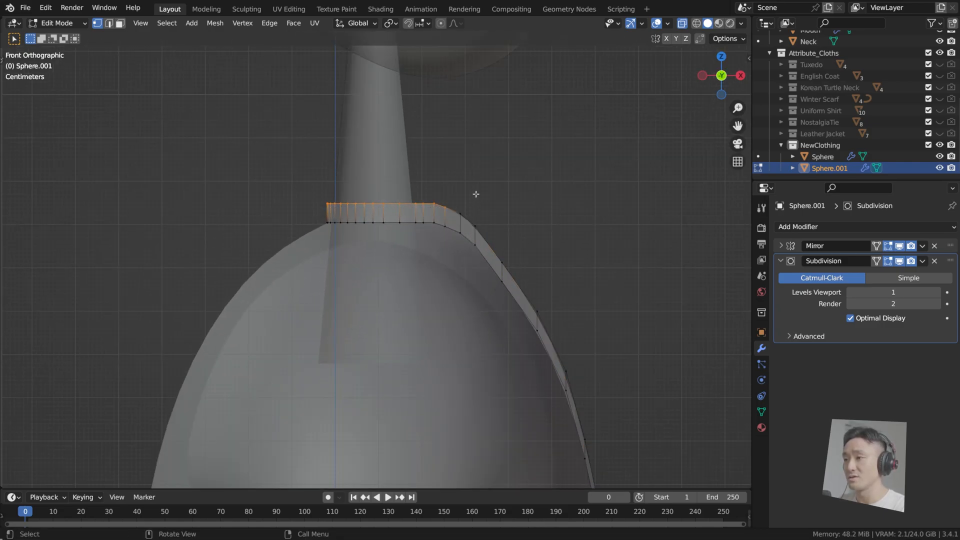
pyautogui.press('g')
pyautogui.press('z')
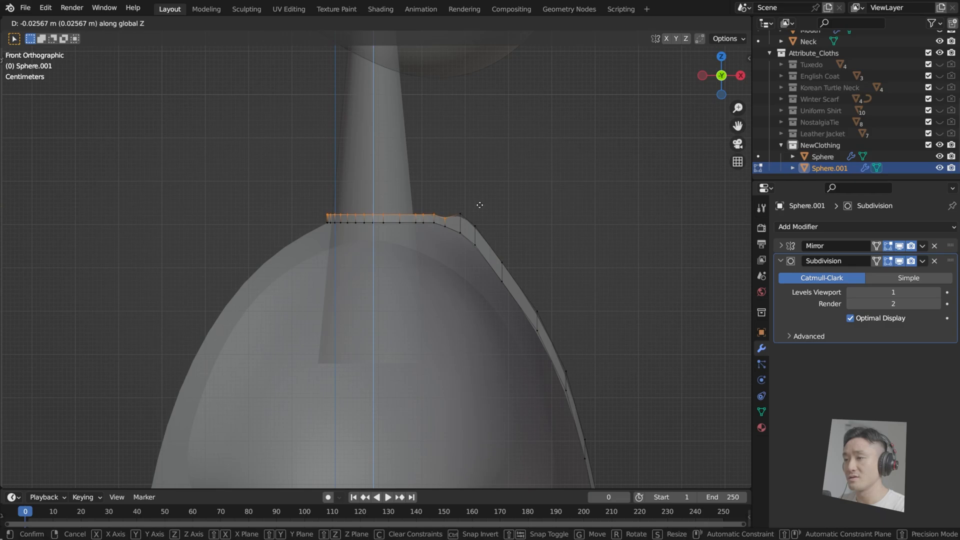
pyautogui.click(480, 205)
# Lower the upper-edge vertices at the strip's bend along Z, the last one by about 0.016 m
pyautogui.press('g')
pyautogui.press('z')
pyautogui.click(470, 220)
pyautogui.press('g')
pyautogui.press('z')
pyautogui.click(473, 230)
# Move the upper-edge vertex at the strip's bottom end outward and down to even the strip's width
pyautogui.scroll(-2, 429, 178)
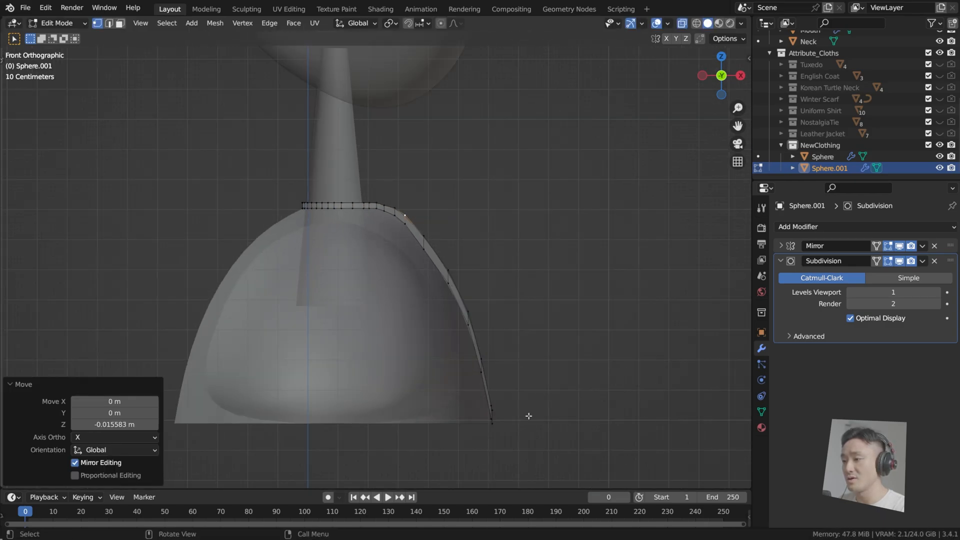
pyautogui.keyDown('shift'); pyautogui.moveTo(497, 406); pyautogui.dragTo(405, 327, button='middle'); pyautogui.keyUp('shift')
pyautogui.scroll(5, 415, 345)
pyautogui.moveTo(441, 372); pyautogui.dragTo(405, 313, button='middle')
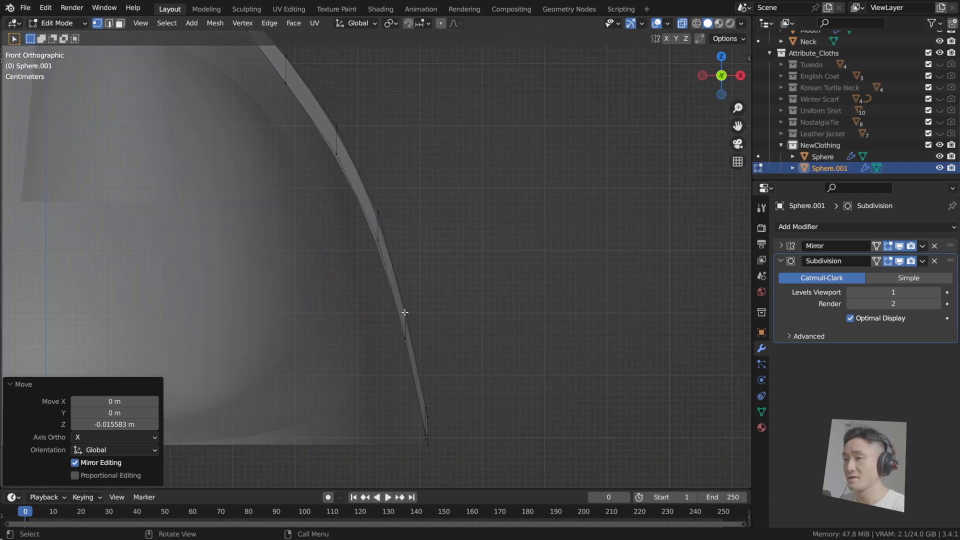
pyautogui.click(435, 419)
pyautogui.press('g')
pyautogui.press('z')
pyautogui.press('z')
pyautogui.press('z')
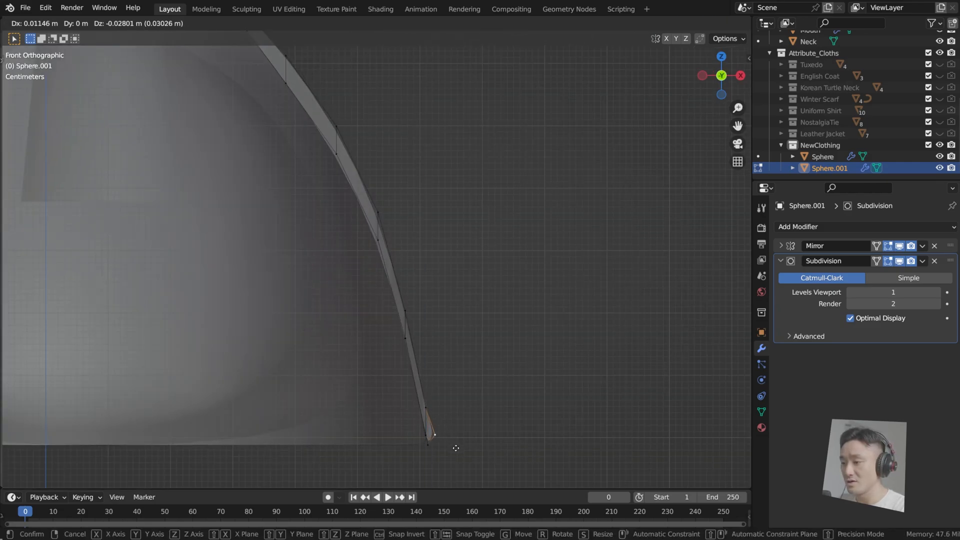
pyautogui.click(456, 451)
pyautogui.press('g')
pyautogui.click(432, 407)
# Nudge the next upper-edge vertex above the bottom end by about 0.0025 m in X and 0.0013 m in Z
pyautogui.click(406, 314)
pyautogui.press('g')
pyautogui.click(407, 312)
# Lower two upper-edge vertices on the strip's upper slope along Z and adjust the vertex below them
pyautogui.moveTo(414, 224); pyautogui.dragTo(404, 195, button='middle')
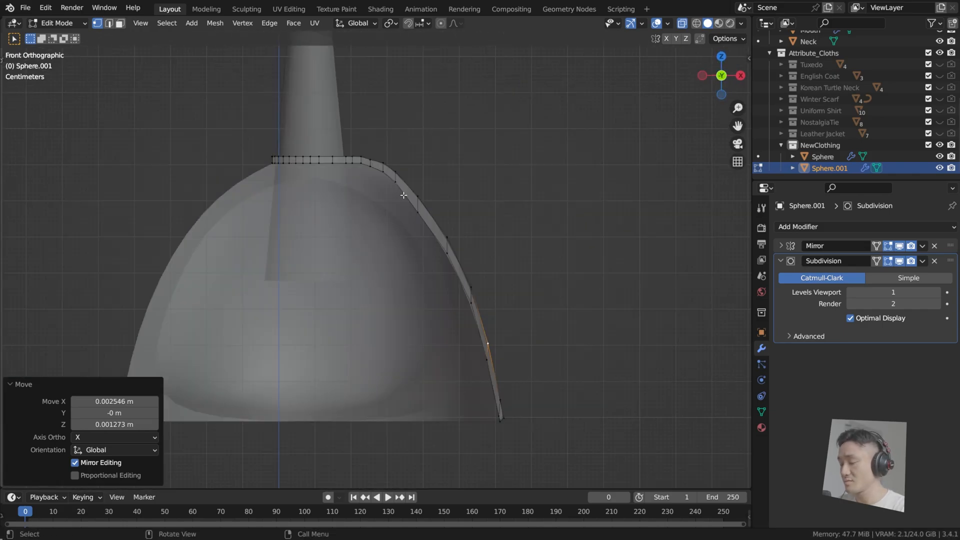
pyautogui.scroll(3, 404, 195)
pyautogui.click(445, 239)
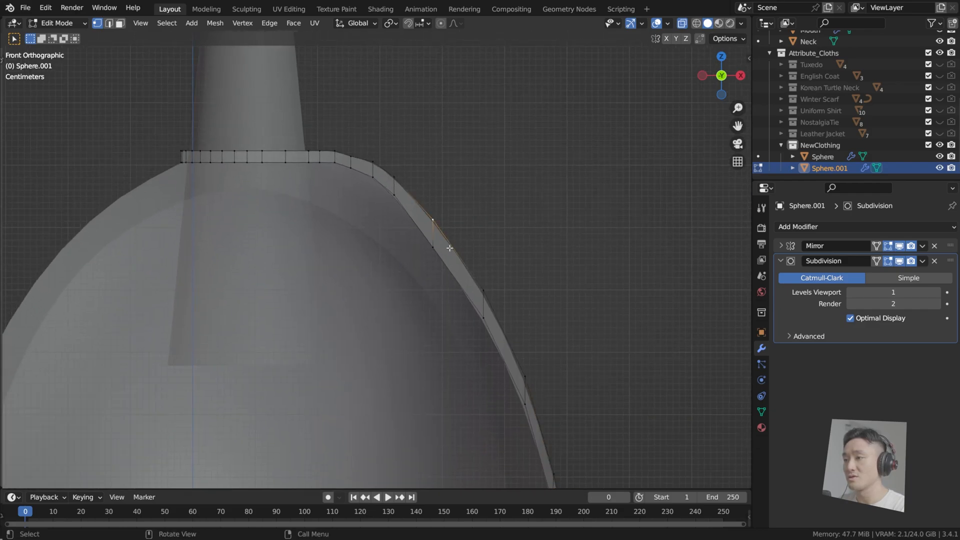
pyautogui.hotkey('shift', 'g')
pyautogui.press('Escape')
pyautogui.press('g')
pyautogui.press('z')
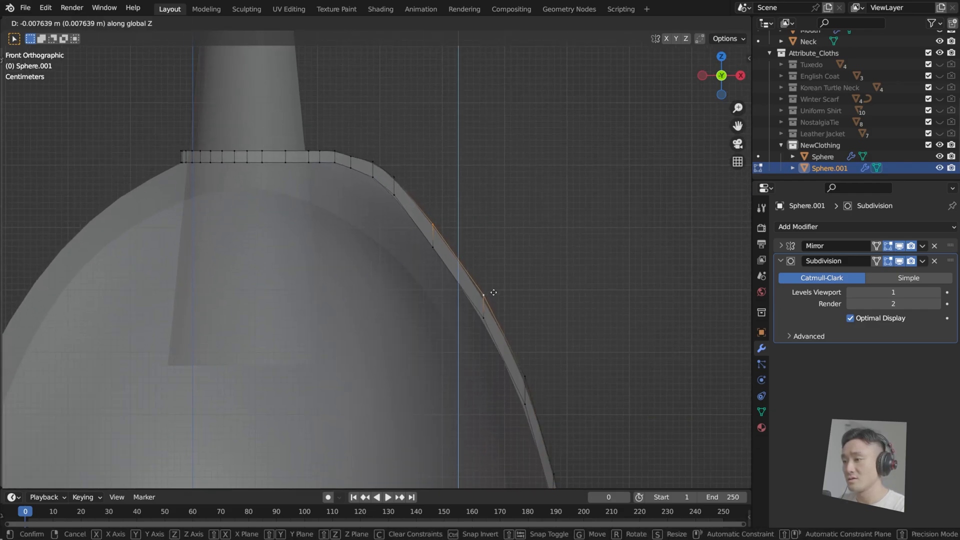
pyautogui.click(494, 298)
pyautogui.click(526, 374)
pyautogui.press('g')
pyautogui.press('z')
pyautogui.click(530, 370)
# Adjust the heights of two upper-edge vertices along the bend near the neck with small moves along Z
pyautogui.click(387, 177)
pyautogui.press('g')
pyautogui.press('z')
pyautogui.click(388, 179)
pyautogui.click(378, 160)
pyautogui.press('g')
pyautogui.press('z')
pyautogui.click(379, 164)
# Raise the upper-edge vertex at the start of the neck bend by about 0.0025 m along Z and save the file
pyautogui.click(352, 155)
pyautogui.press('g')
pyautogui.press('z')
pyautogui.click(351, 151)
pyautogui.moveTo(352, 151); pyautogui.dragTo(281, 168, button='middle')
pyautogui.hotkey('ctrl', 's')
# Preview the new edge strip in rendered shading and return to solid shading
pyautogui.scroll(-2, 281, 168)
pyautogui.click(730, 23)
pyautogui.moveTo(502, 117); pyautogui.dragTo(576, 110, button='middle')
pyautogui.click(707, 23)
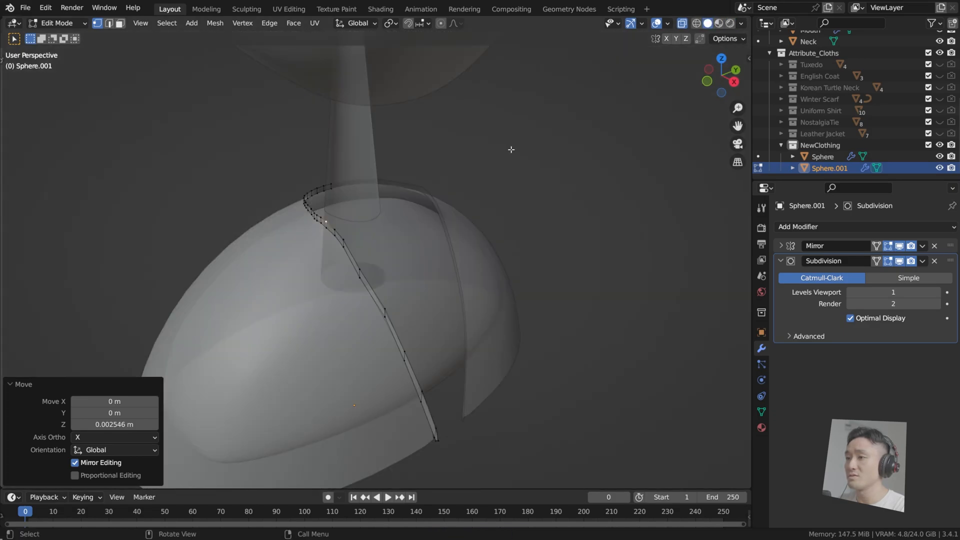
pyautogui.moveTo(510, 149); pyautogui.dragTo(503, 144, button='middle')
# Turn off X-ray and add a Solidify modifier with a thickness of -0.07 m to the strip
pyautogui.click(682, 23)
pyautogui.click(781, 260)
pyautogui.click(793, 227)
pyautogui.click(737, 423)
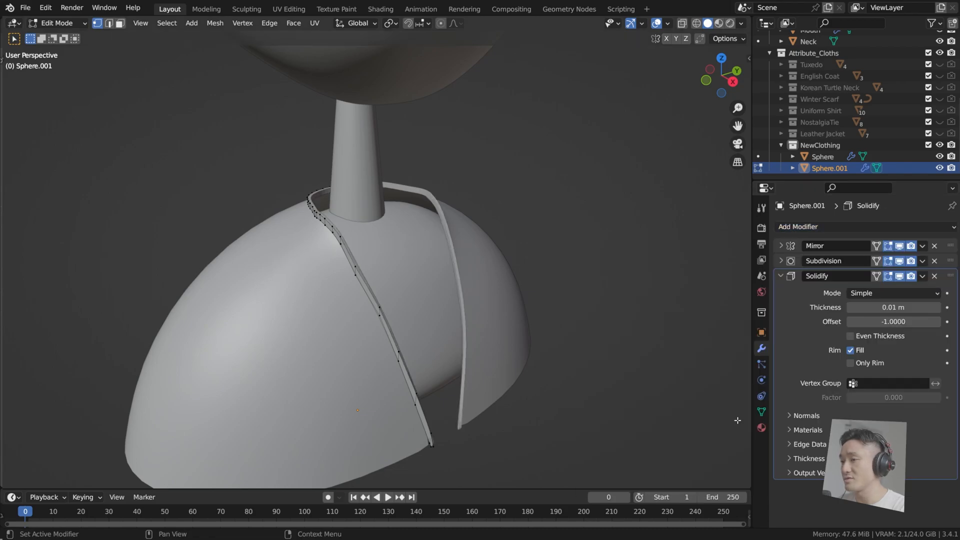
pyautogui.moveTo(526, 247); pyautogui.dragTo(461, 229, button='middle')
pyautogui.moveTo(894, 307)
pyautogui.mouseDown()
pyautogui.moveTo(863, 307)
pyautogui.moveTo(878, 308)
pyautogui.mouseUp()
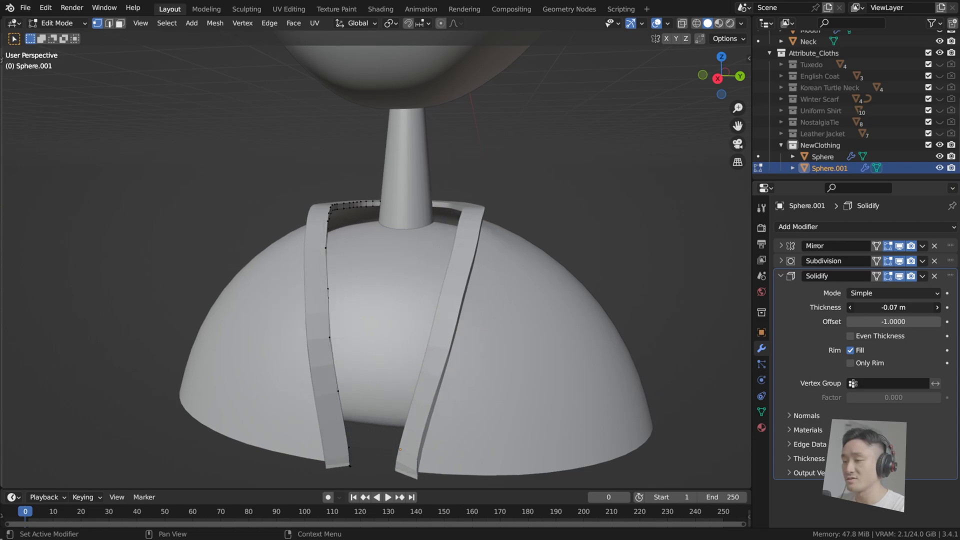
pyautogui.moveTo(607, 256); pyautogui.dragTo(444, 209, button='middle')
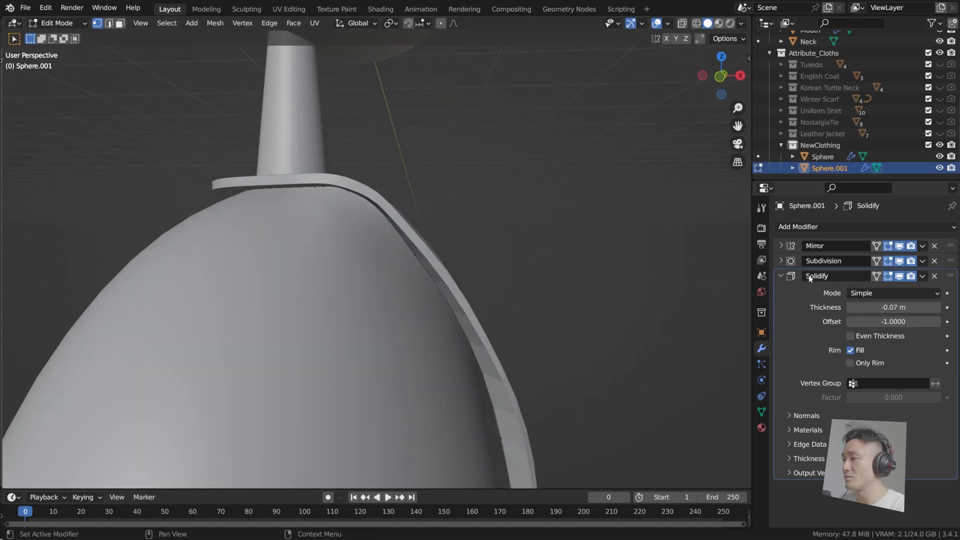
# Return to Object Mode and disable the Solidify modifier's viewport display
pyautogui.press('Tab')
pyautogui.press('Tab')
pyautogui.press('Tab')
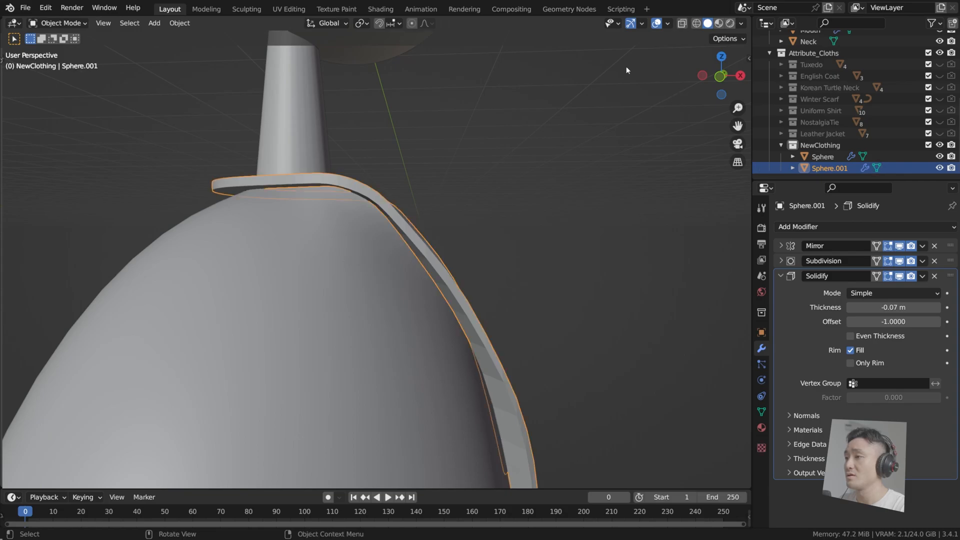
pyautogui.click(899, 276)
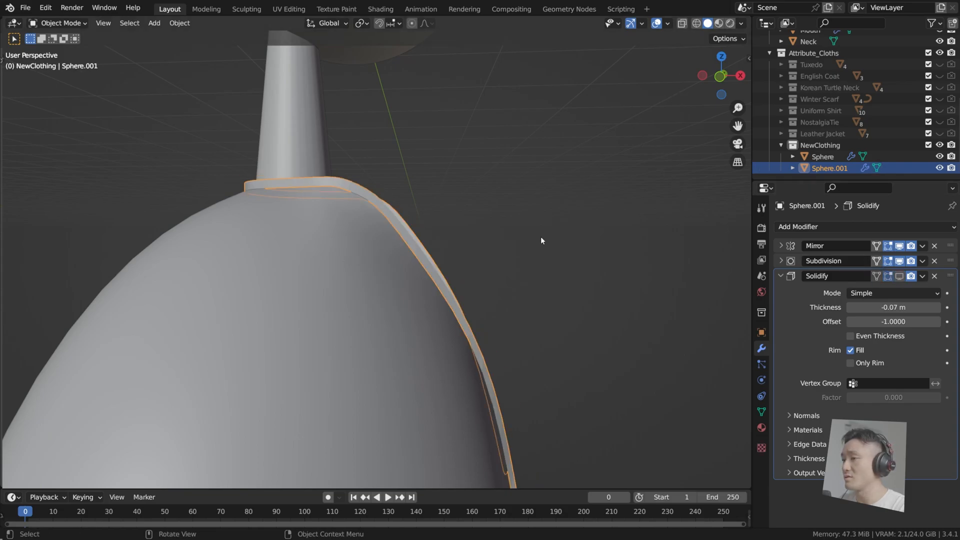
pyautogui.moveTo(605, 129); pyautogui.dragTo(719, 235, button='middle')
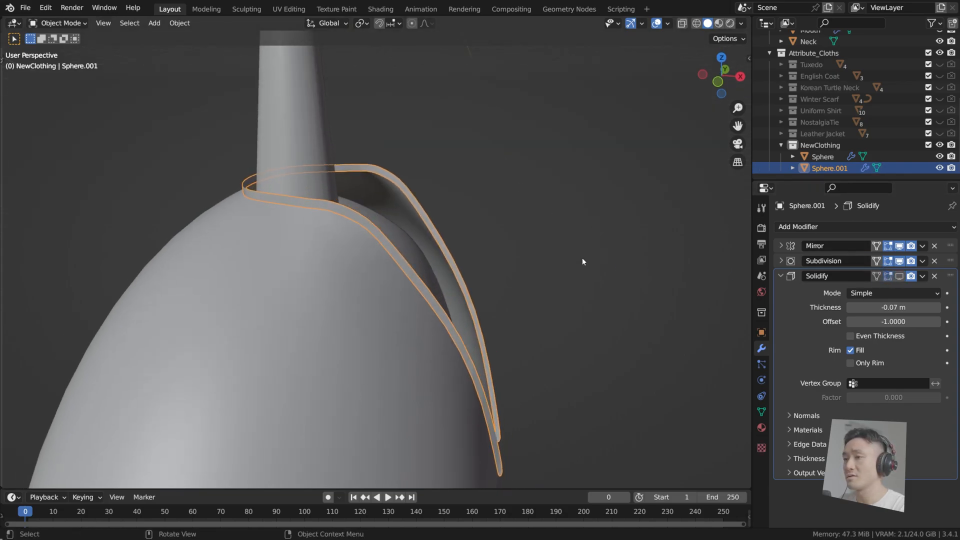
# Lower the strip's upper edge loop by about 0.012 m along Z in front view and save the file
pyautogui.press('Tab')
pyautogui.keyDown('alt'); pyautogui.click(421, 207); pyautogui.keyUp('alt')
pyautogui.press('KP_3')
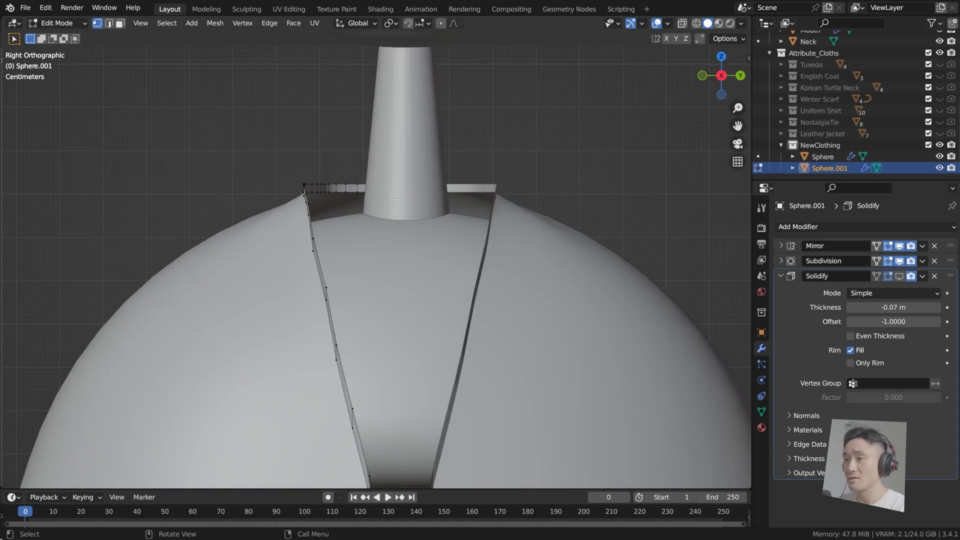
pyautogui.press('KP_1')
pyautogui.moveTo(218, 156); pyautogui.dragTo(386, 197)
pyautogui.keyDown('alt'); pyautogui.click(366, 190); pyautogui.keyUp('alt')
pyautogui.scroll(-3, 437, 225)
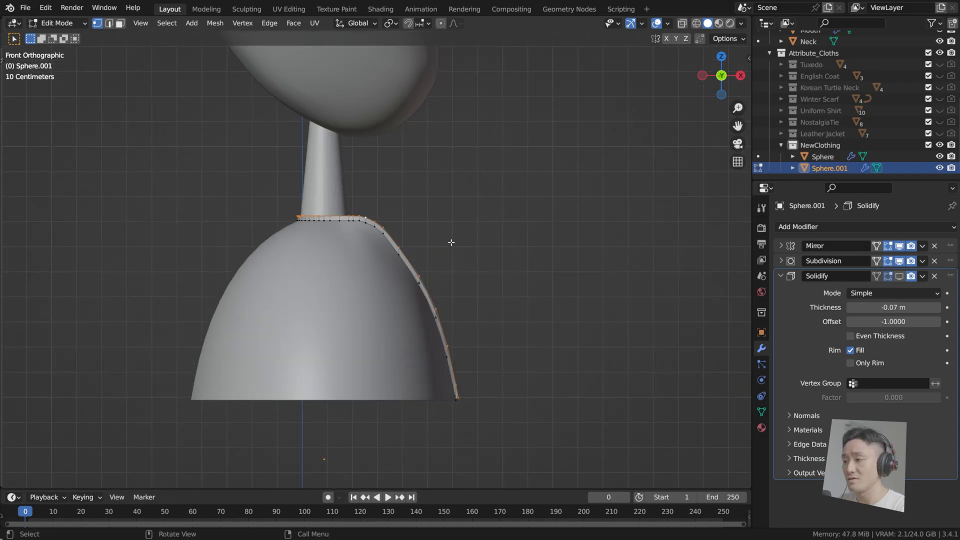
pyautogui.keyDown('shift'); pyautogui.moveTo(451, 242); pyautogui.dragTo(444, 214, button='middle'); pyautogui.keyUp('shift')
pyautogui.scroll(3, 442, 214)
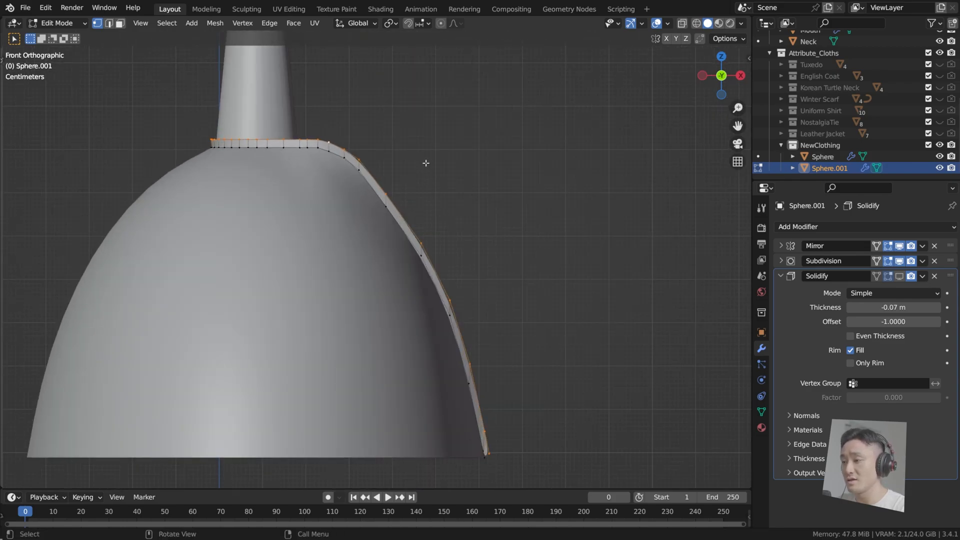
pyautogui.press('g')
pyautogui.press('z')
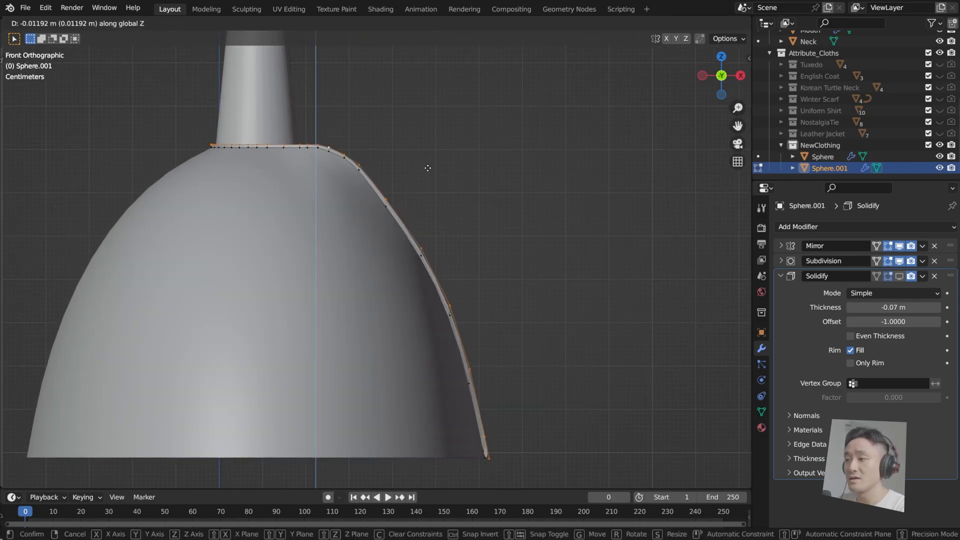
pyautogui.click(428, 168)
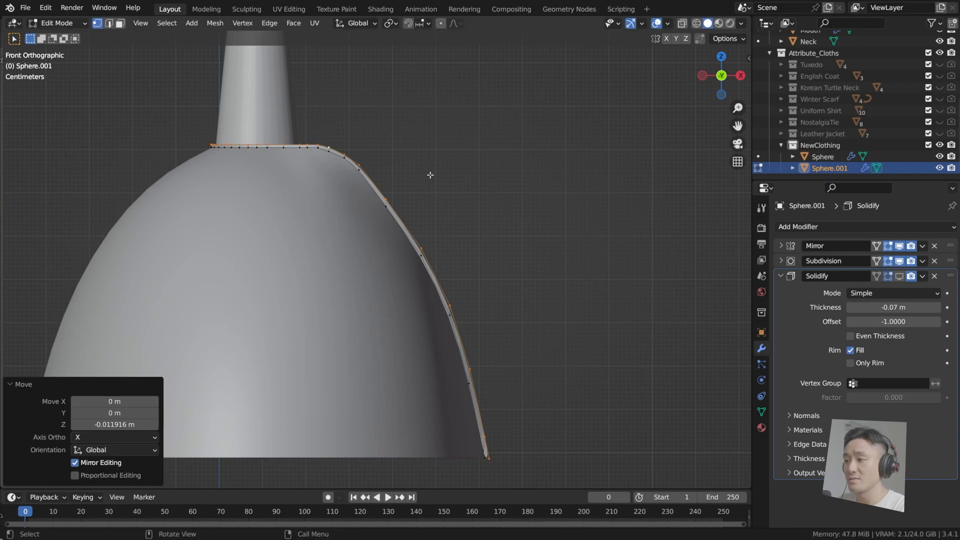
pyautogui.moveTo(513, 268); pyautogui.dragTo(418, 304, button='middle')
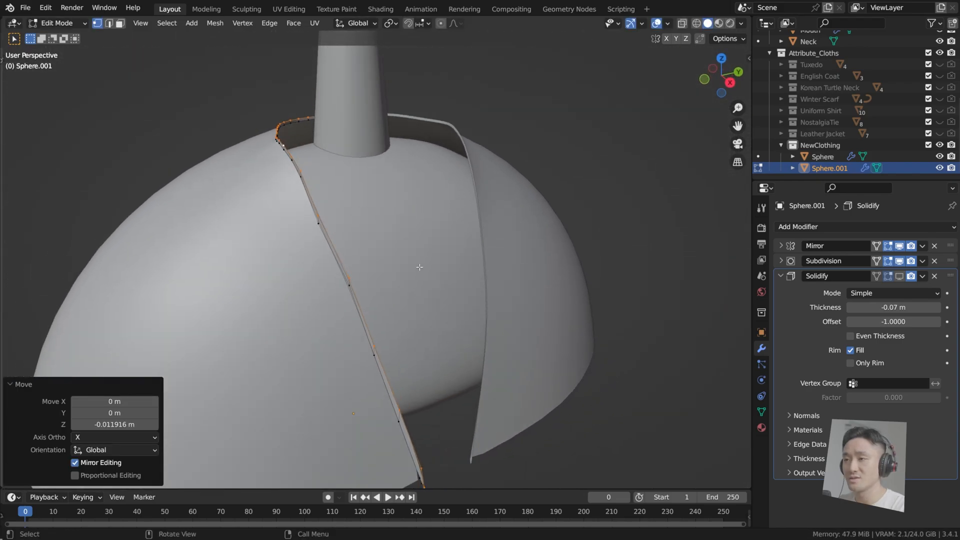
pyautogui.hotkey('ctrl', 's')
# Re-enable the strip's Solidify modifier in the viewport and set its thickness to -0.12 m
pyautogui.moveTo(419, 268); pyautogui.dragTo(431, 272, button='middle')
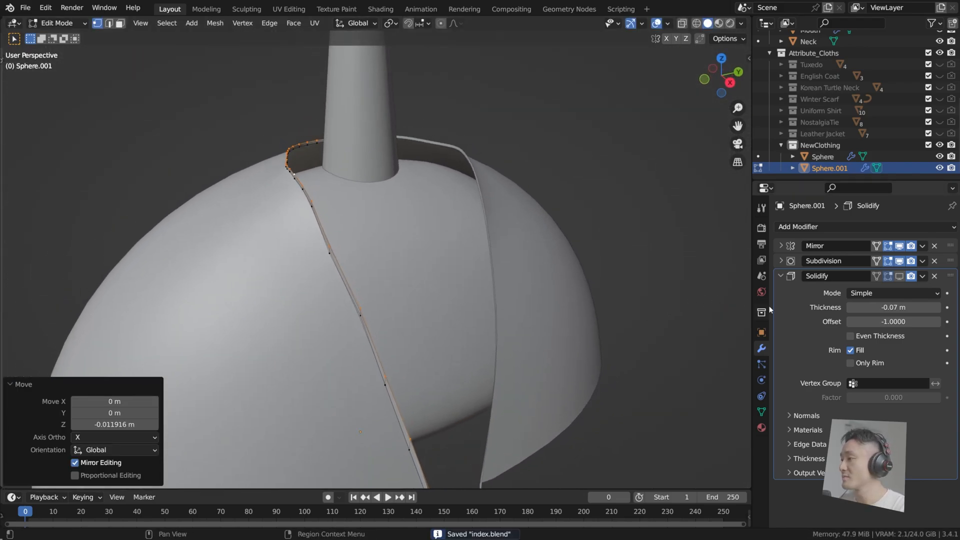
pyautogui.click(888, 276)
pyautogui.moveTo(500, 235); pyautogui.dragTo(449, 253, button='middle')
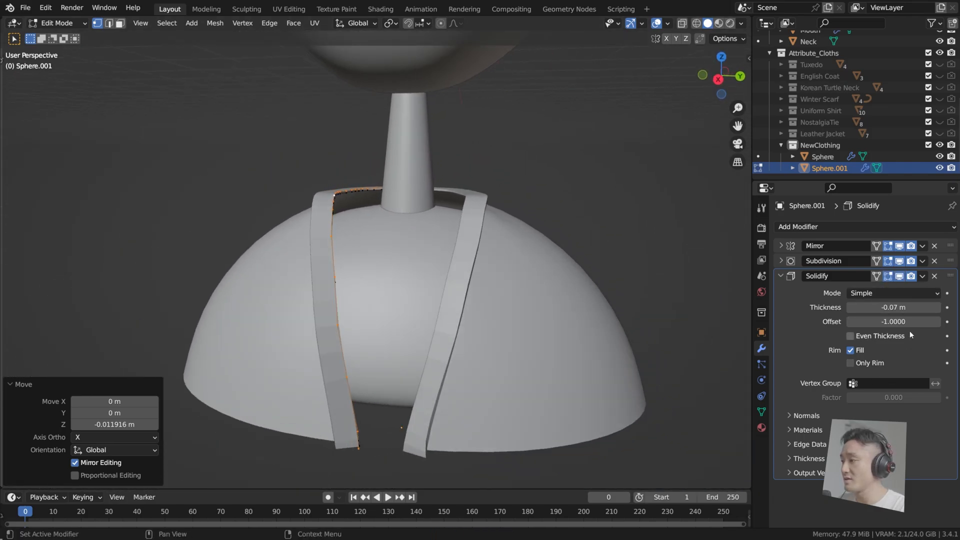
pyautogui.moveTo(886, 308); pyautogui.dragTo(857, 307)
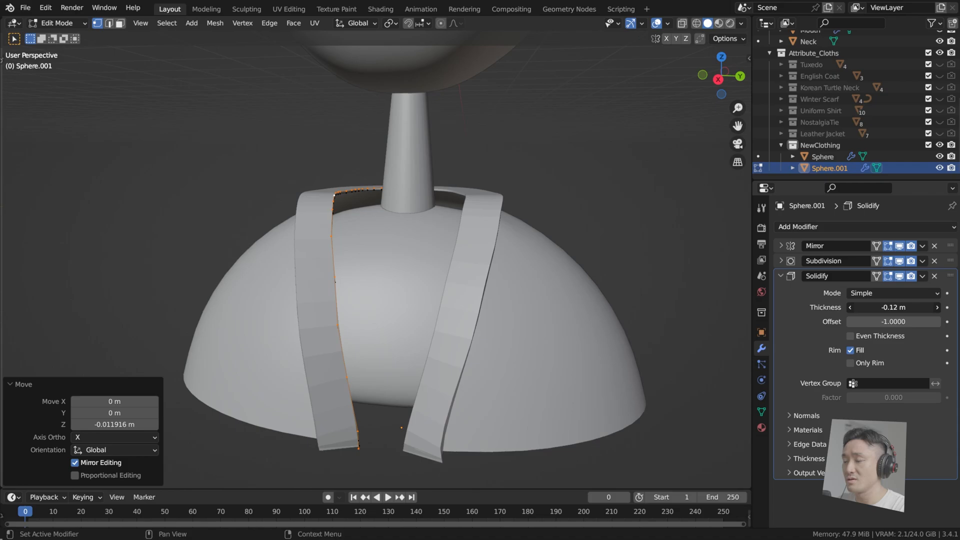
pyautogui.moveTo(396, 210)
pyautogui.mouseDown(button='middle')
pyautogui.moveTo(467, 193)
pyautogui.moveTo(393, 211)
pyautogui.mouseUp(button='middle')
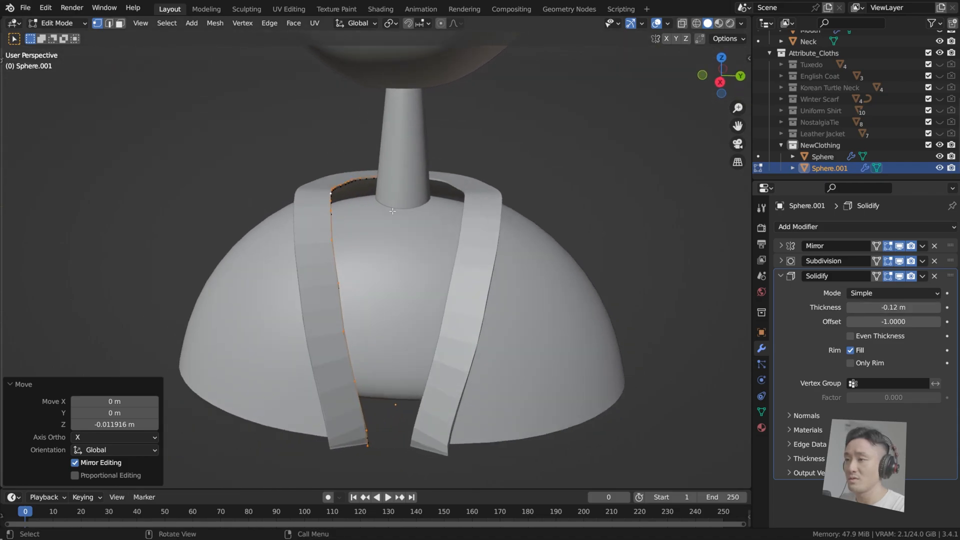
# Apply the Solidify modifier to the strip in Object Mode and inspect the resulting mesh
pyautogui.click(922, 276)
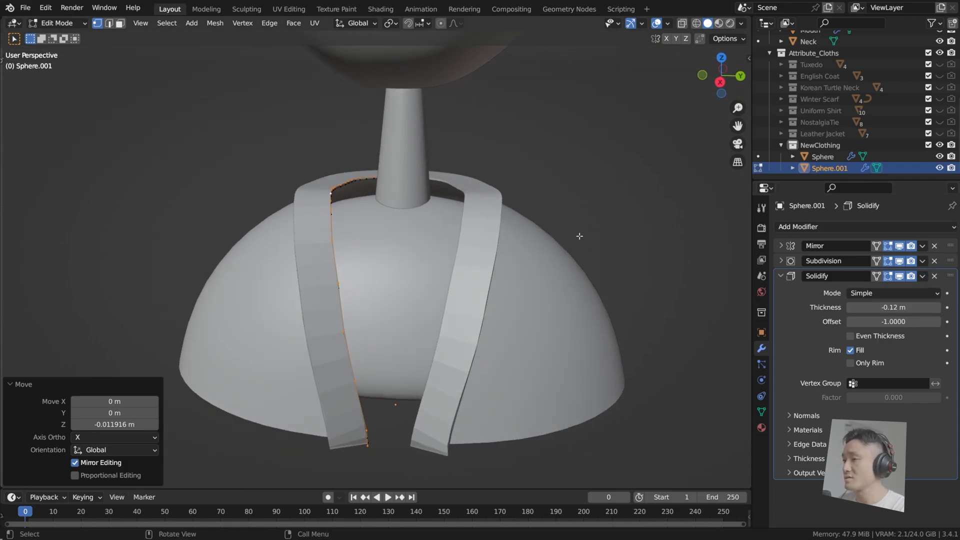
pyautogui.press('Tab')
pyautogui.click(922, 277)
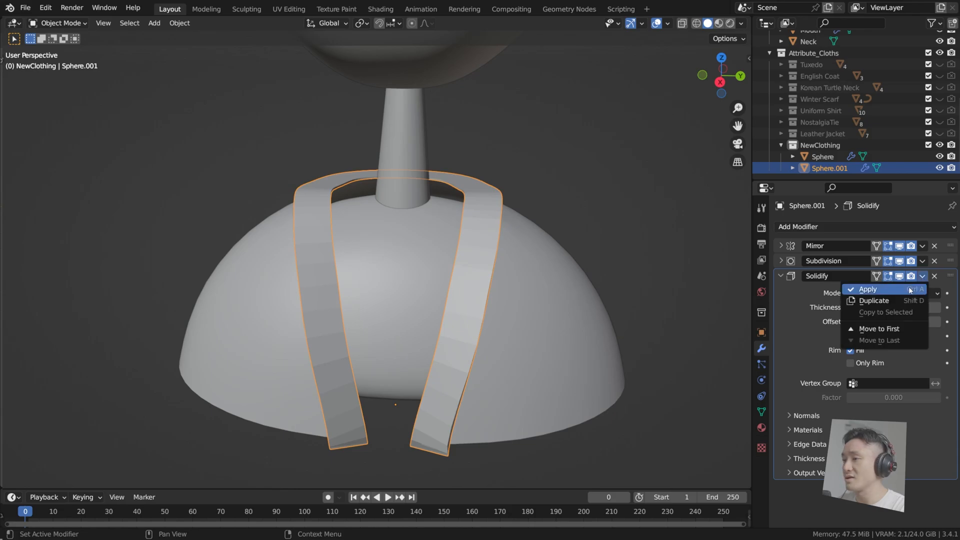
pyautogui.click(895, 285)
pyautogui.press('Tab')
pyautogui.press('Tab')
pyautogui.moveTo(370, 233); pyautogui.dragTo(311, 245, button='middle')
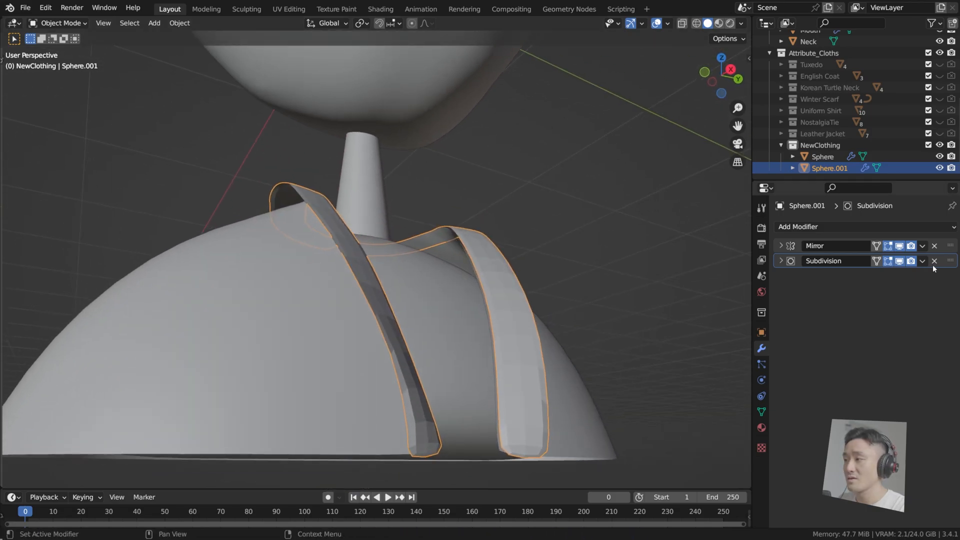
# Disable the Subdivision modifier's viewport display and open the strip's mesh for editing with nothing selected
pyautogui.click(900, 261)
pyautogui.moveTo(446, 265); pyautogui.dragTo(389, 254, button='middle')
pyautogui.press('Tab')
pyautogui.hotkey('alt', 'a')
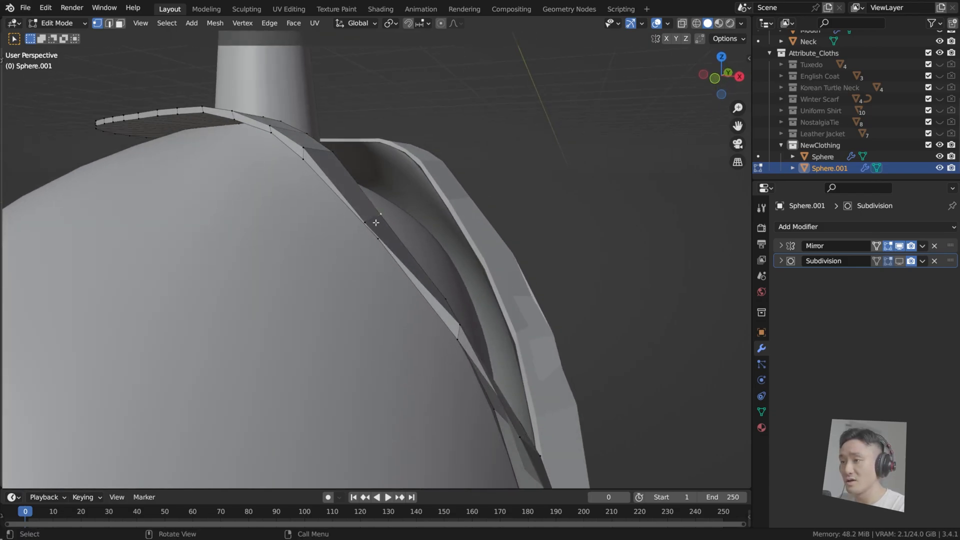
# Nudge an outer vertex on the strip's front slope outward by about 0.003 m in X and Z
pyautogui.press('KP_1')
pyautogui.scroll(3, 460, 203)
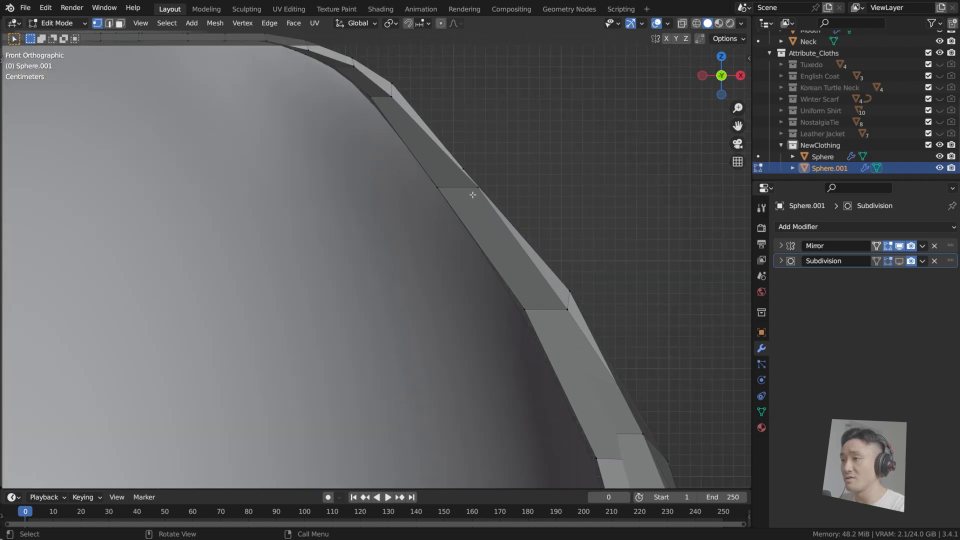
pyautogui.press('g')
pyautogui.click(497, 167)
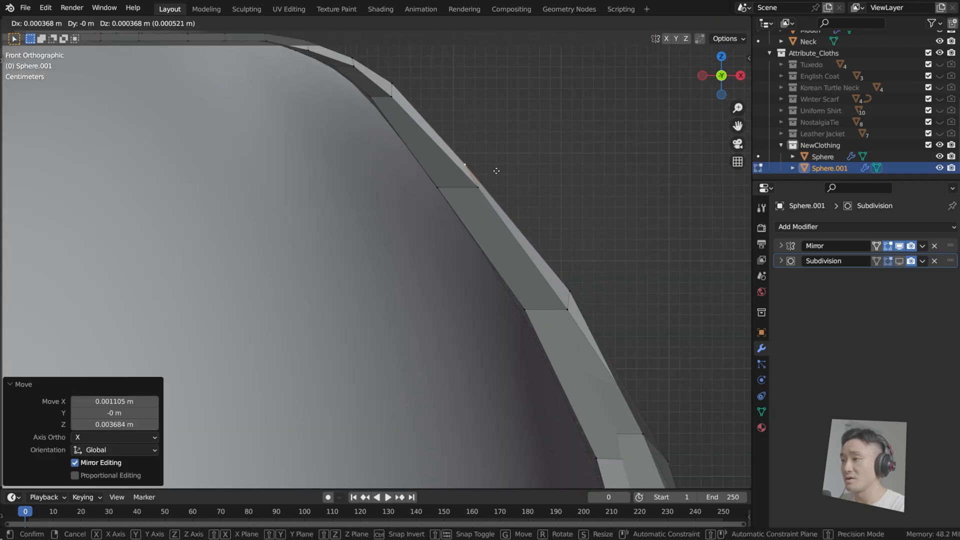
pyautogui.moveTo(499, 167); pyautogui.dragTo(431, 217, button='middle')
pyautogui.scroll(-5, 428, 265)
pyautogui.moveTo(435, 280); pyautogui.dragTo(398, 248, button='middle')
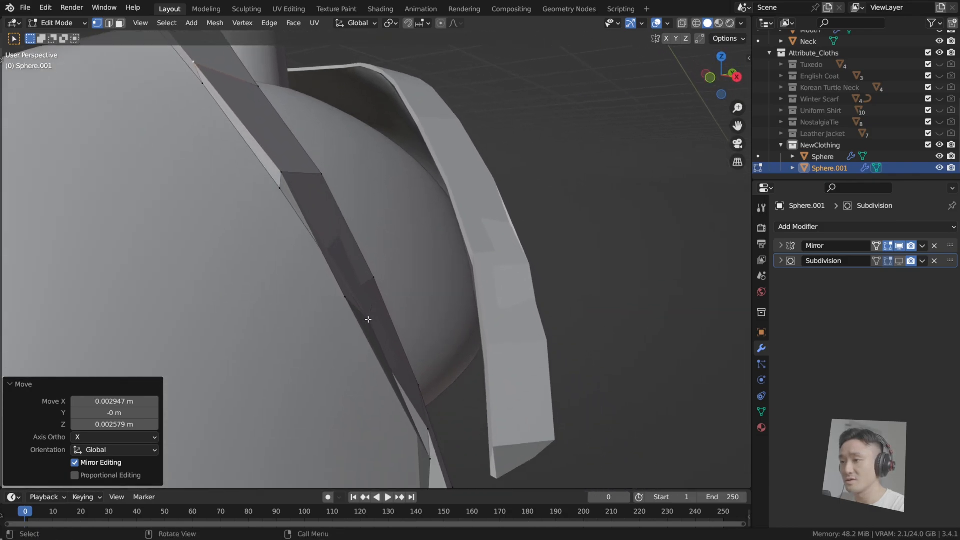
# Move the next lower outer vertex about -0.034 m in X, -0.019 m in Y and 0.02 m in Z
pyautogui.keyDown('shift'); pyautogui.moveTo(369, 319); pyautogui.dragTo(387, 307, button='middle'); pyautogui.keyUp('shift')
pyautogui.press('g')
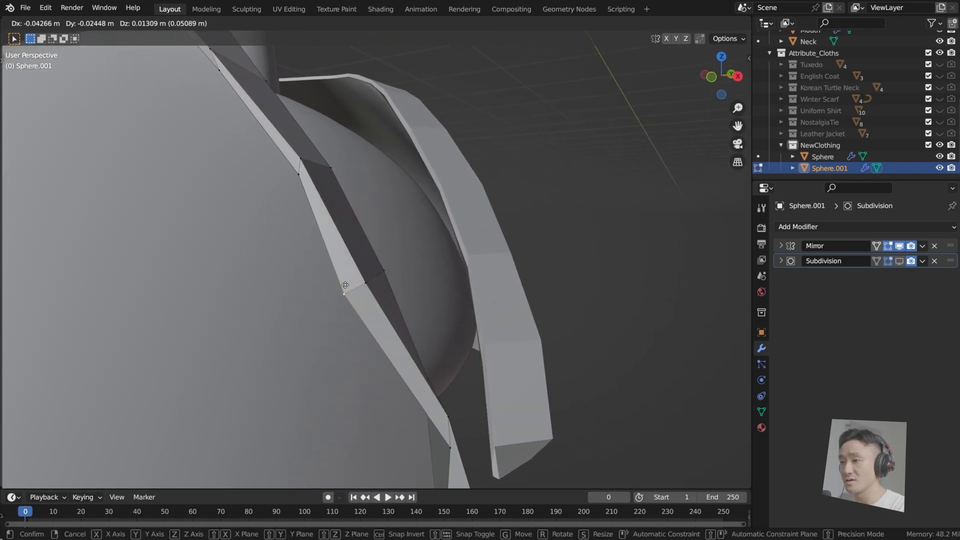
pyautogui.click(350, 277)
pyautogui.moveTo(350, 277); pyautogui.dragTo(389, 236, button='middle')
pyautogui.press('KP_1')
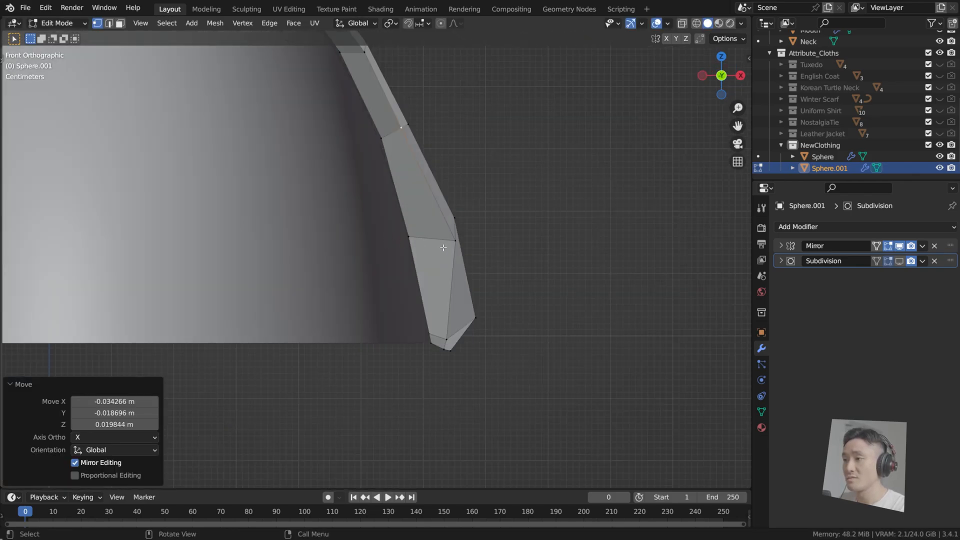
# Pull the outer vertices near the strip's bottom end inward in front view to thin it evenly
pyautogui.press('g')
pyautogui.click(421, 241)
pyautogui.press('g')
pyautogui.click(443, 234)
pyautogui.click(474, 316)
pyautogui.press('g')
pyautogui.click(454, 329)
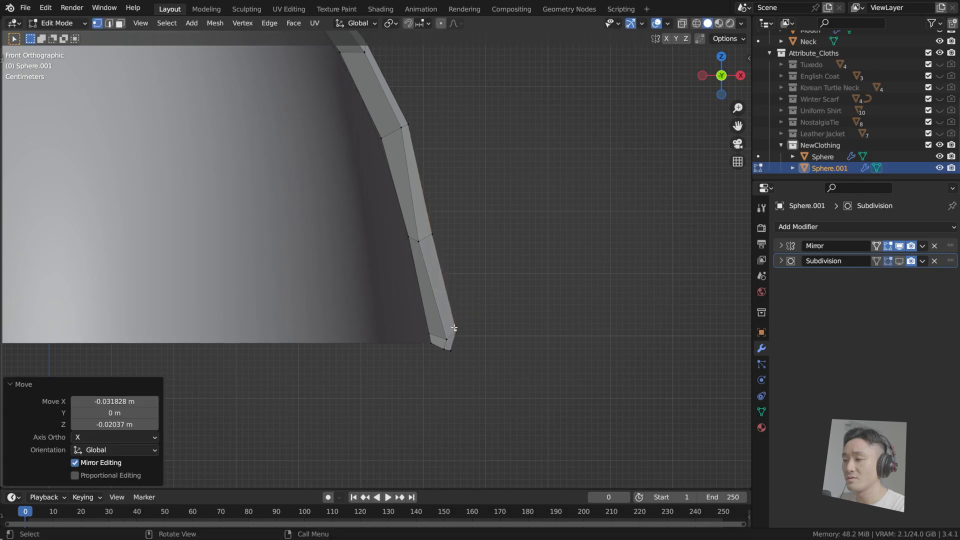
pyautogui.moveTo(456, 268); pyautogui.dragTo(433, 272, button='middle')
# Adjust the remaining outer vertices along the strip's front section to even out its thickness
pyautogui.keyDown('shift'); pyautogui.moveTo(359, 171); pyautogui.dragTo(372, 211, button='middle'); pyautogui.keyUp('shift')
pyautogui.scroll(1, 372, 211)
pyautogui.press('g')
pyautogui.click(383, 194)
pyautogui.press('g')
pyautogui.click(386, 188)
pyautogui.moveTo(337, 144); pyautogui.dragTo(395, 241, button='middle')
pyautogui.press('g')
pyautogui.click(455, 270)
pyautogui.press('g')
pyautogui.click(452, 274)
pyautogui.press('g')
pyautogui.click(403, 284)
pyautogui.scroll(-2, 394, 241)
# Turn on X-ray and shift the outer vertices one row above the strip's bottom end inward in side view
pyautogui.press('KP_3')
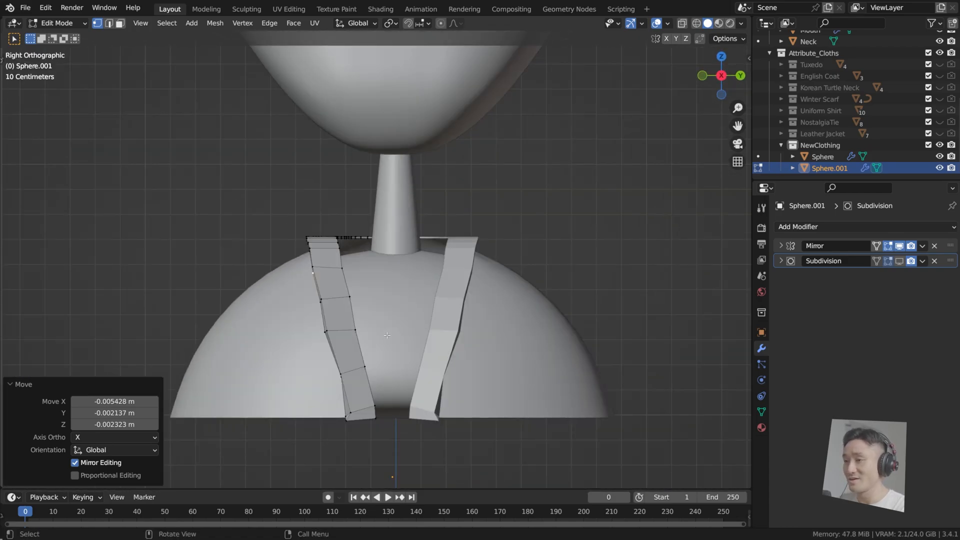
pyautogui.click(682, 23)
pyautogui.keyDown('shift'); pyautogui.moveTo(387, 324); pyautogui.dragTo(425, 309, button='middle'); pyautogui.keyUp('shift')
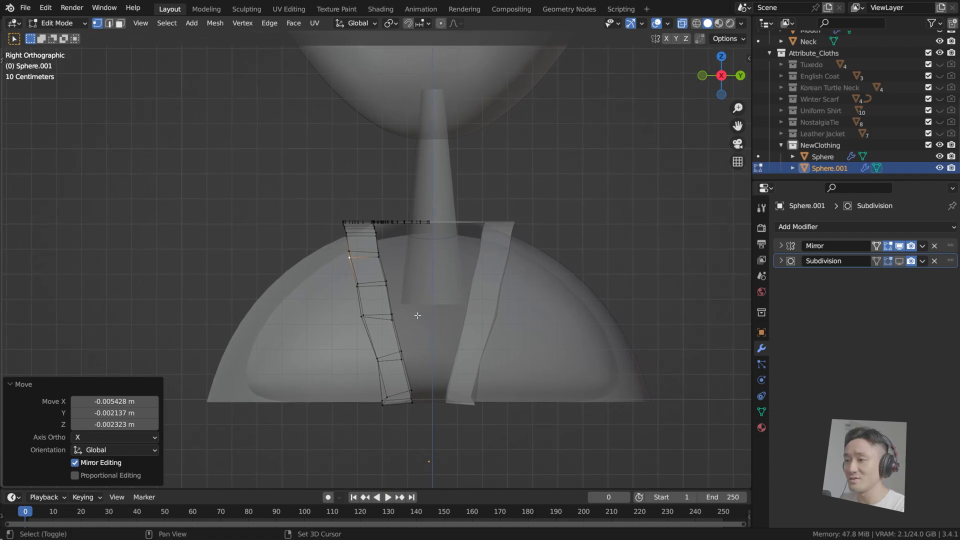
pyautogui.scroll(3, 356, 368)
pyautogui.click(399, 424)
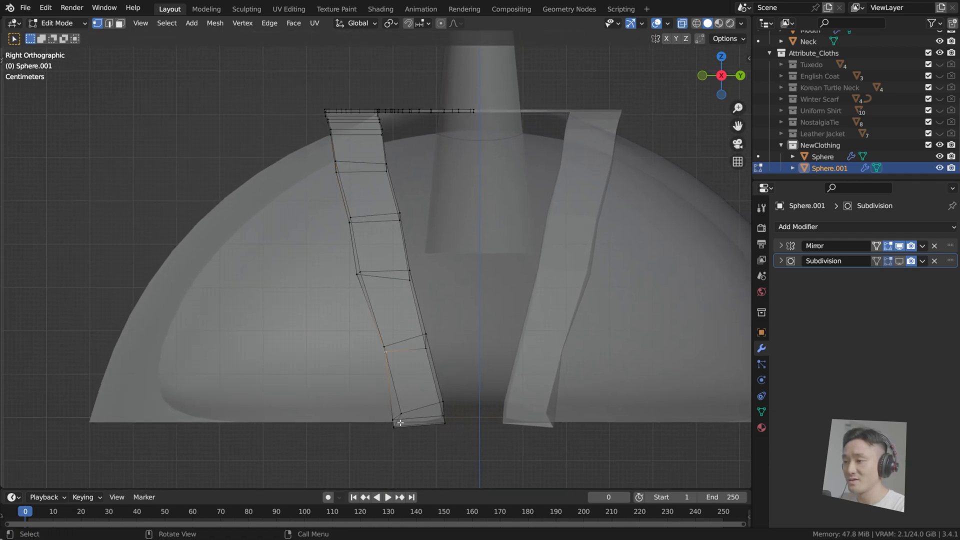
pyautogui.moveTo(368, 339); pyautogui.dragTo(400, 371)
pyautogui.press('g')
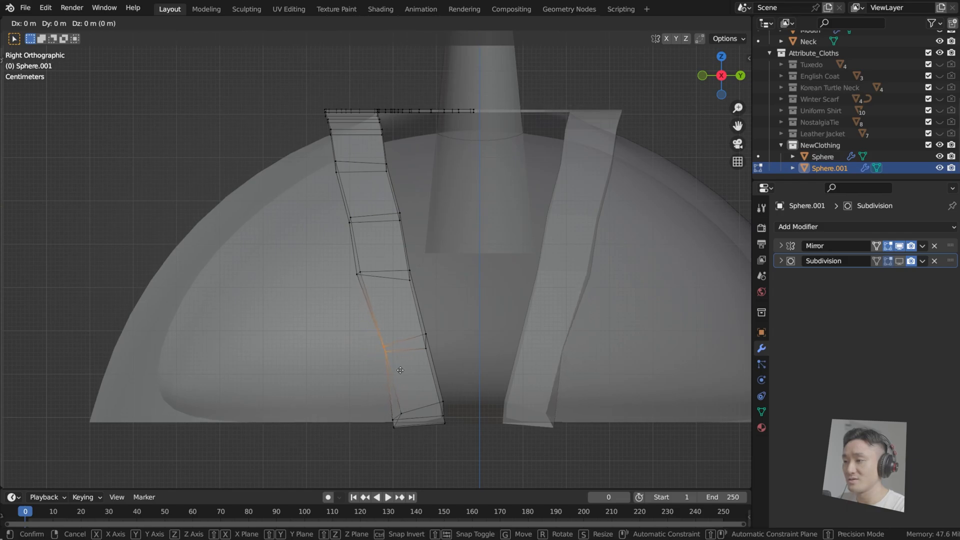
pyautogui.click(409, 374)
# Move the bottom outer corner about 0.062 m in Y and 0.008 m in Z, and the mid-strip outer vertices about -0.024 m in Y
pyautogui.moveTo(381, 409); pyautogui.dragTo(422, 444)
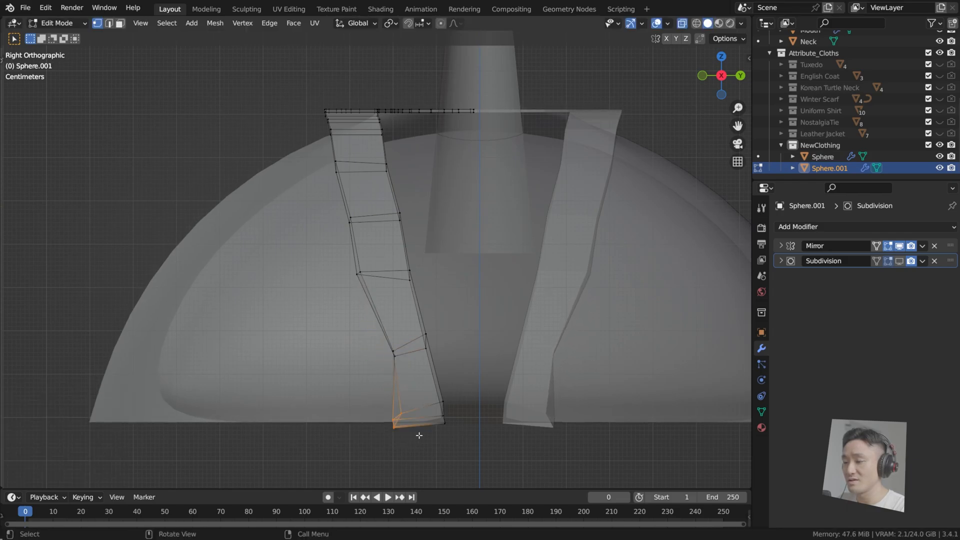
pyautogui.press('g')
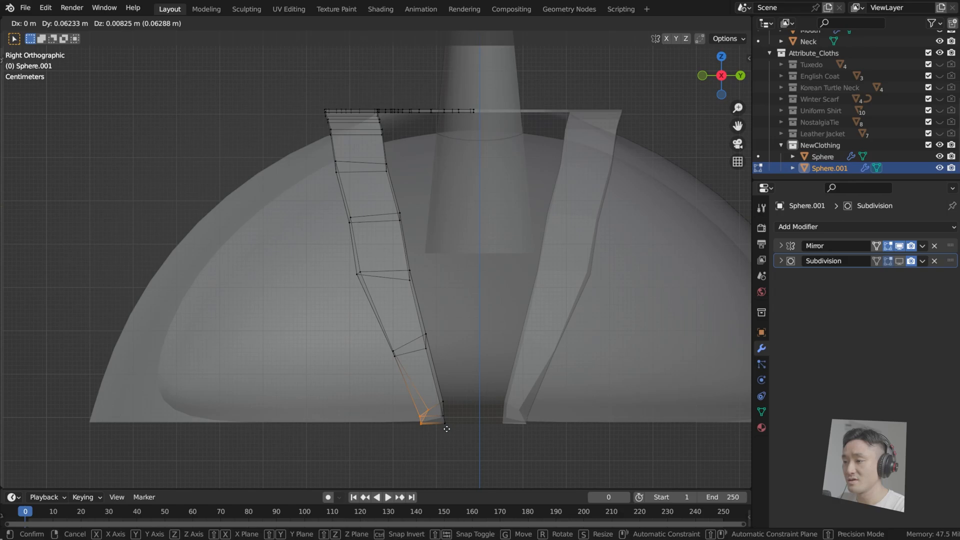
pyautogui.click(446, 428)
pyautogui.click(349, 223)
pyautogui.press('g')
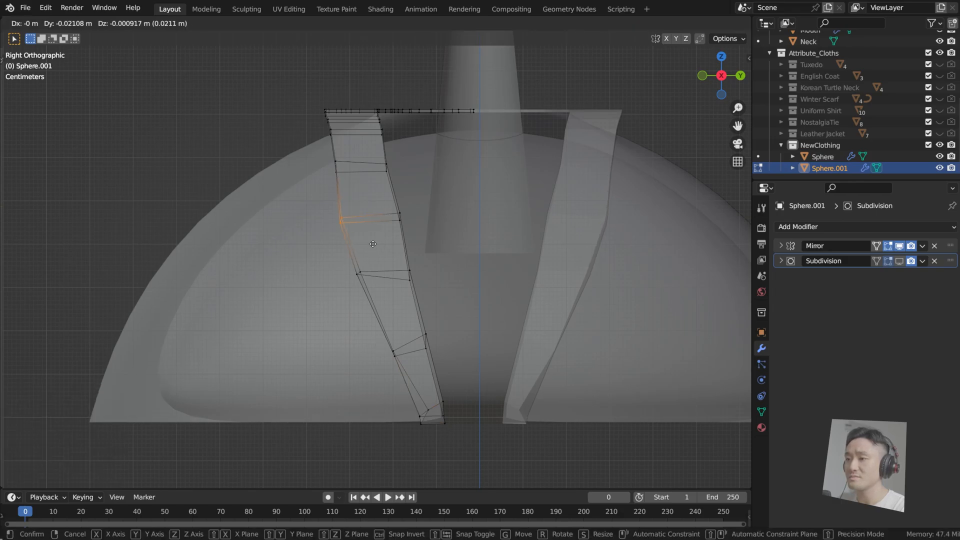
pyautogui.click(372, 244)
pyautogui.keyDown('shift'); pyautogui.moveTo(372, 244); pyautogui.dragTo(374, 282, button='middle'); pyautogui.keyUp('shift')
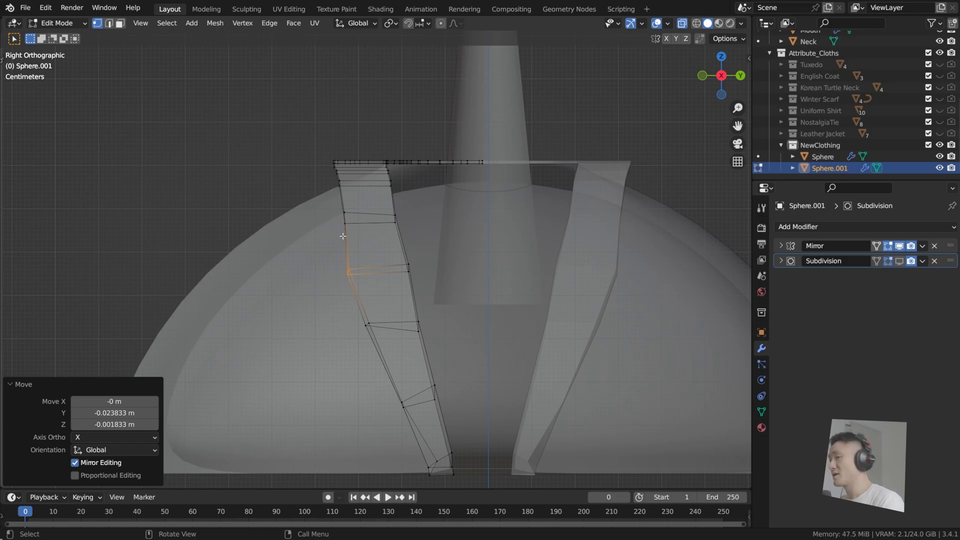
# Pull the outer vertices below the strip's neck bend outward into a lapel point and shift the row beneath outward to match
pyautogui.click(345, 215)
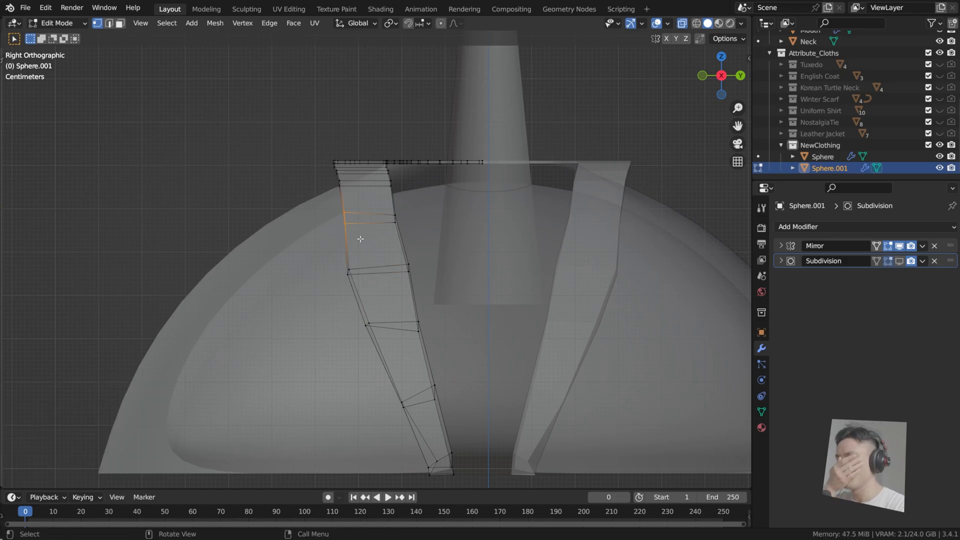
pyautogui.press('g')
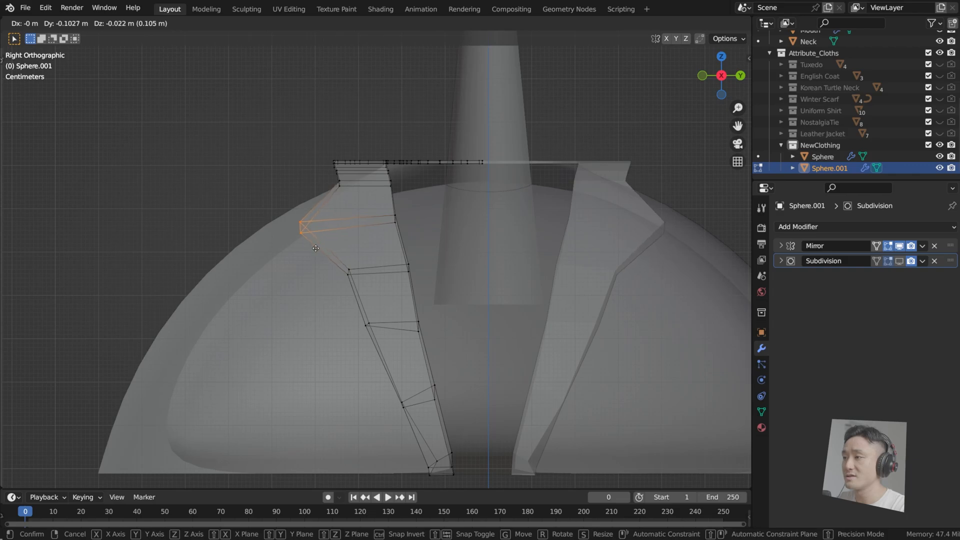
pyautogui.click(315, 248)
pyautogui.click(348, 271)
pyautogui.press('g')
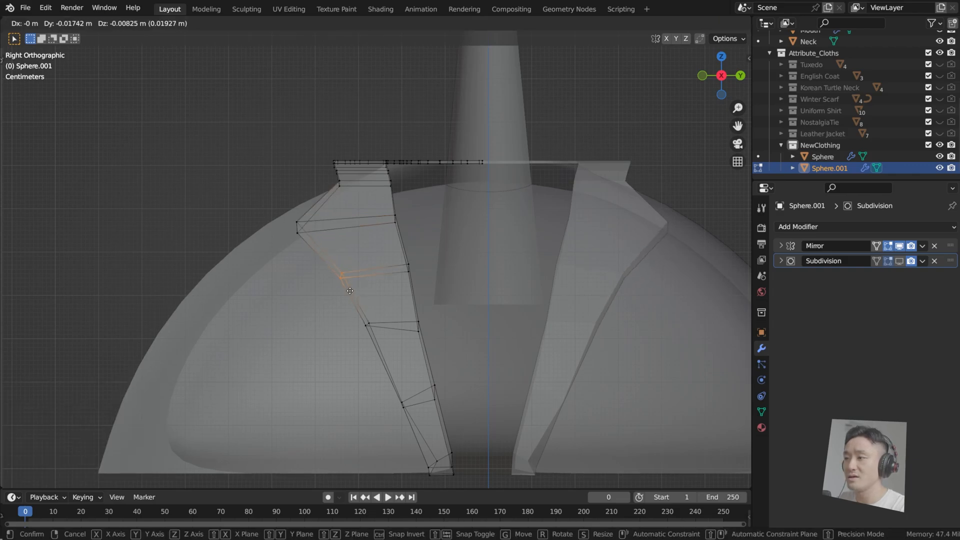
pyautogui.click(349, 292)
# In top view, move one outer neck vertex pair 0.023 m in X and -0.09 m in Y, and its neighbour 0.0055 m and -0.02 m
pyautogui.moveTo(349, 292); pyautogui.dragTo(420, 306, button='middle')
pyautogui.click(429, 289)
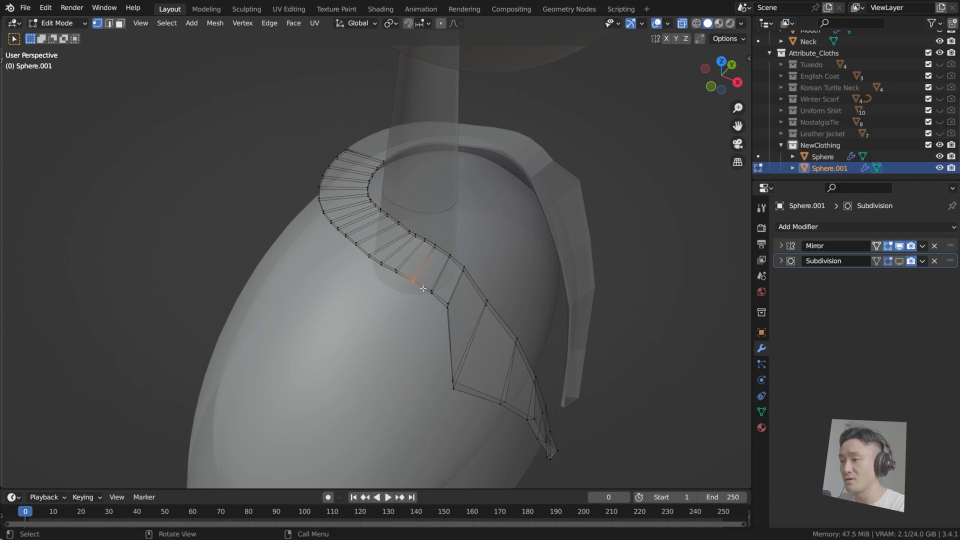
pyautogui.press('KP_7')
pyautogui.press('g')
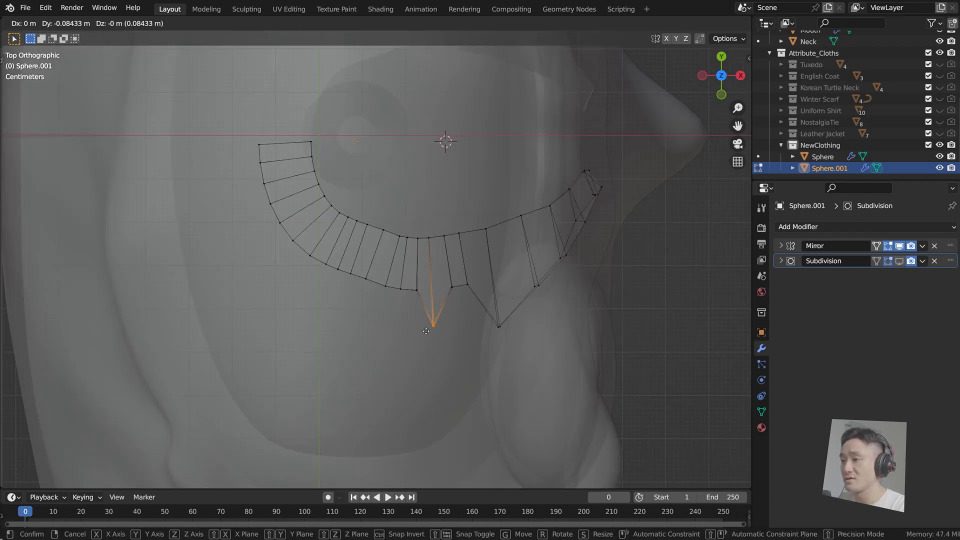
pyautogui.click(442, 332)
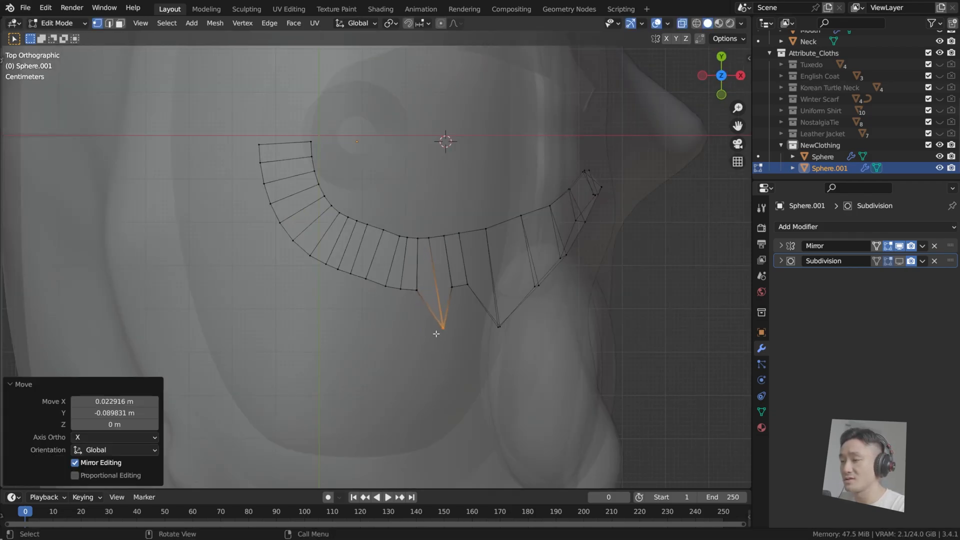
pyautogui.click(452, 287)
pyautogui.press('g')
pyautogui.click(458, 301)
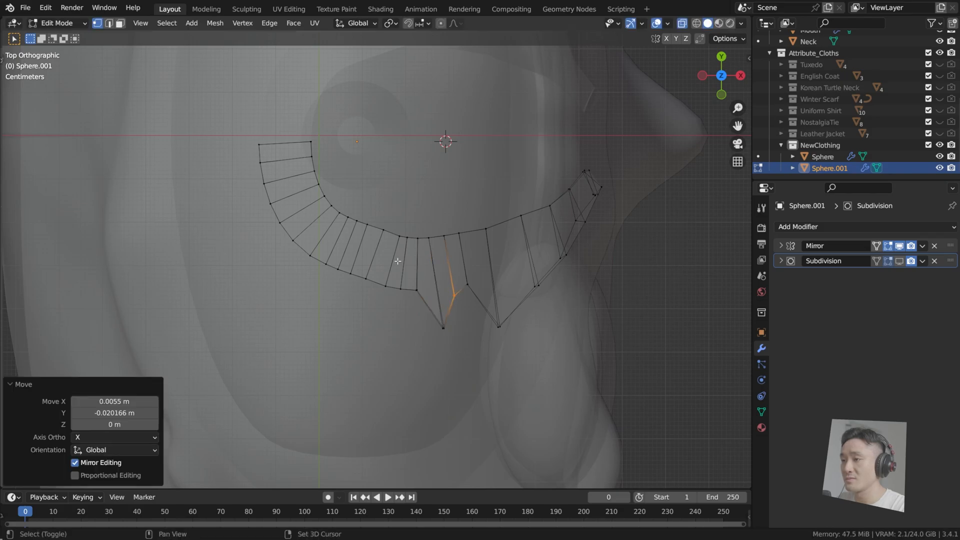
# Save the blend file
pyautogui.keyDown('shift'); pyautogui.moveTo(398, 262); pyautogui.dragTo(407, 292, button='middle'); pyautogui.keyUp('shift')
pyautogui.moveTo(564, 295); pyautogui.dragTo(491, 335, button='middle')
pyautogui.hotkey('ctrl', 's')
# Turn off X-ray and, in front view, move two edge vertices on the strip's upper slope closer to their paired outer vertices
pyautogui.press('KP_1')
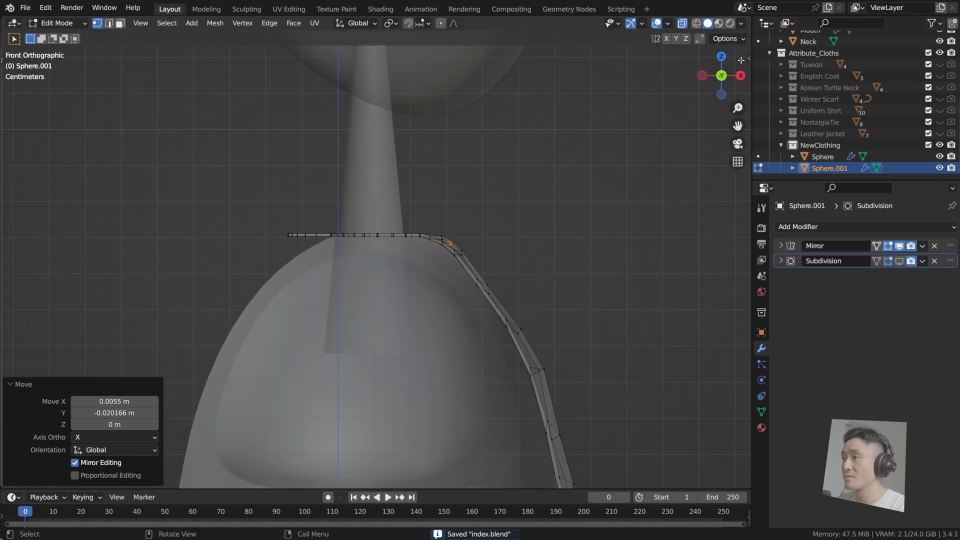
pyautogui.scroll(-3, 585, 193)
pyautogui.moveTo(516, 253); pyautogui.dragTo(576, 247, button='middle')
pyautogui.press('KP_1')
pyautogui.scroll(4, 445, 265)
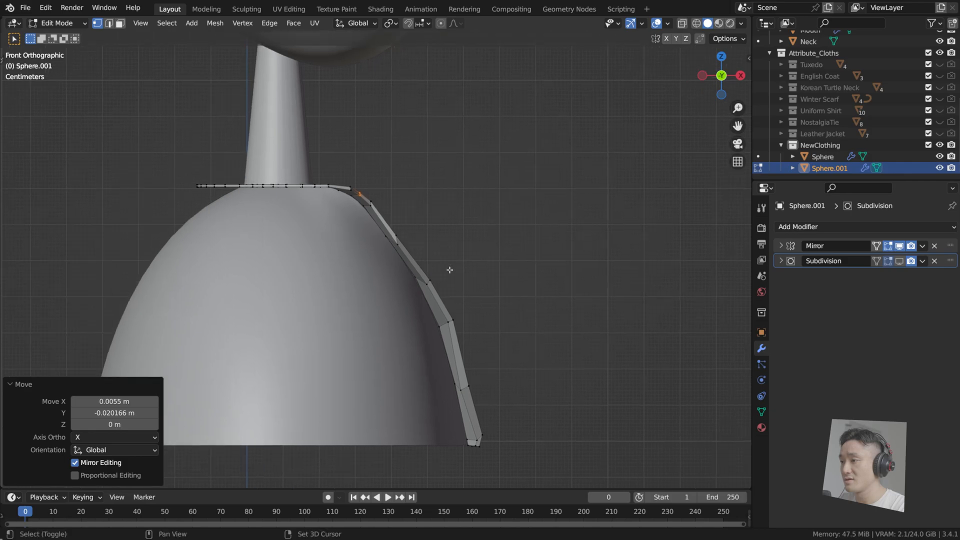
pyautogui.click(431, 218)
pyautogui.press('g')
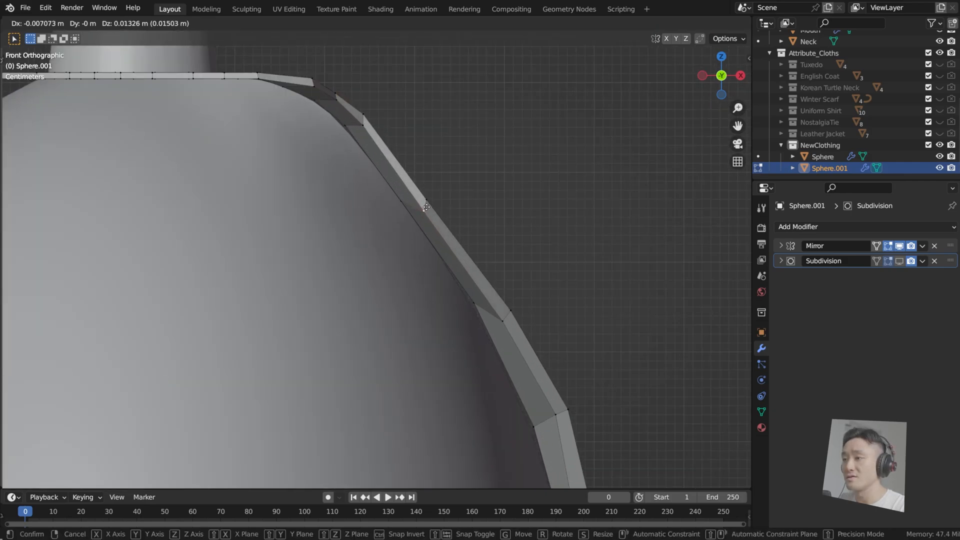
pyautogui.click(428, 205)
pyautogui.click(508, 316)
pyautogui.press('g')
pyautogui.click(514, 319)
# In front view, move the mid-strip edge vertices about 0.0022 m and 0.0057 m in X, raising the second about 0.0018 m in Z
pyautogui.keyDown('shift'); pyautogui.moveTo(540, 299); pyautogui.dragTo(492, 248, button='middle'); pyautogui.keyUp('shift')
pyautogui.click(516, 365)
pyautogui.press('g')
pyautogui.click(518, 365)
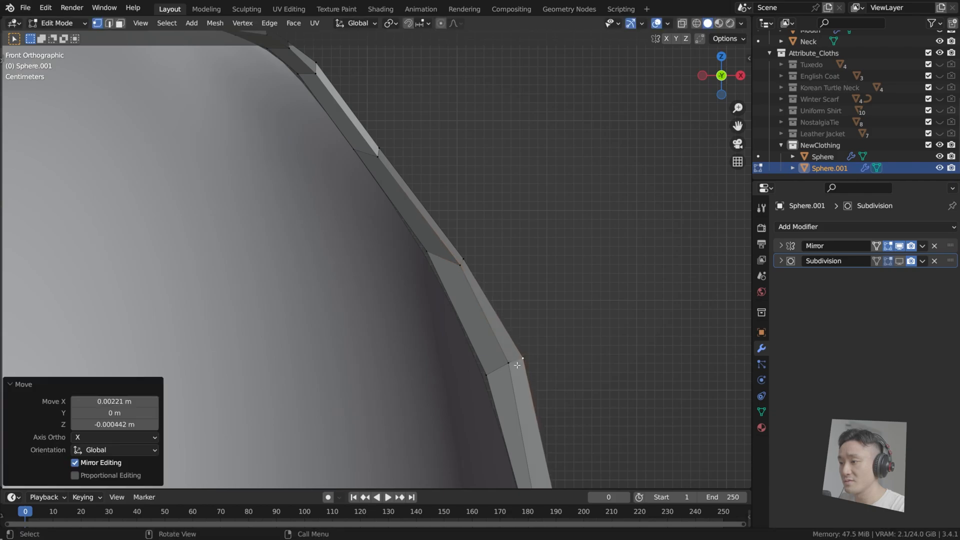
pyautogui.click(511, 363)
pyautogui.press('g')
pyautogui.click(520, 361)
# Move the next lower edge vertex about 0.013 m in X and 0.01 m in Z, and the bottom one about 0.005 m and 0.011 m
pyautogui.keyDown('shift'); pyautogui.moveTo(525, 345); pyautogui.dragTo(444, 202, button='middle'); pyautogui.keyUp('shift')
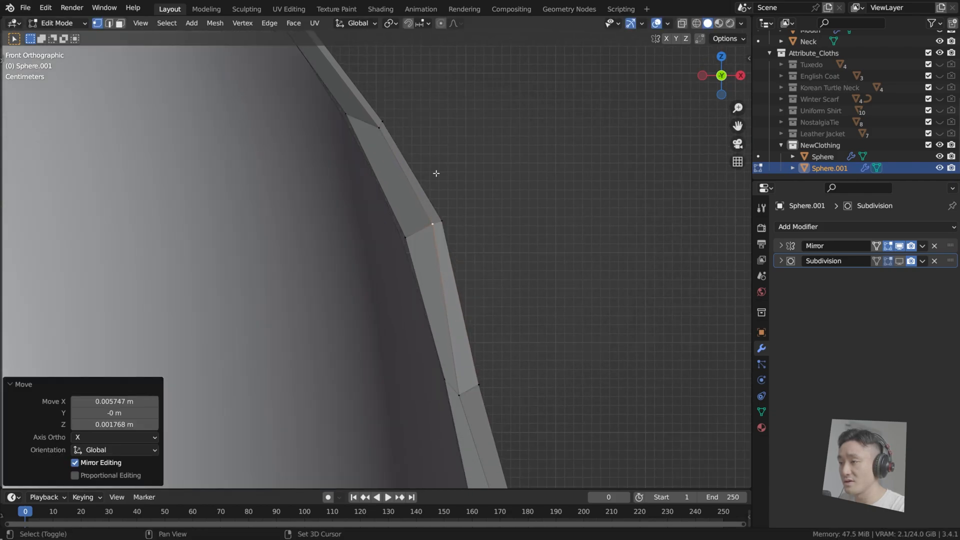
pyautogui.click(459, 395)
pyautogui.press('g')
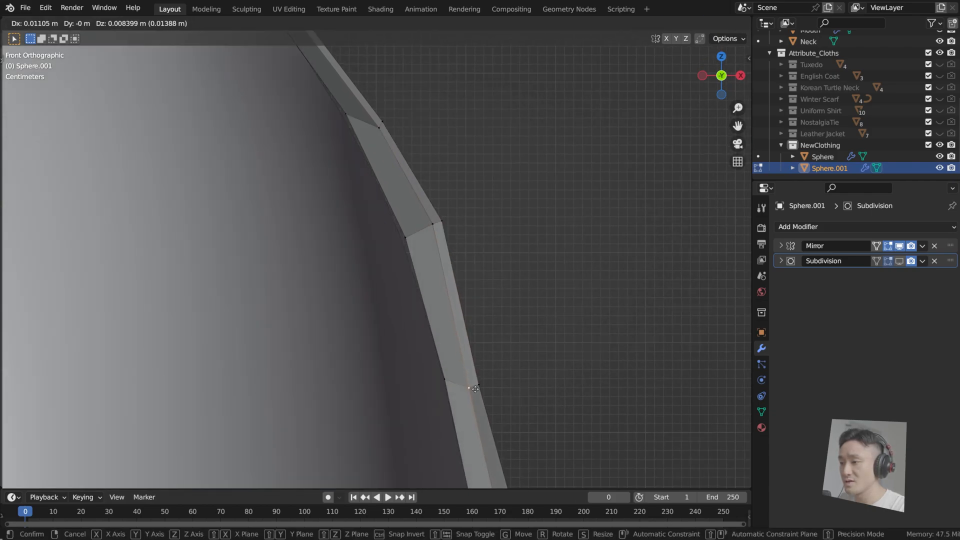
pyautogui.click(478, 388)
pyautogui.keyDown('shift'); pyautogui.moveTo(501, 363); pyautogui.dragTo(454, 258, button='middle'); pyautogui.keyUp('shift')
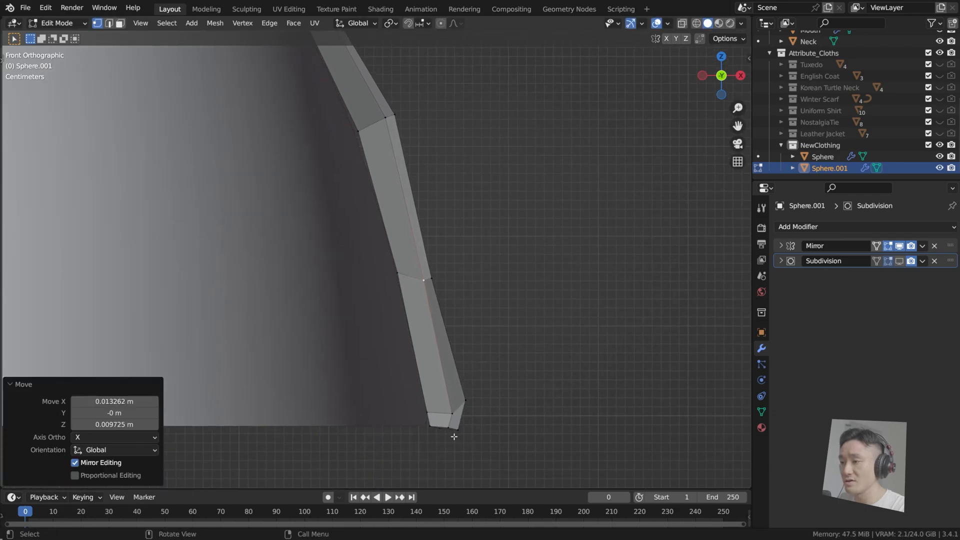
pyautogui.press('g')
pyautogui.click(461, 404)
# In side view, shift the edge vertex just above the strip's bottom end in negative Y toward its paired vertex
pyautogui.moveTo(460, 404); pyautogui.dragTo(493, 363, button='middle')
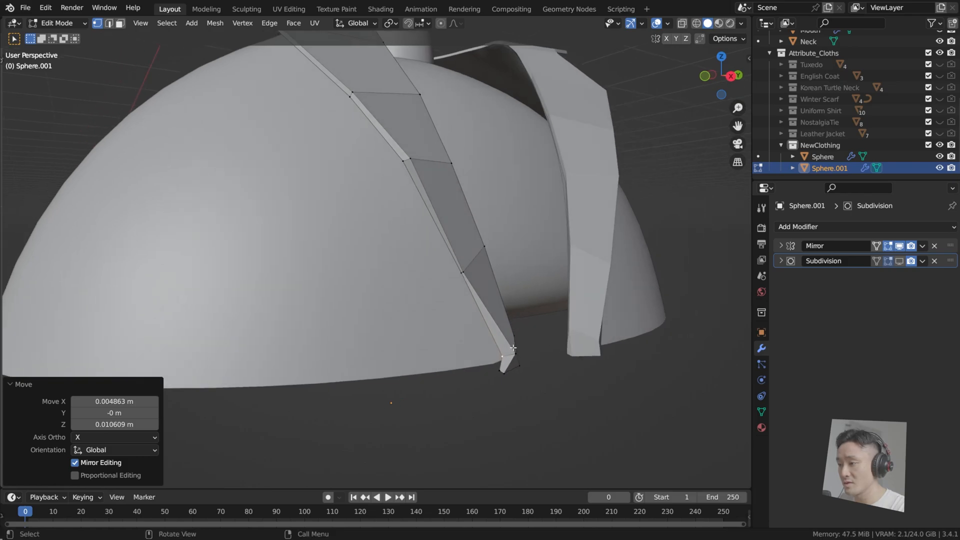
pyautogui.press('KP_3')
pyautogui.scroll(3, 511, 351)
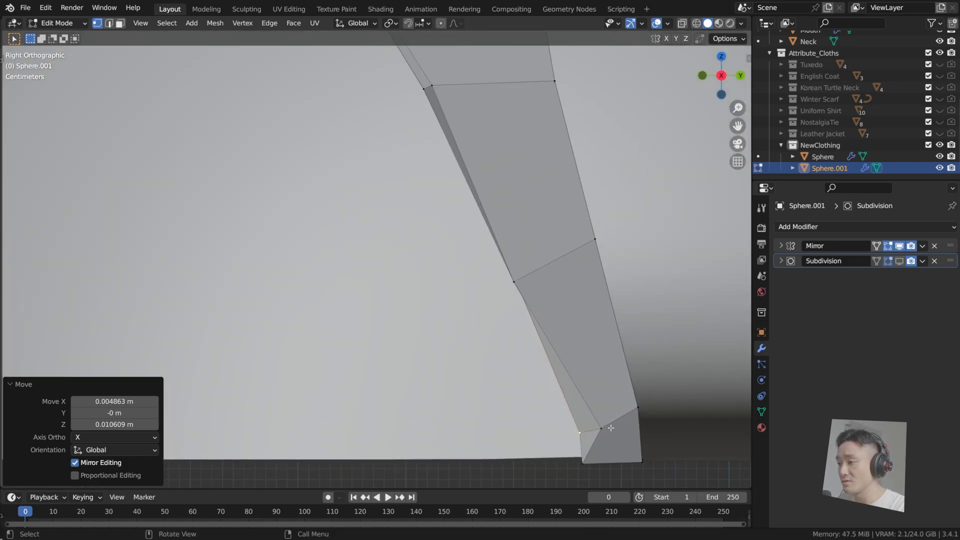
pyautogui.press('g')
pyautogui.click(589, 431)
# In side view, move the two mid-strip edge vertices below the lapel point close to their paired vertices to thin the edge
pyautogui.keyDown('shift'); pyautogui.moveTo(440, 81); pyautogui.dragTo(484, 307, button='middle'); pyautogui.keyUp('shift')
pyautogui.click(460, 194)
pyautogui.press('g')
pyautogui.click(452, 197)
pyautogui.click(443, 263)
pyautogui.press('g')
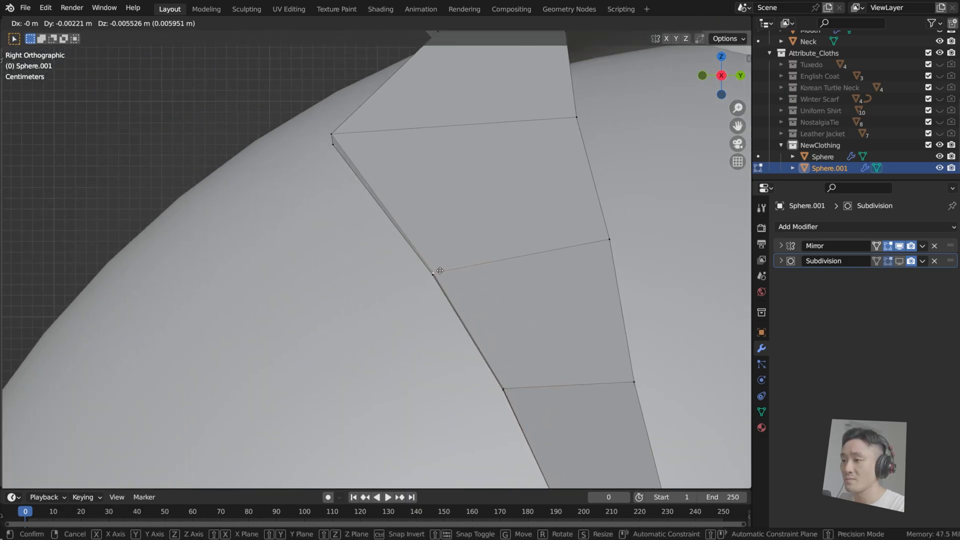
pyautogui.click(440, 270)
# Move the upper vertex at the lapel point about 0.001 m in Y and -0.008 m in Z toward its pair
pyautogui.keyDown('shift'); pyautogui.moveTo(359, 168); pyautogui.dragTo(398, 242, button='middle'); pyautogui.keyUp('shift')
pyautogui.click(370, 208)
pyautogui.press('g')
pyautogui.click(371, 217)
# In side view, thin the notch edge by moving its vertices toward their pairs, the last about 0.002 m in Y and 0.007 m in Z, and save
pyautogui.keyDown('shift'); pyautogui.moveTo(499, 133); pyautogui.dragTo(450, 198, button='middle'); pyautogui.keyUp('shift')
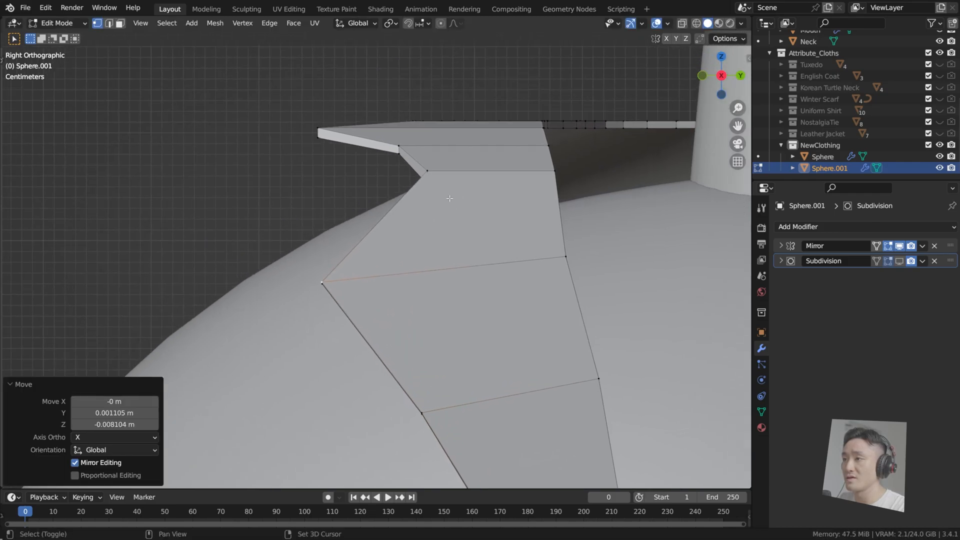
pyautogui.click(434, 172)
pyautogui.press('g')
pyautogui.click(427, 174)
pyautogui.click(400, 146)
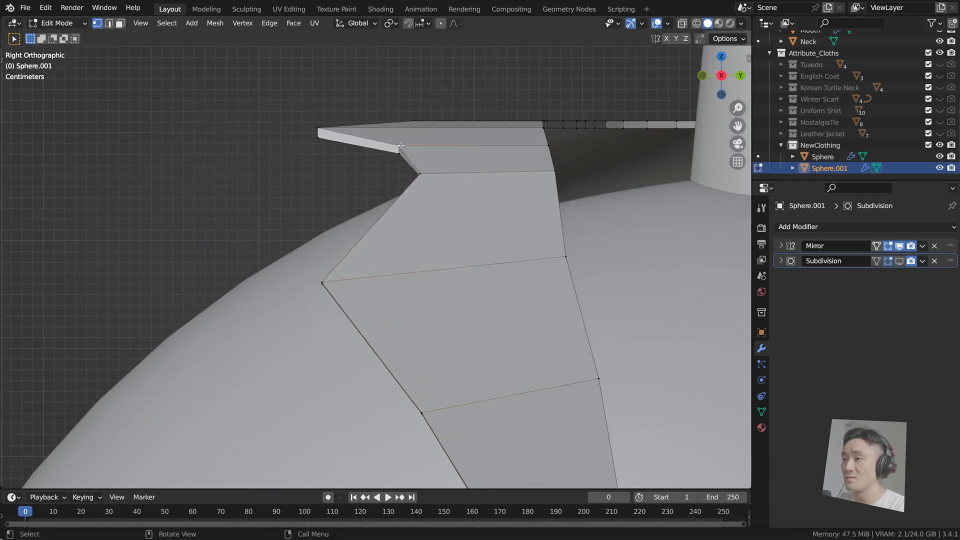
pyautogui.scroll(-3, 409, 153)
pyautogui.press('g')
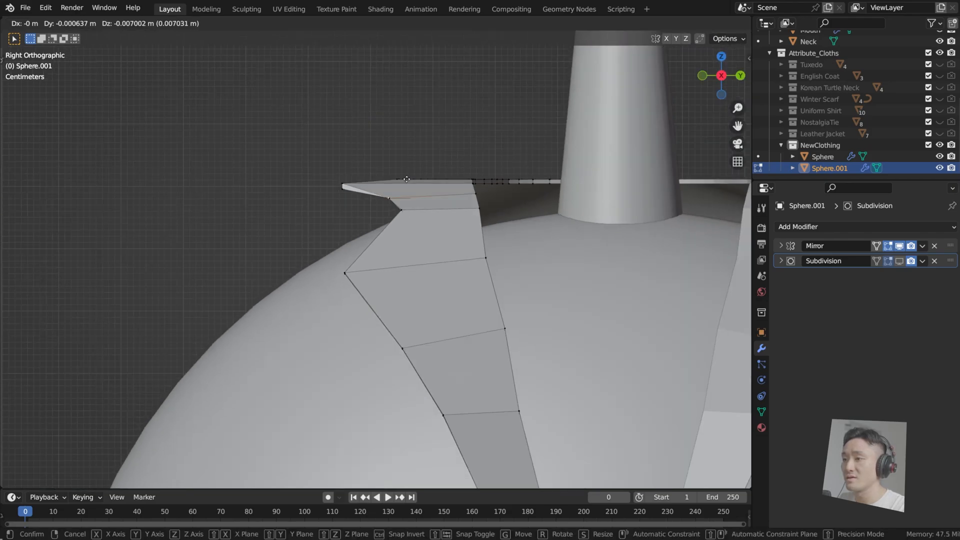
pyautogui.click(410, 206)
pyautogui.press('g')
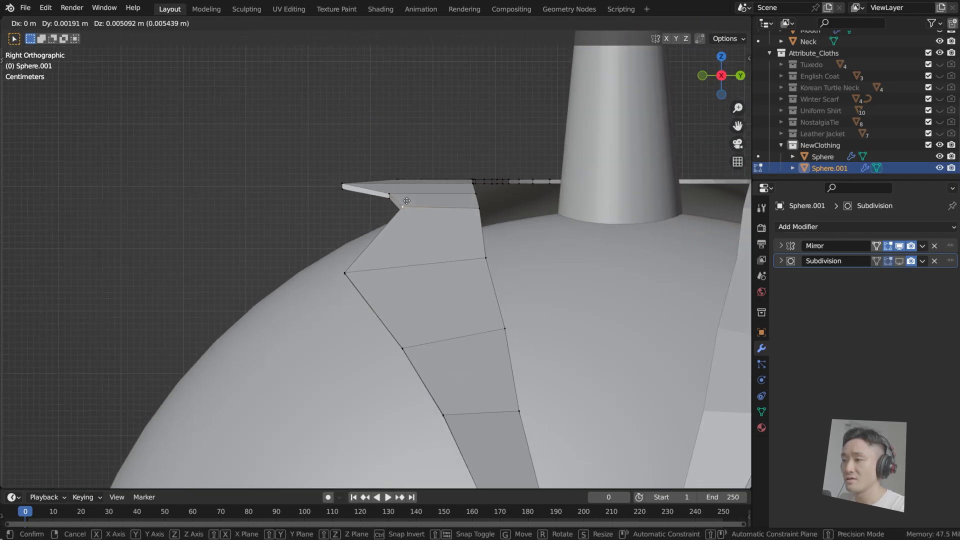
pyautogui.click(407, 200)
pyautogui.scroll(-3, 407, 200)
pyautogui.hotkey('ctrl', 's')
# Examine the thinned outer edge of the strip's upper slope close up in front view
pyautogui.moveTo(407, 200); pyautogui.dragTo(422, 251, button='middle')
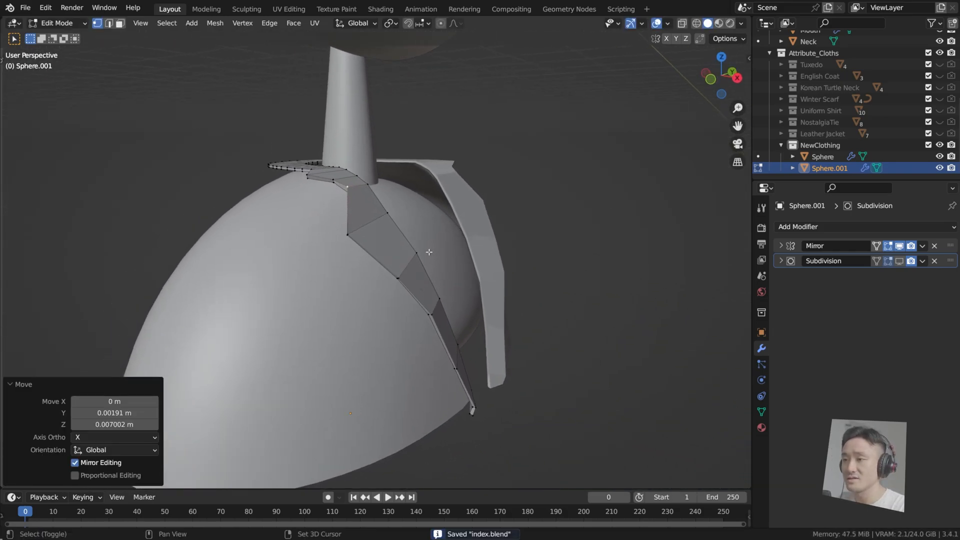
pyautogui.press('KP_1')
pyautogui.scroll(5, 387, 235)
pyautogui.scroll(2, 417, 172)
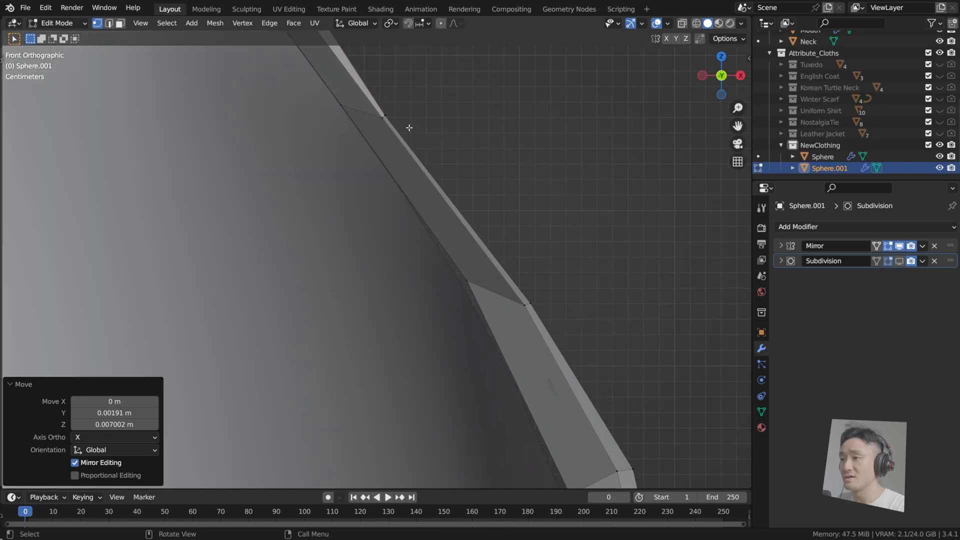
# Nudge the upper outer-edge vertex of the collar strip by about 0.0005 m in both X and Z
pyautogui.keyDown('shift'); pyautogui.moveTo(411, 134); pyautogui.dragTo(401, 183, button='middle'); pyautogui.keyUp('shift')
pyautogui.click(397, 177)
pyautogui.press('g')
pyautogui.click(402, 175)
pyautogui.press('g')
pyautogui.click(396, 176)
pyautogui.scroll(-2, 483, 329)
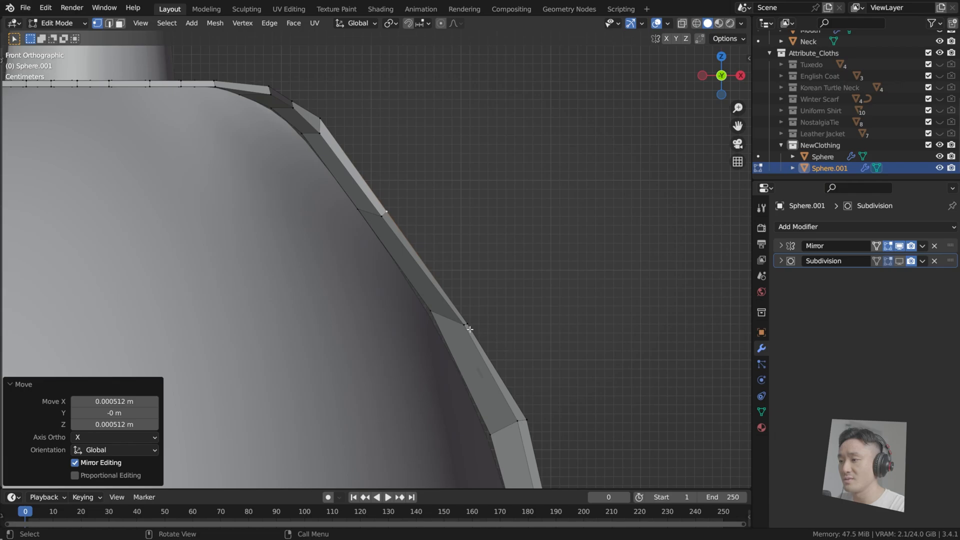
# Move the next outer-edge vertex down the strip by about -0.0018 m in X and -0.0009 m in Z
pyautogui.press('g')
pyautogui.rightClick(467, 328)
pyautogui.press('g')
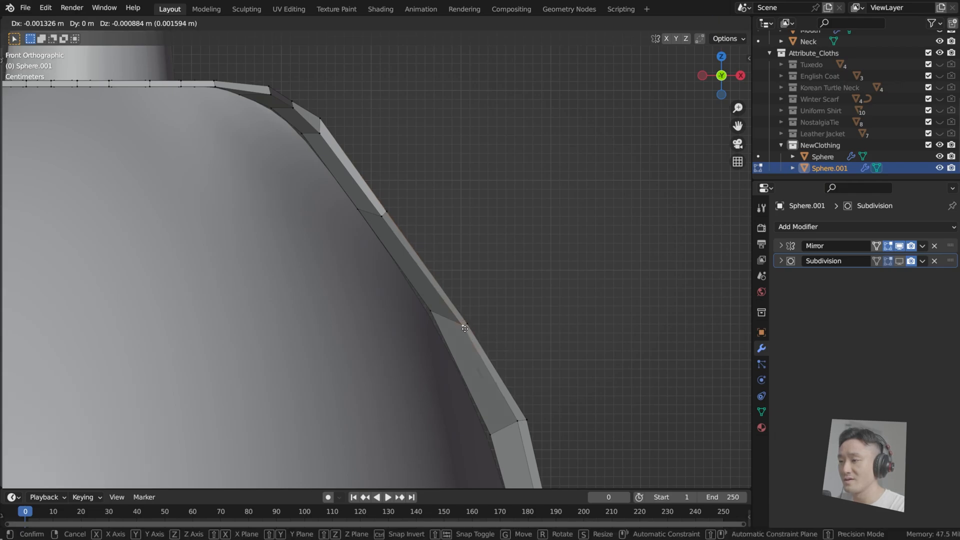
pyautogui.click(465, 329)
pyautogui.scroll(1, 495, 302)
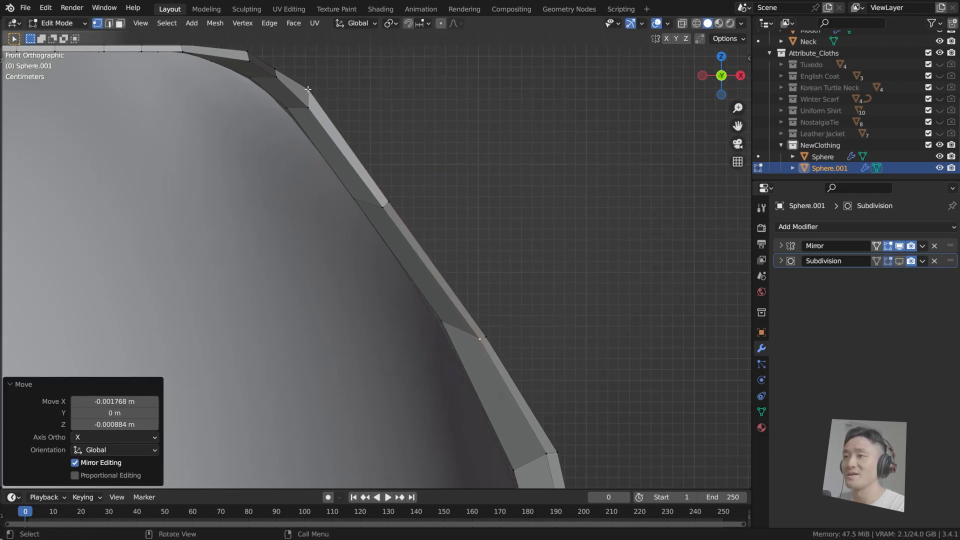
# Move the shoulder-curve vertex by about 0.0018 m in X and -0.0099 m in Z, shift its neighbour along X, and save
pyautogui.press('g')
pyautogui.click(264, 83)
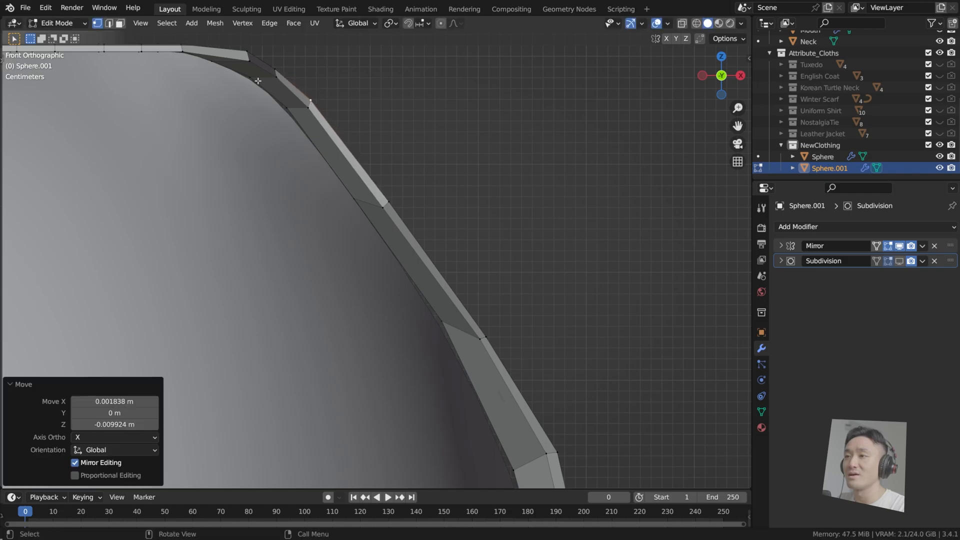
pyautogui.press('g')
pyautogui.press('x')
pyautogui.click(272, 79)
pyautogui.hotkey('ctrl', 's')
# Shift the outer vertex at the mid-lapel bend about -0.0009 m along X and save the file
pyautogui.scroll(-2, 381, 169)
pyautogui.keyDown('shift'); pyautogui.moveTo(475, 278); pyautogui.dragTo(424, 215, button='middle'); pyautogui.keyUp('shift')
pyautogui.moveTo(386, 235); pyautogui.dragTo(423, 275)
pyautogui.scroll(-3, 430, 218)
pyautogui.press('g')
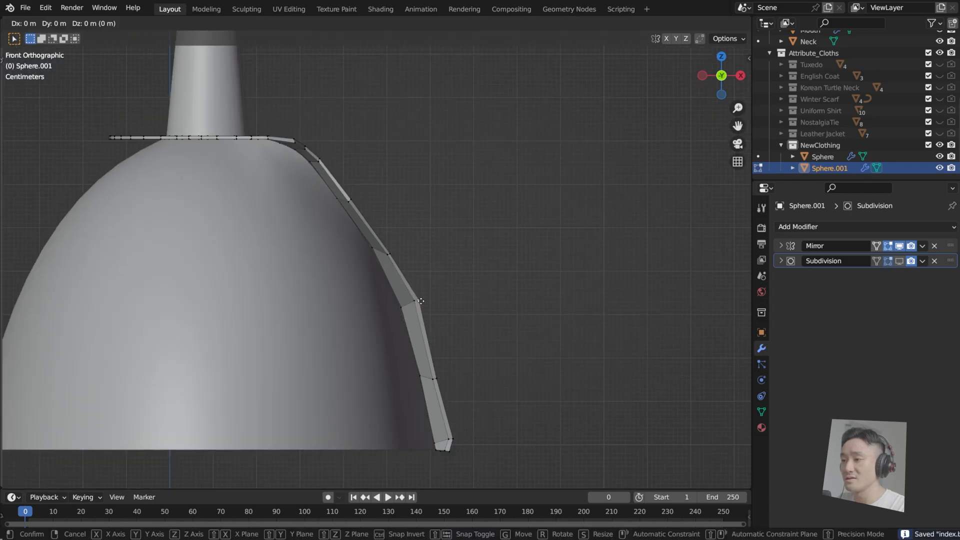
pyautogui.press('x')
pyautogui.click(422, 301)
pyautogui.keyDown('shift'); pyautogui.moveTo(422, 301); pyautogui.dragTo(434, 249, button='middle'); pyautogui.keyUp('shift')
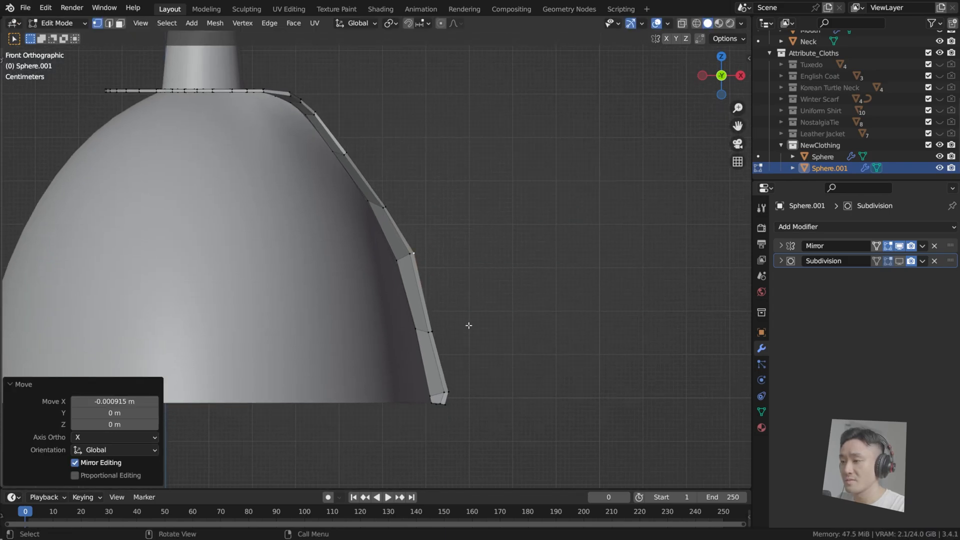
pyautogui.click(498, 320)
pyautogui.hotkey('ctrl', 's')
# Select the lower lapel's outer-side vertices from the bend to just above the tip and move them about -0.029 m in X
pyautogui.moveTo(396, 242); pyautogui.dragTo(440, 277)
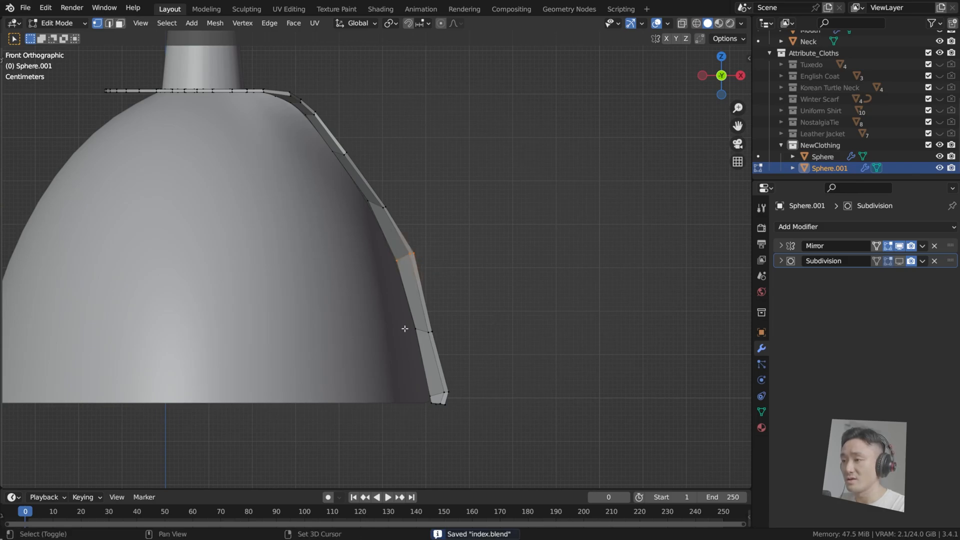
pyautogui.moveTo(398, 241); pyautogui.dragTo(450, 278)
pyautogui.keyDown('shift'); pyautogui.moveTo(407, 253); pyautogui.dragTo(448, 368); pyautogui.keyUp('shift')
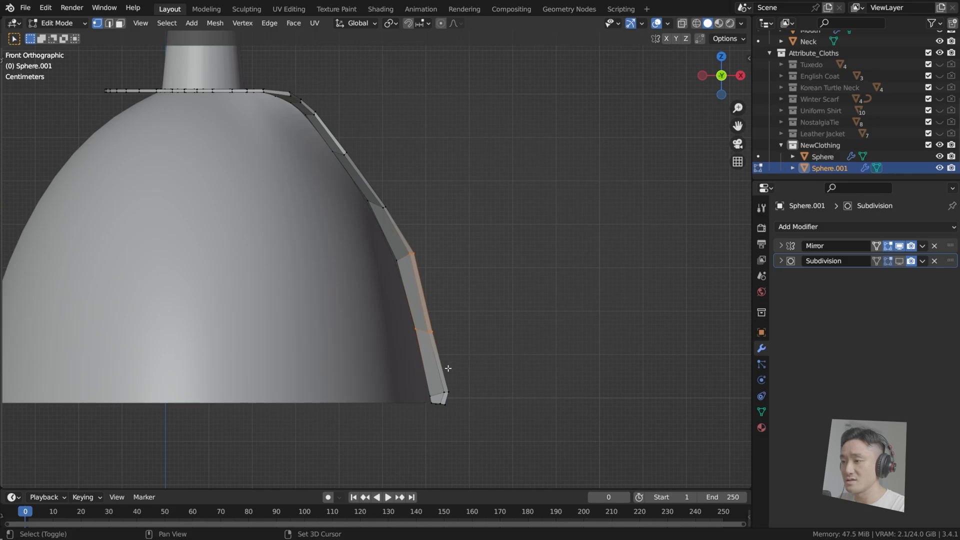
pyautogui.scroll(3, 418, 251)
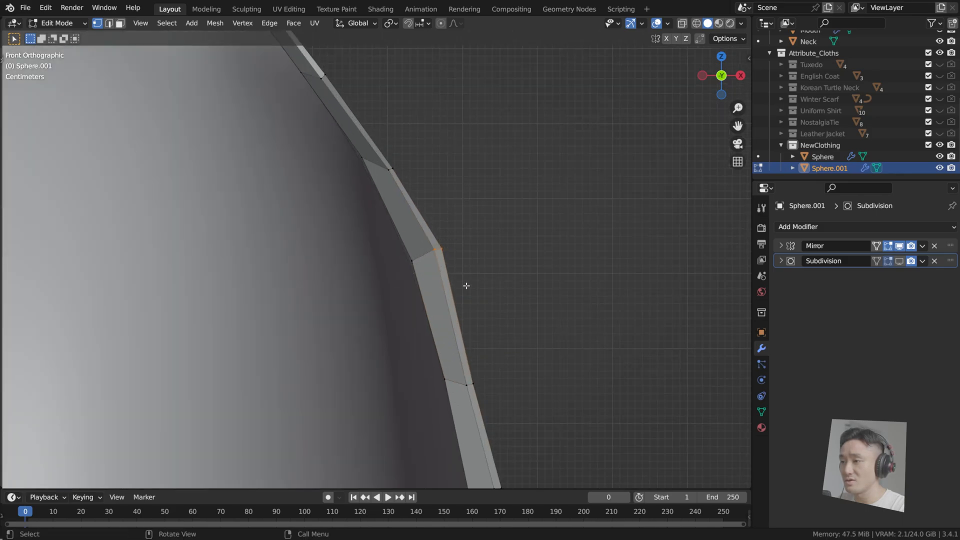
pyautogui.keyDown('shift'); pyautogui.moveTo(512, 387); pyautogui.dragTo(481, 347, button='middle'); pyautogui.keyUp('shift')
pyautogui.keyDown('shift'); pyautogui.click(459, 399); pyautogui.keyUp('shift')
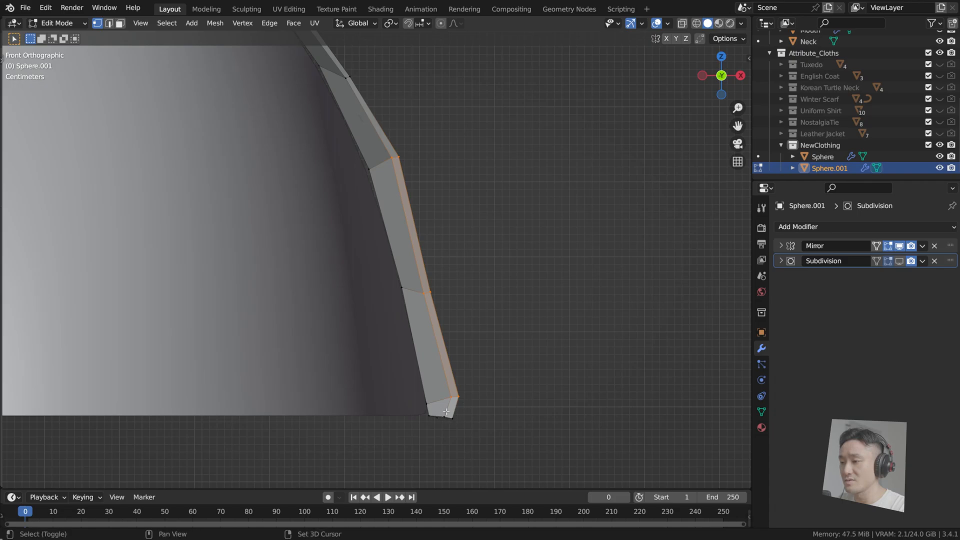
pyautogui.press('g')
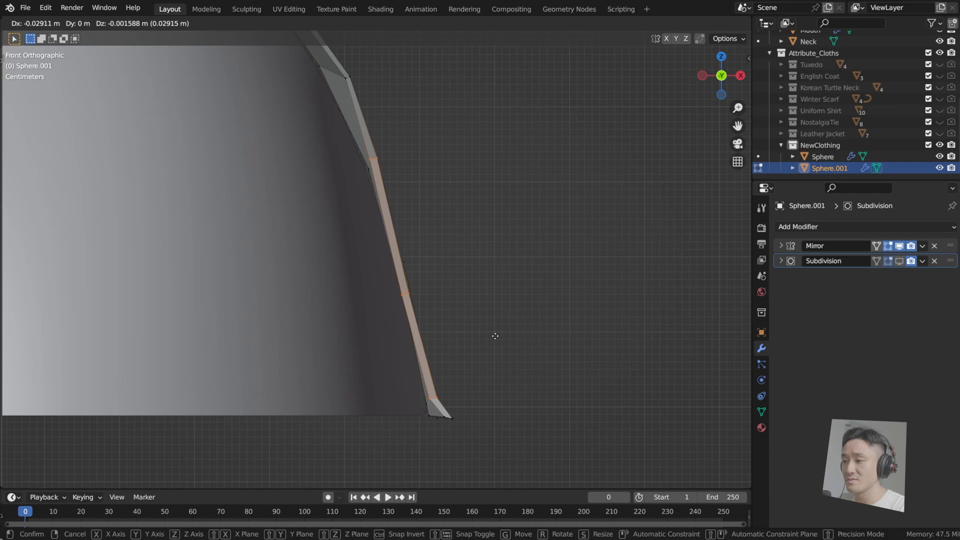
pyautogui.click(495, 336)
# Move the lapel's outer bottom tip inward by about 0.02 m and adjust the outer vertices just above it
pyautogui.keyDown('shift'); pyautogui.moveTo(499, 324); pyautogui.dragTo(497, 275, button='middle'); pyautogui.keyUp('shift')
pyautogui.scroll(4, 496, 278)
pyautogui.keyDown('shift'); pyautogui.moveTo(523, 379); pyautogui.dragTo(469, 193, button='middle'); pyautogui.keyUp('shift')
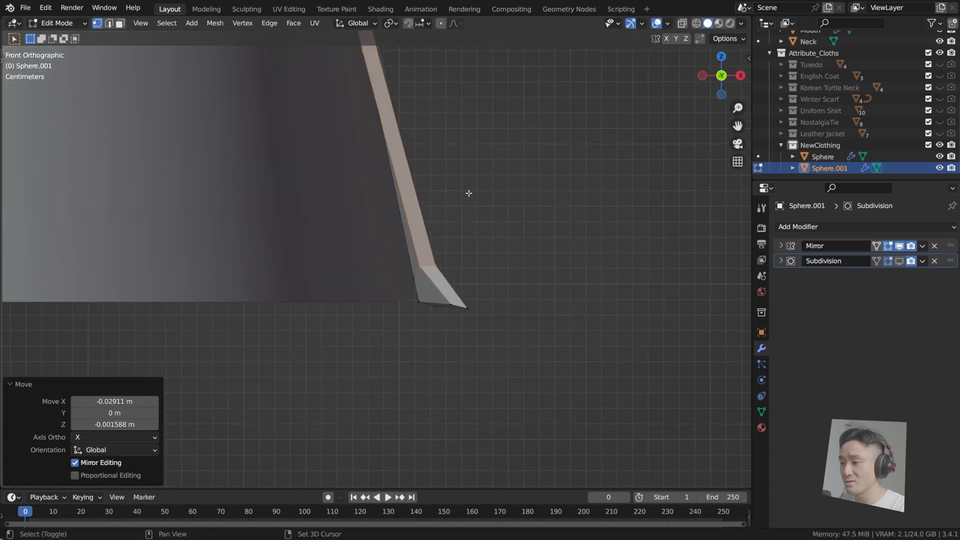
pyautogui.click(469, 307)
pyautogui.press('g')
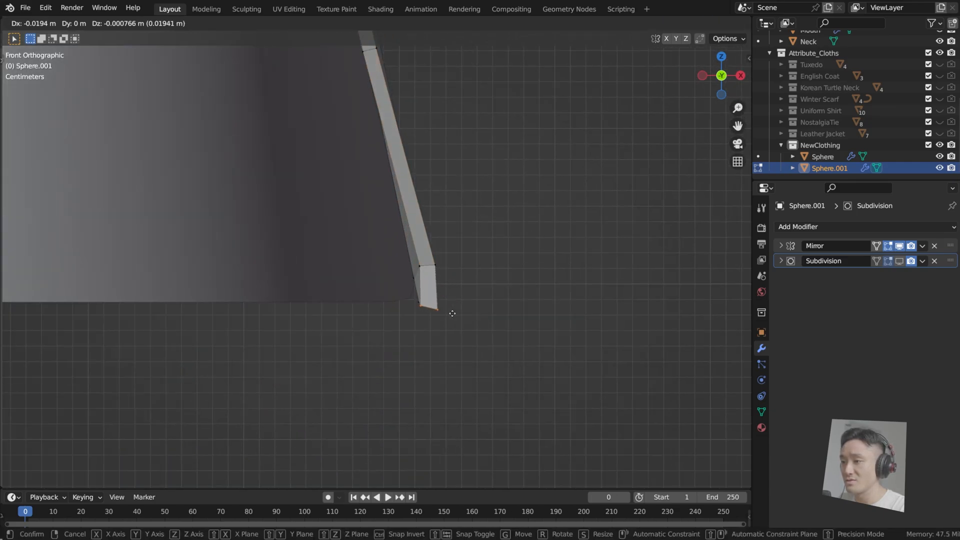
pyautogui.click(450, 309)
pyautogui.moveTo(406, 247); pyautogui.dragTo(448, 276)
pyautogui.press('g')
pyautogui.click(437, 274)
# Adjust the mid-lapel bend vertices, and move the outer vertices above them by about -0.0255 m in X and -0.0105 m in Z
pyautogui.keyDown('shift'); pyautogui.moveTo(456, 221); pyautogui.dragTo(543, 470, button='middle'); pyautogui.keyUp('shift')
pyautogui.keyDown('shift'); pyautogui.moveTo(460, 175); pyautogui.dragTo(477, 250, button='middle'); pyautogui.keyUp('shift')
pyautogui.press('g')
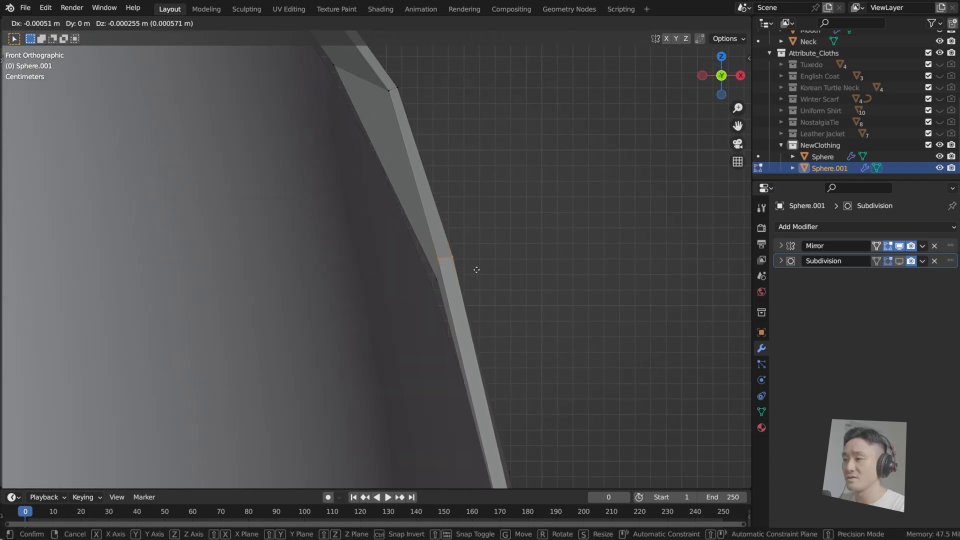
pyautogui.click(460, 279)
pyautogui.moveTo(427, 163); pyautogui.dragTo(451, 210)
pyautogui.press('g')
pyautogui.click(440, 224)
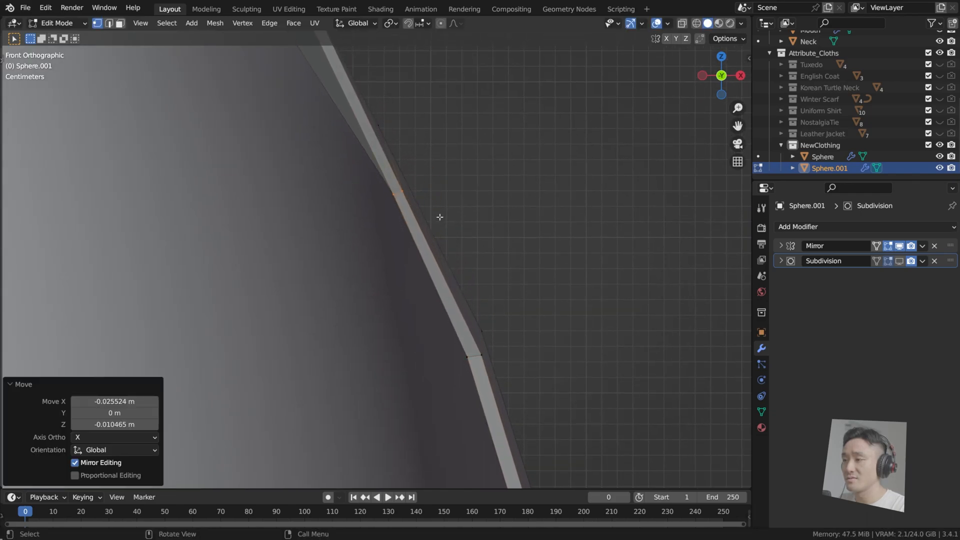
# Move the outer vertices on the upper lapel toward the body, refining them by about -0.0033 m in X and -0.0051 m in Z
pyautogui.scroll(2, 523, 262)
pyautogui.moveTo(397, 190); pyautogui.dragTo(440, 255)
pyautogui.press('g')
pyautogui.click(434, 231)
pyautogui.scroll(-2, 539, 312)
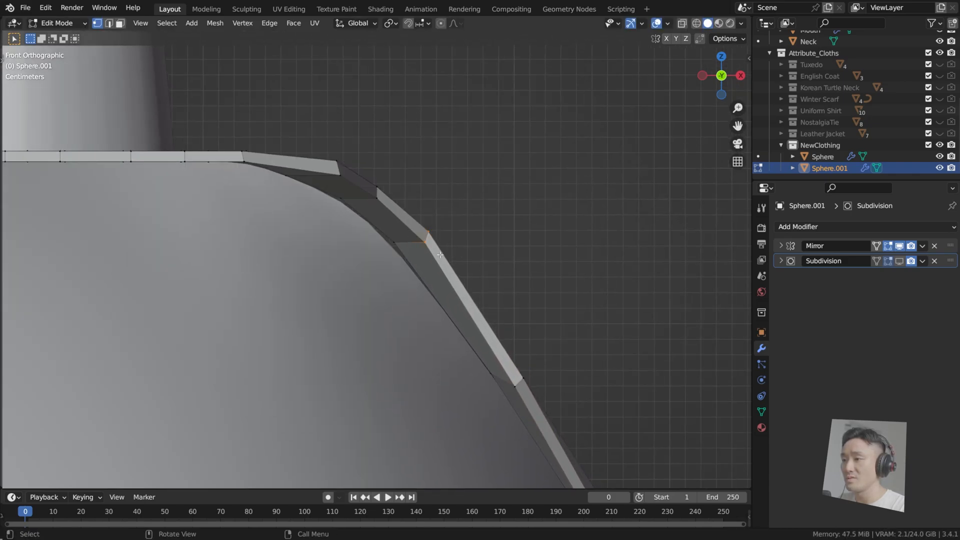
pyautogui.press('g')
pyautogui.click(419, 249)
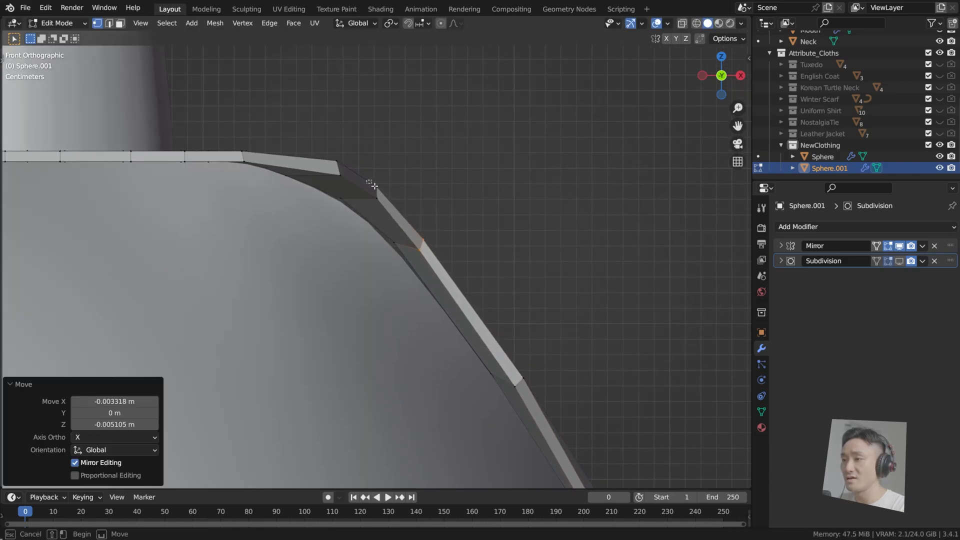
# Move the adjacent outer vertices nearer the shoulder by about 0.0018 m in X and -0.0061 m in Z
pyautogui.moveTo(370, 182); pyautogui.dragTo(392, 211)
pyautogui.press('g')
pyautogui.click(395, 224)
pyautogui.keyDown('shift'); pyautogui.moveTo(383, 164); pyautogui.dragTo(435, 254, button='middle'); pyautogui.keyUp('shift')
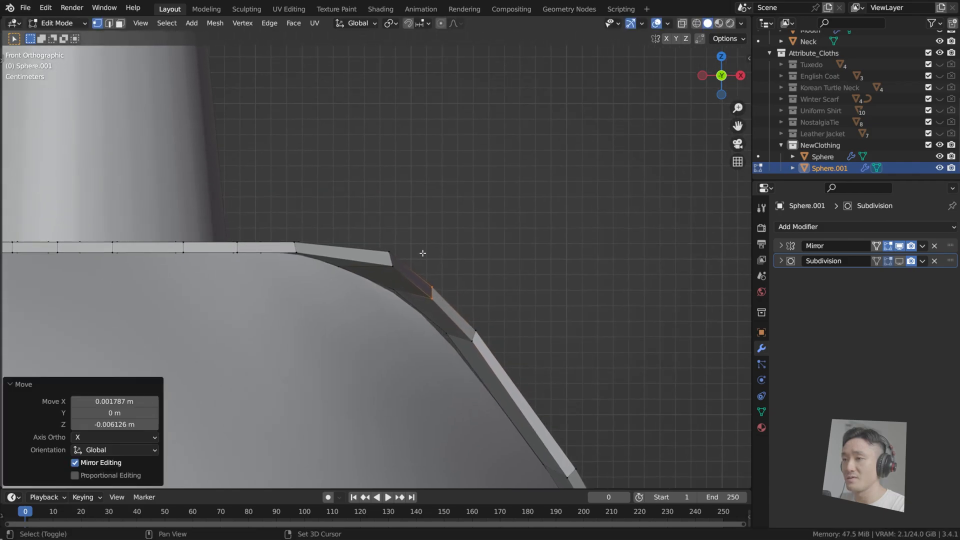
# Lower the outer vertices around the shoulder bend to follow the body curve, and save the file
pyautogui.moveTo(366, 238); pyautogui.dragTo(495, 357)
pyautogui.press('g')
pyautogui.click(398, 283)
pyautogui.press('g')
pyautogui.click(479, 325)
pyautogui.press('g')
pyautogui.click(511, 343)
pyautogui.moveTo(510, 343); pyautogui.dragTo(480, 284, button='middle')
pyautogui.scroll(-3, 386, 290)
pyautogui.hotkey('ctrl', 's')
pyautogui.scroll(-3, 379, 301)
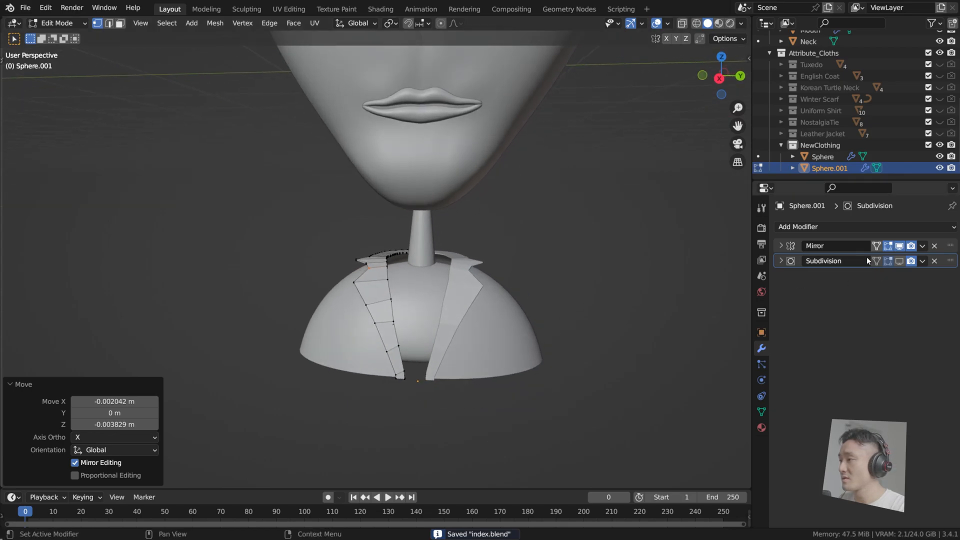
# Enable the Subdivision modifier's viewport display and shade the collar smooth
pyautogui.click(900, 260)
pyautogui.scroll(3, 551, 267)
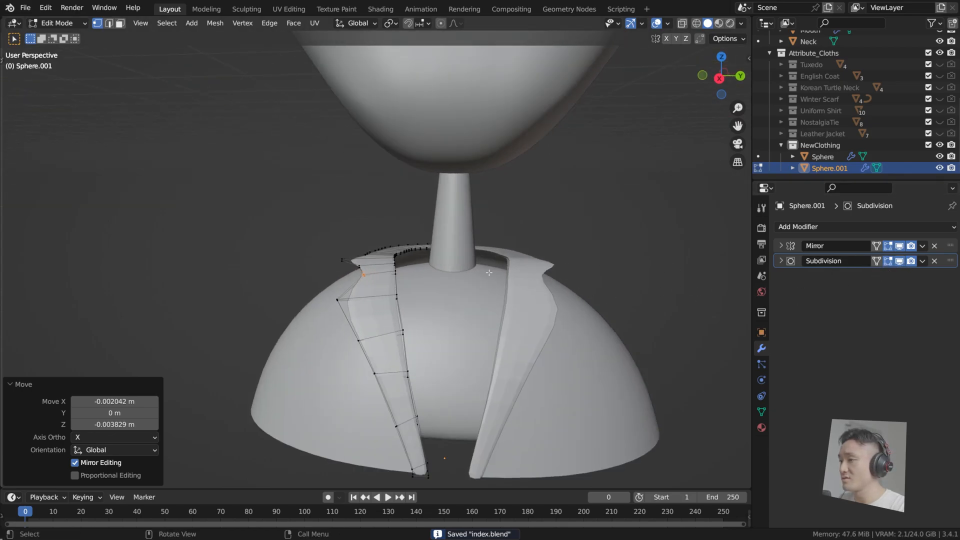
pyautogui.press('Tab')
pyautogui.rightClick(511, 297)
pyautogui.click(512, 296)
pyautogui.press('Tab')
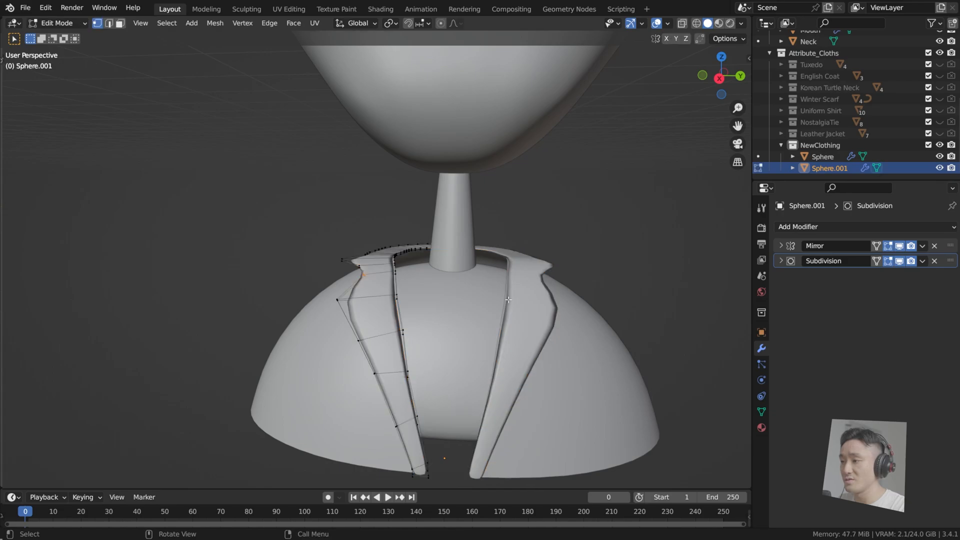
# Reorder the modifier stack so that Subdivision comes before Mirror
pyautogui.moveTo(951, 260); pyautogui.dragTo(947, 240)
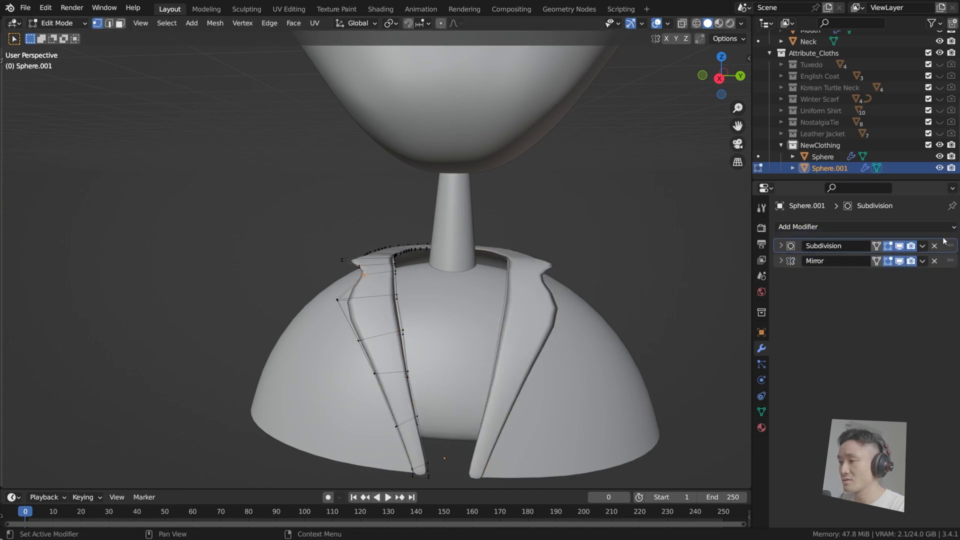
pyautogui.press('Tab')
pyautogui.press('Tab')
# Add one loop cut across the lapel just above its wide outer corner, with a slide factor of about -0.289
pyautogui.scroll(3, 373, 320)
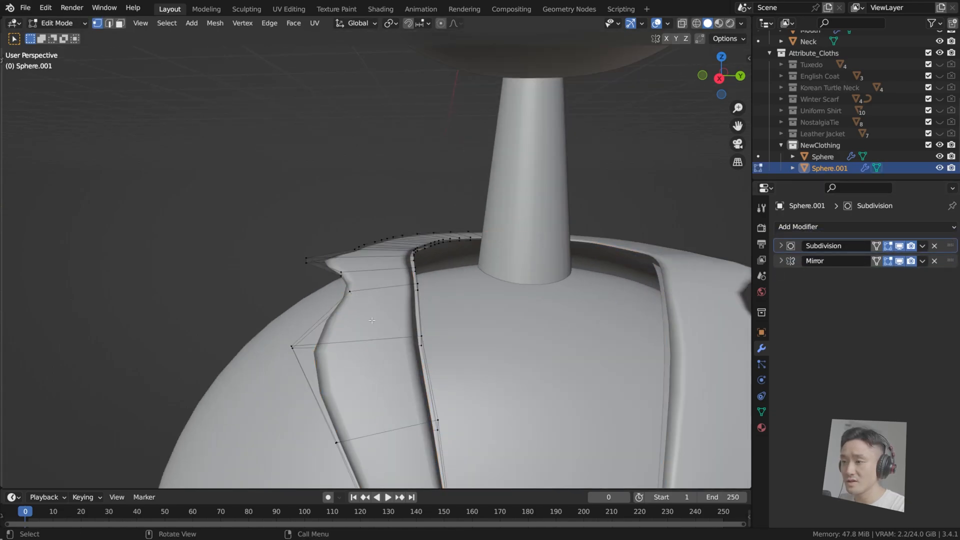
pyautogui.hotkey('ctrl', 'r')
pyautogui.click(422, 302)
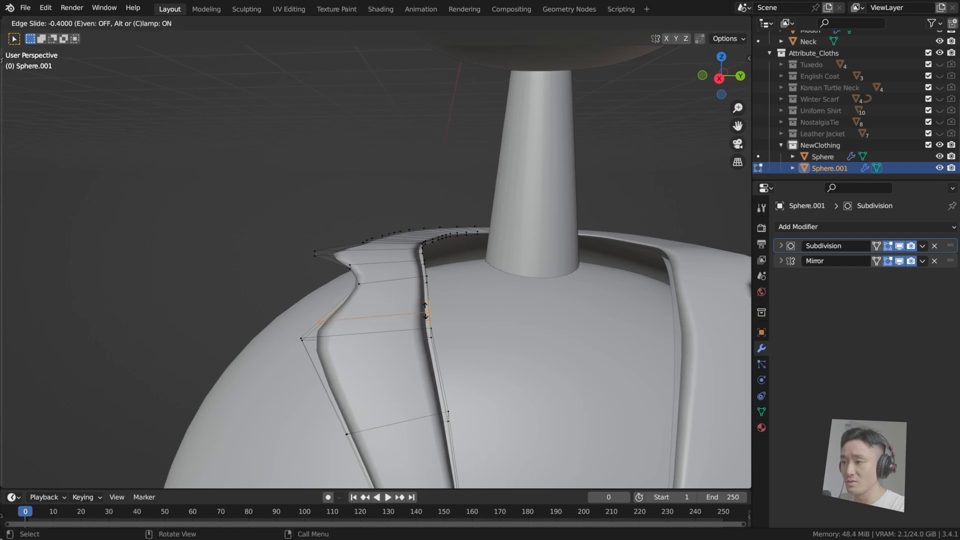
pyautogui.click(427, 306)
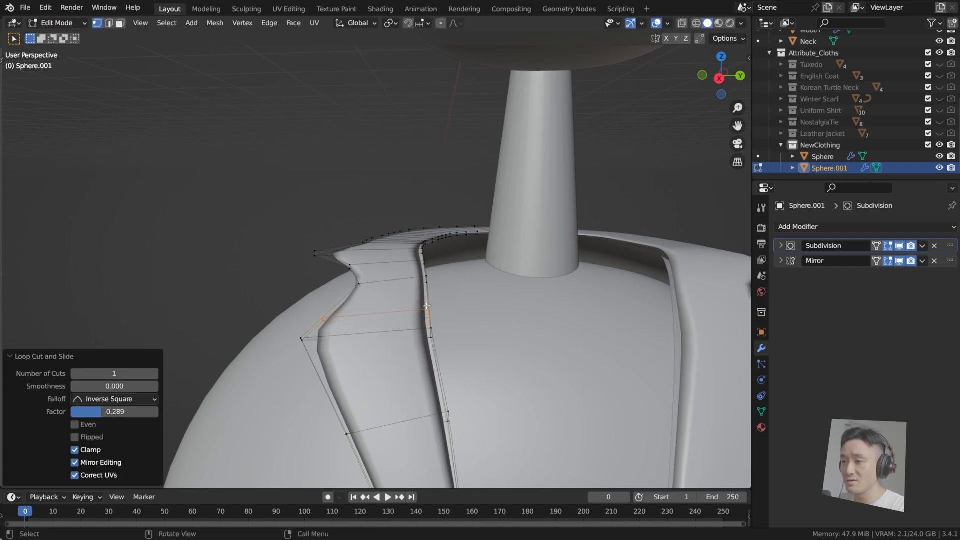
# Move the collar's pointed outer tip about 0.021 m in Y to soften the notch, and save the file
pyautogui.moveTo(390, 241); pyautogui.dragTo(328, 277, button='middle')
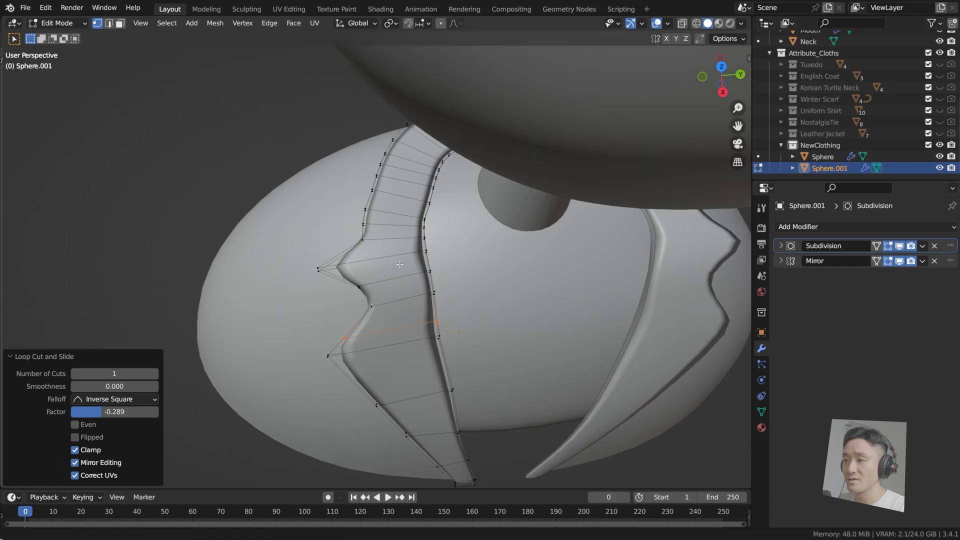
pyautogui.scroll(3, 327, 278)
pyautogui.click(311, 301)
pyautogui.press('g')
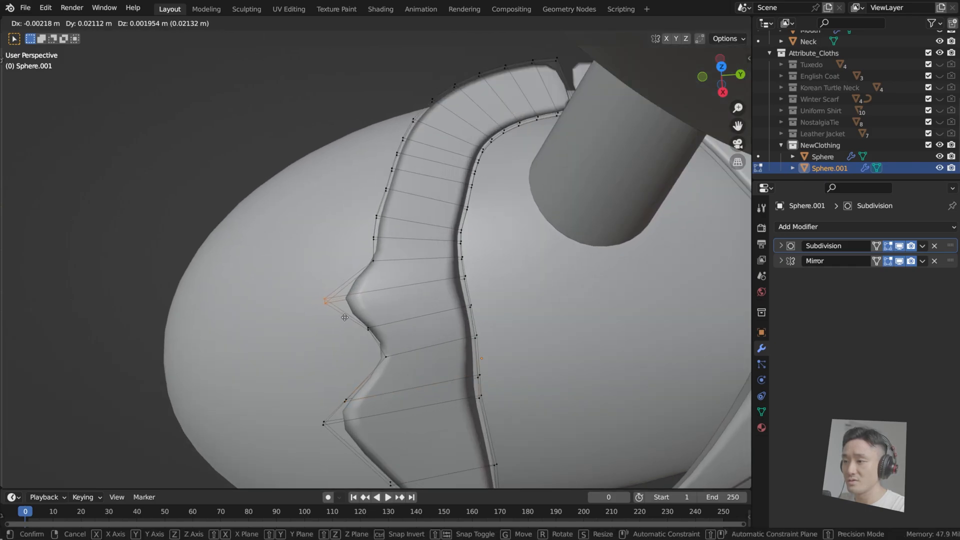
pyautogui.click(345, 318)
pyautogui.moveTo(345, 319); pyautogui.dragTo(384, 304, button='middle')
pyautogui.press('Tab')
pyautogui.keyDown('shift'); pyautogui.moveTo(397, 343); pyautogui.dragTo(367, 246, button='middle'); pyautogui.keyUp('shift')
pyautogui.hotkey('ctrl', 's')
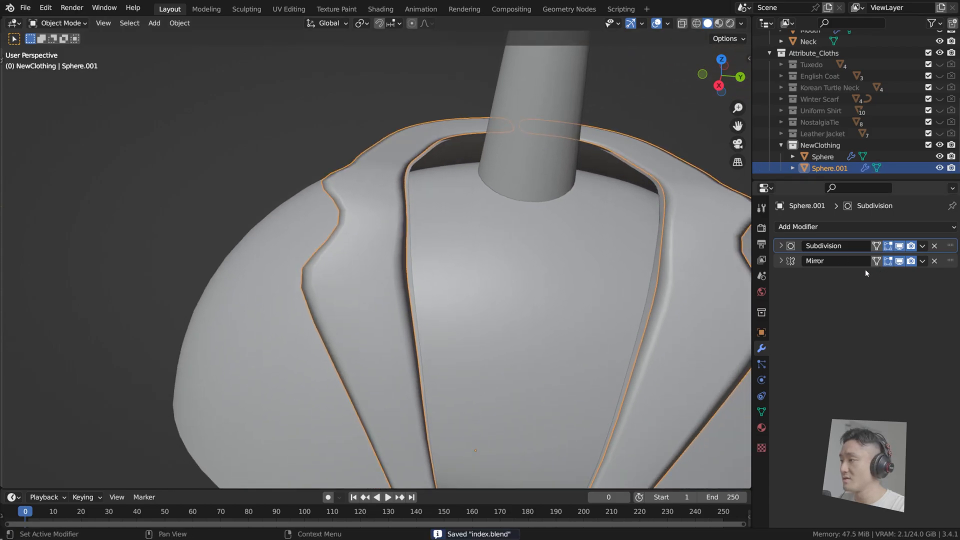
# Set the Subdivision modifier's viewport level to 2
pyautogui.click(791, 249)
pyautogui.click(940, 277)
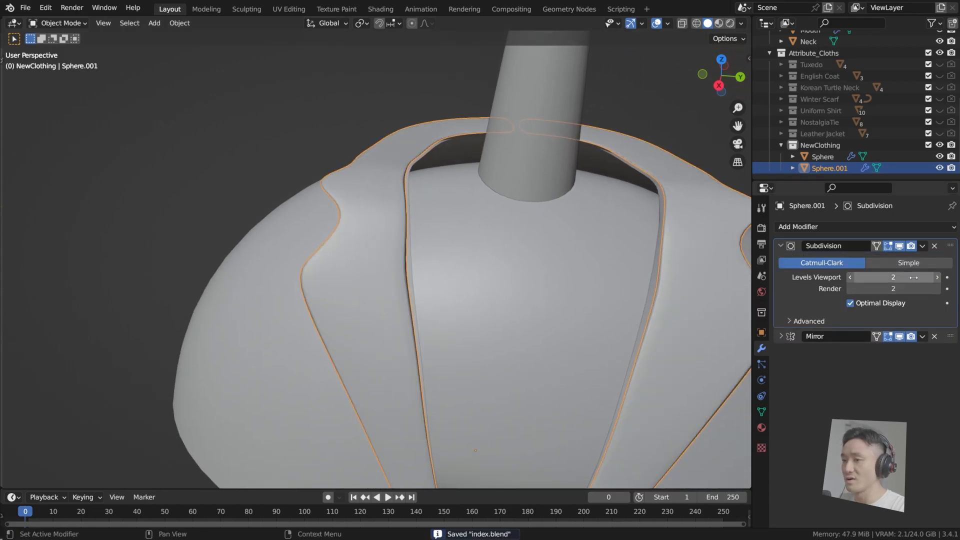
pyautogui.scroll(-5, 533, 293)
# Inspect the smoothed collar's shape and fit from the side, front and back
pyautogui.moveTo(533, 294); pyautogui.dragTo(535, 214, button='middle')
pyautogui.press('Tab')
pyautogui.press('Tab')
pyautogui.click(535, 214)
pyautogui.moveTo(465, 178); pyautogui.dragTo(539, 212, button='middle')
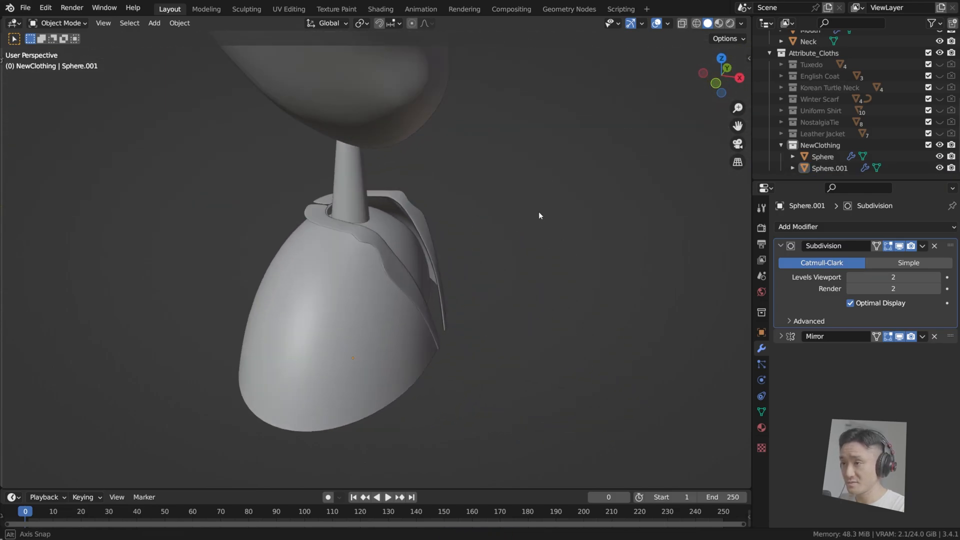
pyautogui.scroll(4, 277, 179)
pyautogui.moveTo(276, 180); pyautogui.dragTo(299, 185, button='middle')
pyautogui.moveTo(274, 243); pyautogui.dragTo(419, 267, button='middle')
pyautogui.click(418, 267)
pyautogui.press('KP_1')
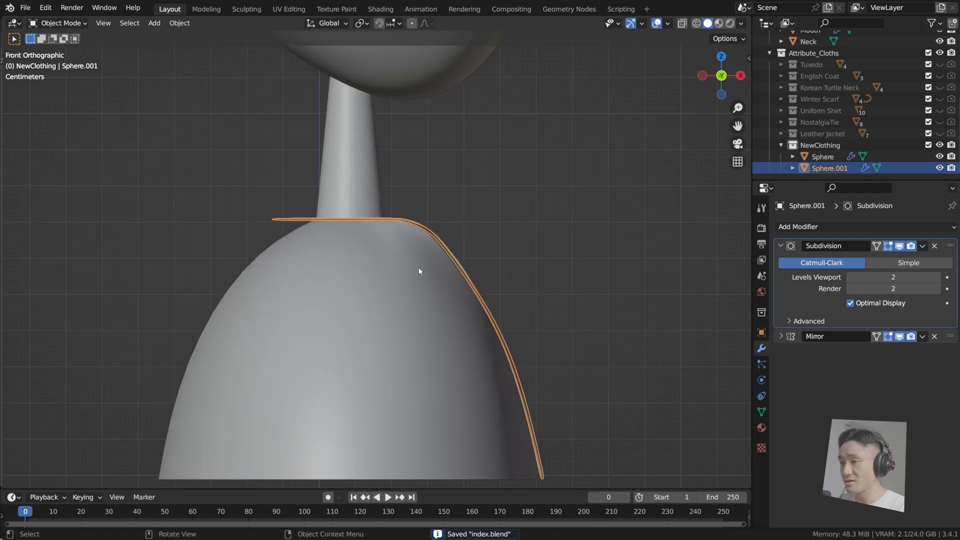
pyautogui.moveTo(371, 244); pyautogui.dragTo(429, 247, button='middle')
# Split the end edges at the collar's back centre with Edge Split
pyautogui.press('Tab')
pyautogui.press('Tab')
pyautogui.press('Tab')
pyautogui.scroll(5, 450, 284)
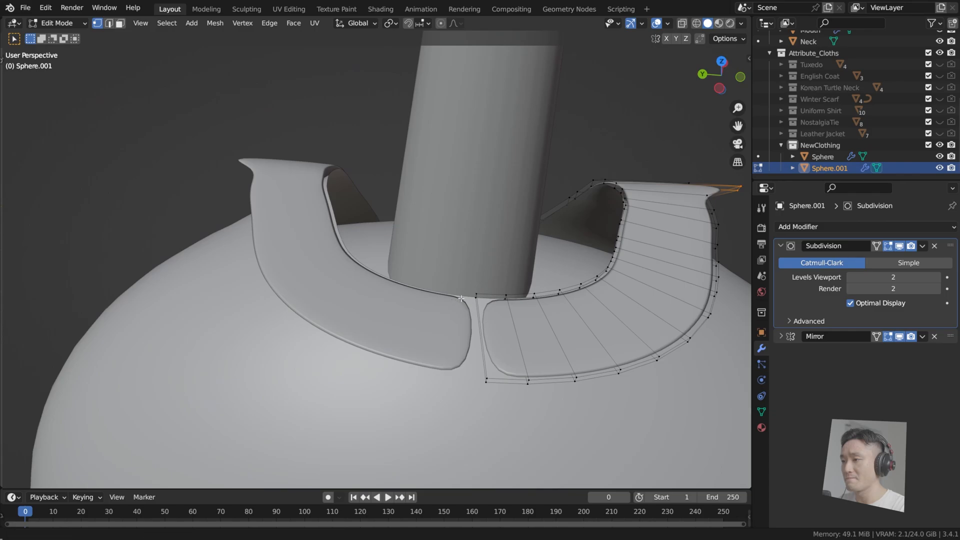
pyautogui.keyDown('alt'); pyautogui.click(462, 315); pyautogui.keyUp('alt')
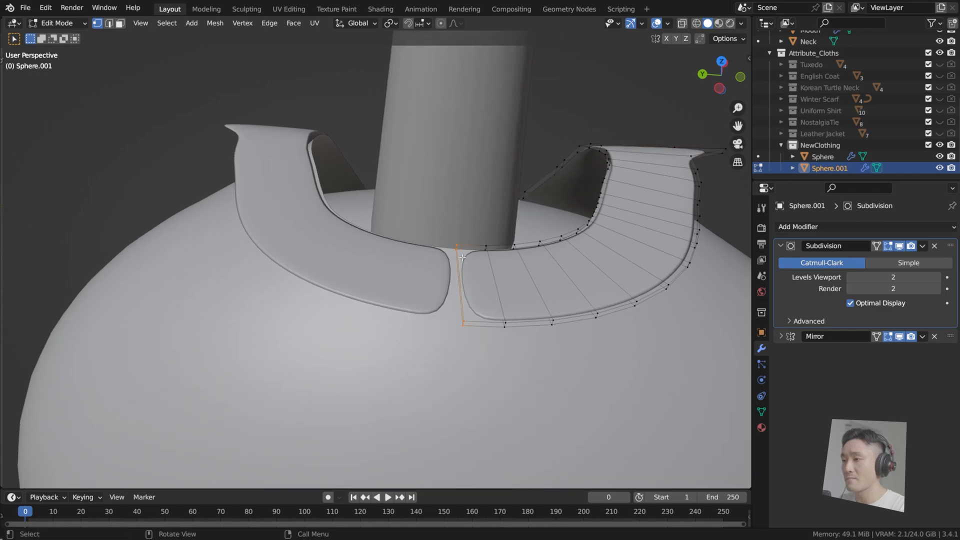
pyautogui.scroll(2, 463, 257)
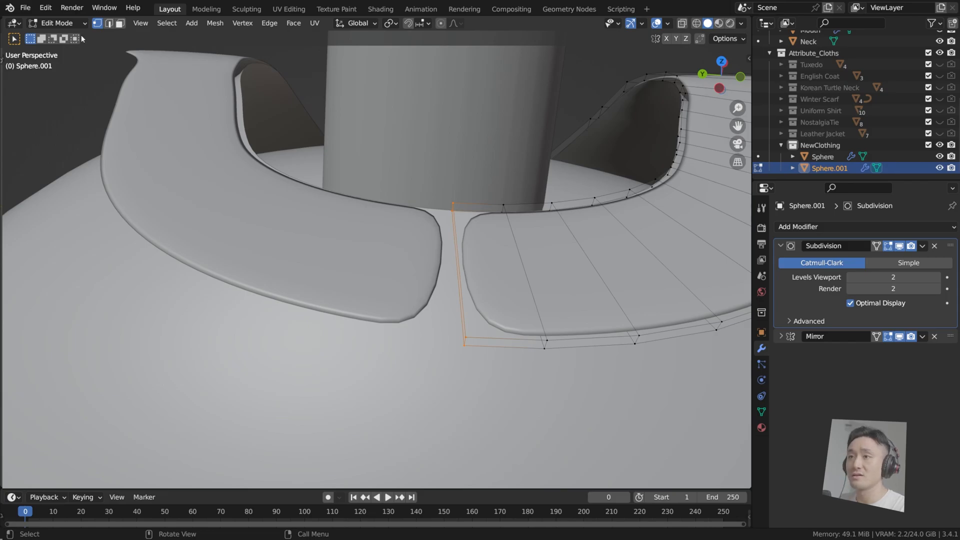
pyautogui.rightClick(459, 257)
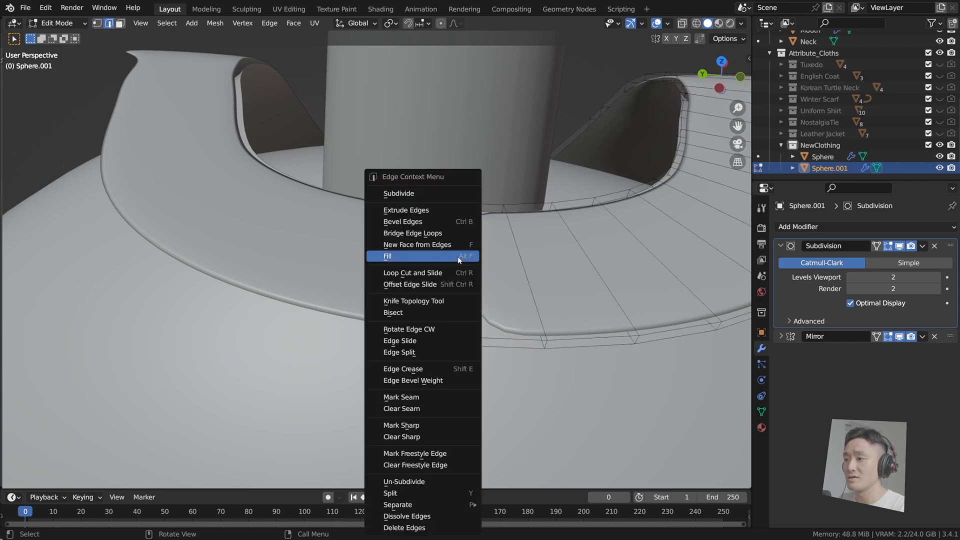
pyautogui.click(417, 352)
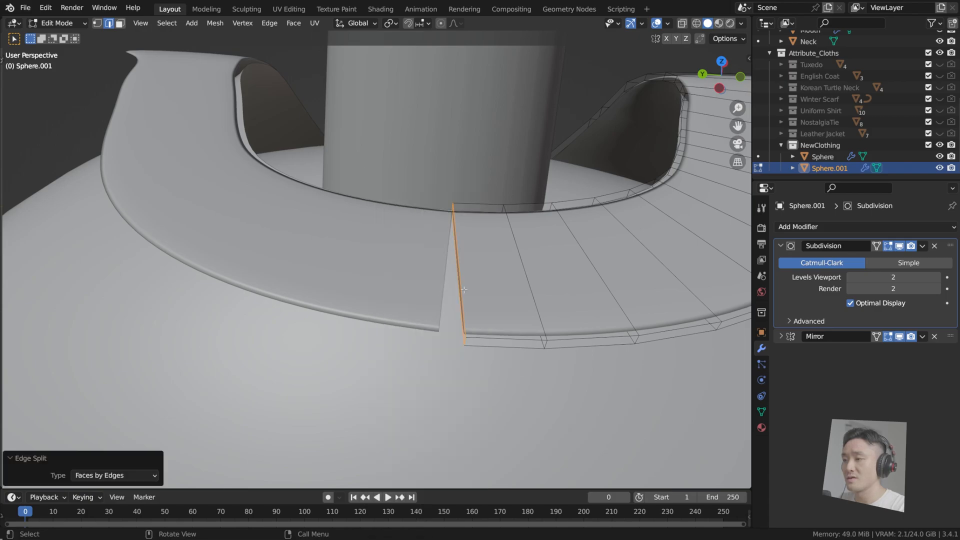
# Move the split strip's outer end vertices about 0.0077 m in Y to close the gap at the back centre
pyautogui.hotkey('alt', 'a')
pyautogui.press('KP_3')
pyautogui.press('KP_1')
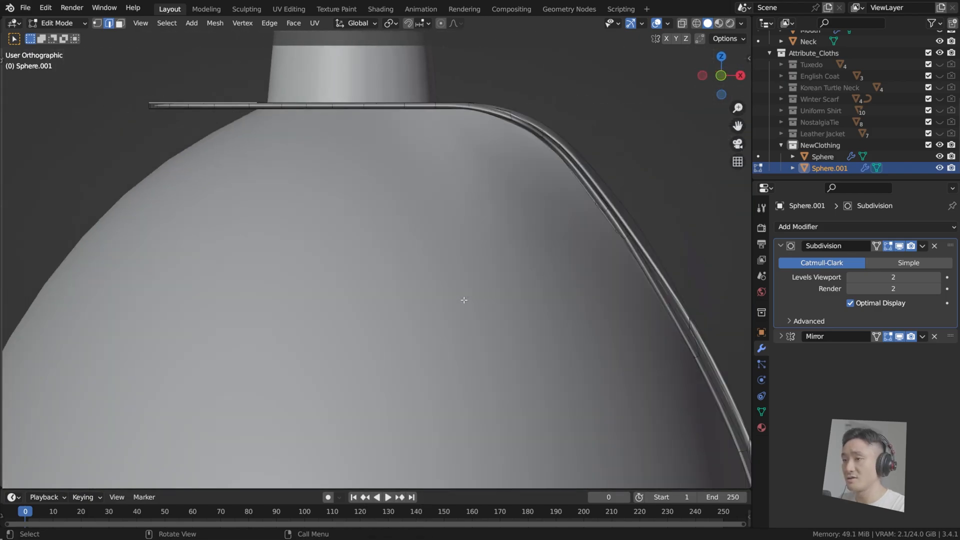
pyautogui.press('ctrl+KP_3')
pyautogui.keyDown('shift'); pyautogui.moveTo(415, 198); pyautogui.dragTo(373, 444, button='middle'); pyautogui.keyUp('shift')
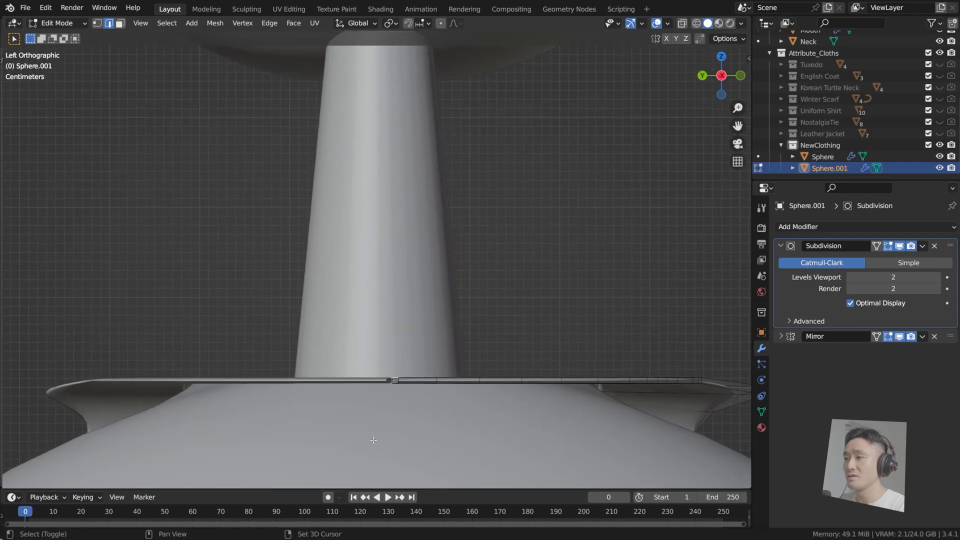
pyautogui.moveTo(373, 369); pyautogui.dragTo(389, 274, button='middle')
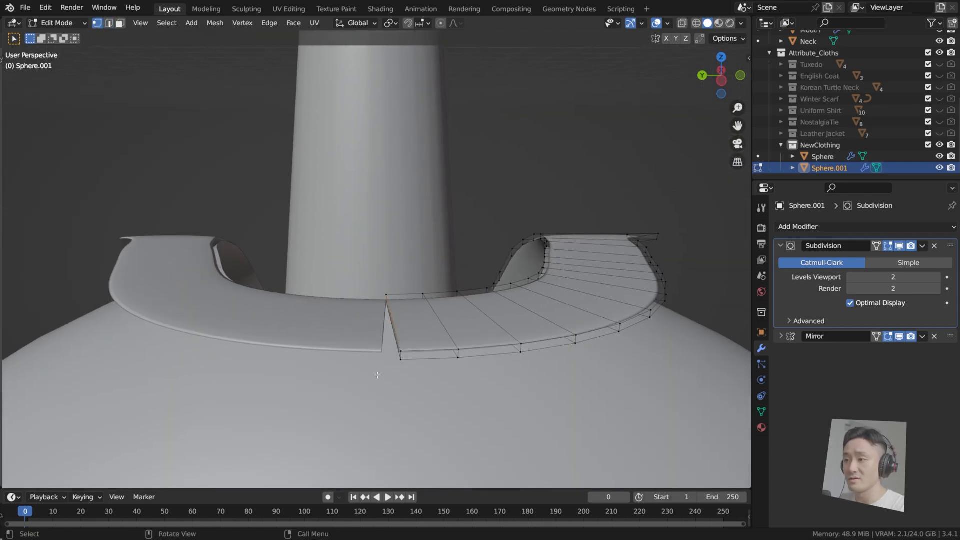
pyautogui.scroll(1, 435, 356)
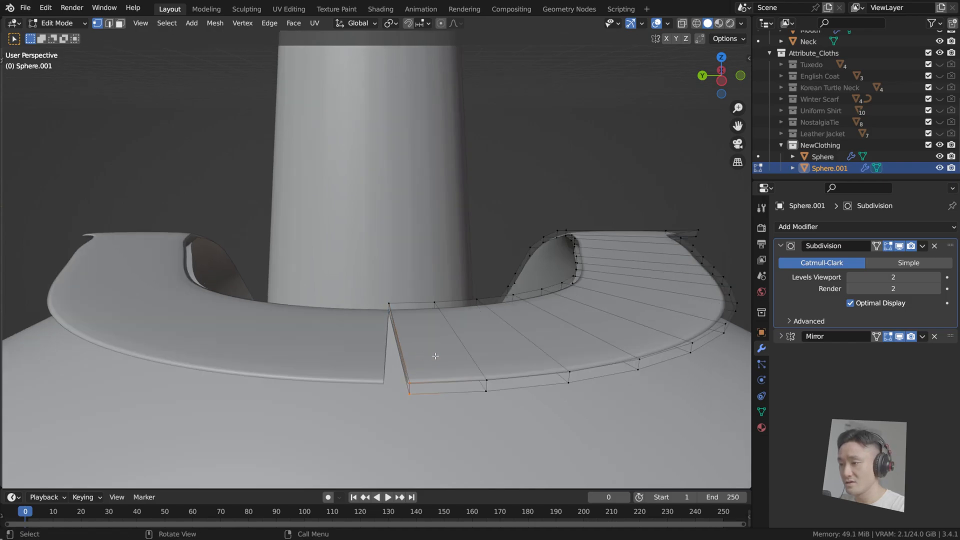
pyautogui.press('g')
pyautogui.press('z')
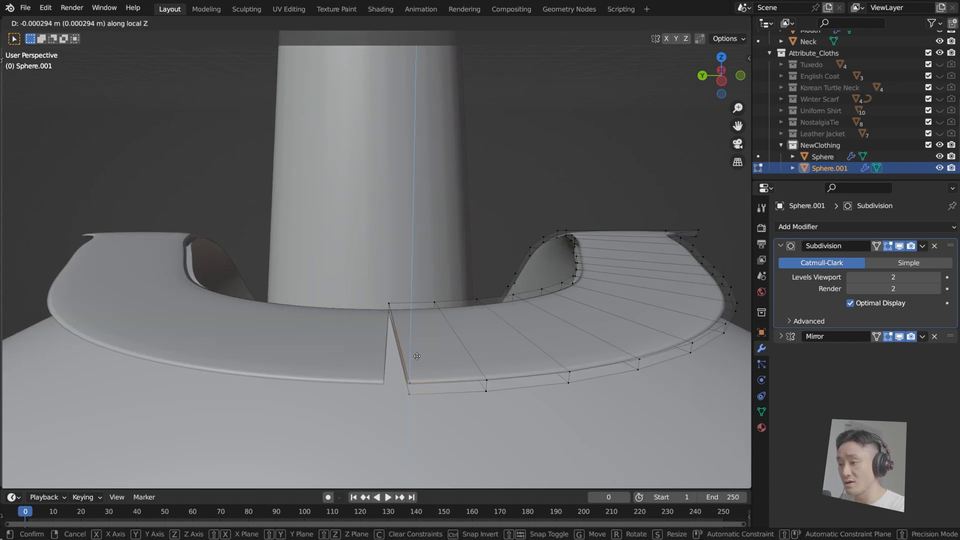
pyautogui.rightClick(417, 356)
pyautogui.press('e')
pyautogui.press('y')
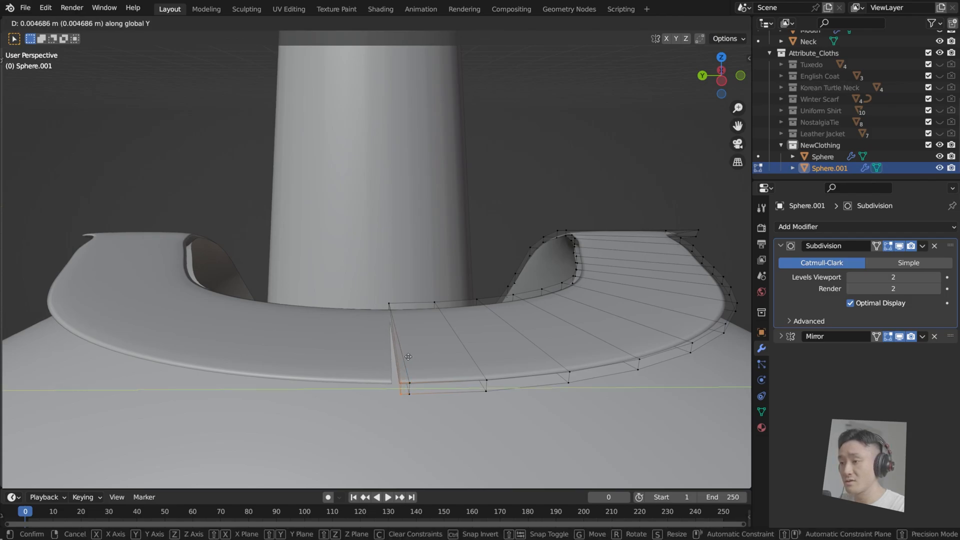
pyautogui.click(402, 357)
pyautogui.scroll(-3, 415, 345)
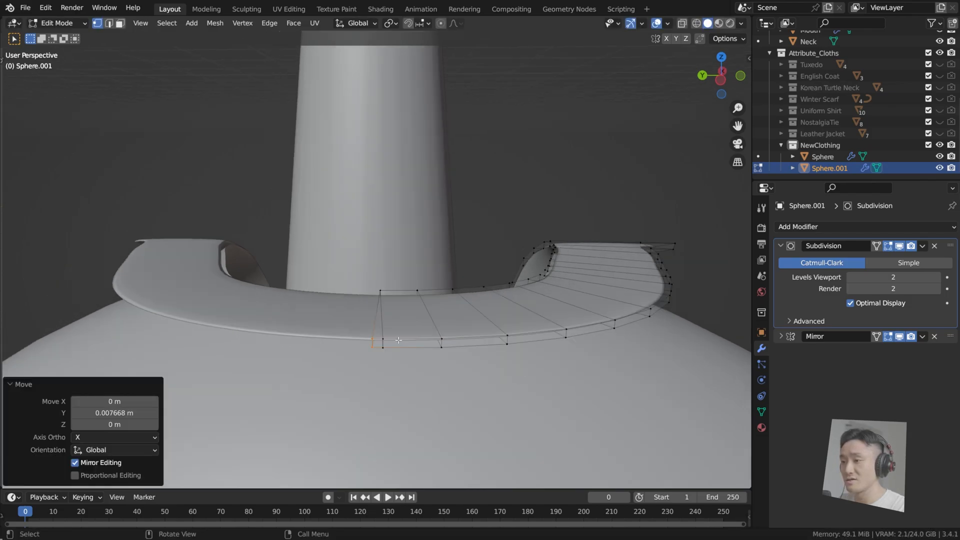
# Try to delete and dissolve the end vertices at the back seam, then undo these edits and the last move
pyautogui.scroll(3, 422, 331)
pyautogui.press('x')
pyautogui.click(422, 331)
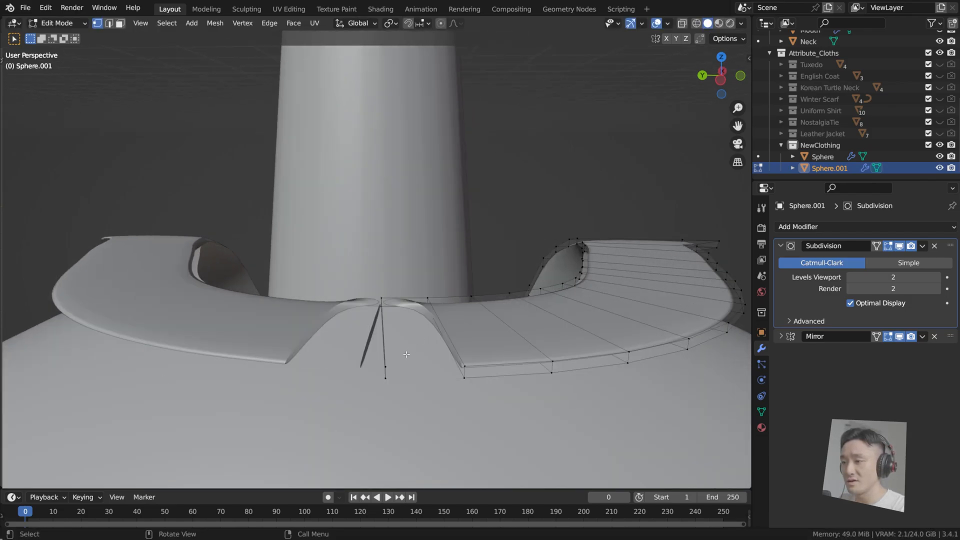
pyautogui.moveTo(405, 356); pyautogui.dragTo(445, 353, button='middle')
pyautogui.hotkey('ctrl', 'x')
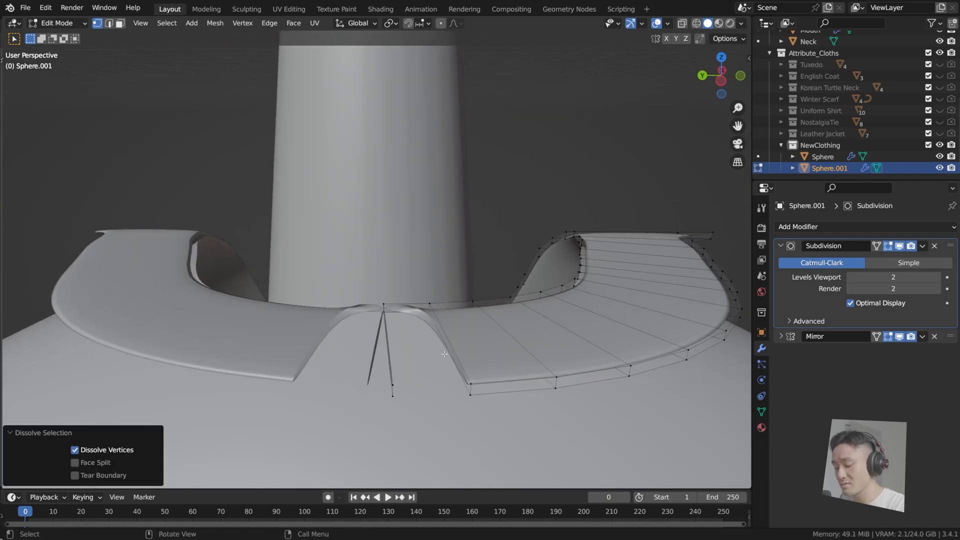
pyautogui.hotkey('ctrl', 'z')
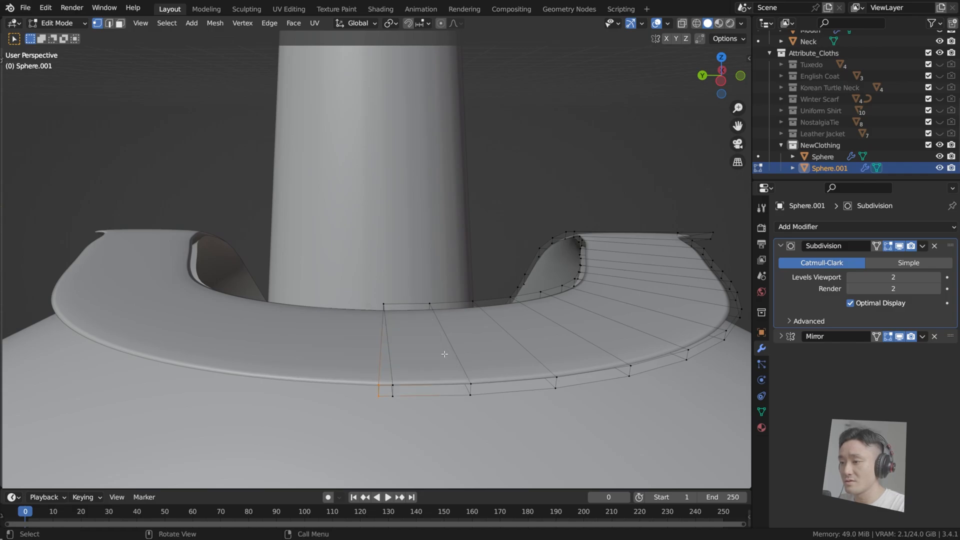
pyautogui.hotkey('ctrl', 'z')
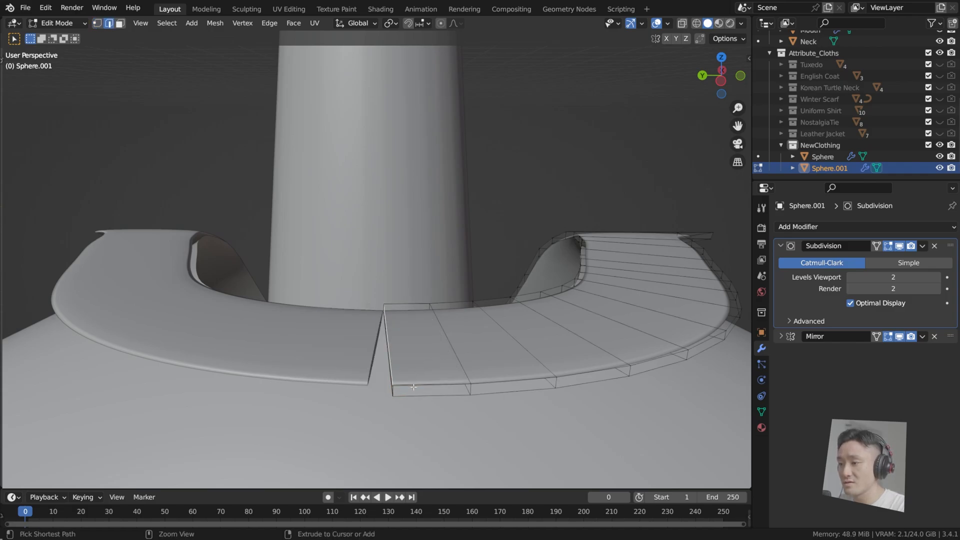
# Pull the split-off end strip away from the collar to check it, then undo the move and the edge split
pyautogui.click(369, 384)
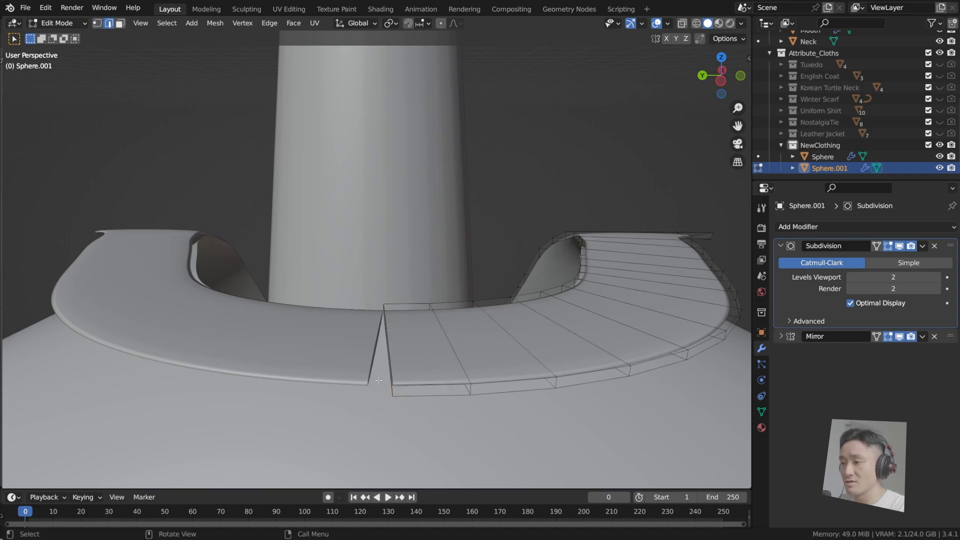
pyautogui.press('g')
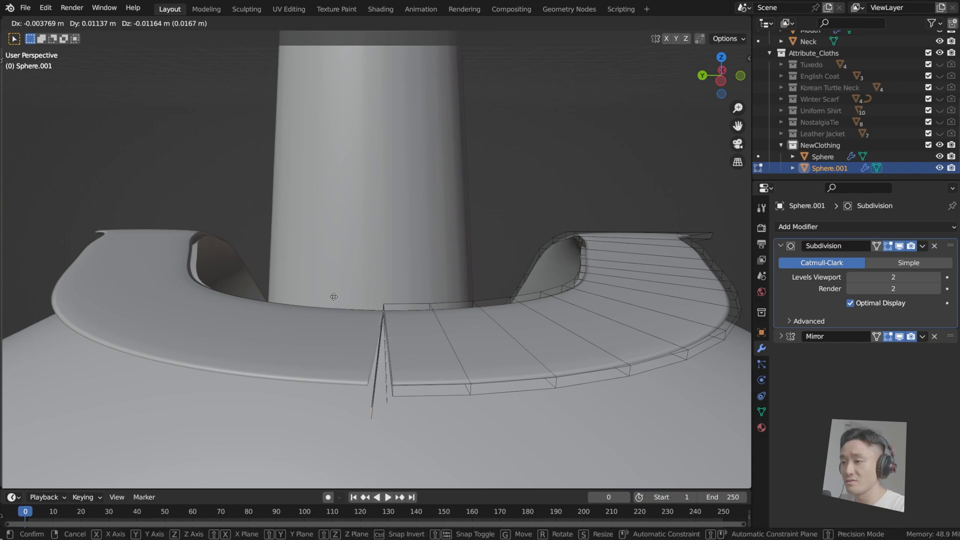
pyautogui.click(314, 160)
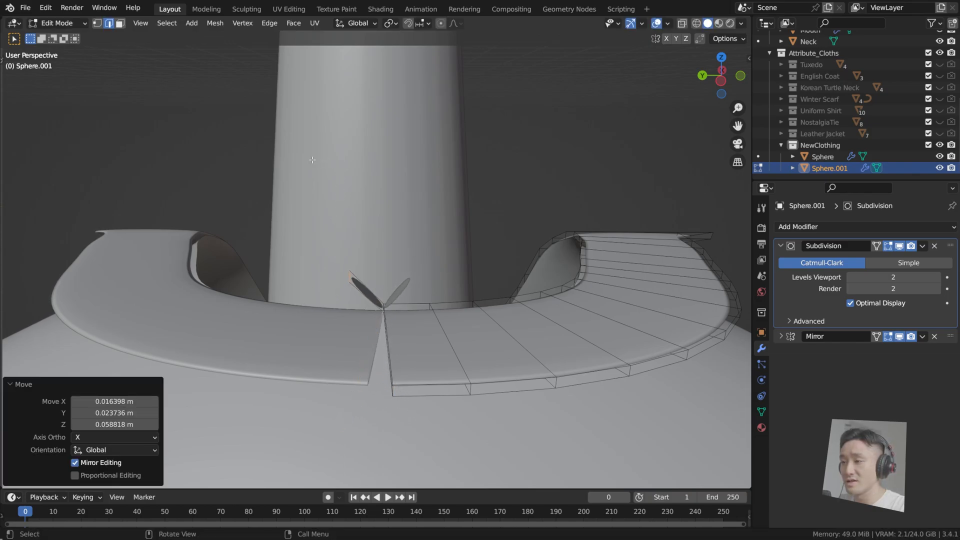
pyautogui.moveTo(313, 159); pyautogui.dragTo(394, 297, button='middle')
pyautogui.hotkey('ctrl', 'z')
pyautogui.scroll(1, 370, 286)
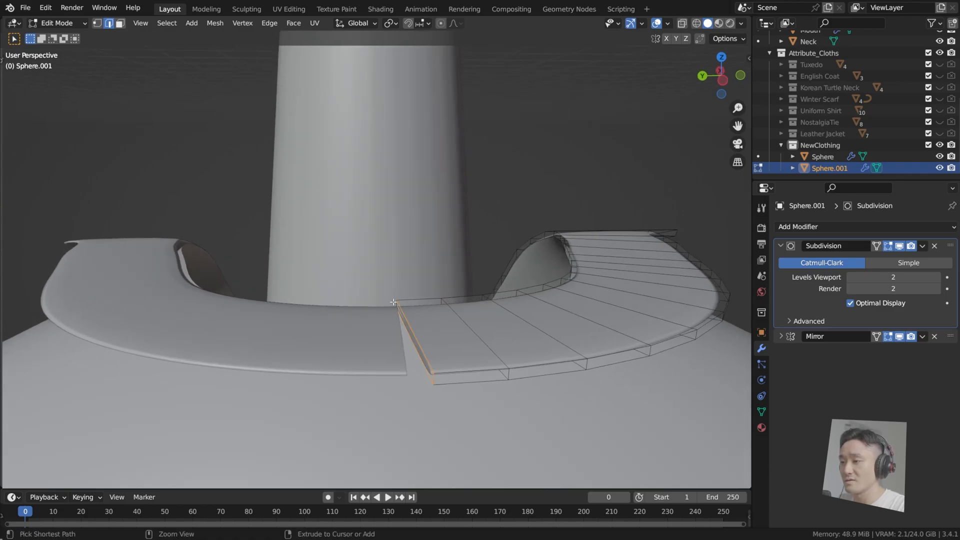
pyautogui.hotkey('ctrl', 'z')
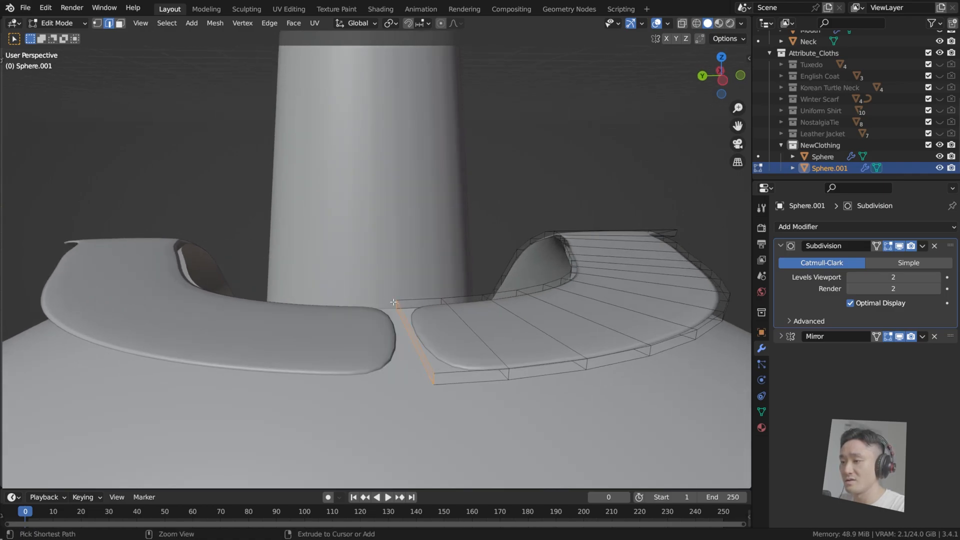
pyautogui.click(428, 369)
pyautogui.press('g')
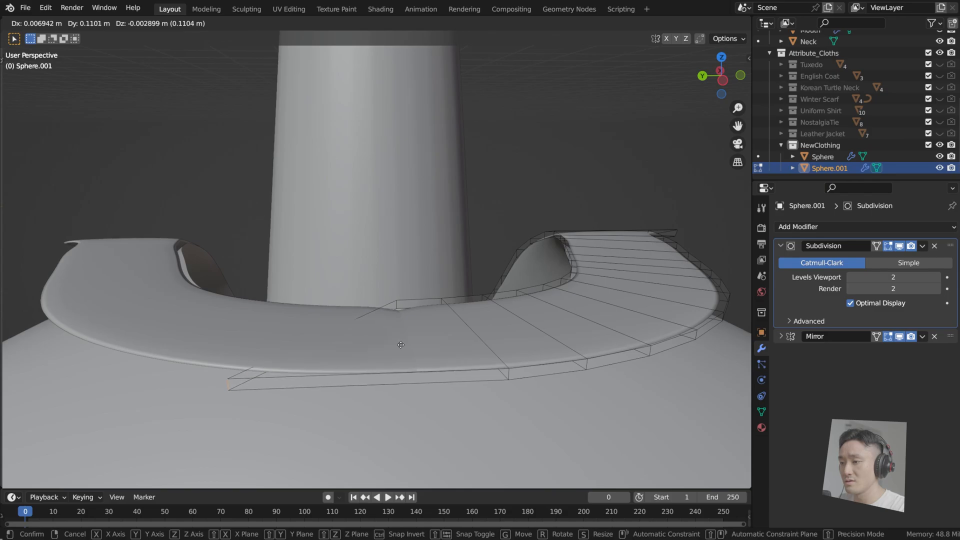
pyautogui.press('Escape')
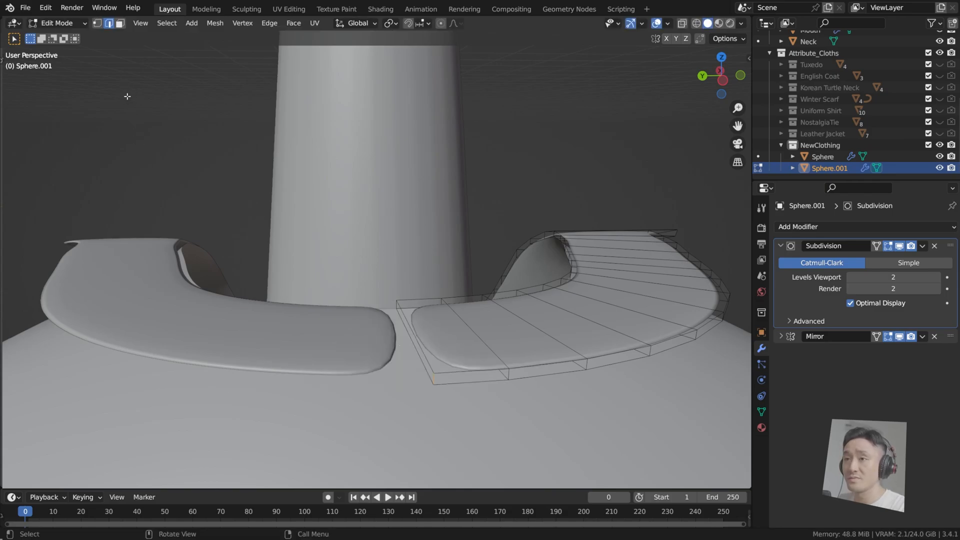
# Try Edge Split again on all end edges at the collar's back centre
pyautogui.moveTo(362, 282); pyautogui.dragTo(439, 411)
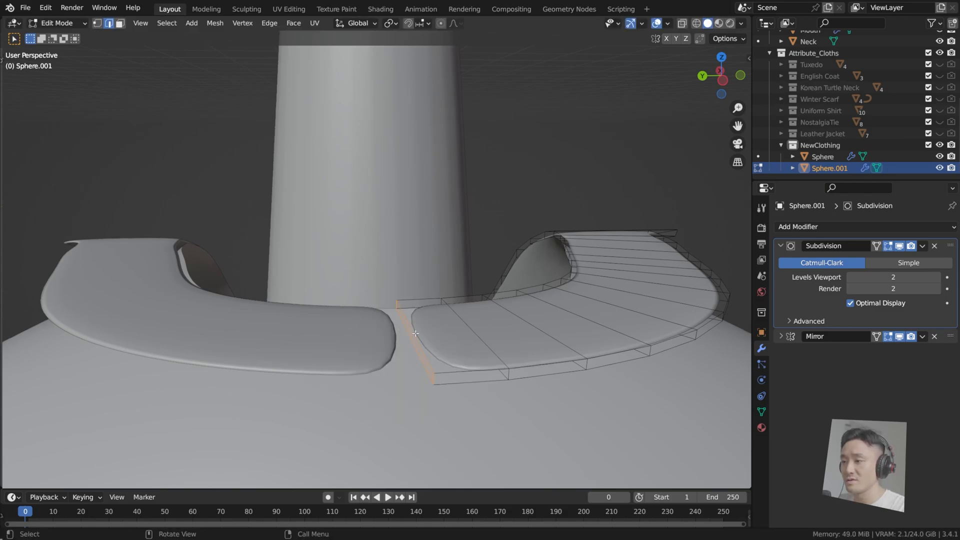
pyautogui.moveTo(374, 264); pyautogui.dragTo(436, 403)
pyautogui.rightClick(408, 336)
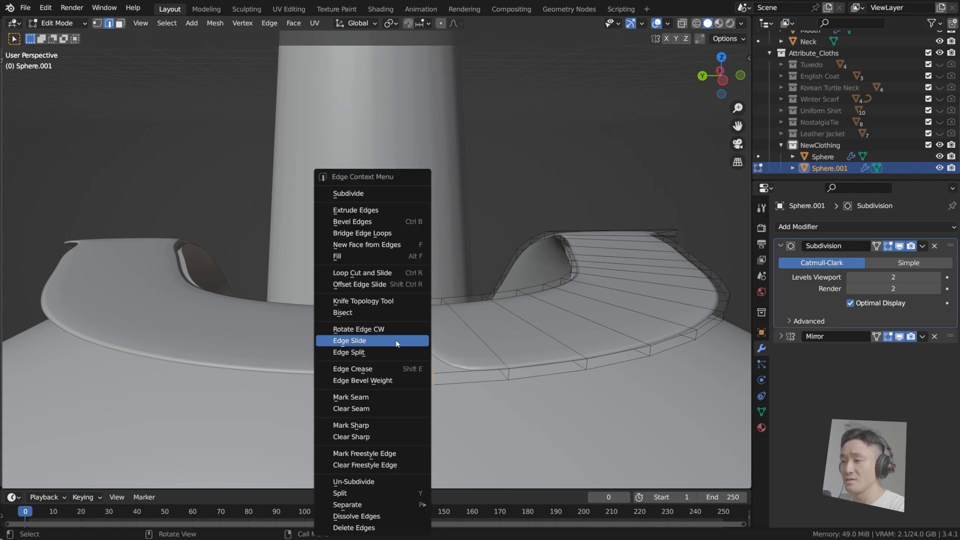
pyautogui.click(394, 351)
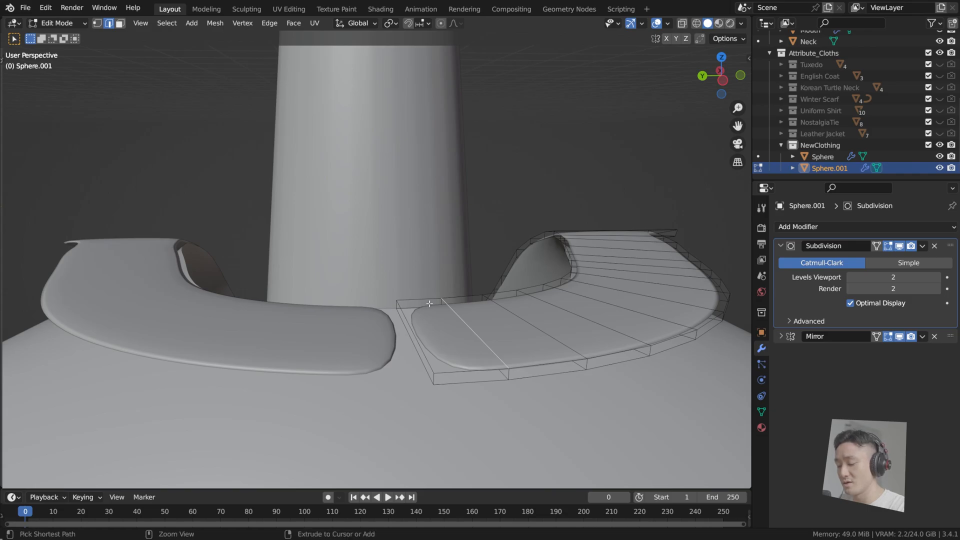
# Add one loop cut close to the collar's back centre end, with a slide factor of about 0.919
pyautogui.press('g')
pyautogui.press('g')
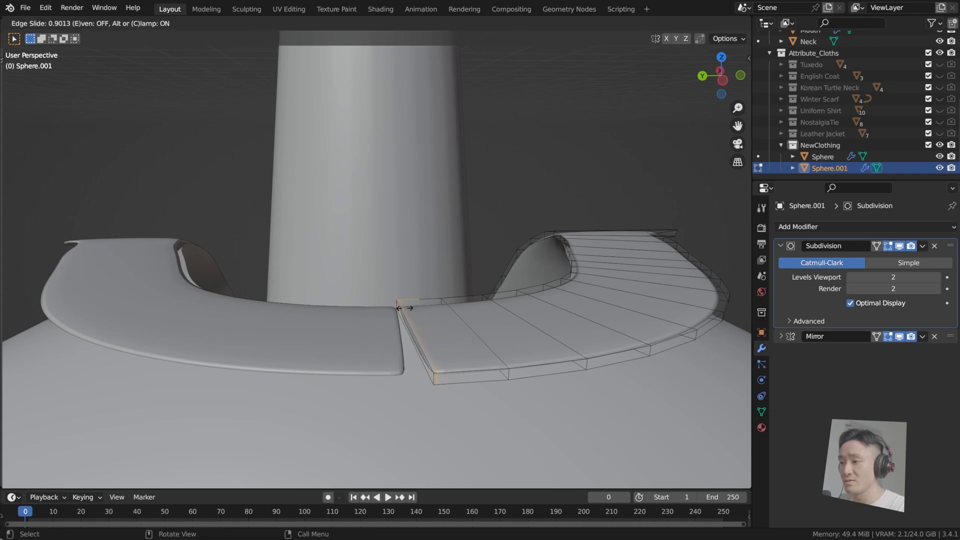
pyautogui.click(404, 308)
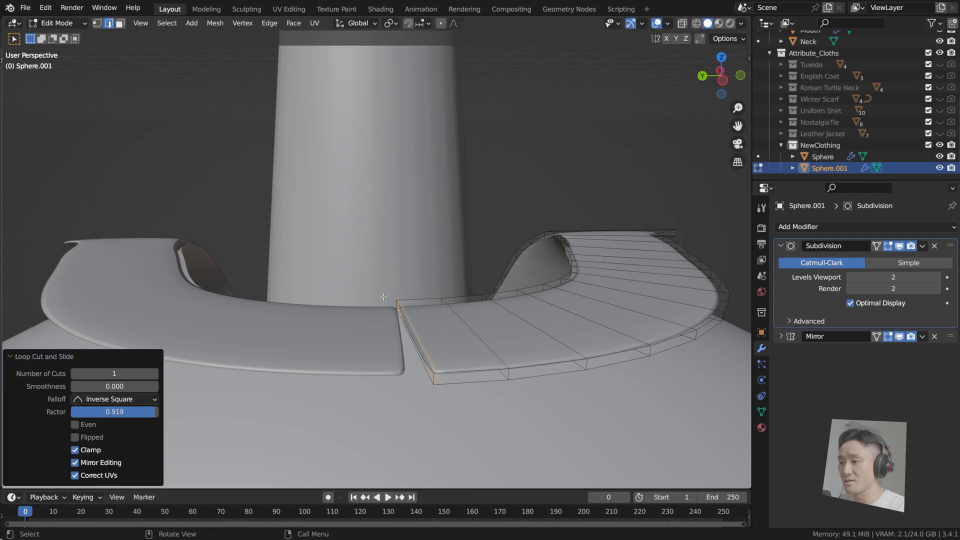
# Move the outer corner vertices at the back centre about 0.015 m in Y to close the gap between the mirrored halves
pyautogui.hotkey('alt', 'a')
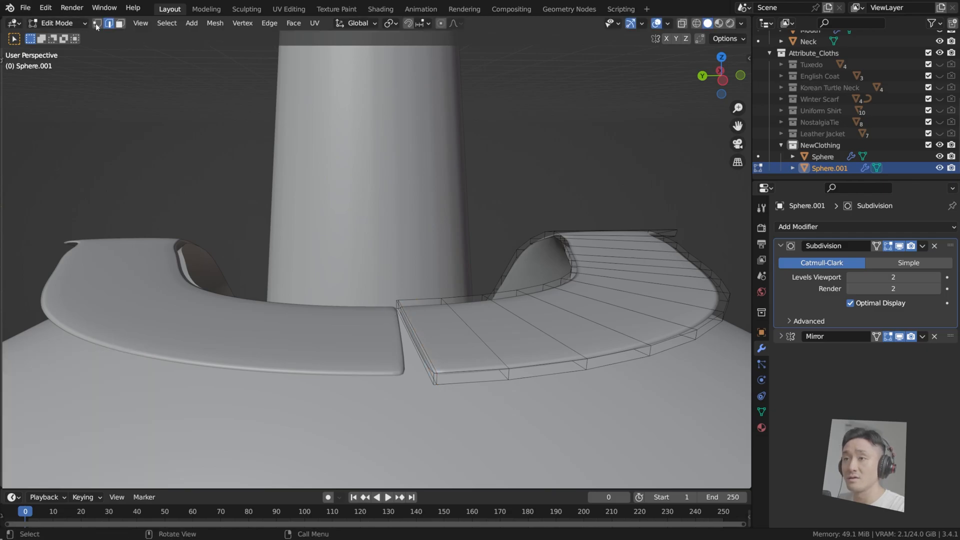
pyautogui.click(434, 372)
pyautogui.press('g')
pyautogui.press('x')
pyautogui.press('y')
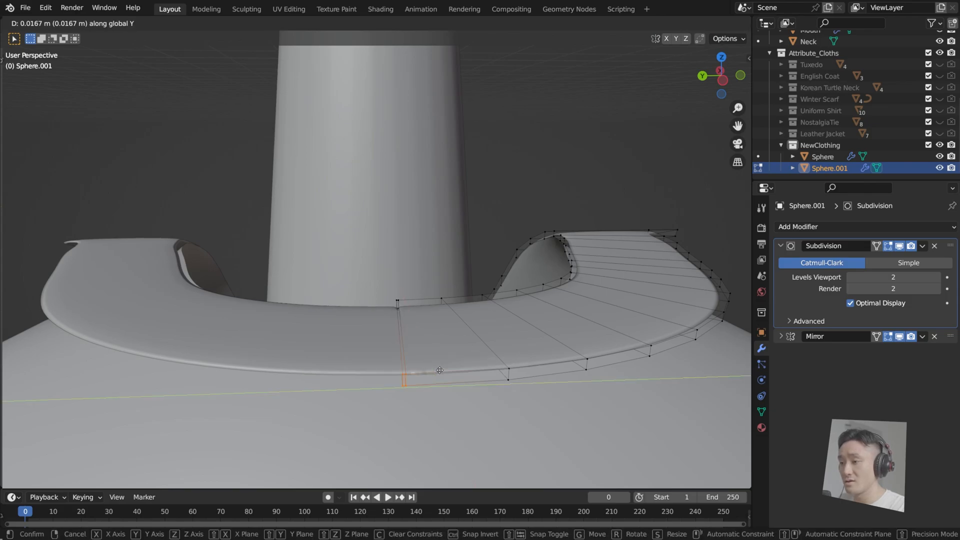
pyautogui.click(441, 371)
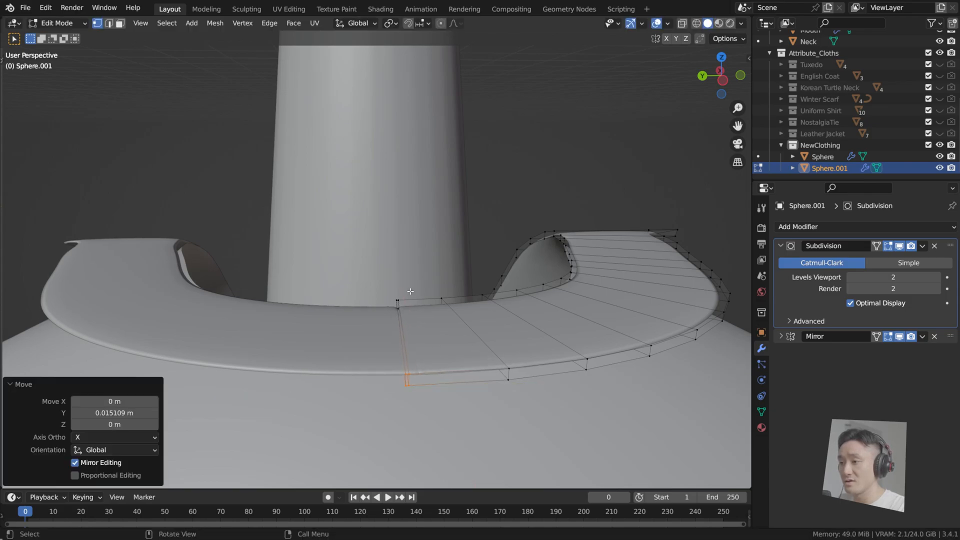
# Move the inner corner vertices at the back centre about 0.003 m in Y, and save the file
pyautogui.click(398, 302)
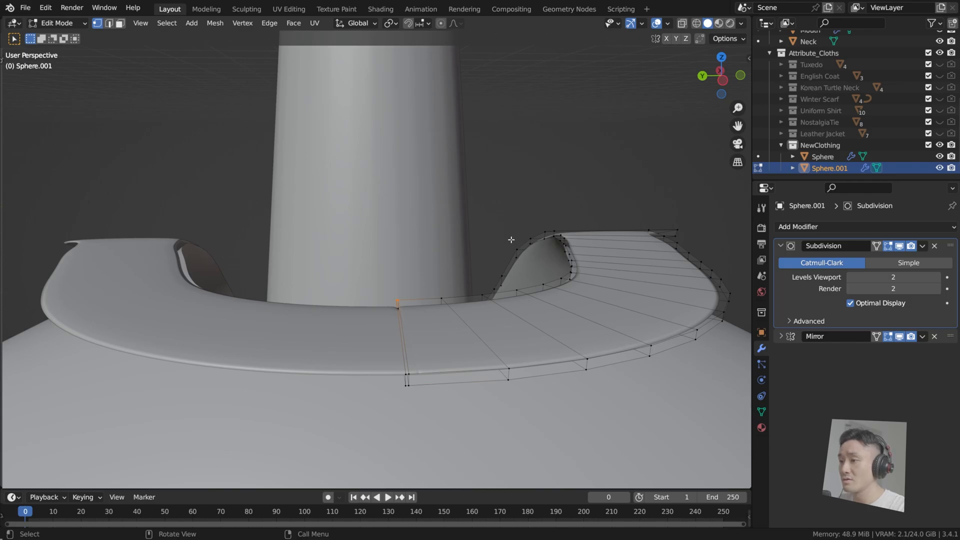
pyautogui.press('g')
pyautogui.press('y')
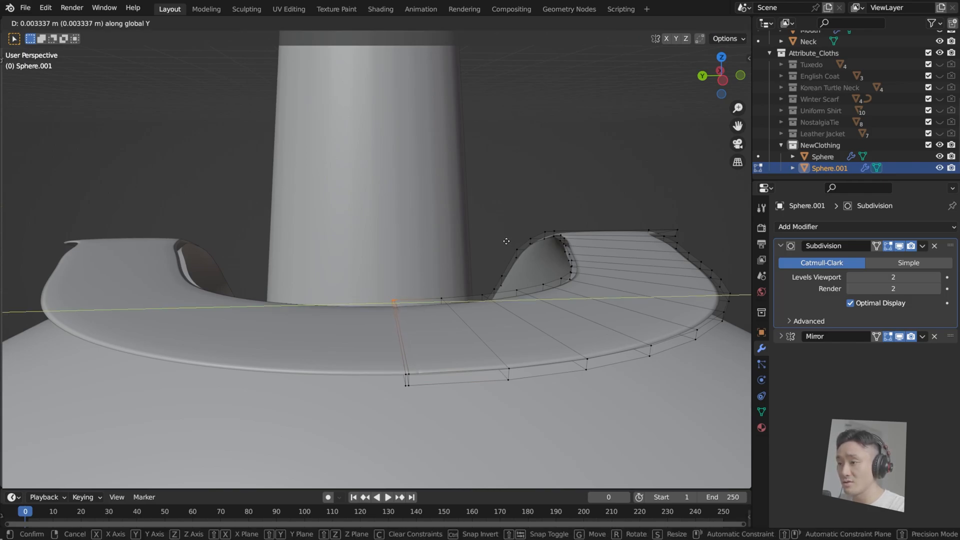
pyautogui.click(505, 242)
pyautogui.moveTo(505, 242); pyautogui.dragTo(357, 269, button='middle')
pyautogui.hotkey('ctrl', 's')
pyautogui.press('Tab')
pyautogui.press('Tab')
pyautogui.scroll(2, 319, 278)
pyautogui.hotkey('ctrl', 's')
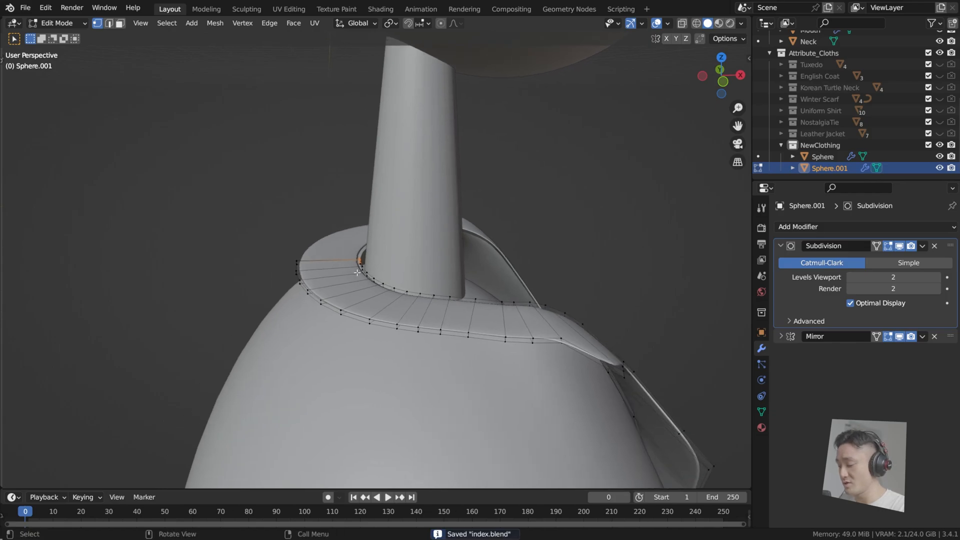
# Turn on X-ray in front view and select the vertices at the collar's outer back end
pyautogui.press('KP_3')
pyautogui.press('KP_1')
pyautogui.scroll(3, 269, 228)
pyautogui.keyDown('shift'); pyautogui.moveTo(267, 227); pyautogui.dragTo(381, 238, button='middle'); pyautogui.keyUp('shift')
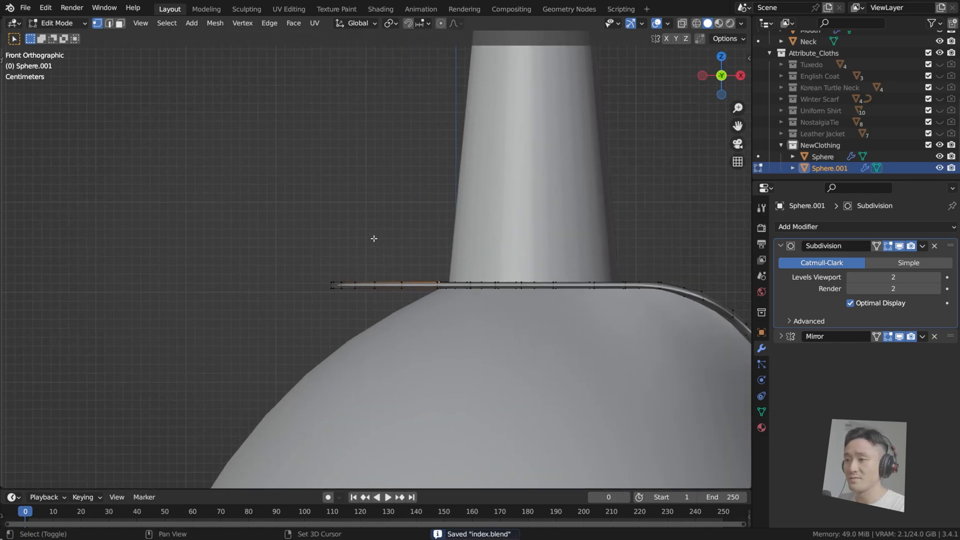
pyautogui.moveTo(282, 255); pyautogui.dragTo(362, 308)
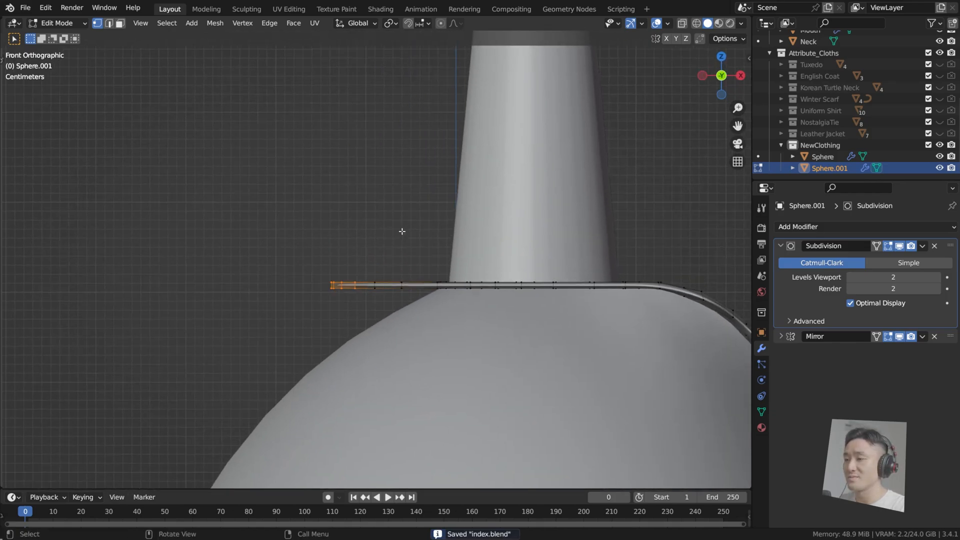
pyautogui.click(681, 23)
pyautogui.moveTo(272, 234); pyautogui.dragTo(369, 304)
pyautogui.scroll(2, 368, 243)
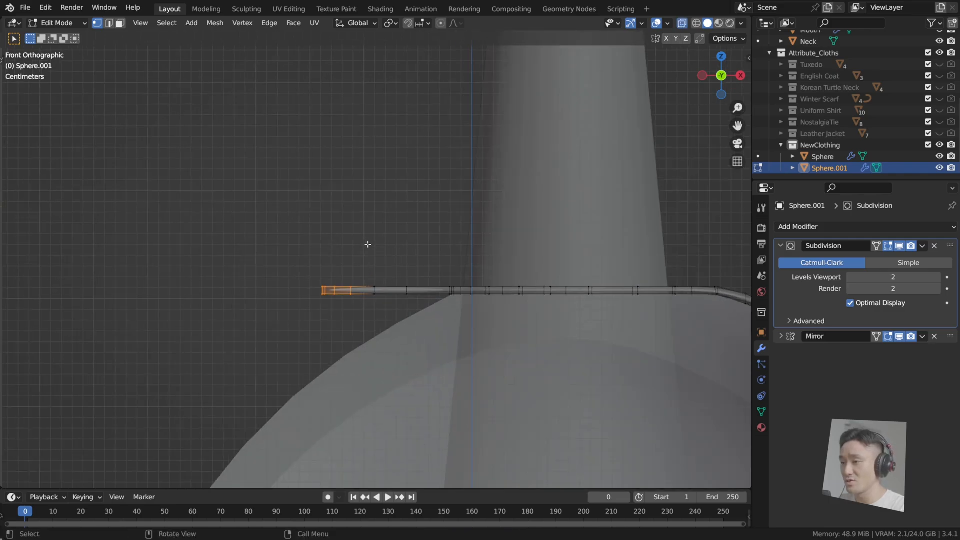
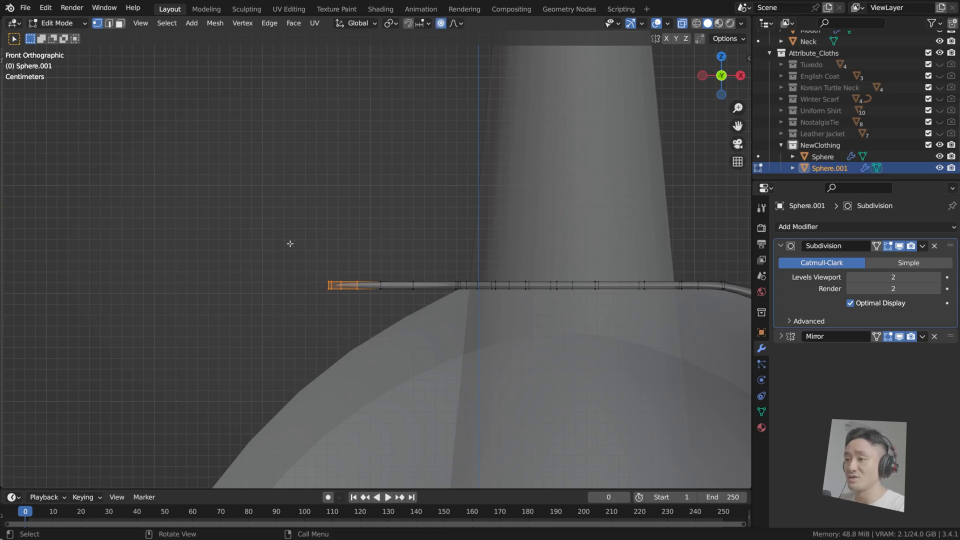
pyautogui.press('g')
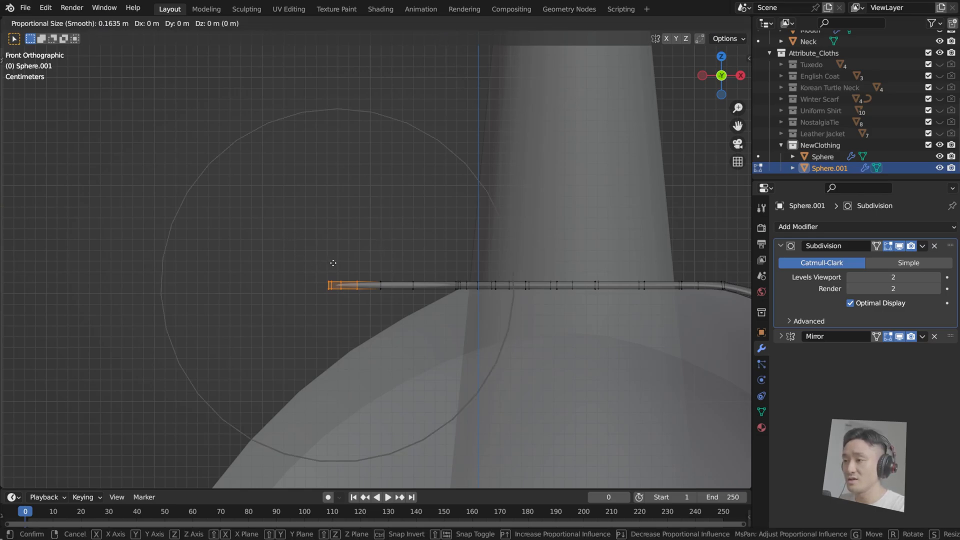
pyautogui.press('z')
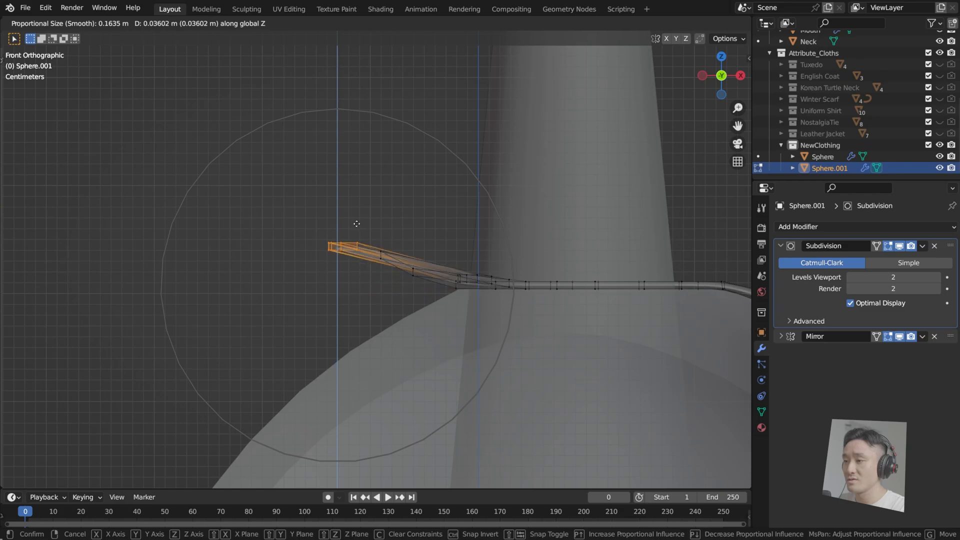
pyautogui.rightClick(353, 289)
# Select a slightly wider group of outer back vertices and lower it about 0.018 m in Z, using smooth proportional editing at size 0.164
pyautogui.moveTo(298, 245); pyautogui.dragTo(383, 306)
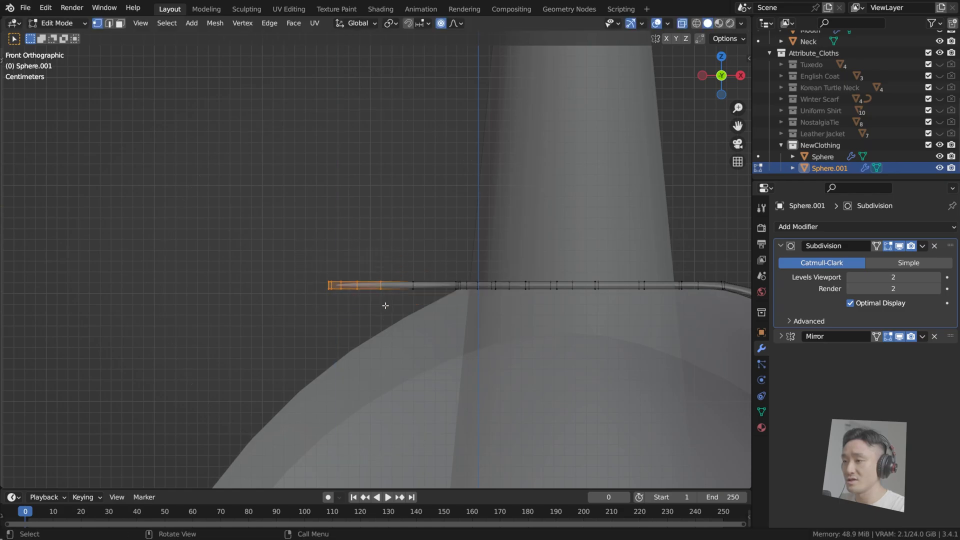
pyautogui.press('g')
pyautogui.press('z')
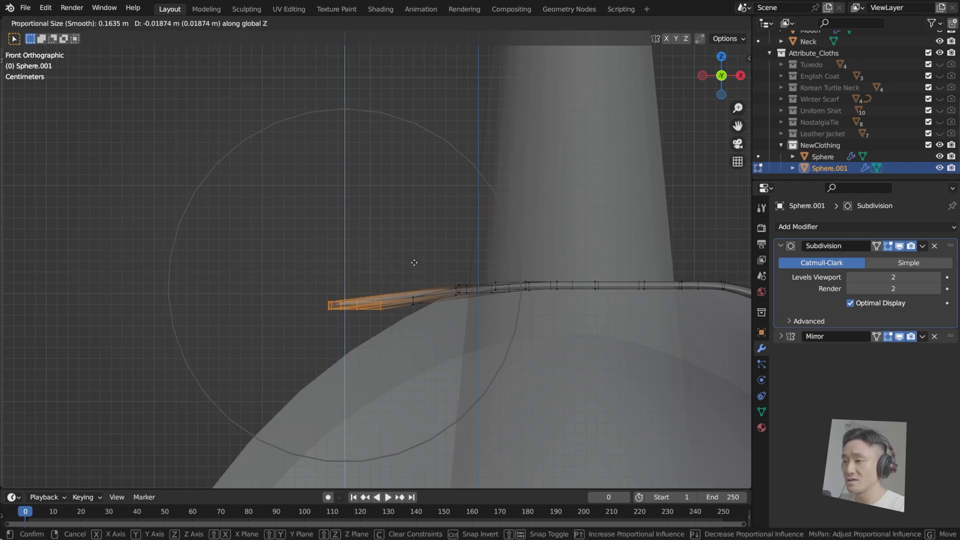
pyautogui.click(413, 260)
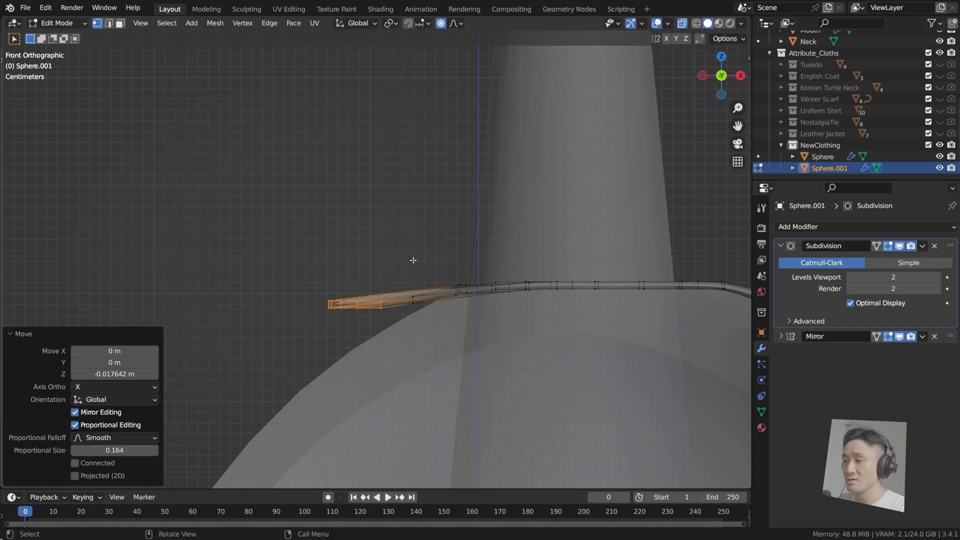
# Lower the outer back vertices about 0.015 m in Z with proportional size 0.084, and turn X-ray off
pyautogui.press('g')
pyautogui.scroll(4, 413, 260)
pyautogui.scroll(6, 413, 259)
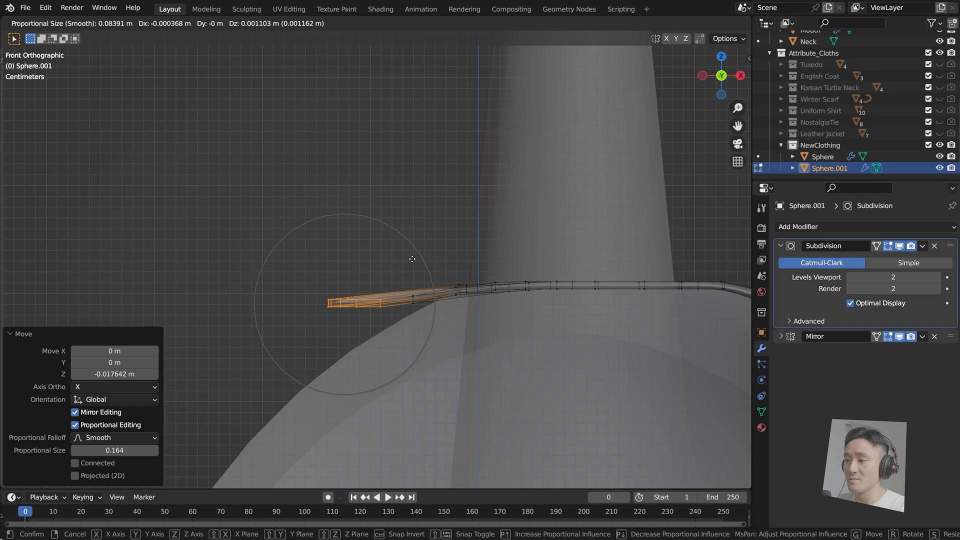
pyautogui.scroll(2, 412, 259)
pyautogui.scroll(-5, 412, 258)
pyautogui.press('z')
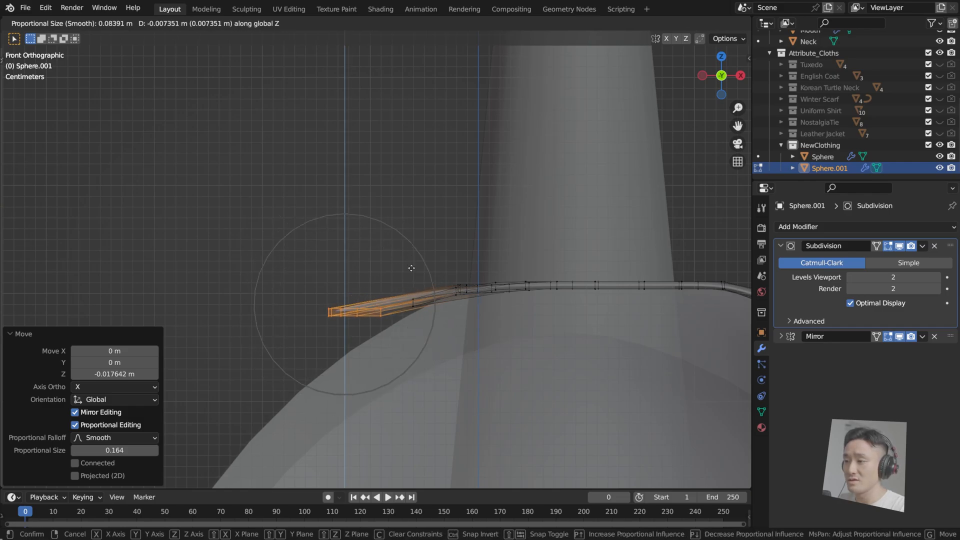
pyautogui.click(421, 239)
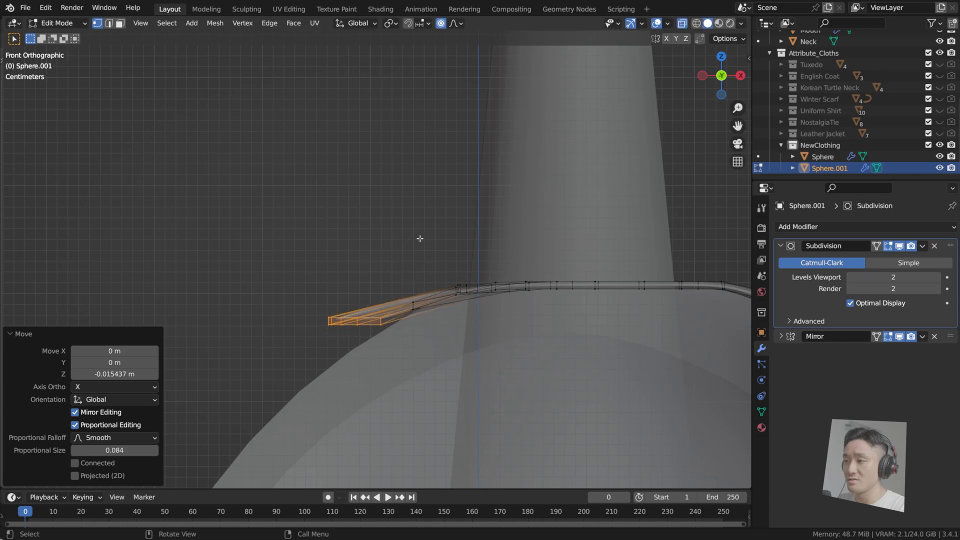
pyautogui.click(684, 24)
pyautogui.moveTo(407, 167); pyautogui.dragTo(394, 229, button='middle')
pyautogui.click(393, 230)
# Reselect the outer back vertices in front view and lower them about 0.023 m in Z toward the body
pyautogui.moveTo(325, 206); pyautogui.dragTo(350, 257, button='middle')
pyautogui.press('KP_3')
pyautogui.press('KP_1')
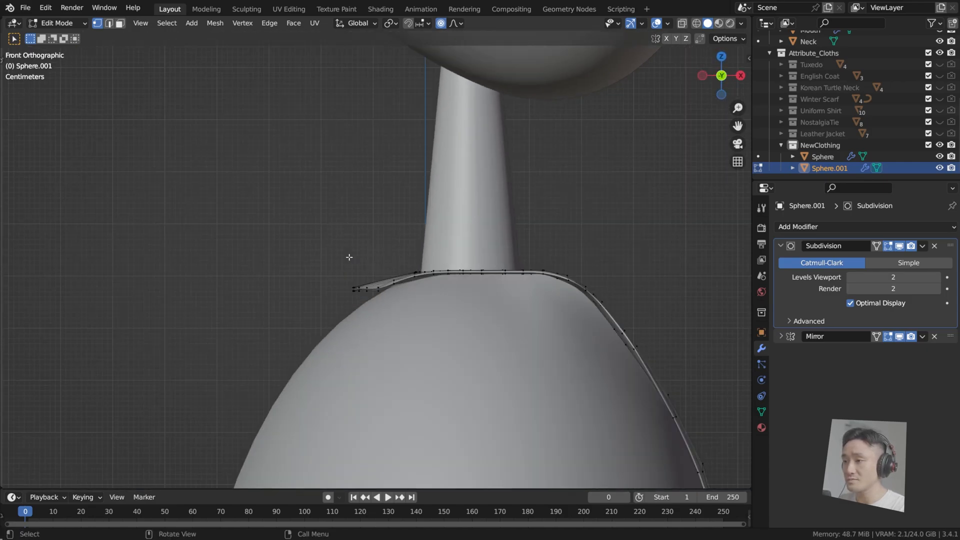
pyautogui.scroll(3, 349, 265)
pyautogui.keyDown('shift'); pyautogui.moveTo(336, 296); pyautogui.dragTo(385, 252, button='middle'); pyautogui.keyUp('shift')
pyautogui.moveTo(370, 226); pyautogui.dragTo(418, 279)
pyautogui.scroll(4, 400, 270)
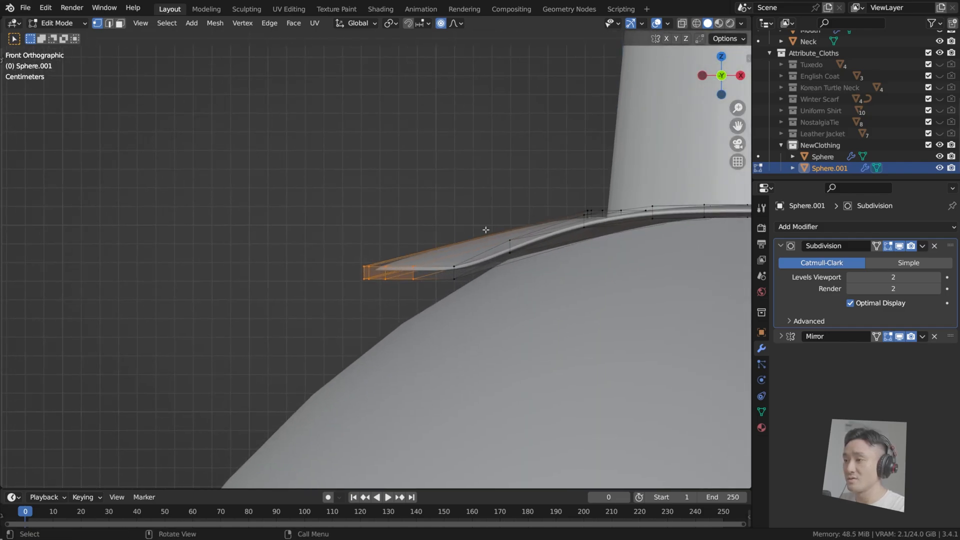
pyautogui.press('g')
pyautogui.press('z')
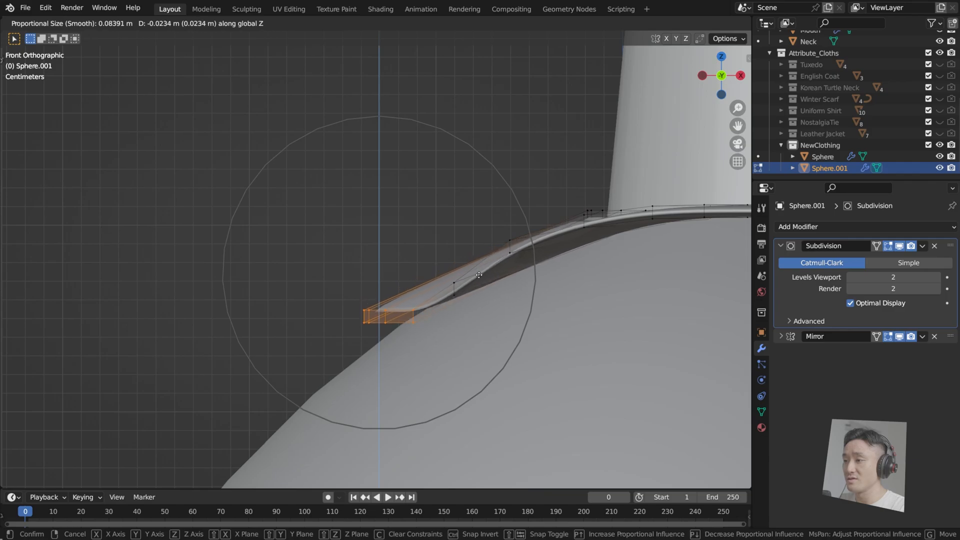
pyautogui.click(488, 273)
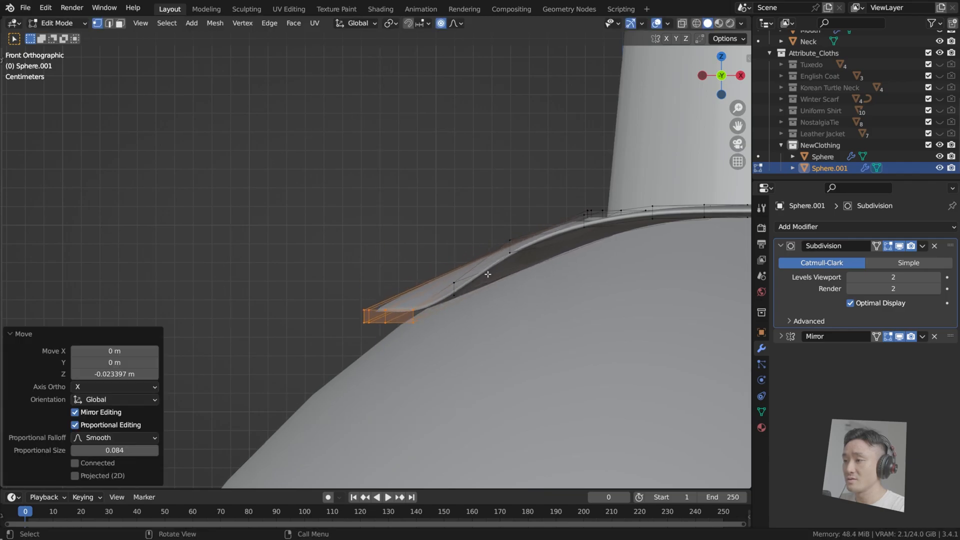
# Tilt the outer back vertices about -26.4° to follow the body's slope and lower them about 0.008 m in Z
pyautogui.press('r')
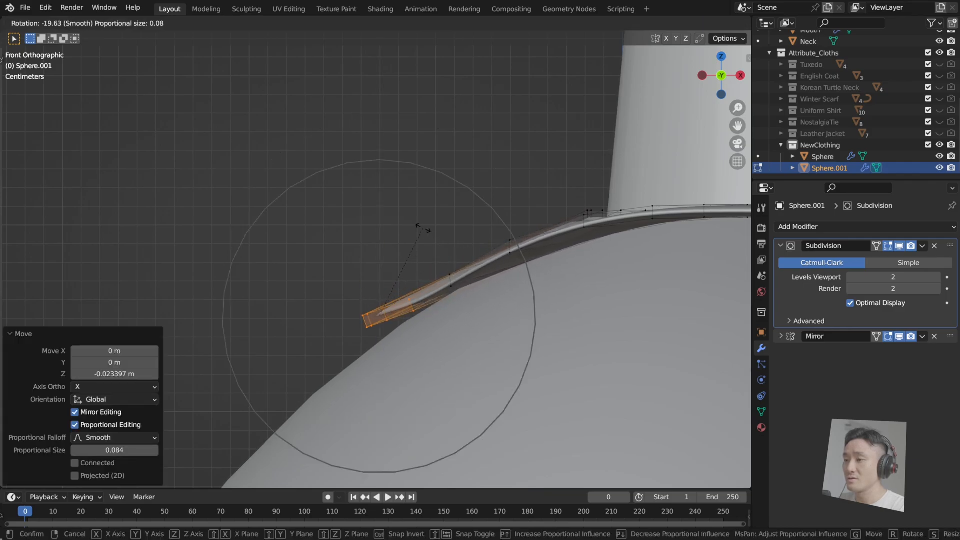
pyautogui.click(413, 226)
pyautogui.press('g')
pyautogui.press('z')
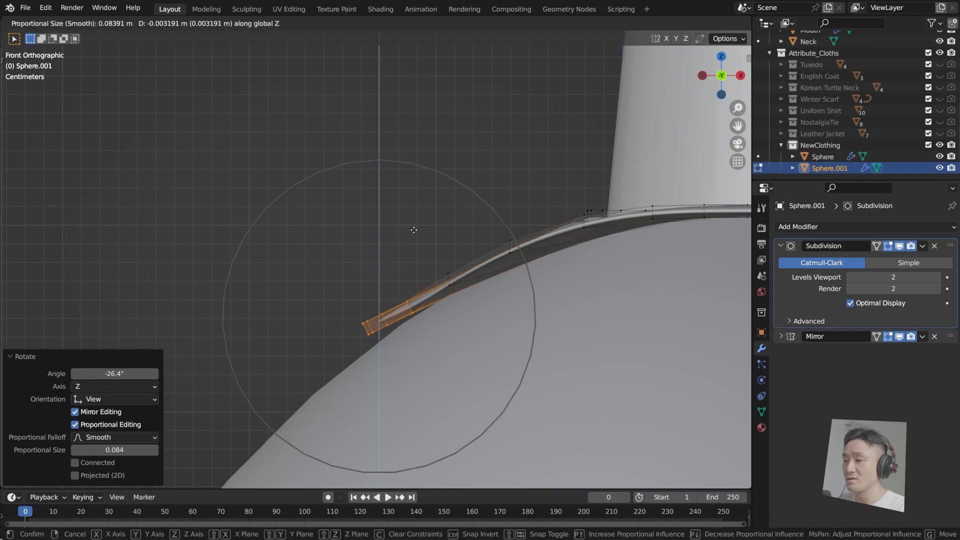
pyautogui.click(422, 238)
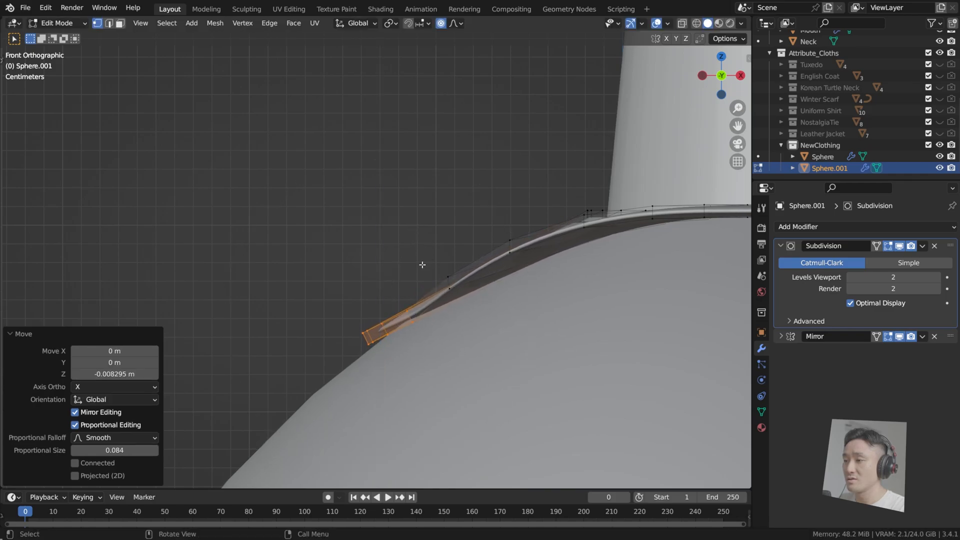
pyautogui.press('r')
pyautogui.click(414, 253)
# Select the next outer-edge vertices in front of the back end and lower them about 0.011 m in Z
pyautogui.click(445, 274)
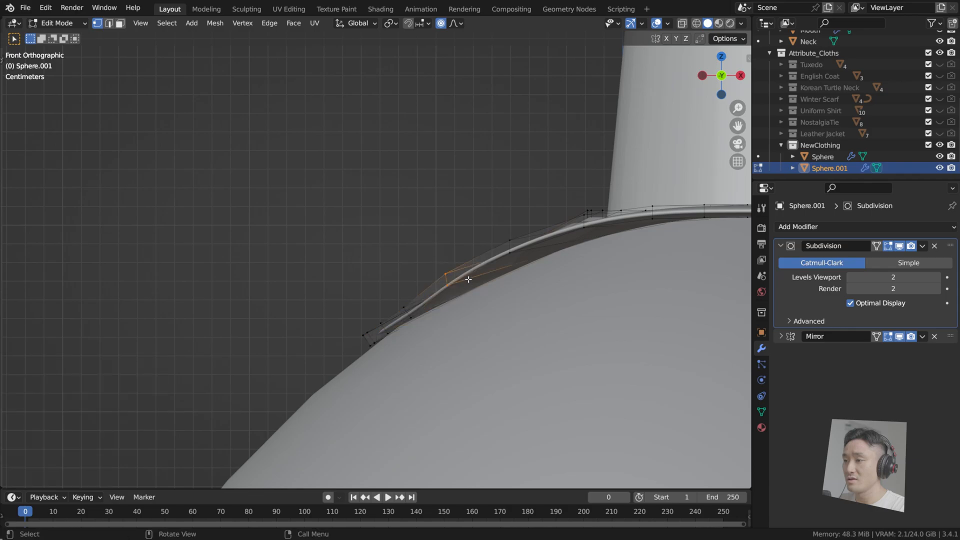
pyautogui.keyDown('shift'); pyautogui.moveTo(467, 278); pyautogui.dragTo(435, 290, button='middle'); pyautogui.keyUp('shift')
pyautogui.moveTo(410, 250); pyautogui.dragTo(499, 322)
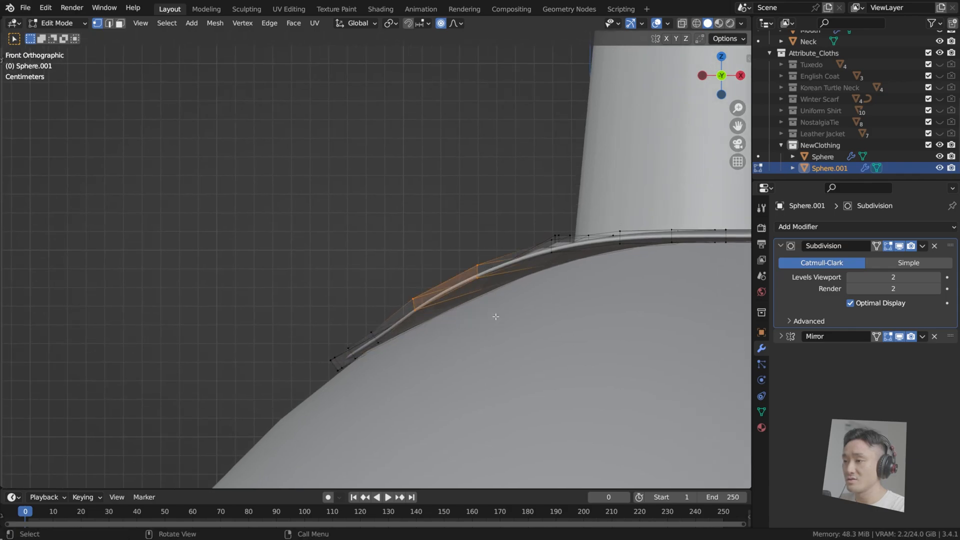
pyautogui.press('g')
pyautogui.press('z')
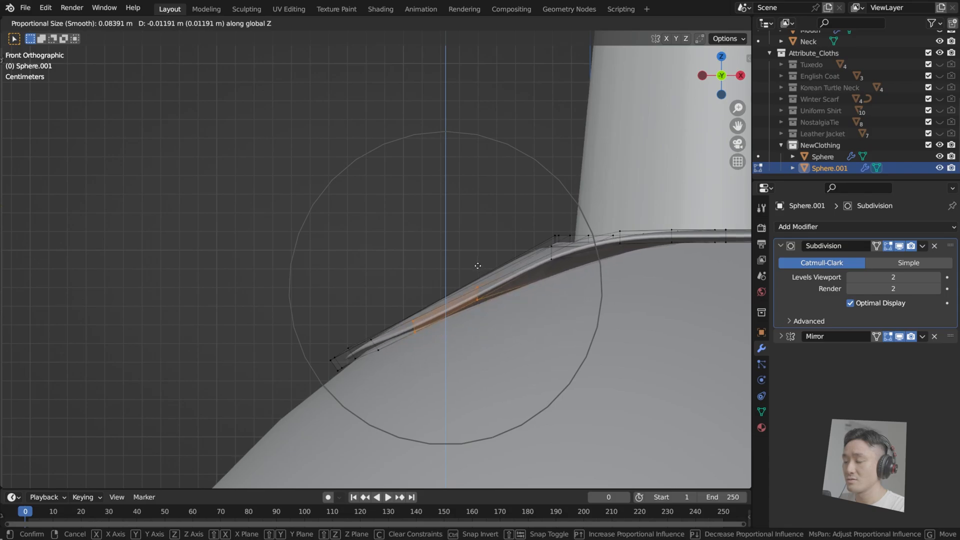
pyautogui.click(479, 265)
pyautogui.keyDown('shift'); pyautogui.moveTo(481, 265); pyautogui.dragTo(428, 265, button='middle'); pyautogui.keyUp('shift')
# Select the following outer-edge vertex pair and lower it about 0.012 m in Z onto the body
pyautogui.moveTo(452, 231); pyautogui.dragTo(440, 316, button='middle')
pyautogui.press('b')
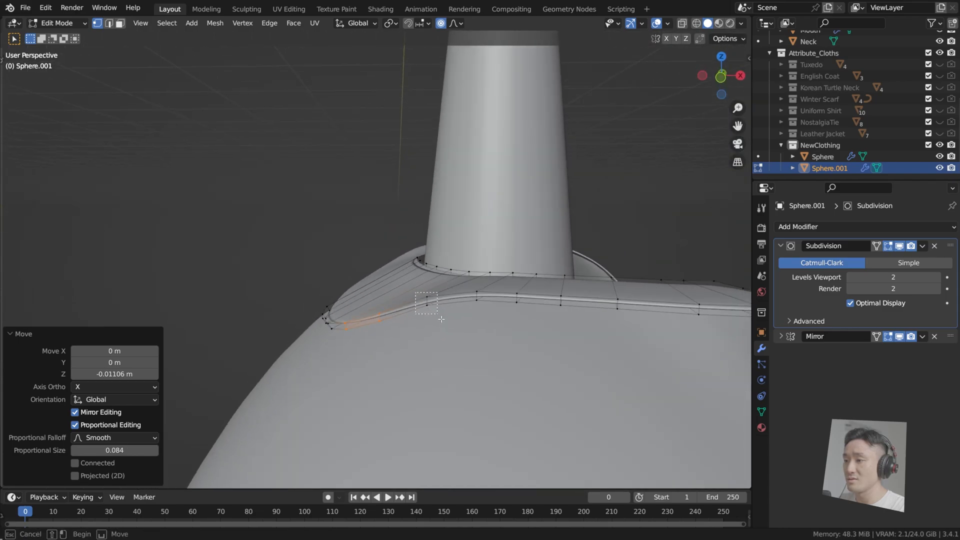
pyautogui.moveTo(416, 292); pyautogui.dragTo(439, 316)
pyautogui.moveTo(440, 316); pyautogui.dragTo(465, 318, button='middle')
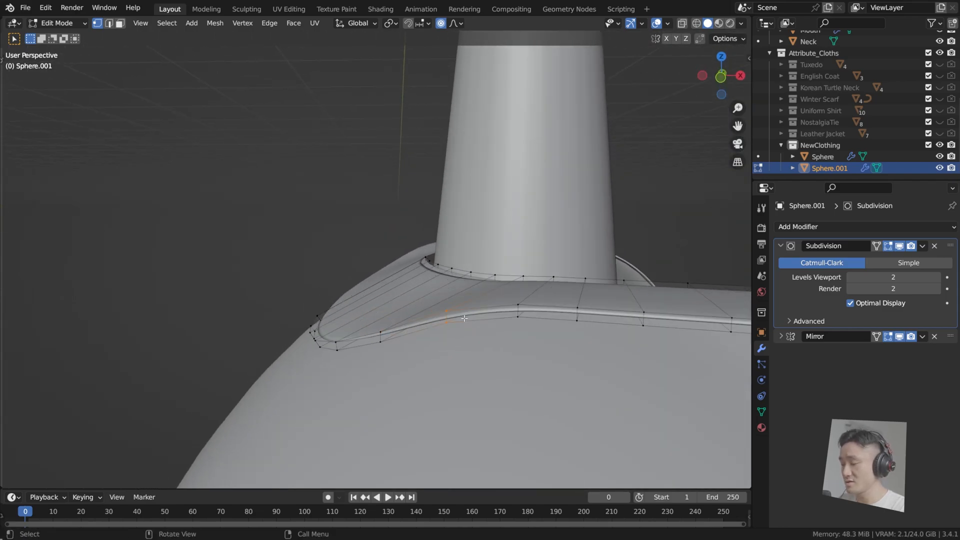
pyautogui.press('KP_3')
pyautogui.press('KP_1')
pyautogui.press('g')
pyautogui.press('z')
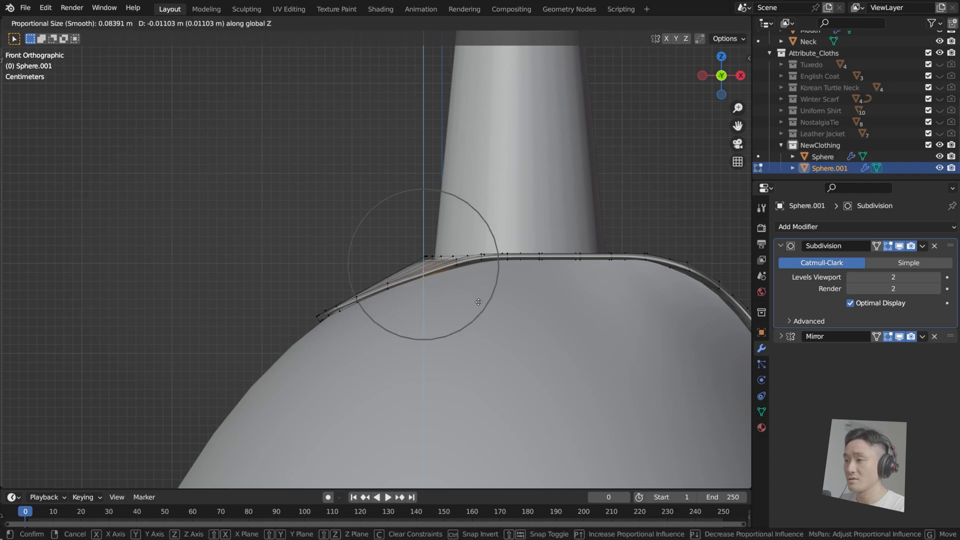
pyautogui.click(481, 304)
# Select the adjacent outer-edge vertices beside the neck and lower them about 0.007 m in Z with proportional editing
pyautogui.scroll(2, 455, 215)
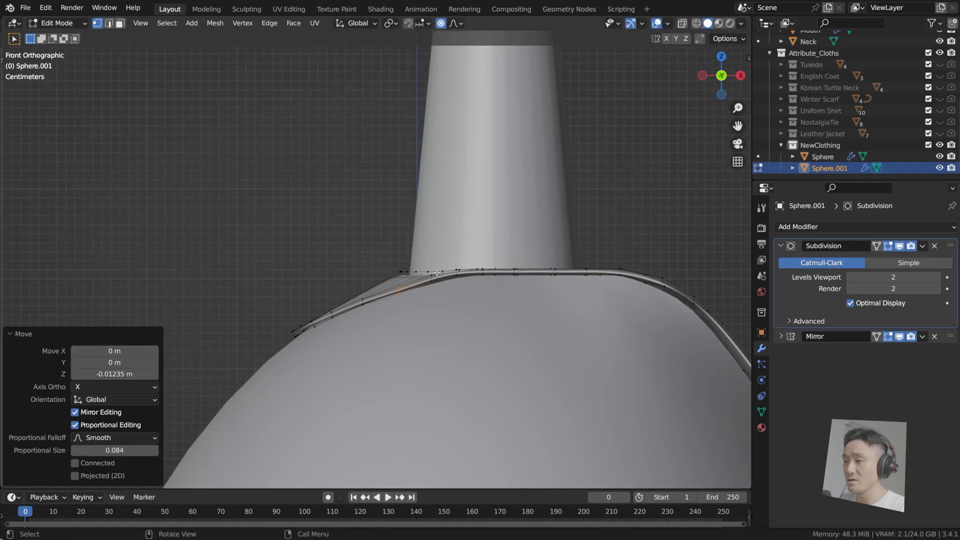
pyautogui.click(439, 292)
pyautogui.moveTo(440, 291); pyautogui.dragTo(432, 388, button='middle')
pyautogui.click(493, 357)
pyautogui.press('KP_1')
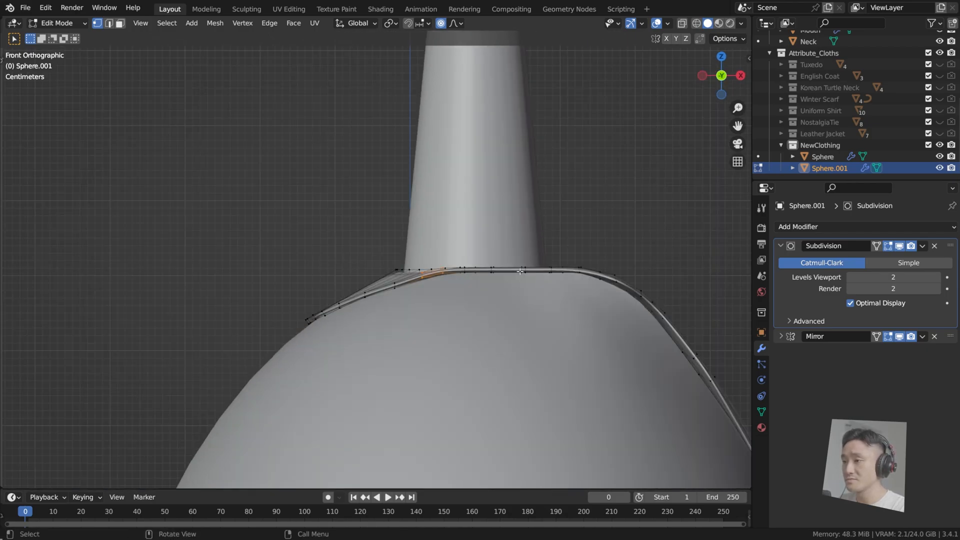
pyautogui.scroll(2, 520, 272)
pyautogui.press('g')
pyautogui.press('z')
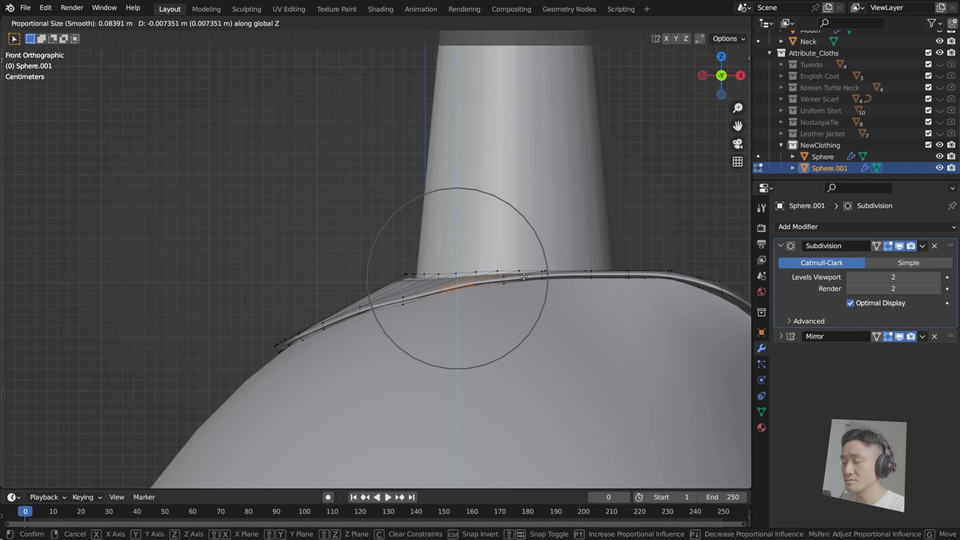
pyautogui.click(524, 277)
# Select the next outer-edge vertex pair toward the front and lower it about 0.003 m in Z with proportional editing off
pyautogui.moveTo(562, 228); pyautogui.dragTo(460, 314, button='middle')
pyautogui.click(454, 354)
pyautogui.press('g')
pyautogui.press('z')
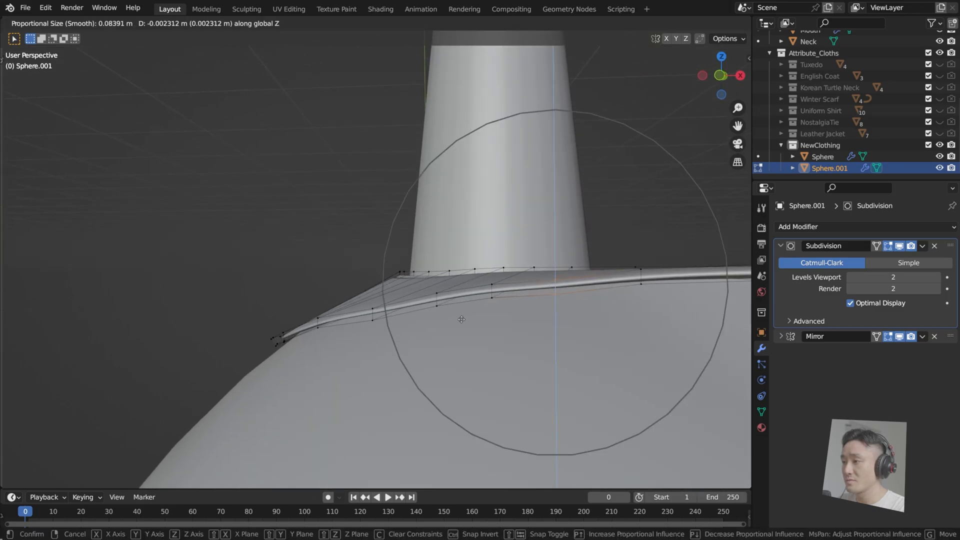
pyautogui.rightClick(463, 317)
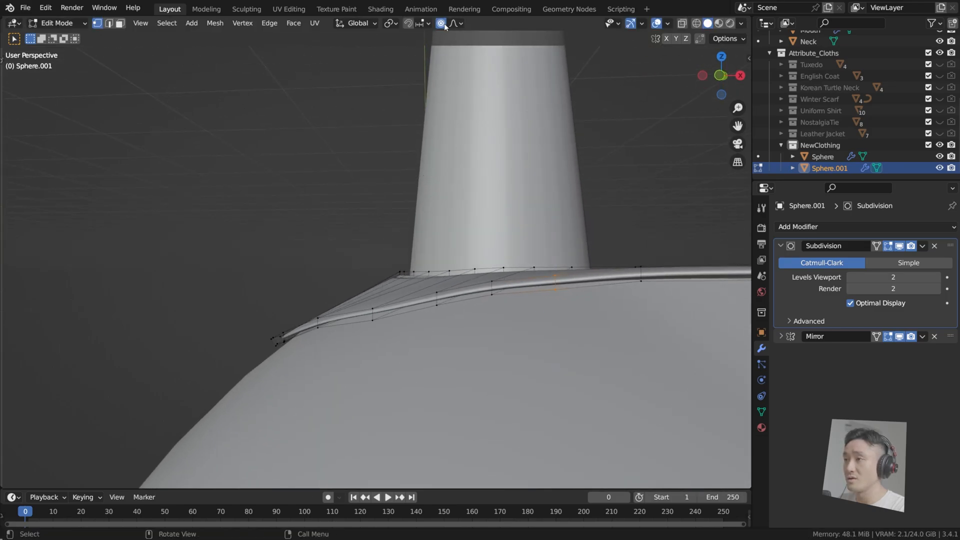
pyautogui.press('g')
pyautogui.press('z')
pyautogui.click(488, 234)
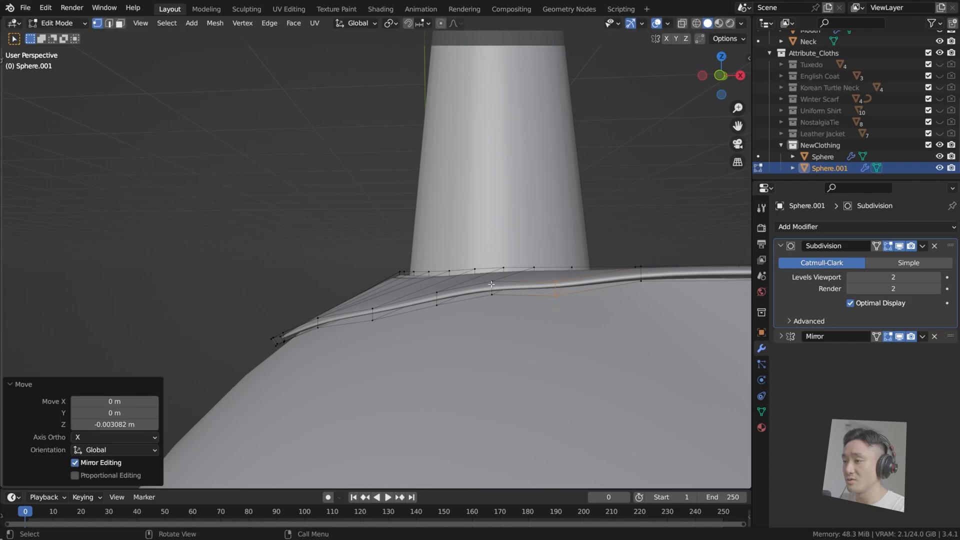
# Adjust the height of neighbouring outer-edge vertices along Z to even out the collar's curve over the shoulder
pyautogui.press('g')
pyautogui.press('z')
pyautogui.click(427, 293)
pyautogui.moveTo(415, 286); pyautogui.dragTo(451, 317)
pyautogui.press('g')
pyautogui.press('z')
pyautogui.click(450, 322)
# Select the outer-edge vertices at the front bend above the lapel and lower them about 0.016 m in Z
pyautogui.moveTo(397, 320); pyautogui.dragTo(415, 299, button='middle')
pyautogui.click(438, 364)
pyautogui.press('KP_1')
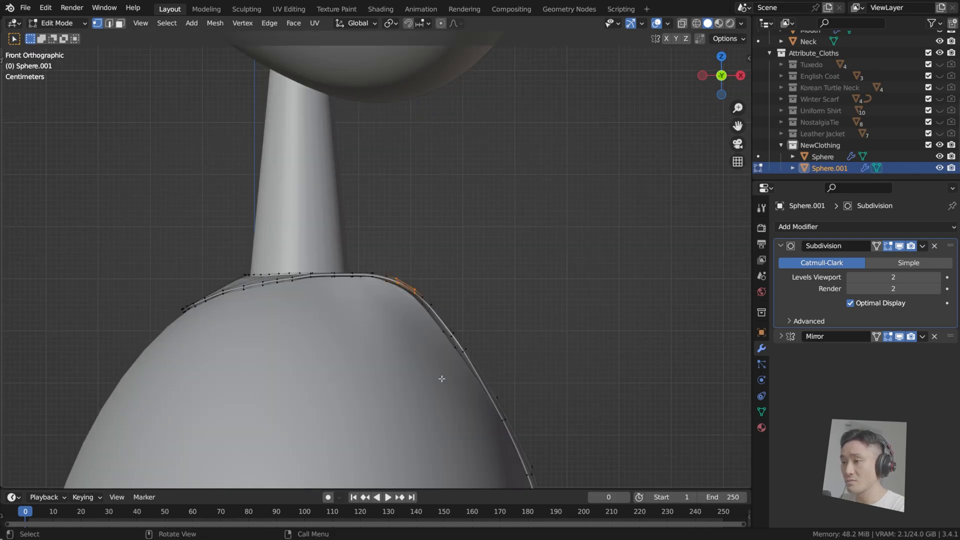
pyautogui.scroll(3, 445, 361)
pyautogui.press('g')
pyautogui.press('z')
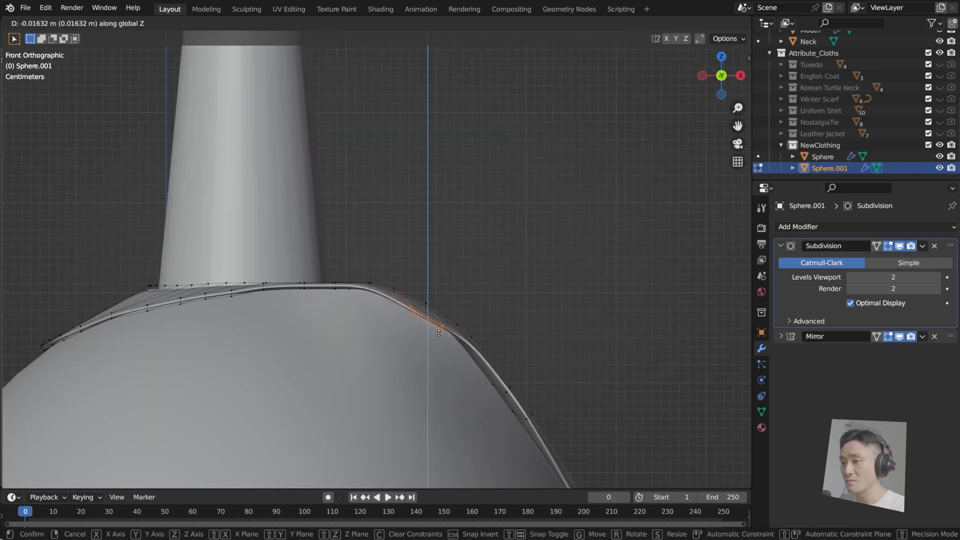
pyautogui.click(436, 338)
# Select the outer-edge vertices just behind the front bend of the collar and lower them about 0.004 m in Z
pyautogui.scroll(1, 378, 318)
pyautogui.moveTo(358, 291); pyautogui.dragTo(368, 309)
pyautogui.press('g')
pyautogui.rightClick(371, 310)
pyautogui.moveTo(371, 309); pyautogui.dragTo(357, 393, button='middle')
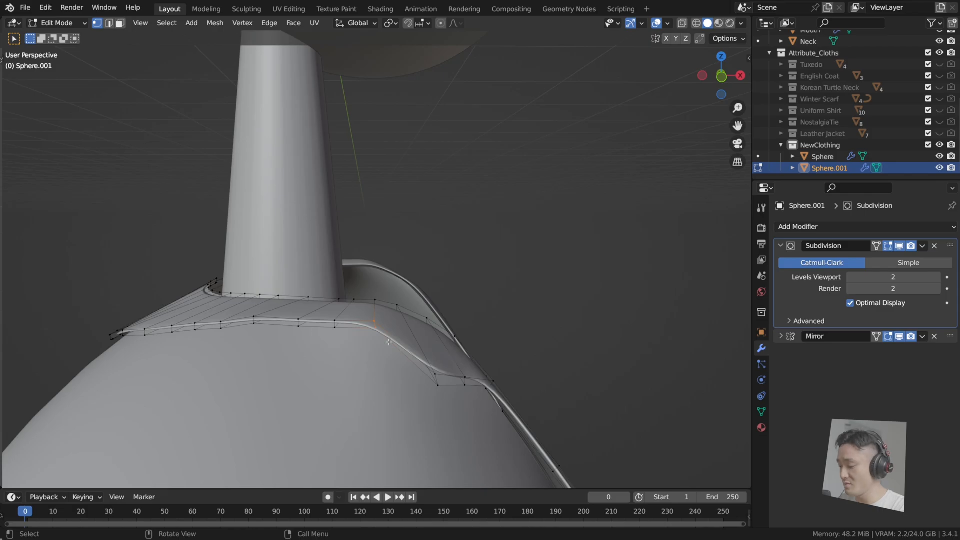
pyautogui.press('KP_1')
pyautogui.scroll(3, 389, 342)
pyautogui.press('g')
pyautogui.press('z')
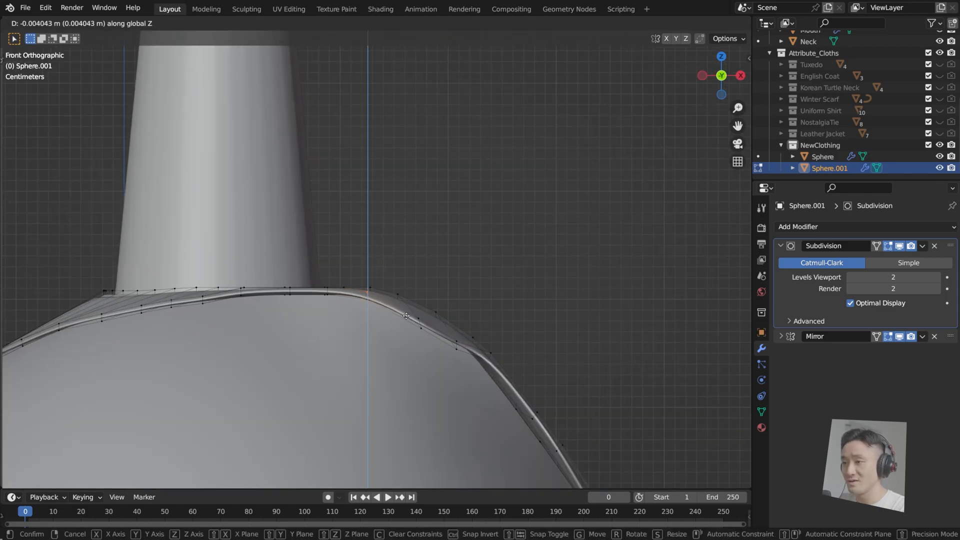
pyautogui.click(407, 321)
# Adjust three successive outer-edge vertex pairs along Z, working from the front bend toward the back of the collar
pyautogui.moveTo(335, 293); pyautogui.dragTo(326, 334, button='middle')
pyautogui.click(359, 361)
pyautogui.press('g')
pyautogui.press('z')
pyautogui.click(380, 390)
pyautogui.moveTo(293, 333); pyautogui.dragTo(317, 373)
pyautogui.press('g')
pyautogui.press('z')
pyautogui.click(317, 377)
pyautogui.moveTo(243, 330); pyautogui.dragTo(264, 367)
pyautogui.press('g')
pyautogui.press('z')
pyautogui.click(266, 371)
# Lower the next outer-edge pair toward the back about 0.003 m in Z and even out the heights of the vertices in front of it
pyautogui.moveTo(186, 330); pyautogui.dragTo(209, 359)
pyautogui.press('g')
pyautogui.press('z')
pyautogui.click(211, 364)
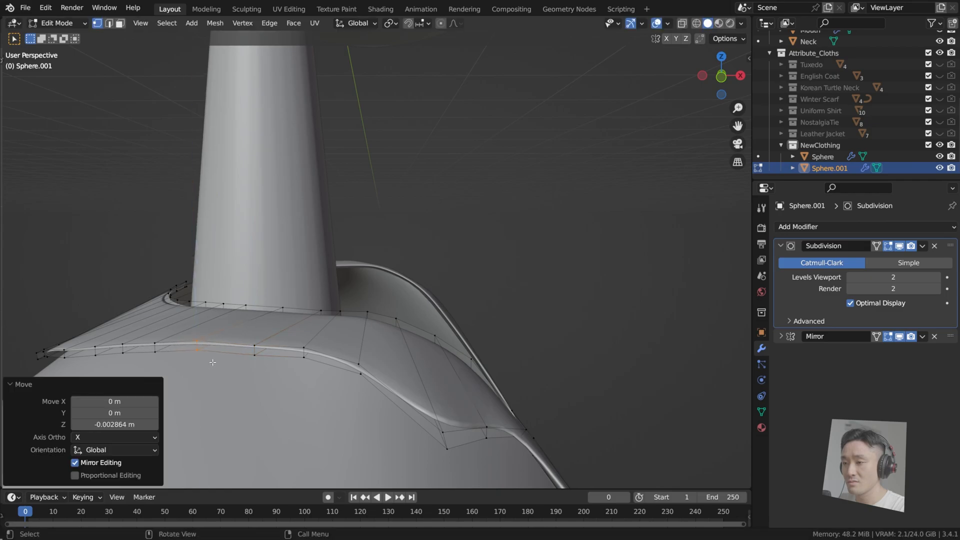
pyautogui.moveTo(244, 332); pyautogui.dragTo(264, 361)
pyautogui.press('g')
pyautogui.press('z')
pyautogui.click(263, 364)
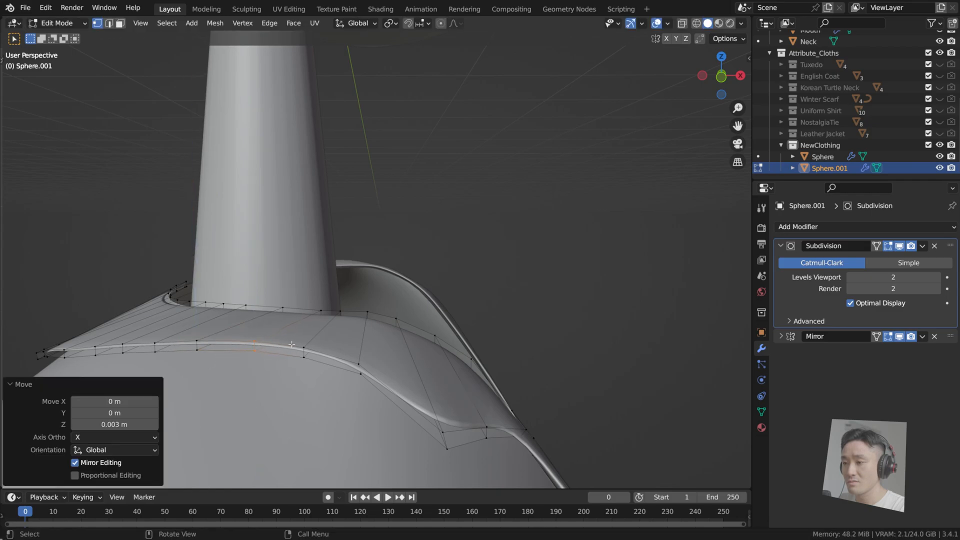
pyautogui.press('g')
pyautogui.press('z')
pyautogui.click(309, 365)
# Leave edit mode on the collar and save the file
pyautogui.moveTo(309, 365); pyautogui.dragTo(505, 251, button='middle')
pyautogui.press('Tab')
pyautogui.hotkey('ctrl', 's')
pyautogui.scroll(-1, 493, 248)
pyautogui.click(494, 241)
pyautogui.scroll(3, 436, 263)
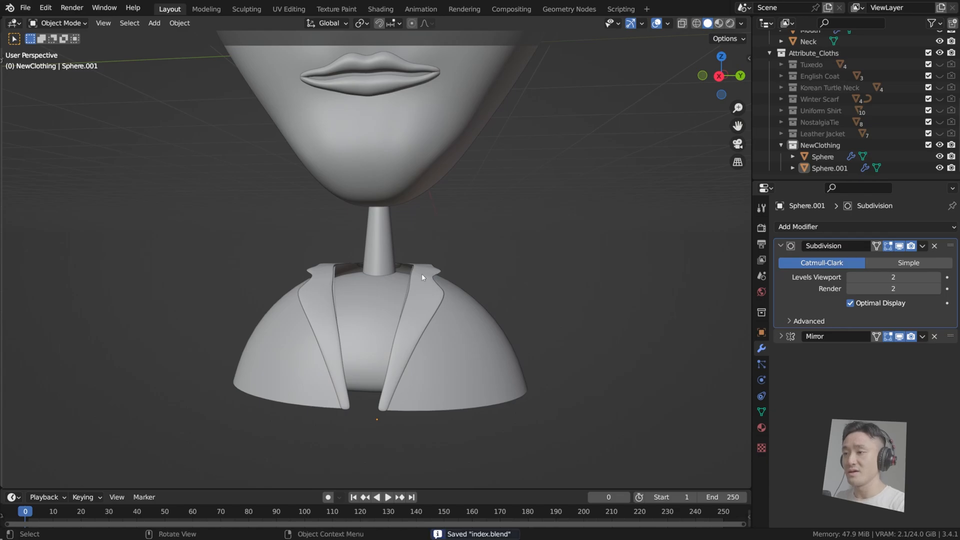
pyautogui.scroll(2, 321, 292)
pyautogui.moveTo(321, 292); pyautogui.dragTo(398, 312, button='middle')
# Select the entire collar mesh in edit mode and scale it about 1.17 along Y
pyautogui.click(295, 302)
pyautogui.press('Tab')
pyautogui.press('a')
pyautogui.scroll(3, 407, 303)
pyautogui.scroll(-2, 376, 314)
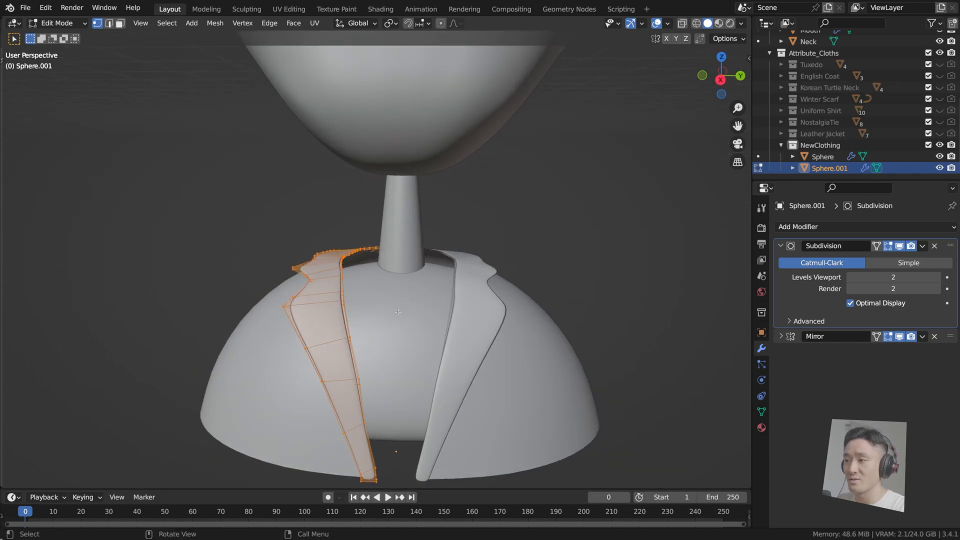
pyautogui.click(468, 238)
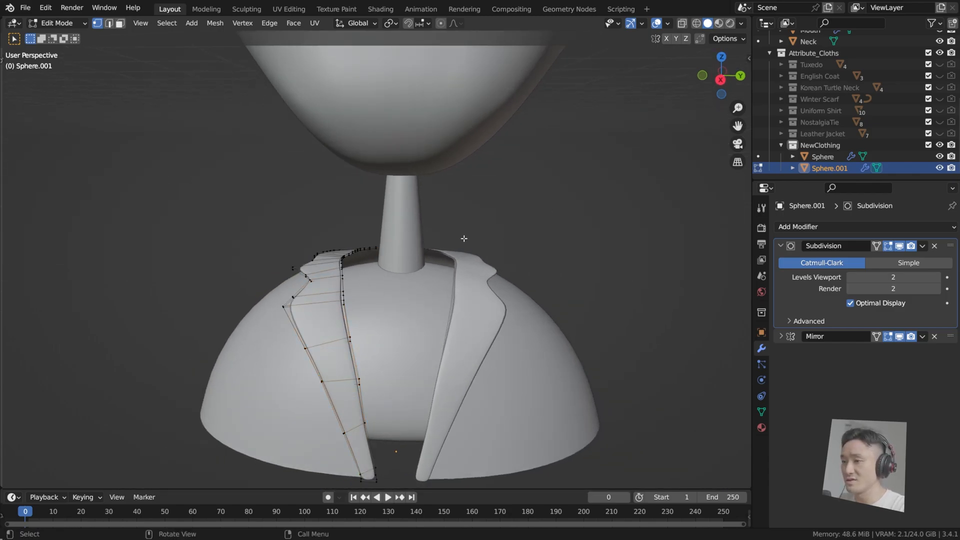
pyautogui.press('s')
pyautogui.press('x')
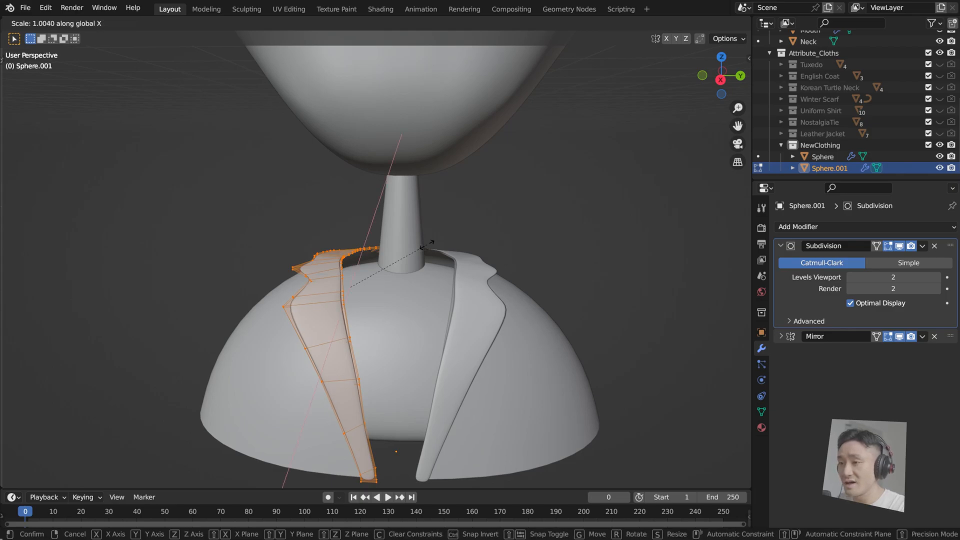
pyautogui.press('y')
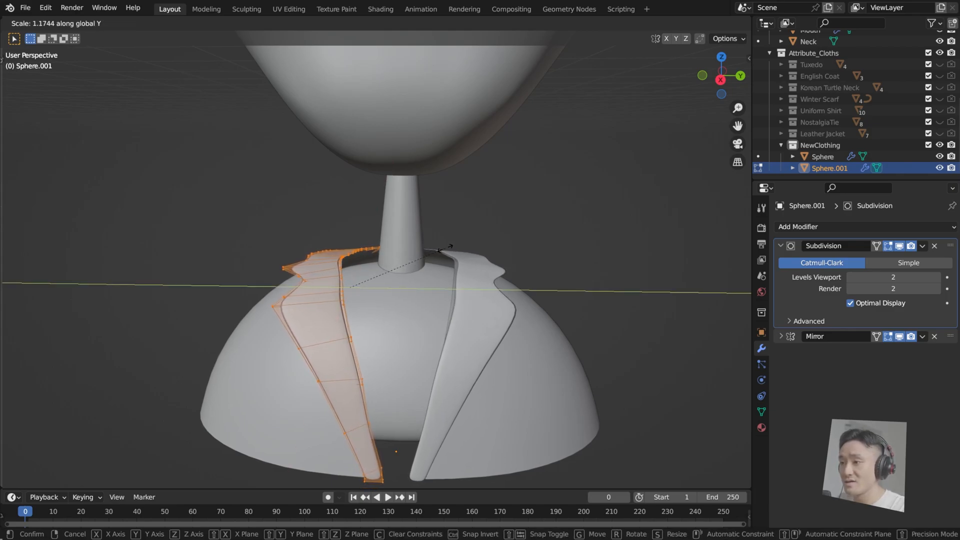
pyautogui.click(444, 248)
pyautogui.moveTo(444, 249); pyautogui.dragTo(390, 280, button='middle')
pyautogui.scroll(3, 381, 290)
pyautogui.moveTo(320, 348); pyautogui.dragTo(509, 294, button='middle')
pyautogui.click(796, 246)
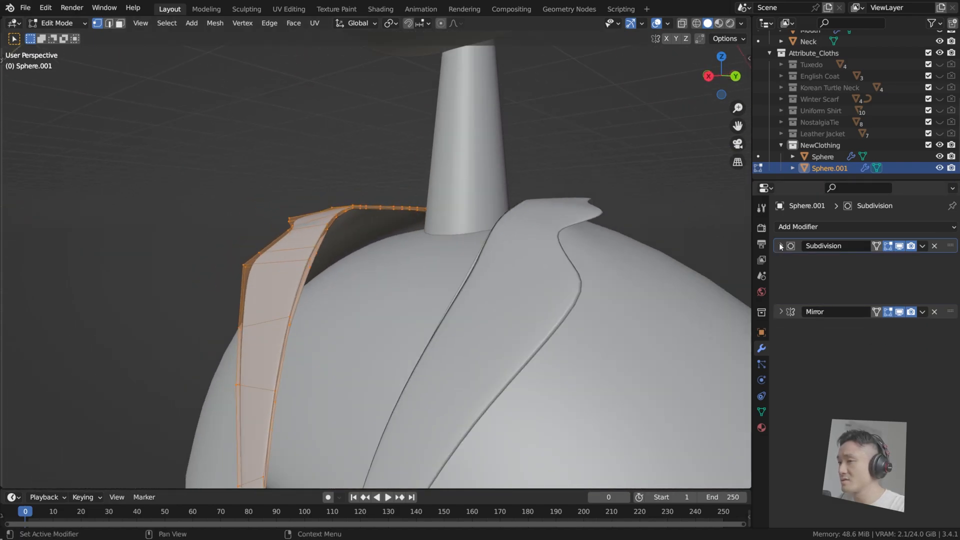
pyautogui.click(816, 227)
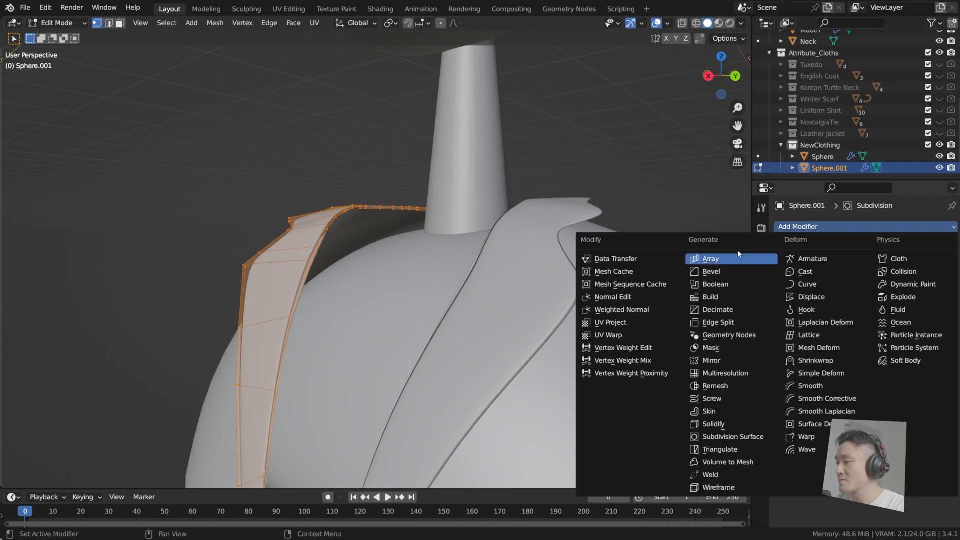
pyautogui.moveTo(481, 263); pyautogui.dragTo(400, 200, button='middle')
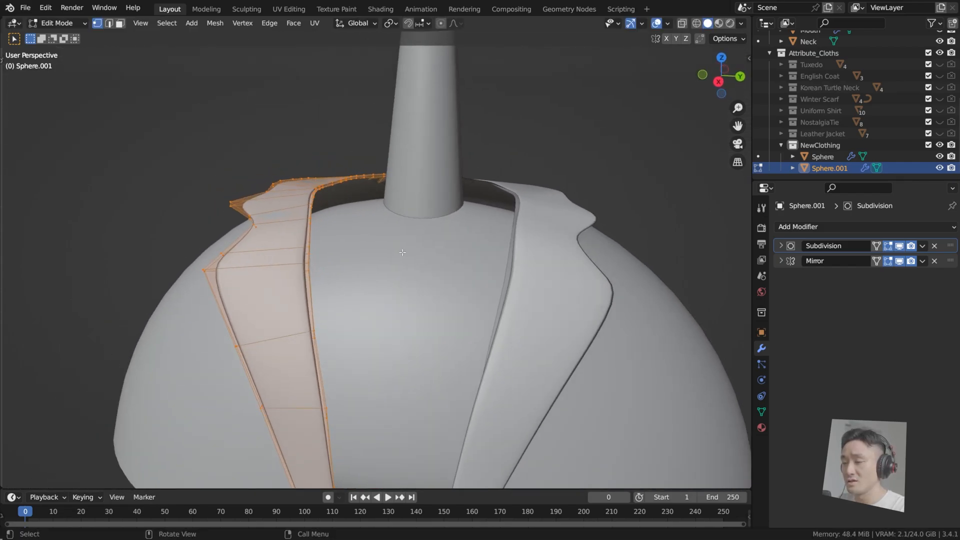
# Shift the whole collar half about 0.009 m along Y and check how it sits around the neck
pyautogui.press('g')
pyautogui.press('y')
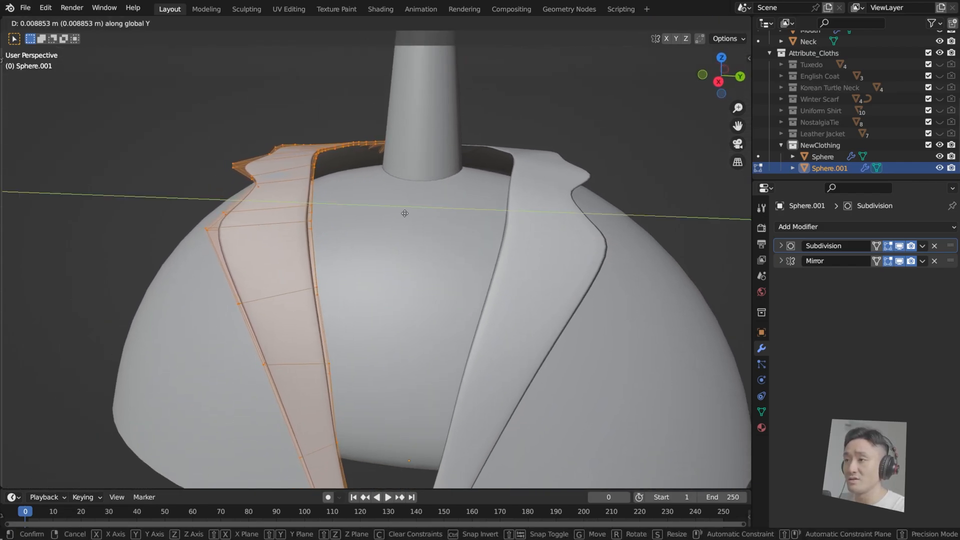
pyautogui.click(406, 213)
pyautogui.moveTo(407, 212); pyautogui.dragTo(470, 175, button='middle')
pyautogui.press('Tab')
pyautogui.click(381, 133)
pyautogui.moveTo(364, 184); pyautogui.dragTo(368, 159, button='middle')
pyautogui.press('Tab')
pyautogui.scroll(3, 377, 231)
# Undo the collar's shift and scaling along Y
pyautogui.hotkey('ctrl', 'z')
pyautogui.hotkey('ctrl', 'z')
pyautogui.hotkey('ctrl', 'z')
pyautogui.hotkey('ctrl', 'z')
pyautogui.hotkey('ctrl', 'z')
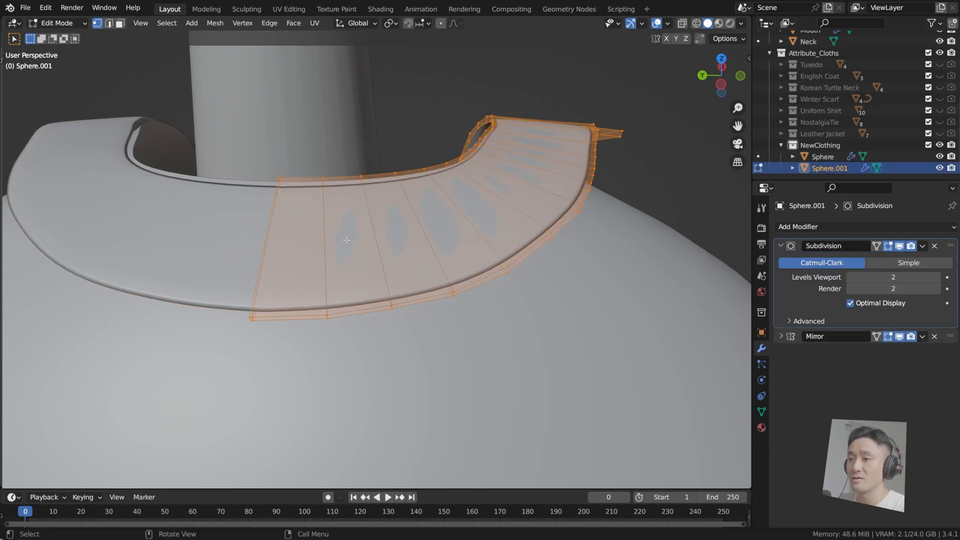
pyautogui.hotkey('ctrl', 'z')
# Save the file and show the collar mesh from above with X-ray turned on
pyautogui.scroll(-4, 330, 221)
pyautogui.hotkey('ctrl', 's')
pyautogui.moveTo(435, 167); pyautogui.dragTo(260, 214, button='middle')
pyautogui.press('KP_7')
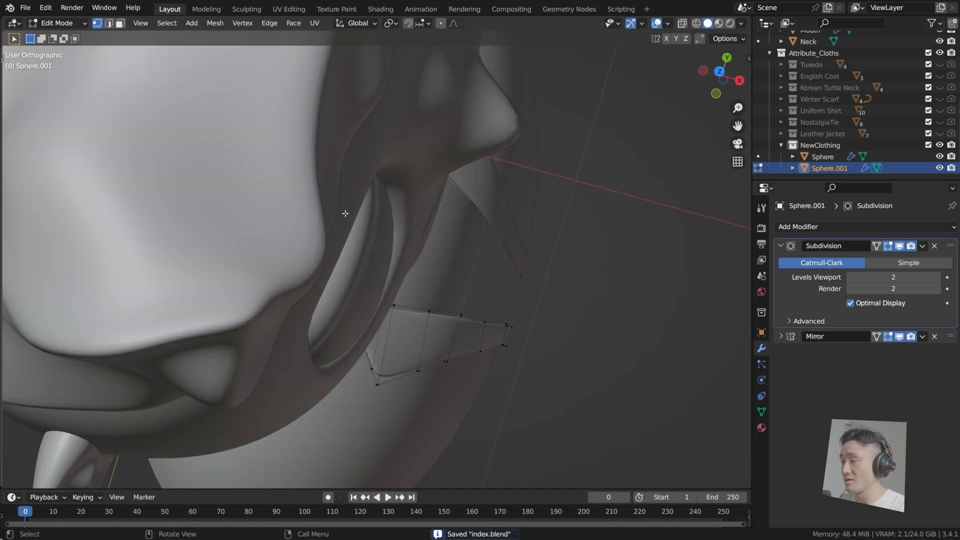
pyautogui.click(682, 24)
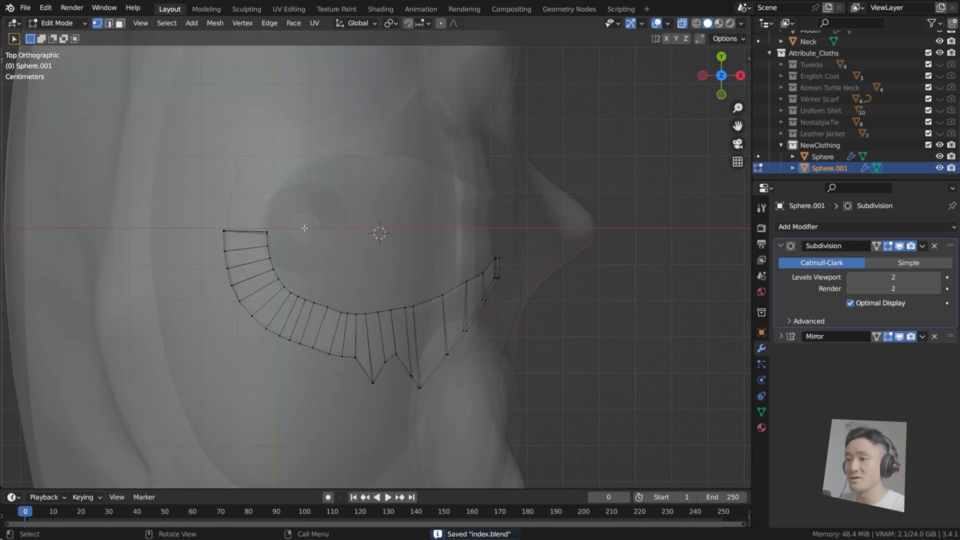
# Select the collar's inner-edge vertices all the way to the front tip, leaving out the back-centre ones
pyautogui.moveTo(259, 212); pyautogui.dragTo(328, 289)
pyautogui.click(303, 247)
pyautogui.moveTo(263, 243); pyautogui.dragTo(425, 300)
pyautogui.moveTo(370, 236); pyautogui.dragTo(461, 308)
pyautogui.keyDown('shift'); pyautogui.moveTo(450, 254); pyautogui.dragTo(489, 278); pyautogui.keyUp('shift')
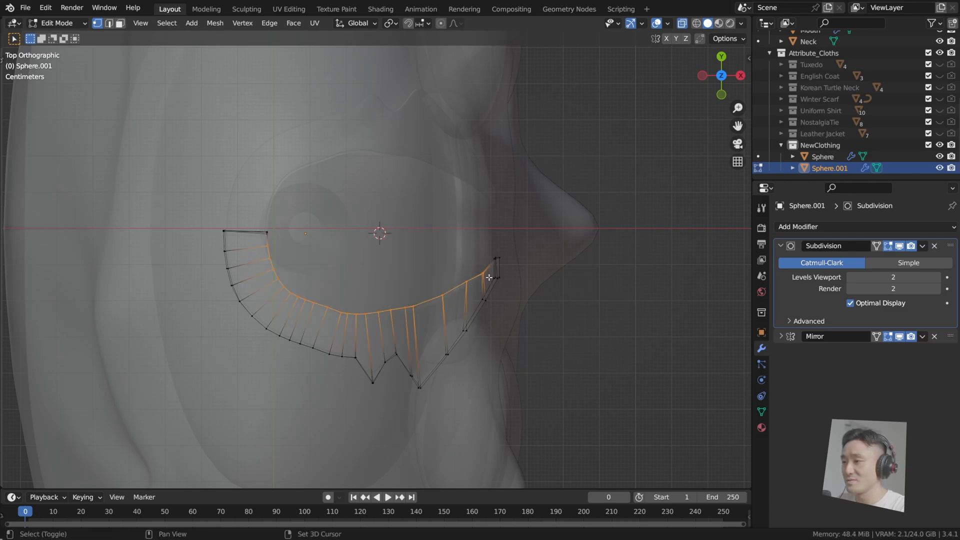
pyautogui.scroll(2, 489, 278)
pyautogui.keyDown('shift'); pyautogui.moveTo(511, 241); pyautogui.dragTo(571, 266); pyautogui.keyUp('shift')
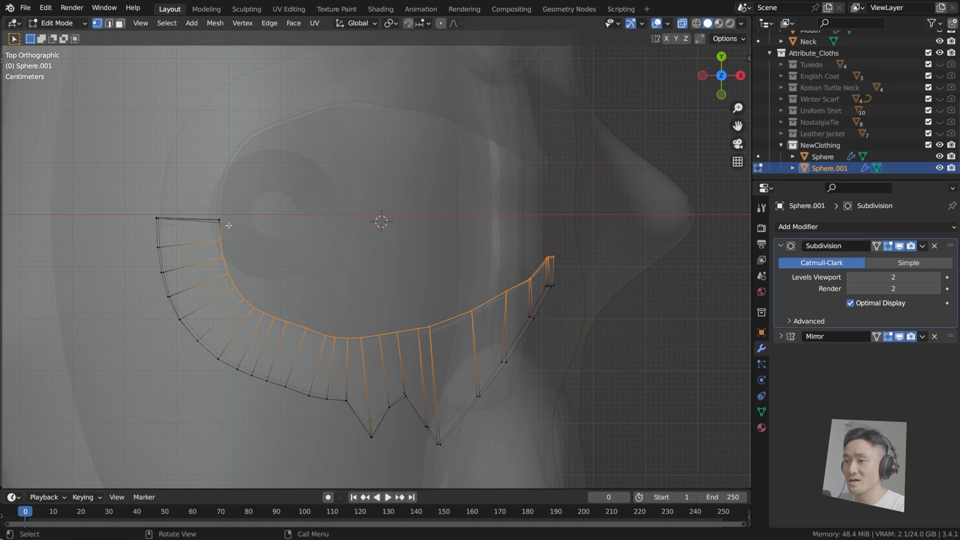
# Move the selected inner-edge vertices about 0.02 m along Y toward the centre in the right view
pyautogui.moveTo(237, 228); pyautogui.dragTo(363, 221, button='middle')
pyautogui.scroll(-3, 329, 195)
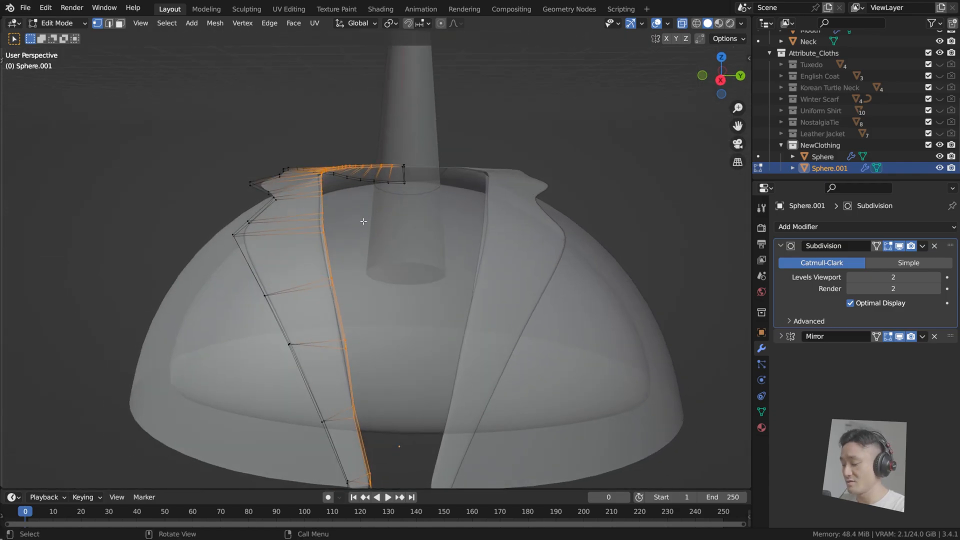
pyautogui.press('KP_3')
pyautogui.press('g')
pyautogui.press('y')
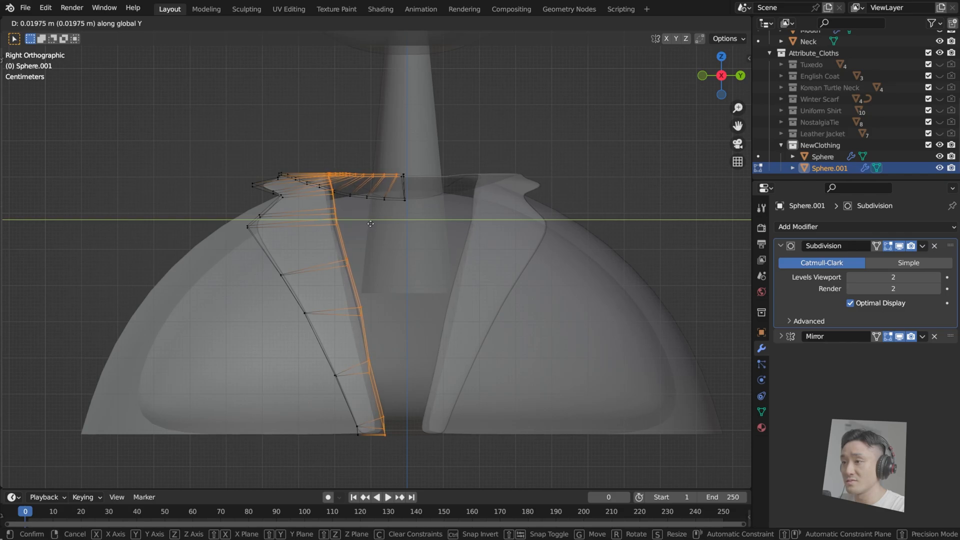
pyautogui.click(370, 223)
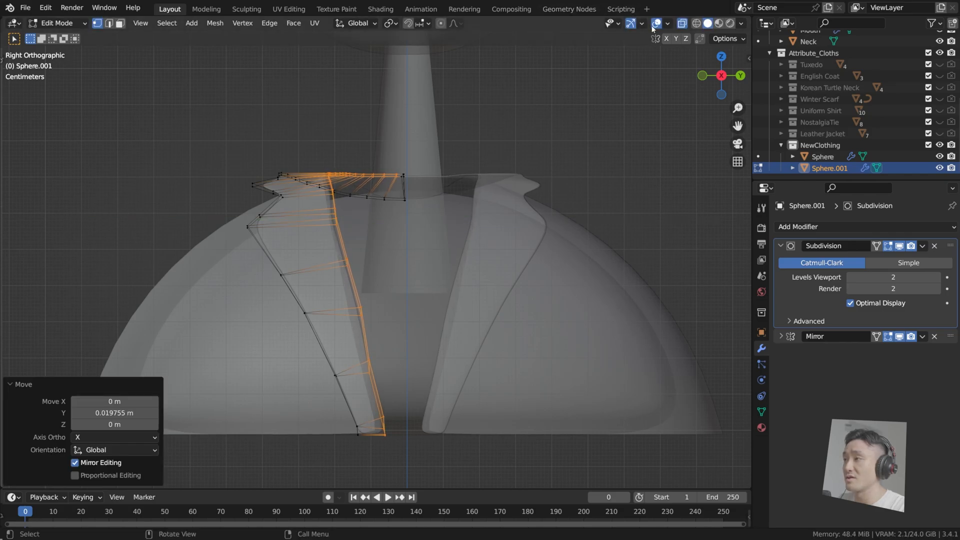
# Hide the overlays, turn off X-ray and leave edit mode to show the collar in plain solid shading
pyautogui.click(698, 23)
pyautogui.click(683, 23)
pyautogui.click(657, 23)
pyautogui.click(684, 23)
pyautogui.click(708, 23)
pyautogui.click(637, 66)
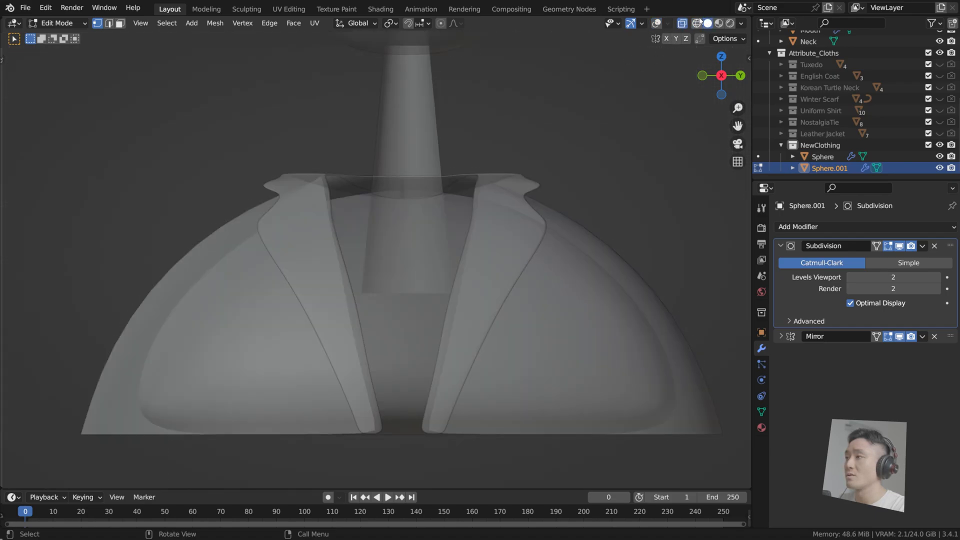
pyautogui.moveTo(576, 105); pyautogui.dragTo(456, 226, button='middle')
pyautogui.click(682, 24)
pyautogui.scroll(2, 425, 263)
pyautogui.press('Tab')
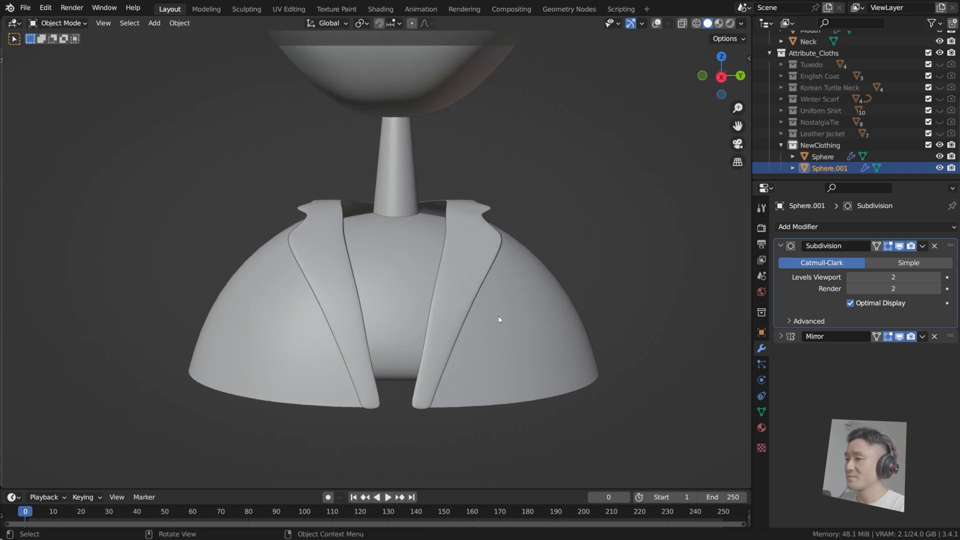
# Examine the collar's fit over the neck and body from several angles in object mode
pyautogui.click(499, 318)
pyautogui.press('Tab')
pyautogui.press('Tab')
pyautogui.moveTo(396, 241); pyautogui.dragTo(382, 193, button='middle')
pyautogui.click(431, 248)
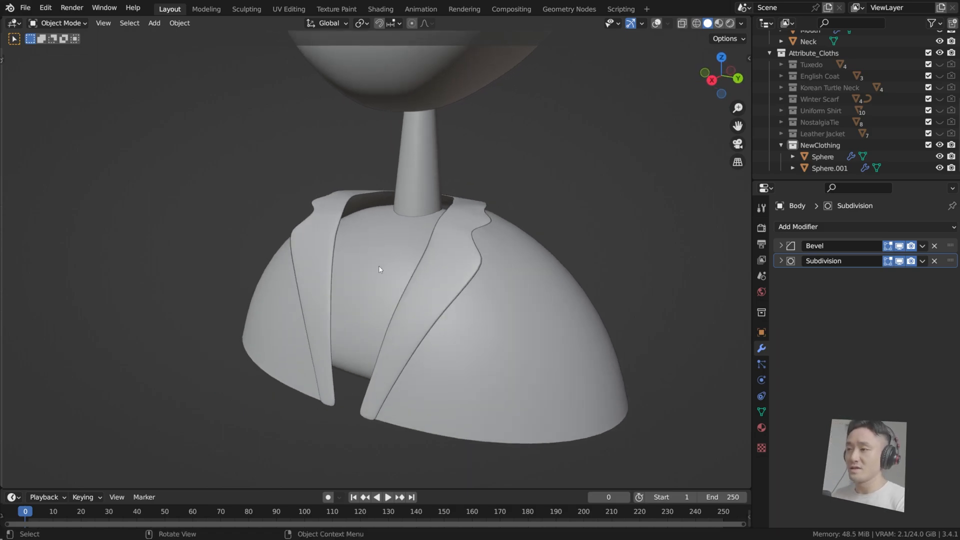
pyautogui.scroll(3, 379, 266)
pyautogui.moveTo(387, 235); pyautogui.dragTo(421, 260, button='middle')
pyautogui.scroll(-5, 452, 224)
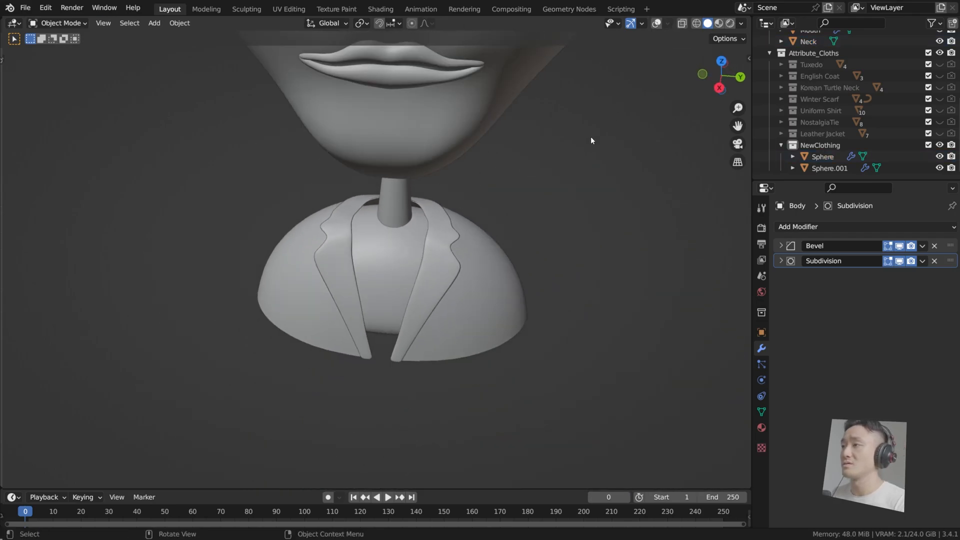
pyautogui.moveTo(596, 134); pyautogui.dragTo(514, 154, button='middle')
pyautogui.click(384, 203)
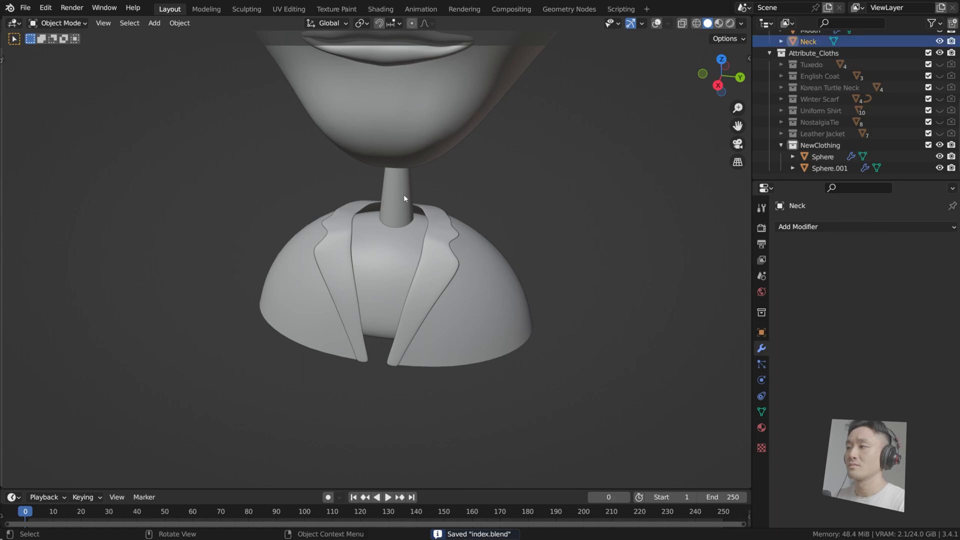
pyautogui.moveTo(399, 200); pyautogui.dragTo(406, 198, button='middle')
pyautogui.click(547, 150)
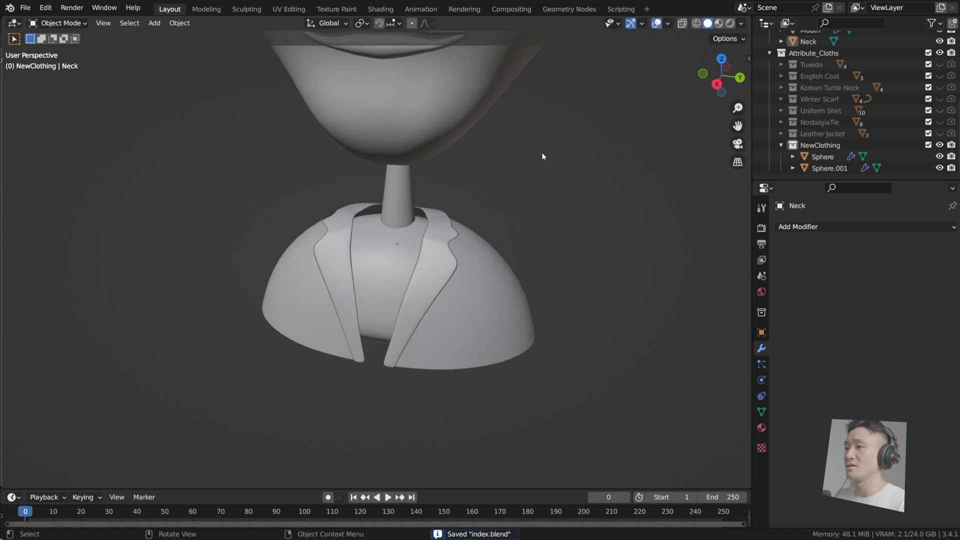
pyautogui.keyDown('shift'); pyautogui.moveTo(406, 261); pyautogui.dragTo(467, 254, button='middle'); pyautogui.keyUp('shift')
pyautogui.scroll(2, 420, 258)
pyautogui.click(466, 253)
pyautogui.click(523, 196)
pyautogui.keyDown('shift'); pyautogui.moveTo(489, 216); pyautogui.dragTo(454, 220, button='middle'); pyautogui.keyUp('shift')
# Add a 32-vertex mesh circle of 1 m radius and move it down about 3.48 m in Z to the neck base
pyautogui.hotkey('shift', 'a')
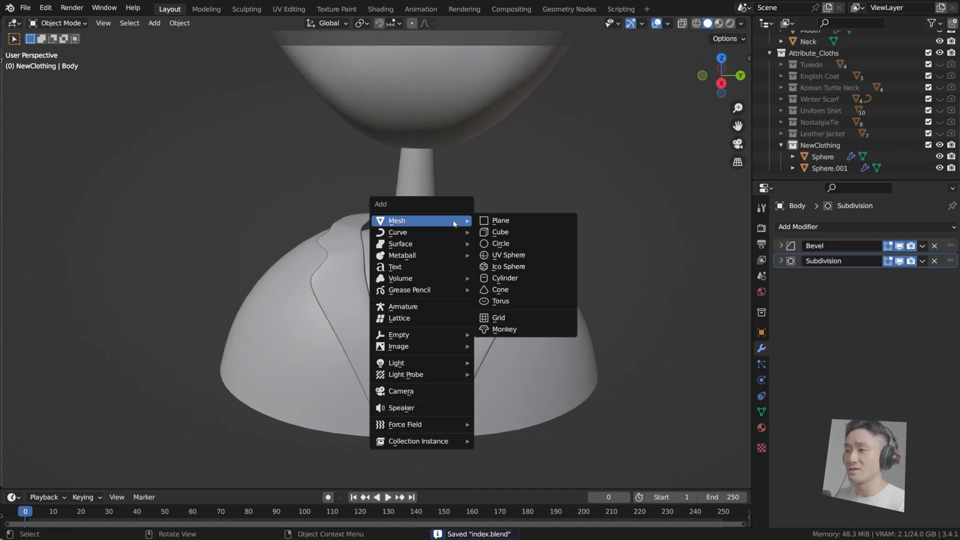
pyautogui.click(501, 243)
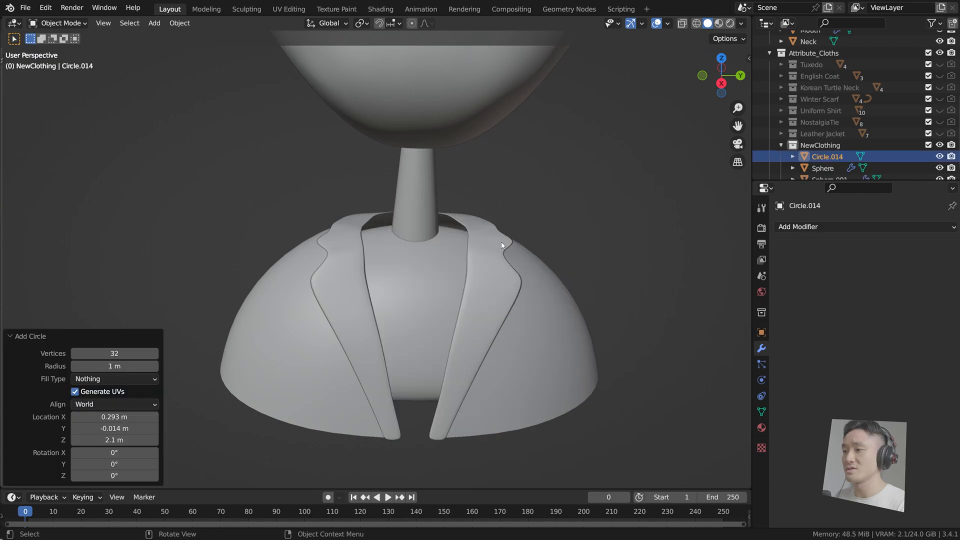
pyautogui.scroll(-5, 488, 198)
pyautogui.press('KP_3')
pyautogui.press('g')
pyautogui.press('z')
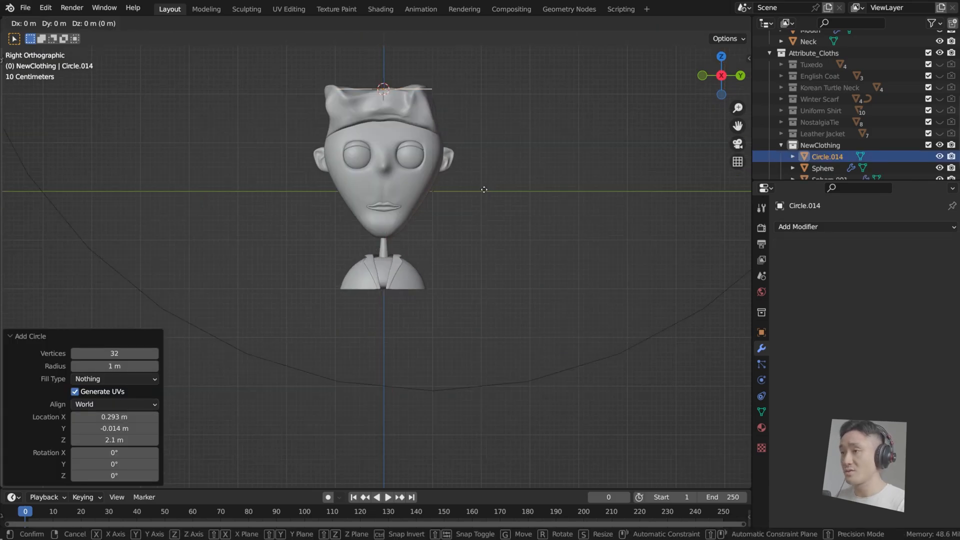
pyautogui.scroll(4, 460, 290)
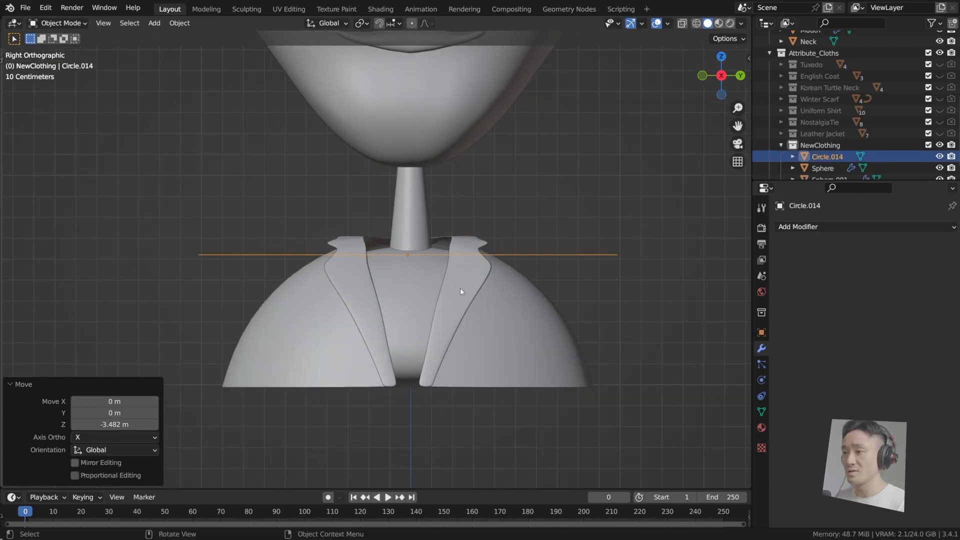
# Align the circle with the neck in the front view, moving it about -0.21 m in X and 0.06 m in Z
pyautogui.moveTo(460, 290); pyautogui.dragTo(462, 352, button='middle')
pyautogui.press('KP_1')
pyautogui.press('g')
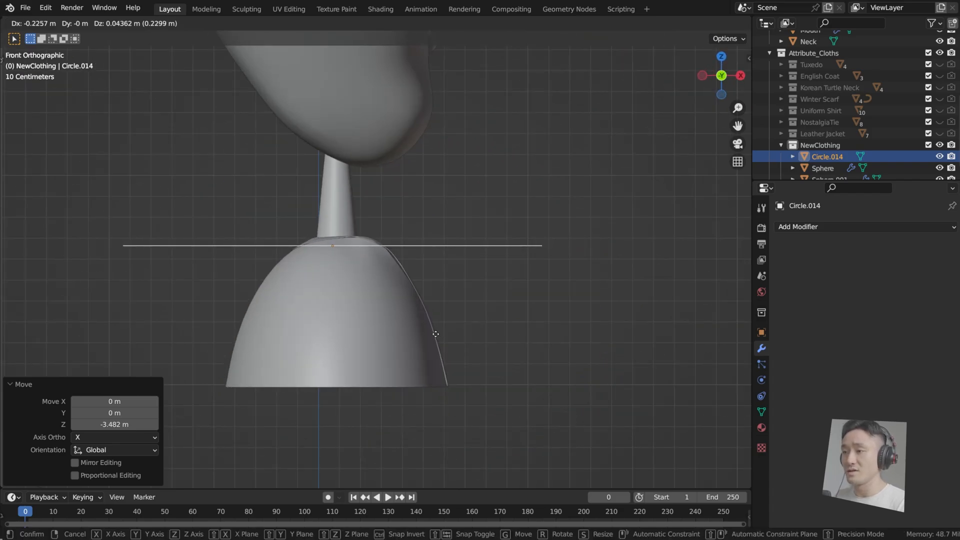
pyautogui.click(477, 260)
pyautogui.moveTo(477, 260); pyautogui.dragTo(396, 296, button='middle')
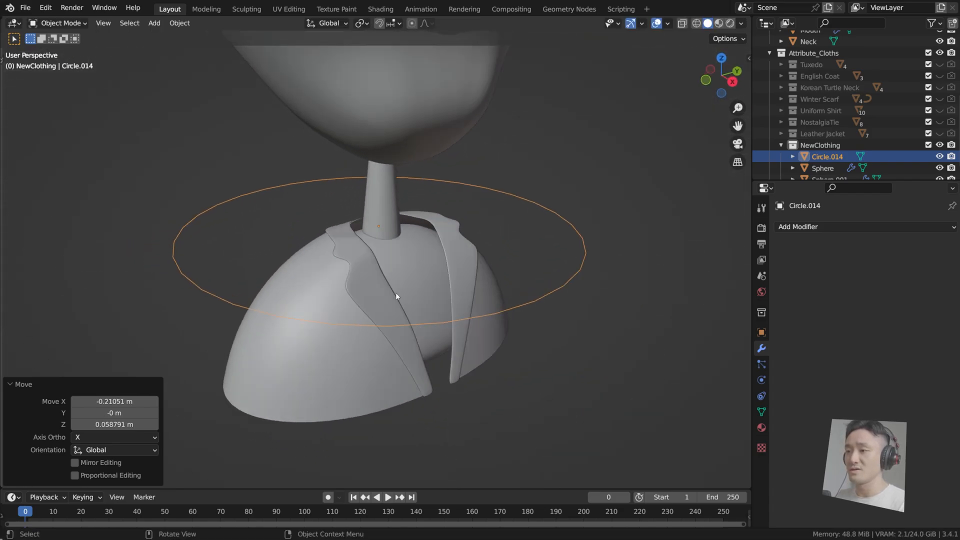
# Scale the circle's vertices to about 0.151 in edit mode so the ring fits closely around the neck
pyautogui.moveTo(464, 252); pyautogui.dragTo(321, 249, button='middle')
pyautogui.press('Tab')
pyautogui.press('s')
pyautogui.click(447, 223)
pyautogui.press('KP_3')
pyautogui.scroll(2, 387, 262)
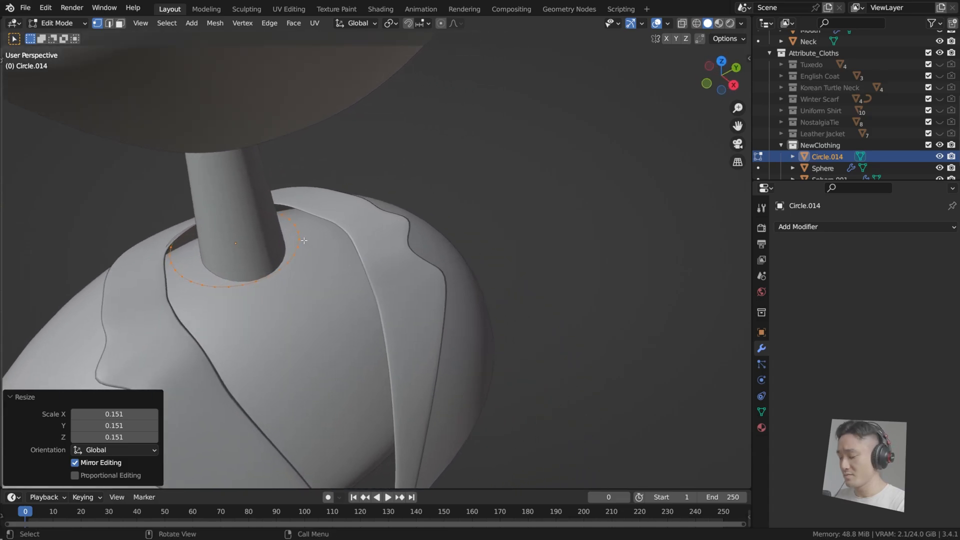
pyautogui.press('KP_3')
pyautogui.press('Tab')
pyautogui.scroll(2, 314, 238)
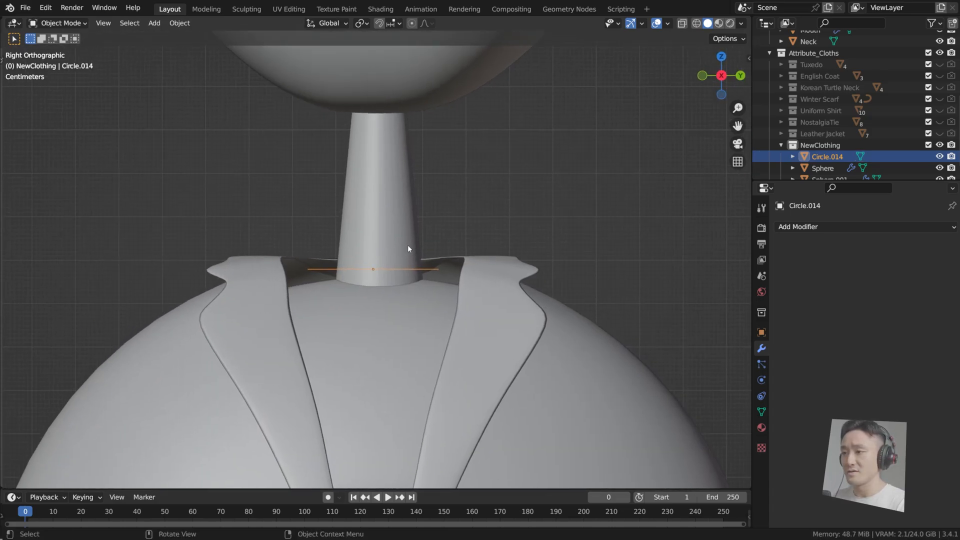
# Lower the circle in the right view so it sits centred around the base of the neck
pyautogui.press('g')
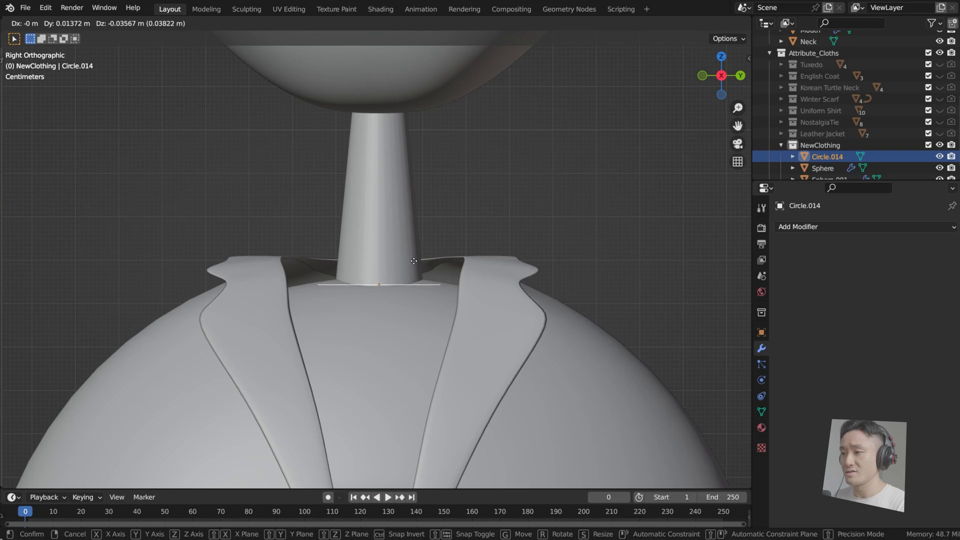
pyautogui.click(414, 256)
pyautogui.moveTo(414, 255); pyautogui.dragTo(223, 290, button='middle')
pyautogui.press('KP_1')
# Extrude the circle's vertices in place and scale the new loop to about 1.247 to form a flat ring
pyautogui.press('Tab')
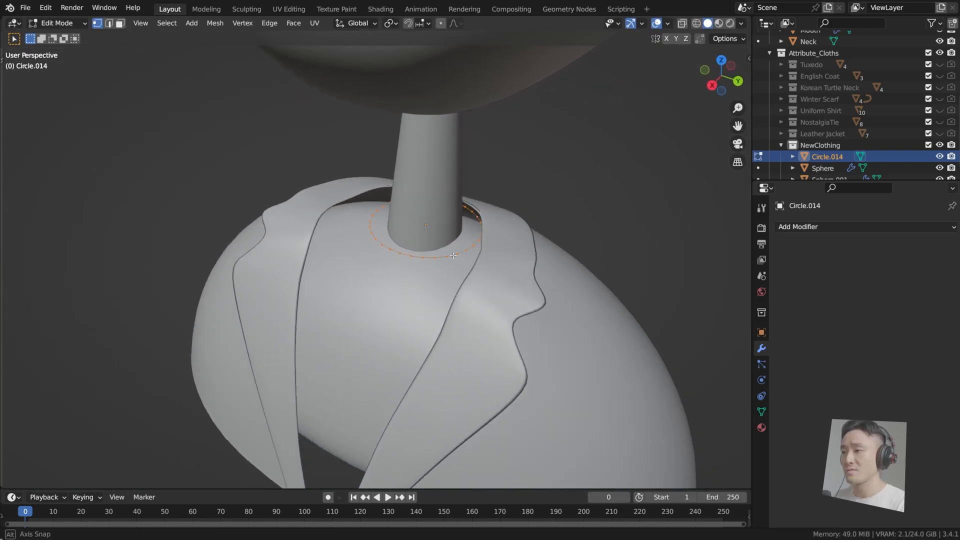
pyautogui.moveTo(461, 244); pyautogui.dragTo(446, 261, button='middle')
pyautogui.scroll(3, 470, 258)
pyautogui.press('e')
pyautogui.rightClick(447, 260)
pyautogui.press('s')
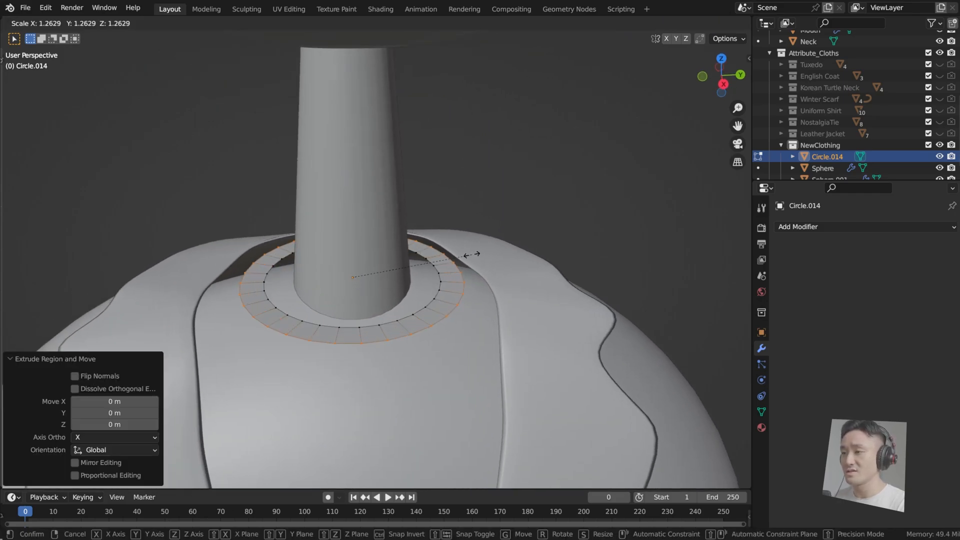
pyautogui.click(470, 254)
pyautogui.moveTo(469, 250); pyautogui.dragTo(464, 269, button='middle')
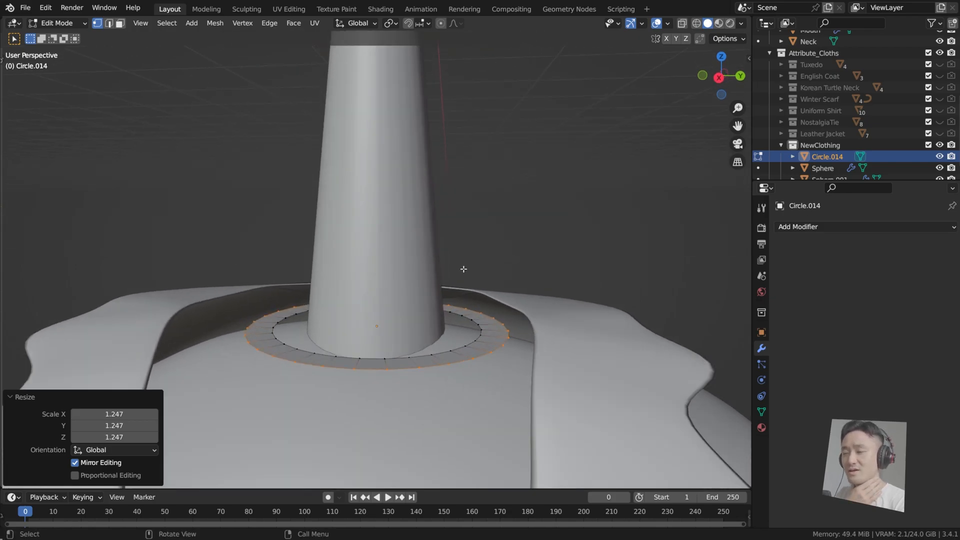
# Extrude the entire flat ring upward along Z to form a thick band around the neck
pyautogui.press('a')
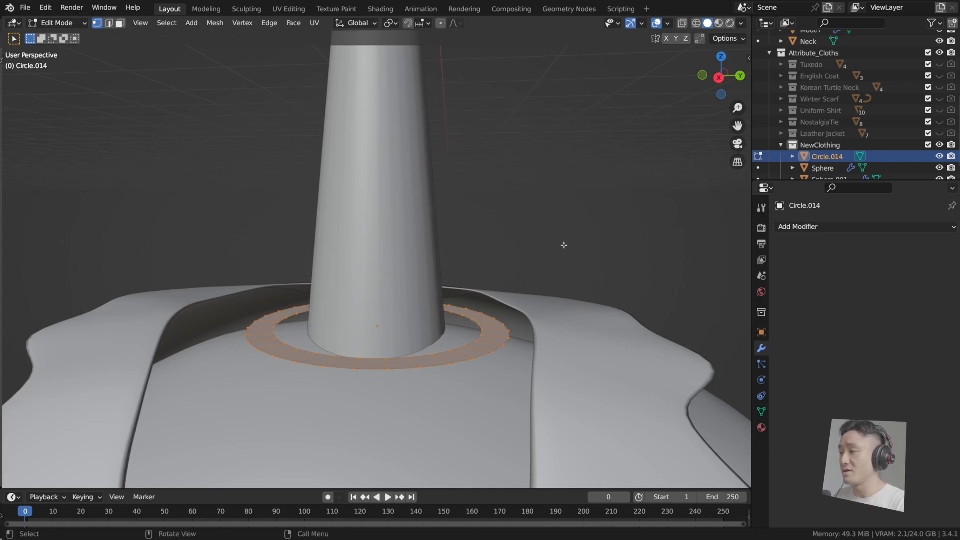
pyautogui.moveTo(509, 246); pyautogui.dragTo(520, 254, button='middle')
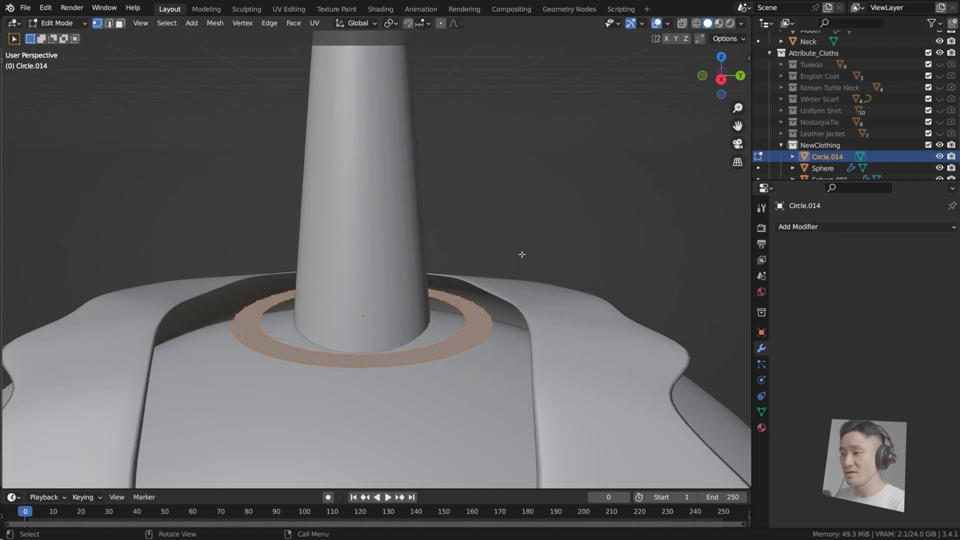
pyautogui.press('e')
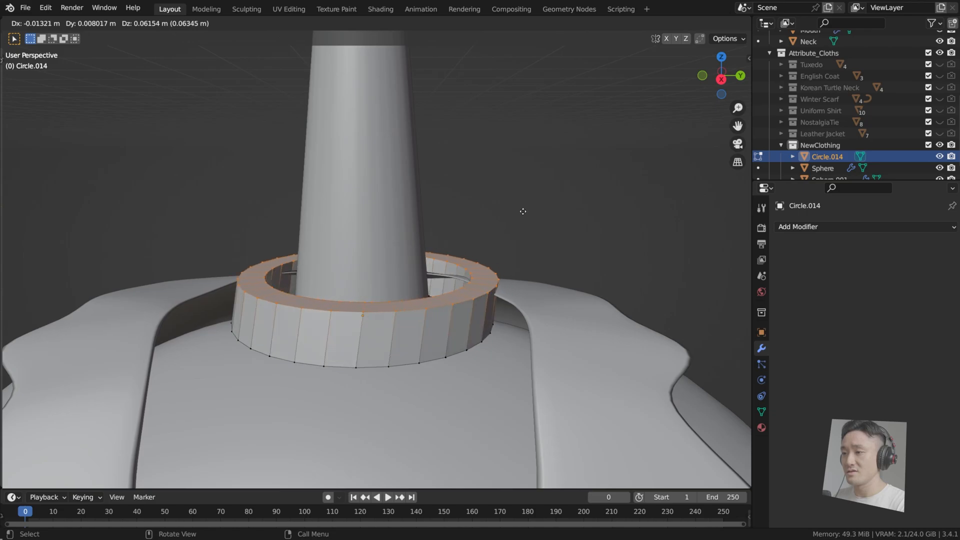
pyautogui.press('z')
pyautogui.click(528, 218)
# Scale the whole band's mesh to about 0.64 so it fits closer around the neck
pyautogui.moveTo(526, 220); pyautogui.dragTo(574, 189, button='middle')
pyautogui.press('Tab')
pyautogui.press('Tab')
pyautogui.press('s')
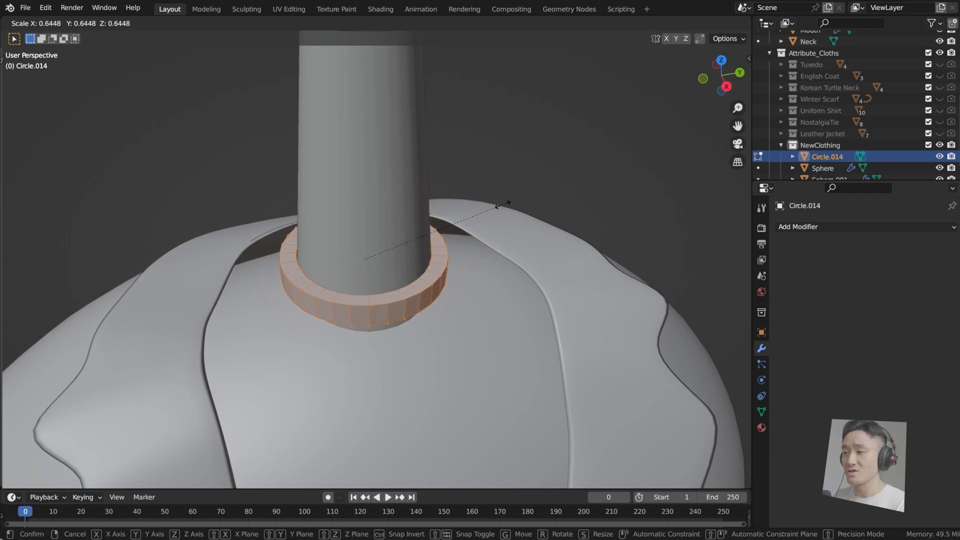
pyautogui.click(500, 203)
# Reposition the band along Z in object mode so it rests at the base of the neck
pyautogui.moveTo(489, 200); pyautogui.dragTo(497, 245, button='middle')
pyautogui.press('Tab')
pyautogui.press('g')
pyautogui.press('z')
pyautogui.click(526, 224)
# Raise all the band's top vertices along Z by about 0.025 m and another 0.042 m to make it taller
pyautogui.press('Tab')
pyautogui.press('KP_3')
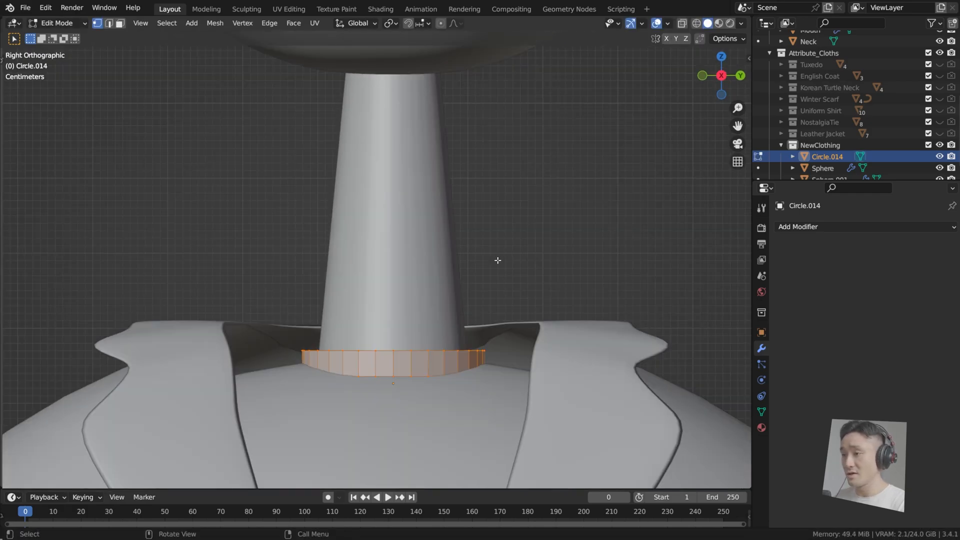
pyautogui.click(682, 23)
pyautogui.click(345, 298)
pyautogui.moveTo(260, 295); pyautogui.dragTo(510, 355)
pyautogui.press('g')
pyautogui.press('z')
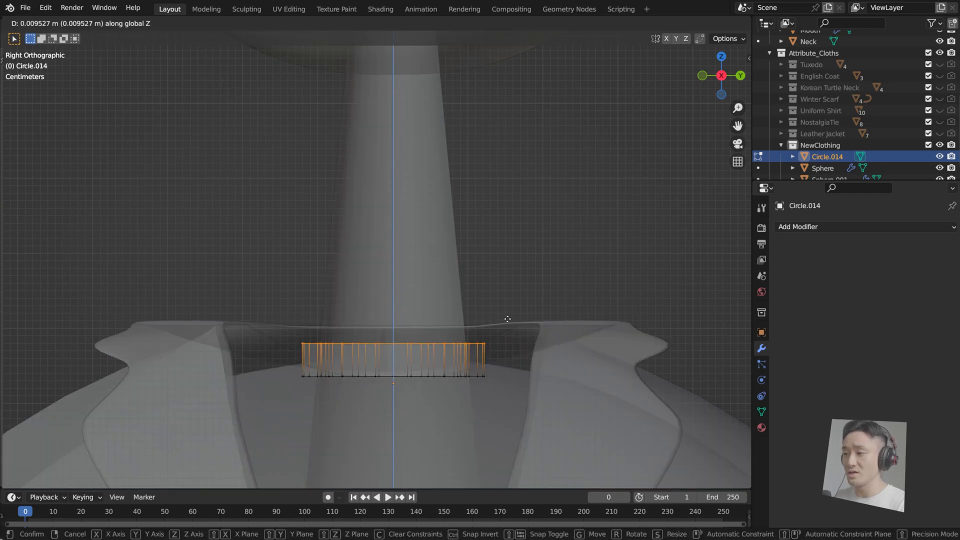
pyautogui.click(506, 308)
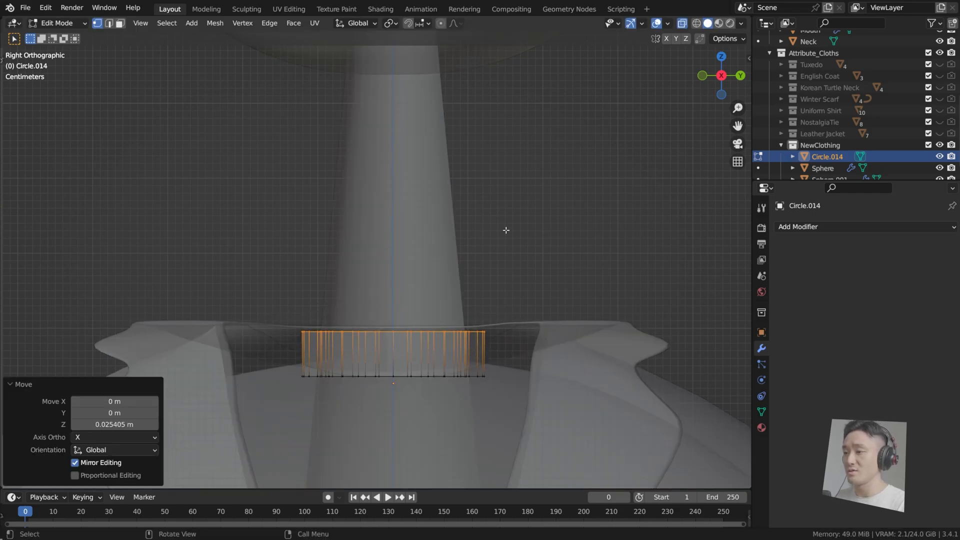
pyautogui.press('g')
pyautogui.press('z')
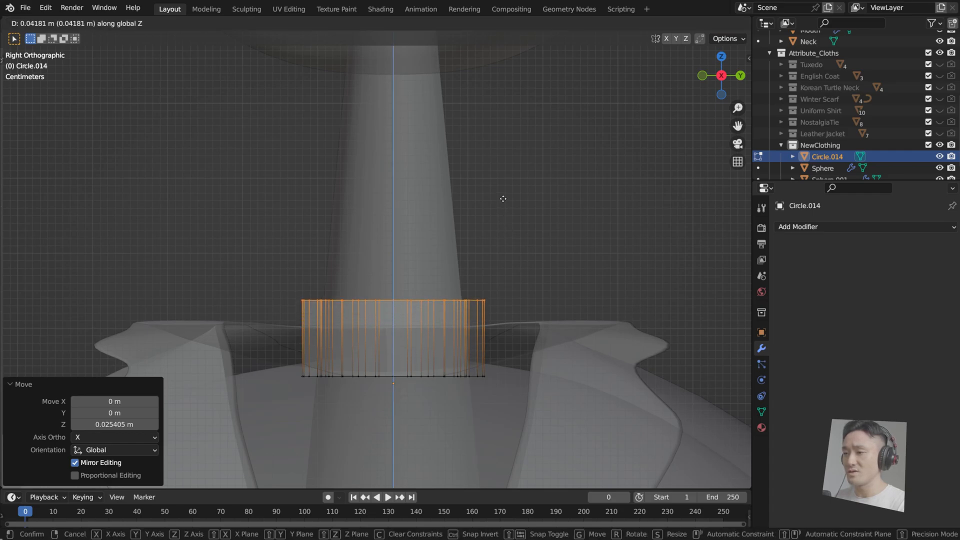
pyautogui.click(503, 198)
pyautogui.click(681, 24)
pyautogui.moveTo(555, 192); pyautogui.dragTo(476, 274, button='middle')
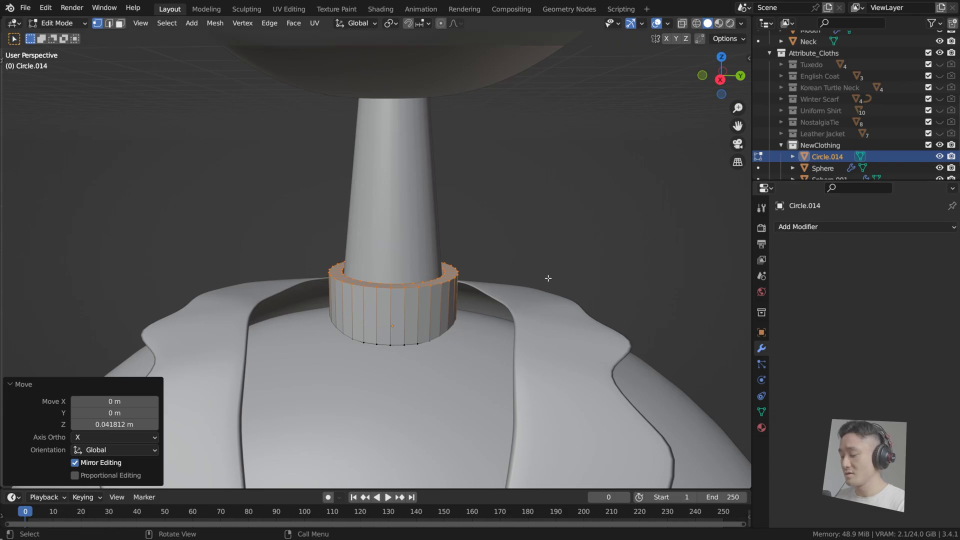
# Lower all the band's bottom vertices about 0.027 m along Z so they sink into the body
pyautogui.press('KP_1')
pyautogui.press('KP_3')
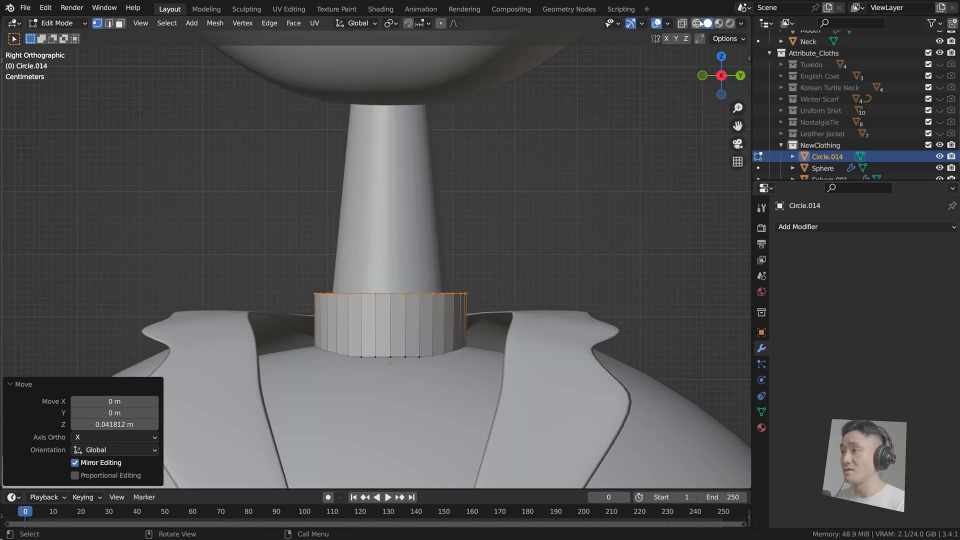
pyautogui.click(683, 24)
pyautogui.moveTo(284, 342); pyautogui.dragTo(522, 400)
pyautogui.press('g')
pyautogui.press('z')
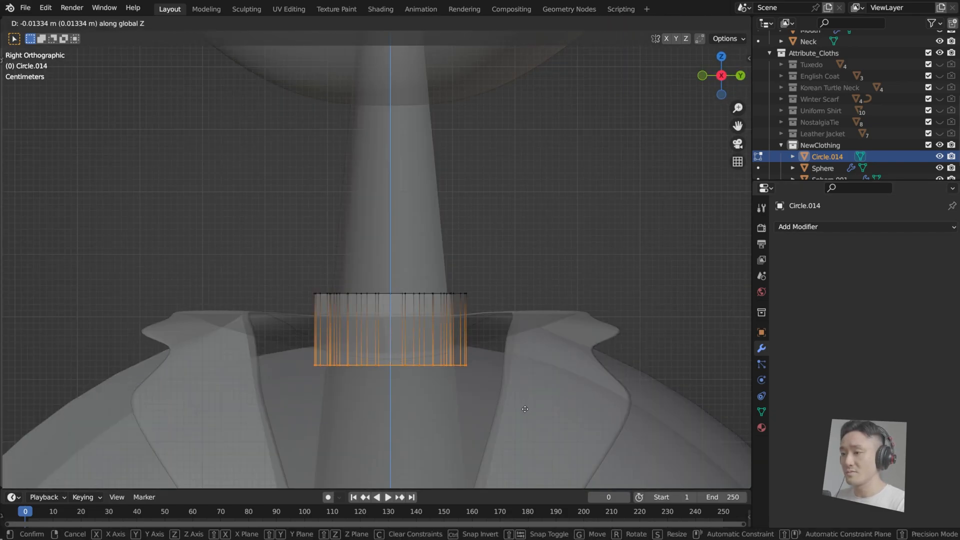
pyautogui.click(524, 417)
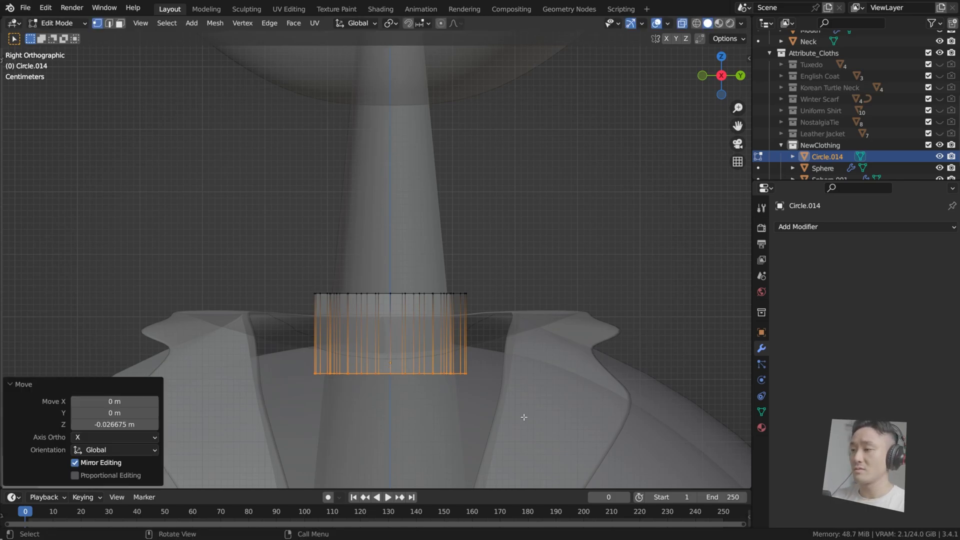
pyautogui.click(683, 23)
pyautogui.moveTo(553, 189); pyautogui.dragTo(539, 219, button='middle')
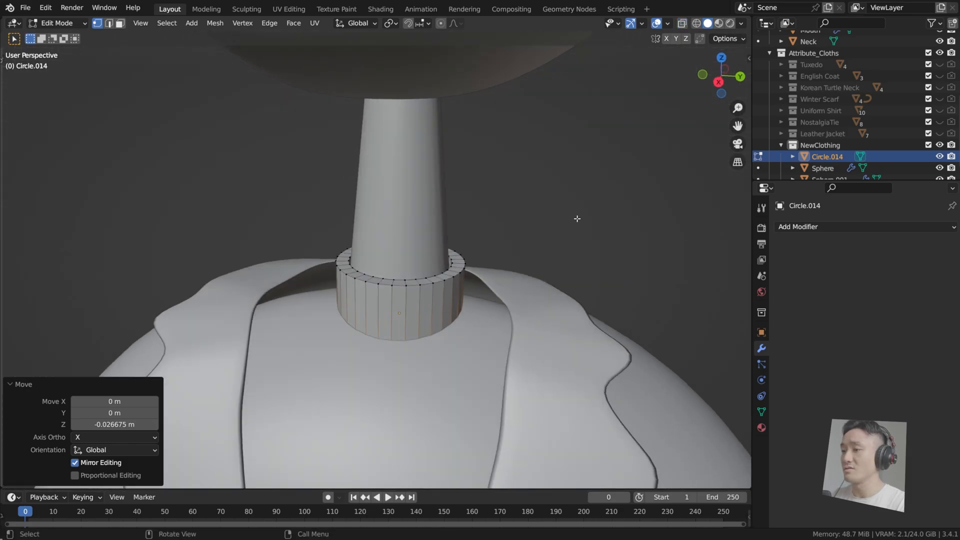
# Add a Subdivision modifier to the neckband with a viewport level of 2
pyautogui.click(834, 227)
pyautogui.click(733, 437)
pyautogui.moveTo(450, 310); pyautogui.dragTo(402, 295, button='middle')
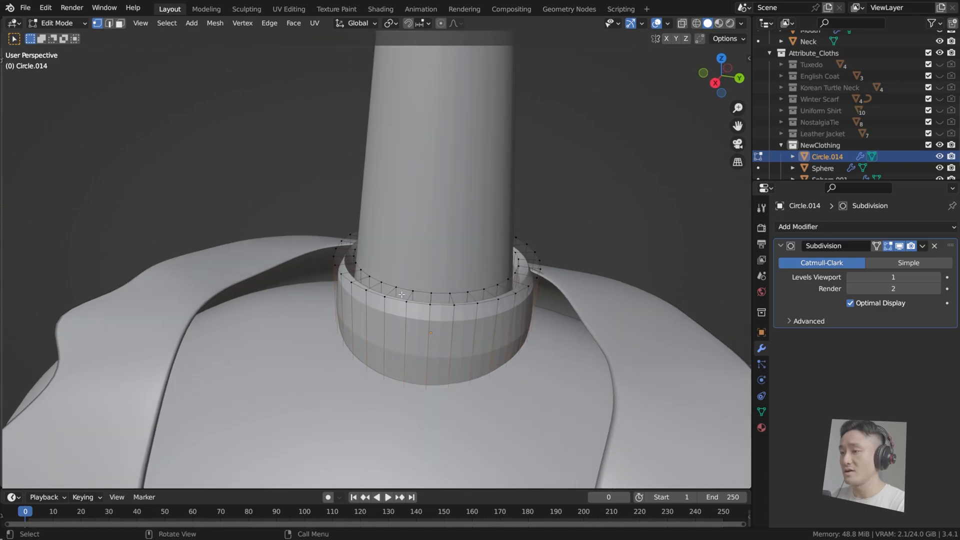
pyautogui.click(938, 277)
pyautogui.moveTo(550, 310); pyautogui.dragTo(601, 309, button='middle')
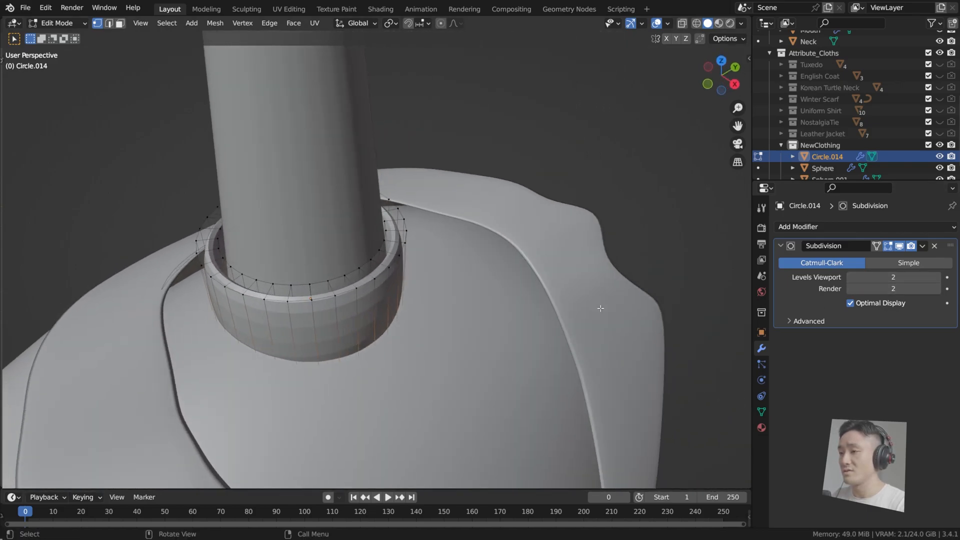
# Apply smooth shading to the neckband in object mode
pyautogui.moveTo(440, 270); pyautogui.dragTo(429, 291, button='middle')
pyautogui.scroll(1, 429, 290)
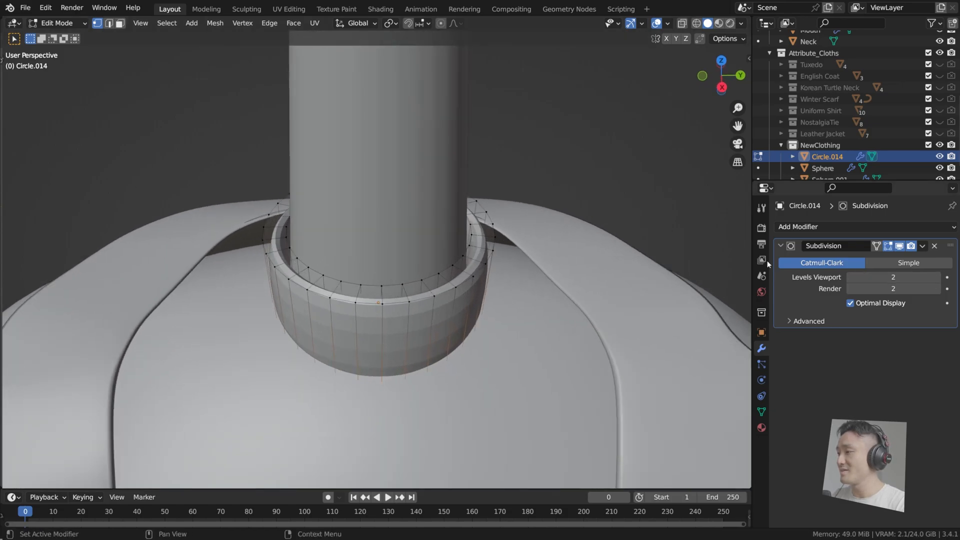
pyautogui.press('Tab')
pyautogui.rightClick(447, 303)
pyautogui.click(447, 300)
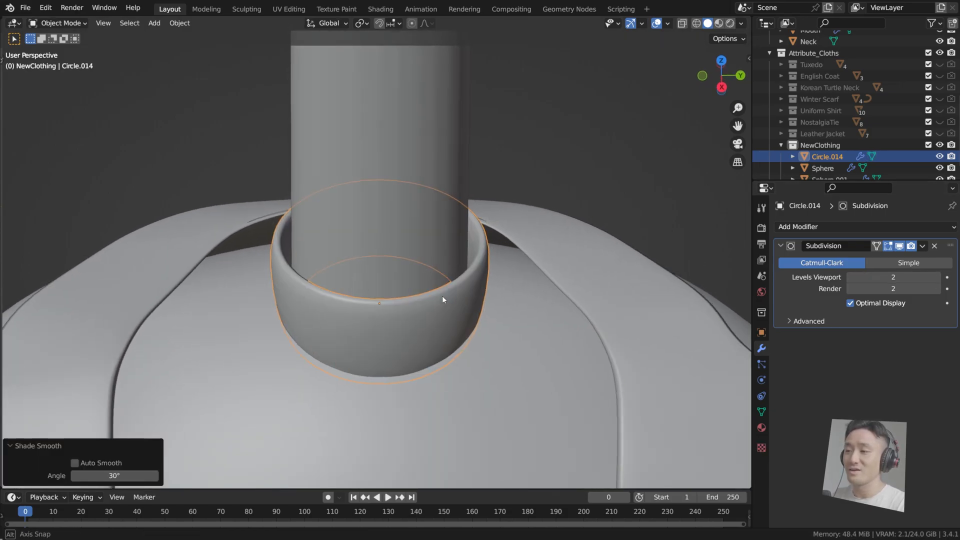
# Add one horizontal loop cut to the neckband and slide it near the top edge with a factor of about -0.665
pyautogui.press('Tab')
pyautogui.moveTo(442, 292); pyautogui.dragTo(435, 277, button='middle')
pyautogui.press('KP_3')
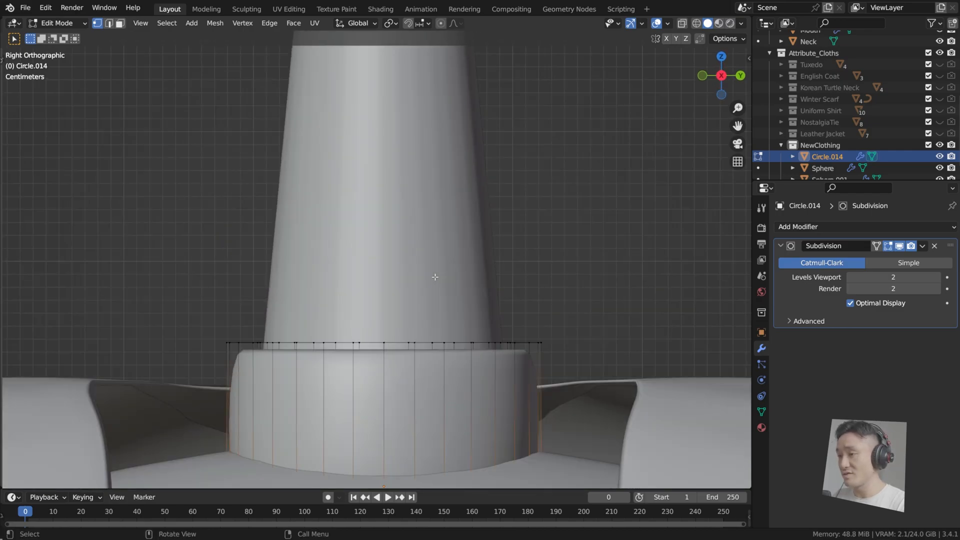
pyautogui.keyDown('shift'); pyautogui.moveTo(430, 392); pyautogui.dragTo(458, 377, button='middle'); pyautogui.keyUp('shift')
pyautogui.hotkey('ctrl', 'r')
pyautogui.click(538, 411)
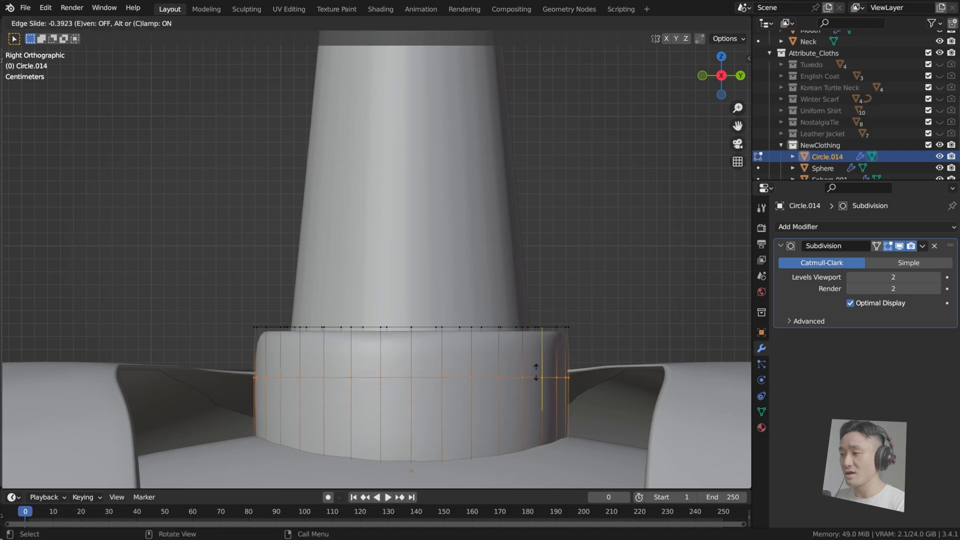
pyautogui.click(536, 355)
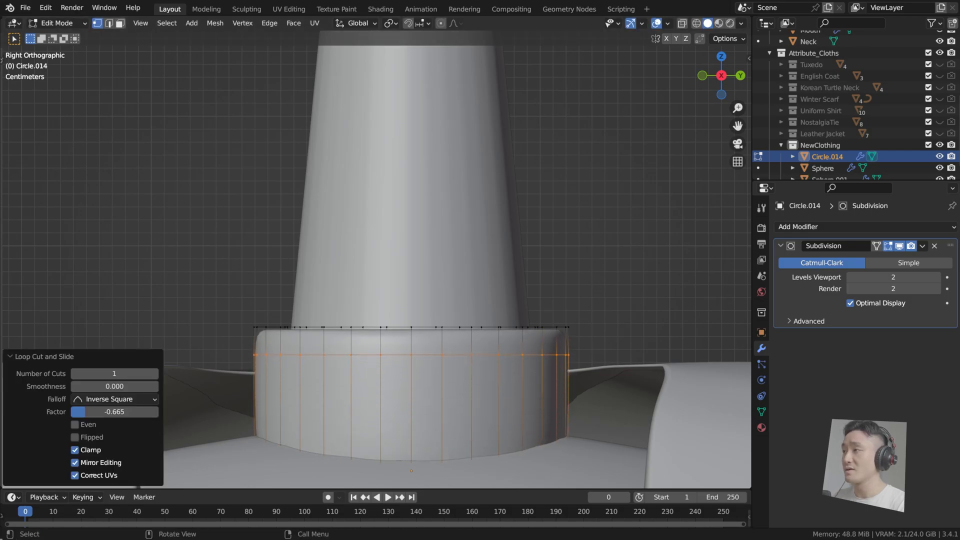
# Select all vertices from the new loop up to the rim and scale them to about 1.14 to flare the neckband
pyautogui.click(683, 24)
pyautogui.moveTo(218, 251); pyautogui.dragTo(640, 371)
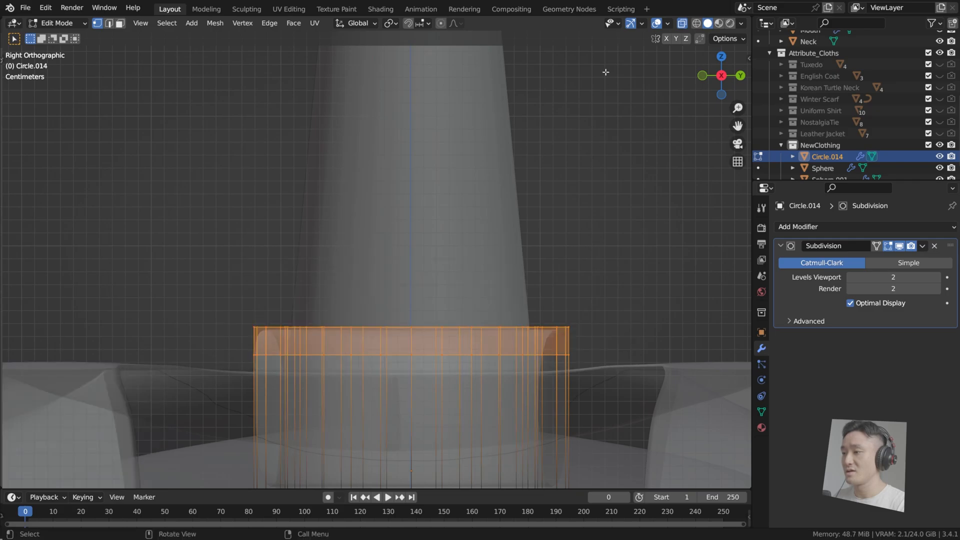
pyautogui.click(686, 23)
pyautogui.moveTo(548, 217); pyautogui.dragTo(528, 252, button='middle')
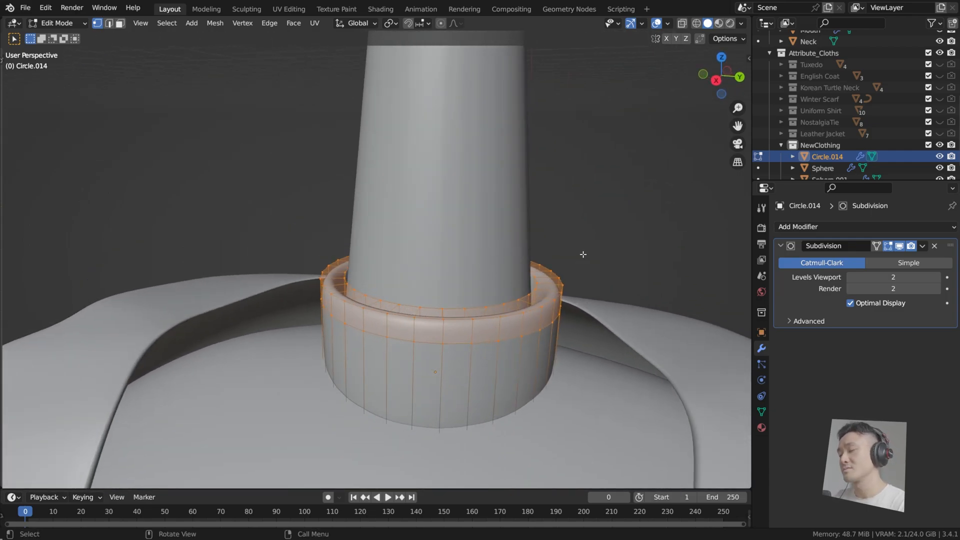
pyautogui.press('s')
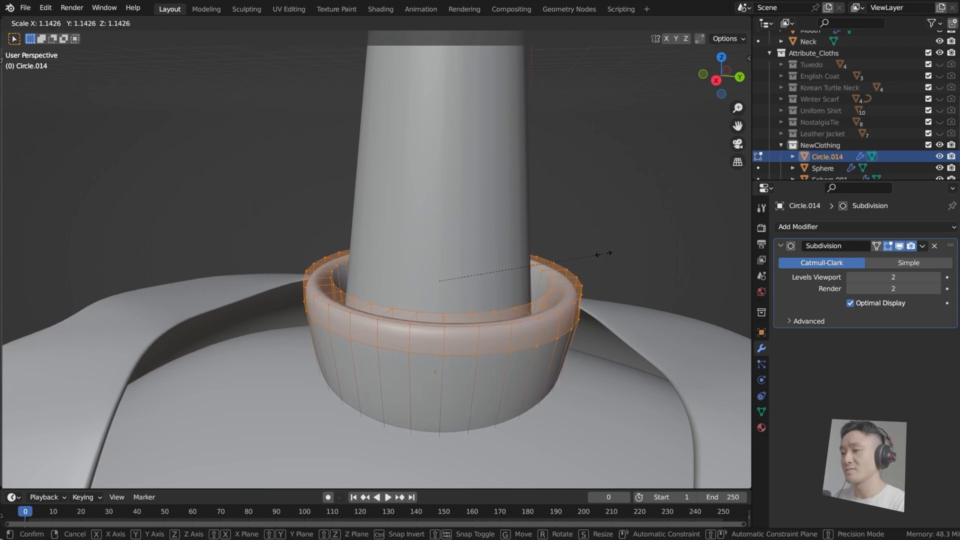
pyautogui.click(606, 255)
# Move the neckband object about 0.028 m along X to centre it around the neck
pyautogui.moveTo(607, 255); pyautogui.dragTo(486, 293, button='middle')
pyautogui.press('Tab')
pyautogui.moveTo(550, 296); pyautogui.dragTo(484, 280, button='middle')
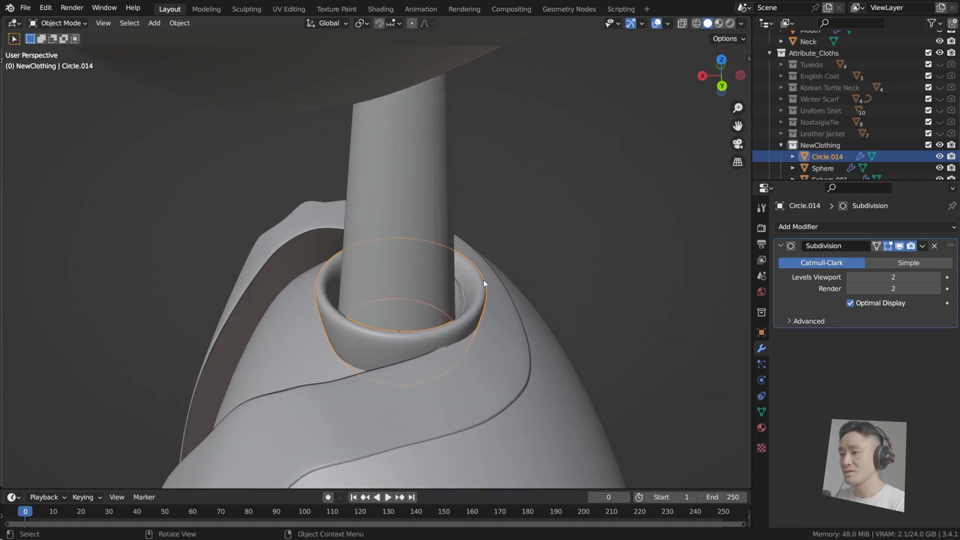
pyautogui.scroll(1, 509, 282)
pyautogui.press('g')
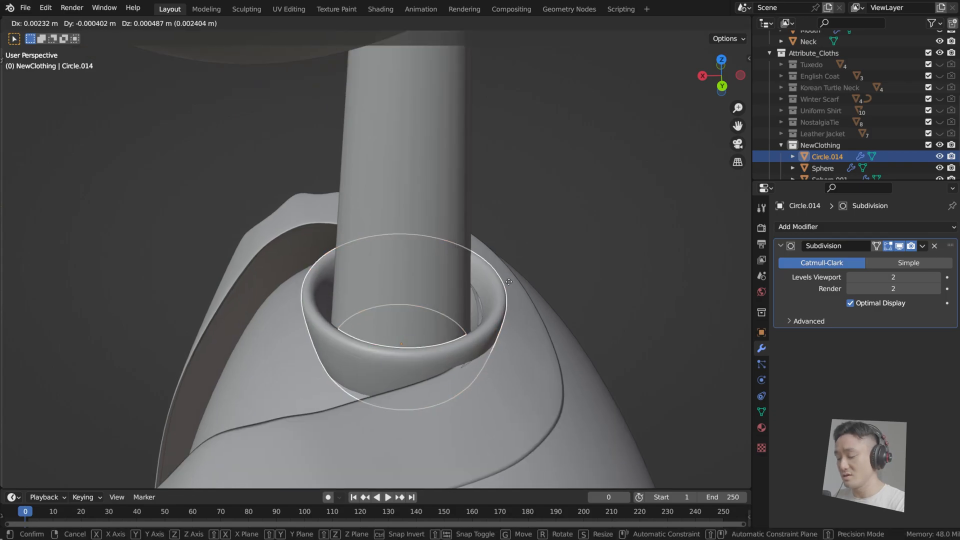
pyautogui.press('y')
pyautogui.press('x')
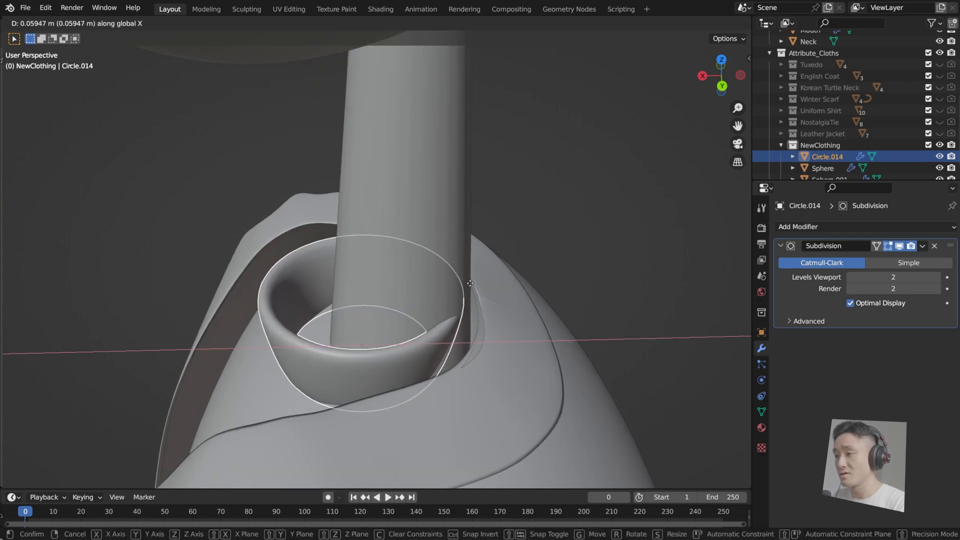
pyautogui.click(490, 277)
# Check the neckband's fit from the front, deselect it, and save the file
pyautogui.moveTo(492, 277); pyautogui.dragTo(514, 271, button='middle')
pyautogui.scroll(-4, 481, 279)
pyautogui.moveTo(443, 286); pyautogui.dragTo(484, 262, button='middle')
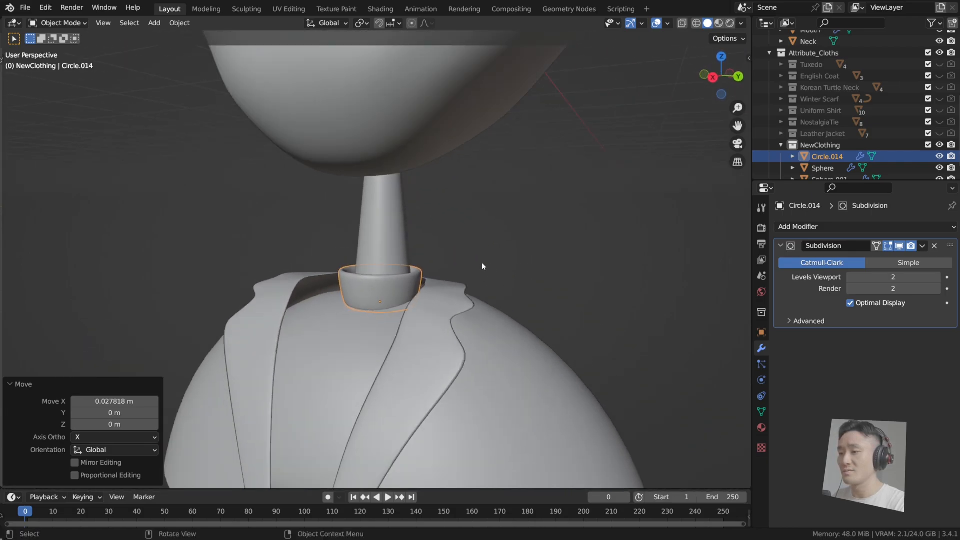
pyautogui.scroll(-2, 472, 247)
pyautogui.press('Tab')
pyautogui.press('Tab')
pyautogui.click(505, 220)
pyautogui.moveTo(458, 231); pyautogui.dragTo(463, 305, button='middle')
pyautogui.hotkey('ctrl', 's')
pyautogui.scroll(-3, 492, 230)
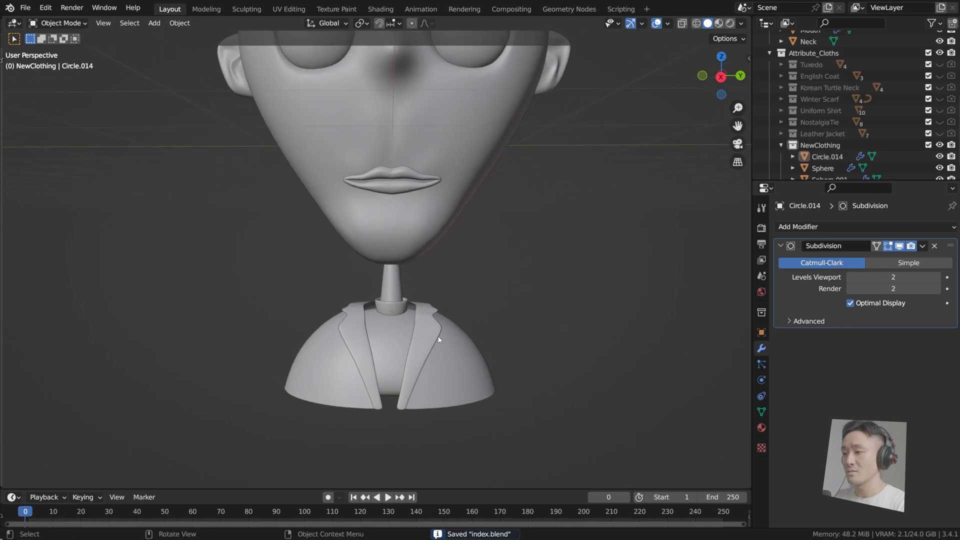
# Select the lapels and body to review how the outfit fits together, clear the selection, and save the file again
pyautogui.click(415, 334)
pyautogui.scroll(5, 416, 334)
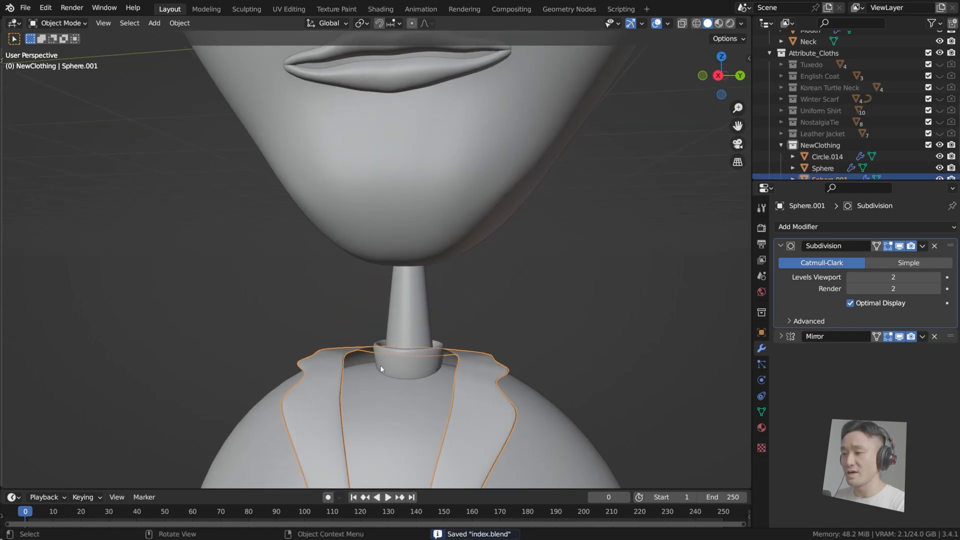
pyautogui.scroll(-4, 380, 358)
pyautogui.click(386, 350)
pyautogui.click(402, 343)
pyautogui.moveTo(402, 342); pyautogui.dragTo(421, 350, button='middle')
pyautogui.click(473, 331)
pyautogui.moveTo(472, 331); pyautogui.dragTo(442, 313, button='middle')
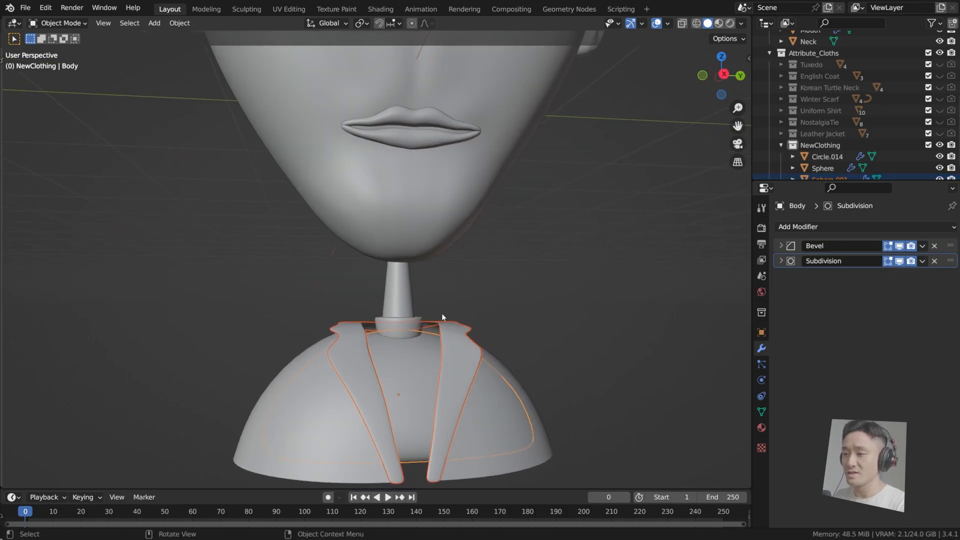
pyautogui.moveTo(549, 319); pyautogui.dragTo(544, 278, button='middle')
pyautogui.hotkey('ctrl', 's')
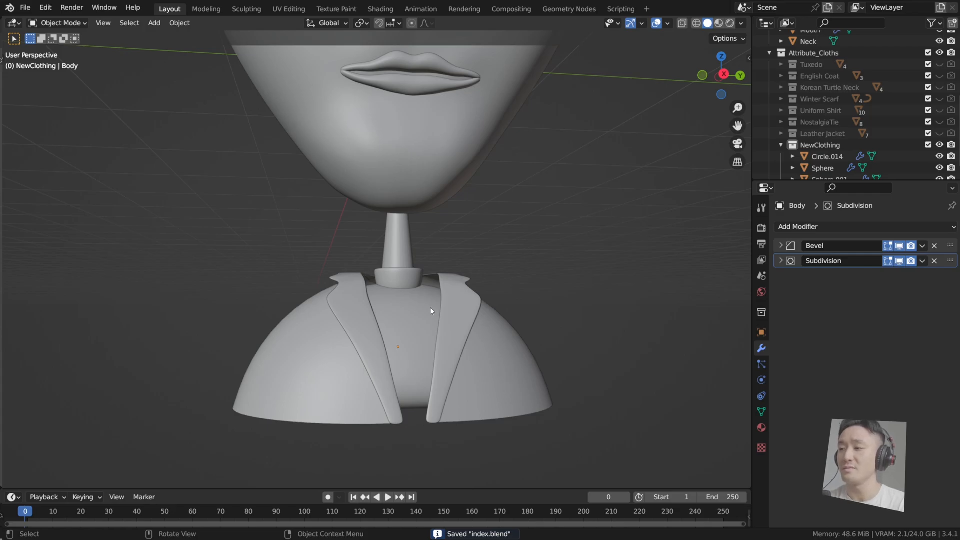
# Try to scale the jacket shell and lapels together to 0.921 in Object Mode, and undo the scaling
pyautogui.click(333, 310)
pyautogui.moveTo(325, 345); pyautogui.dragTo(457, 322, button='middle')
pyautogui.moveTo(675, 194); pyautogui.dragTo(574, 244, button='middle')
pyautogui.scroll(2, 595, 270)
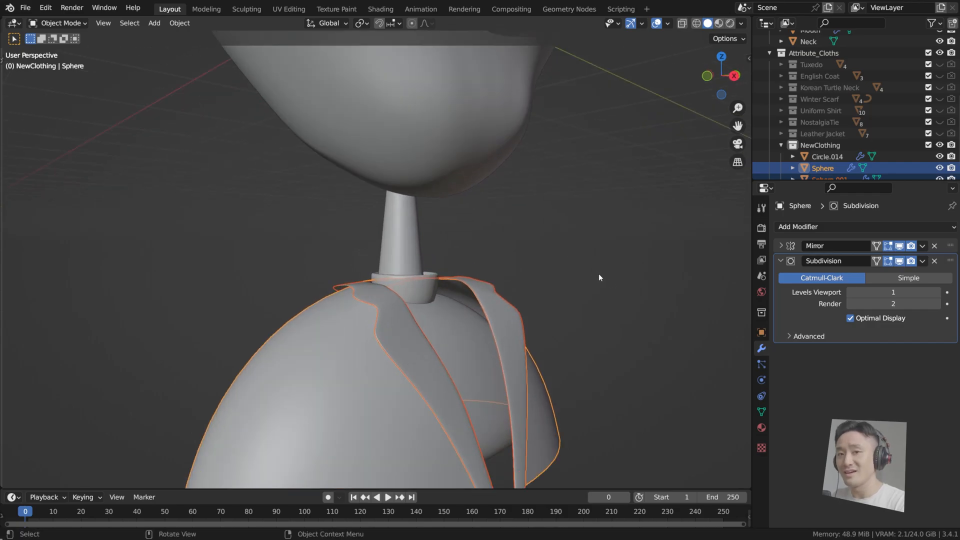
pyautogui.press('s')
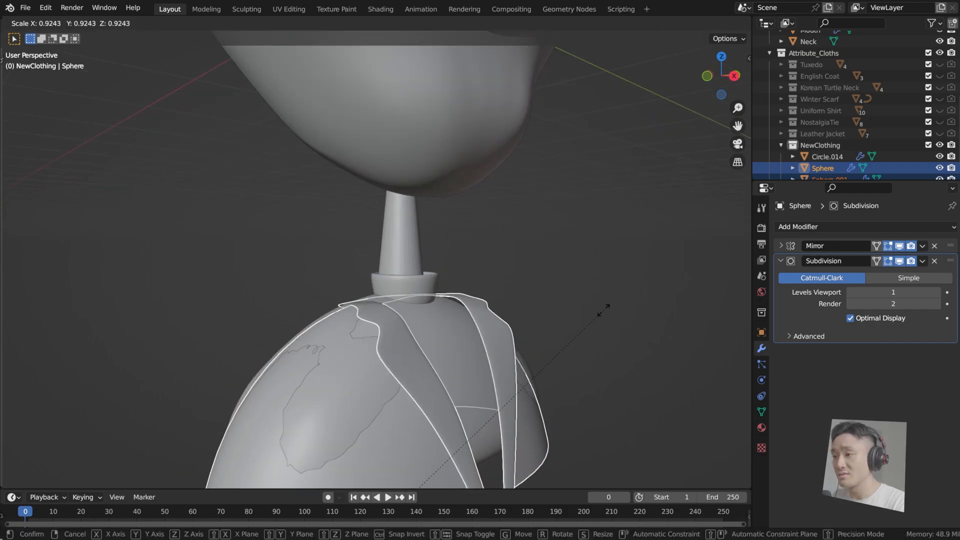
pyautogui.click(603, 310)
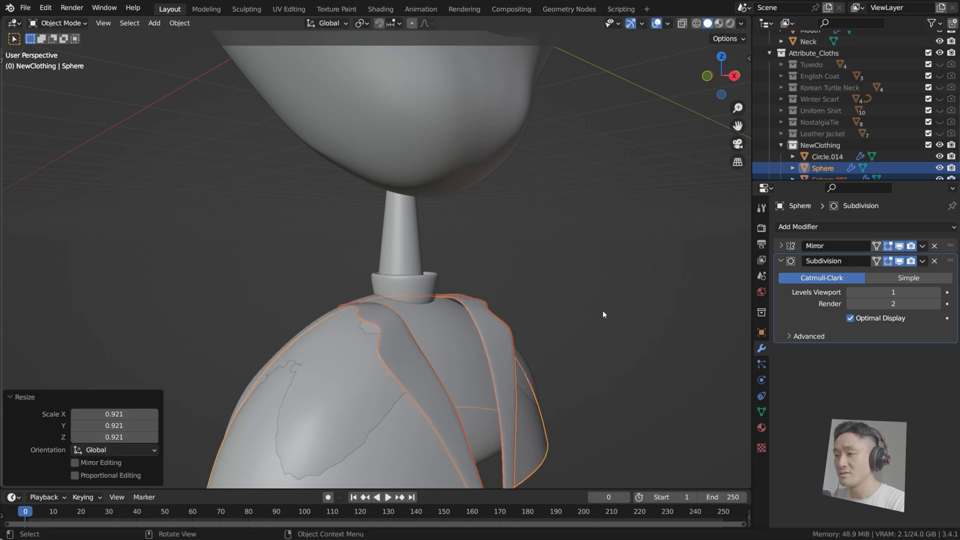
pyautogui.press('KP_1')
pyautogui.moveTo(532, 301); pyautogui.dragTo(472, 294, button='middle')
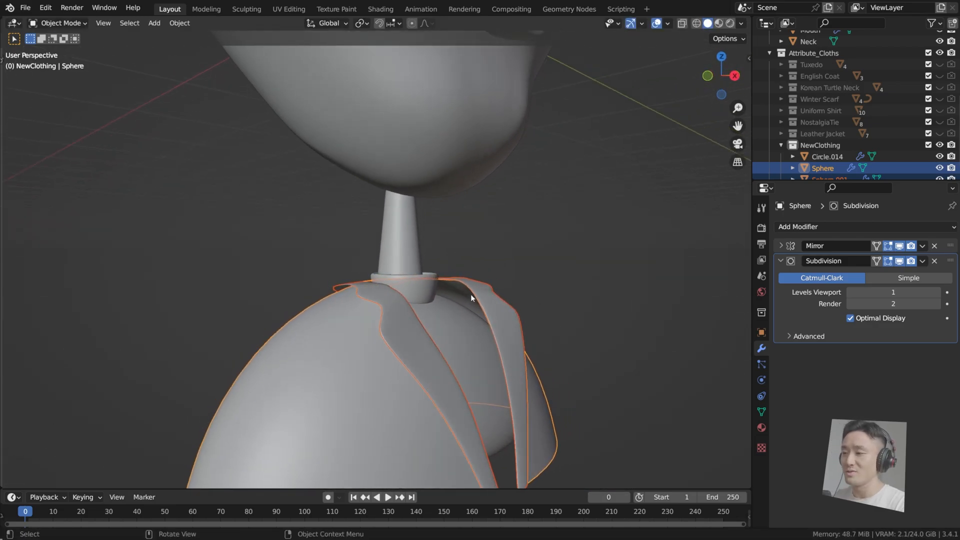
pyautogui.scroll(-2, 473, 294)
pyautogui.press('Tab')
pyautogui.press('a')
pyautogui.moveTo(525, 268); pyautogui.dragTo(557, 267, button='middle')
pyautogui.press('Tab')
pyautogui.click(557, 270)
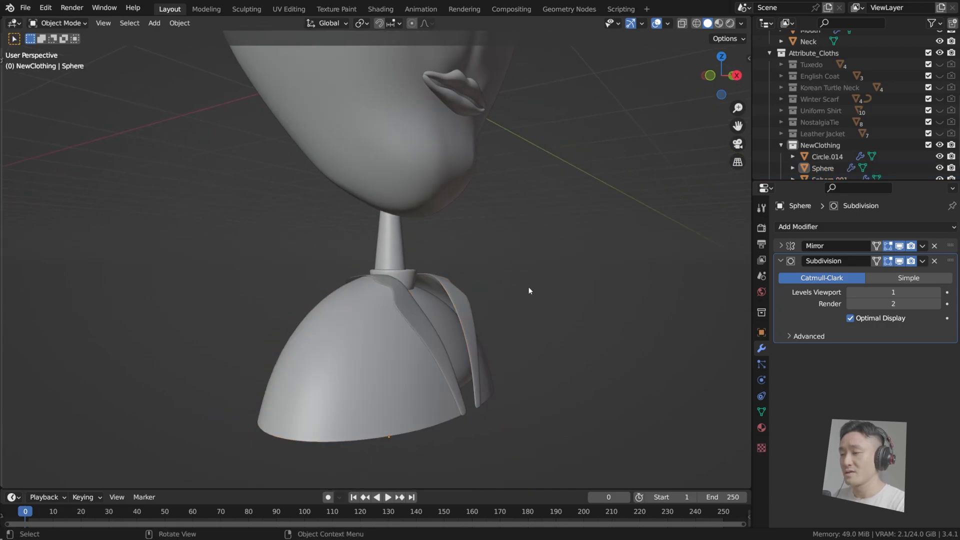
# Try to scale the jacket shell and lapel meshes together to about 0.89 in Edit Mode
pyautogui.click(396, 338)
pyautogui.keyDown('shift'); pyautogui.click(411, 311); pyautogui.keyUp('shift')
pyautogui.press('Tab')
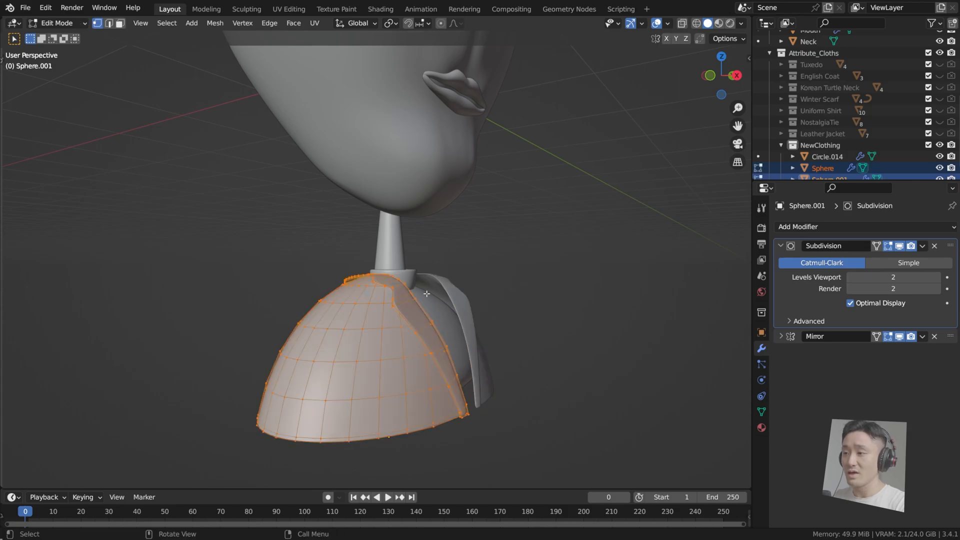
pyautogui.moveTo(509, 275); pyautogui.dragTo(542, 298, button='middle')
pyautogui.press('s')
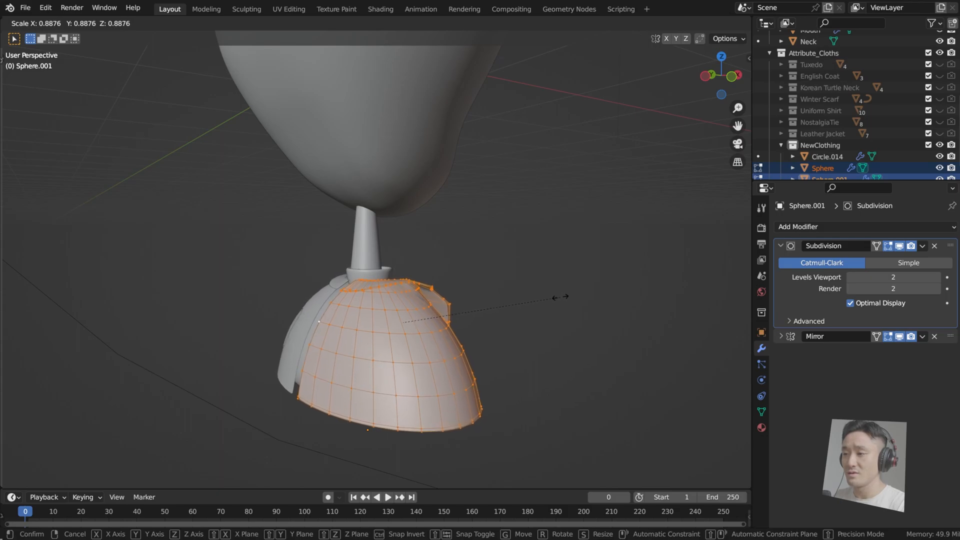
pyautogui.click(560, 297)
pyautogui.moveTo(560, 297); pyautogui.dragTo(512, 300, button='middle')
pyautogui.moveTo(471, 272); pyautogui.dragTo(444, 258, button='middle')
pyautogui.press('Tab')
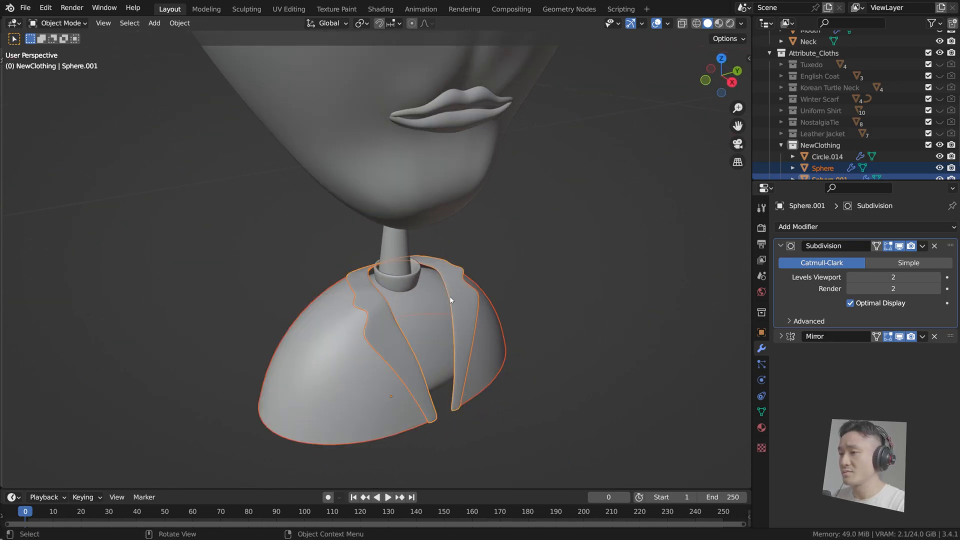
# Apply the Mirror modifier on the jacket shell, keeping its Subdivision modifier
pyautogui.click(349, 340)
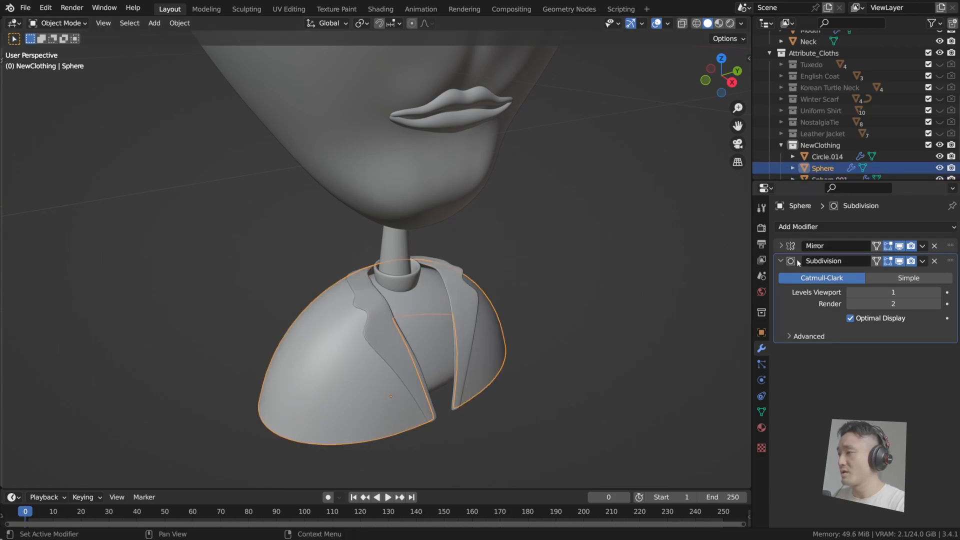
pyautogui.click(799, 262)
pyautogui.click(922, 245)
pyautogui.click(890, 255)
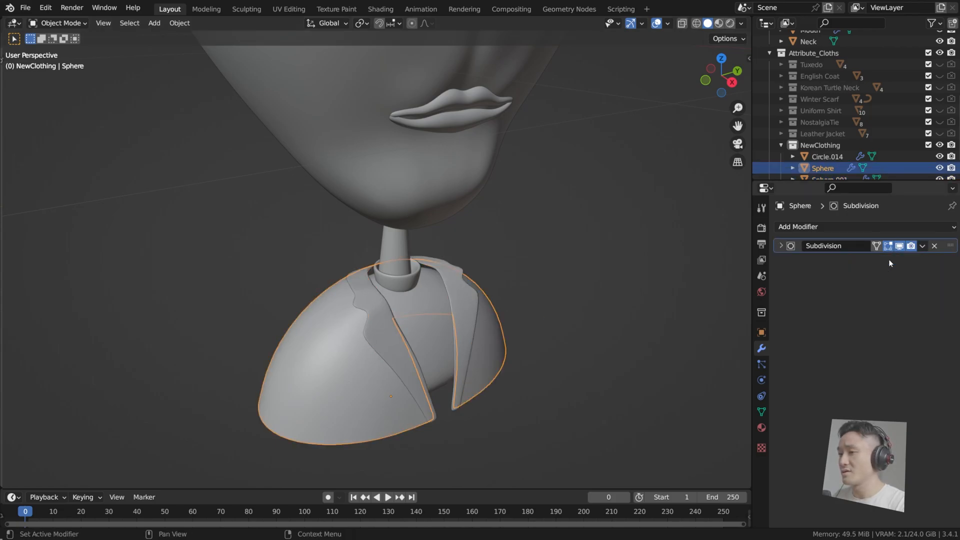
pyautogui.moveTo(410, 277); pyautogui.dragTo(509, 281, button='middle')
# Apply the Subdivision modifier on the lapels and inspect their mesh in Edit Mode
pyautogui.click(414, 270)
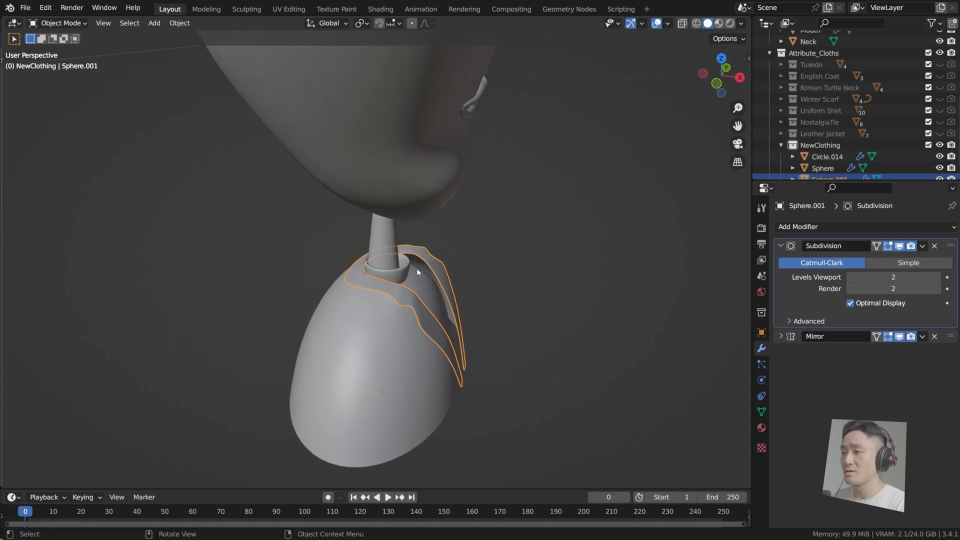
pyautogui.click(923, 245)
pyautogui.click(890, 257)
pyautogui.press('Tab')
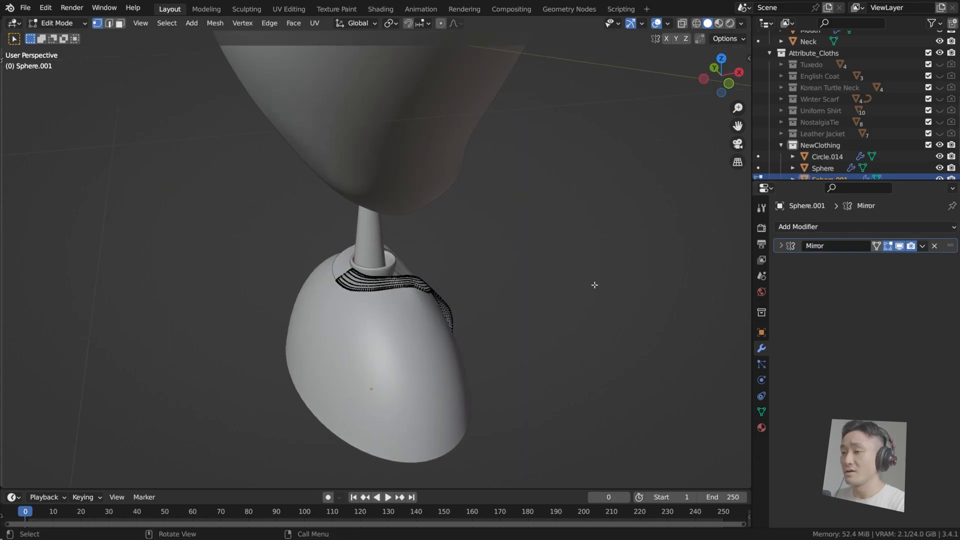
pyautogui.press('Tab')
pyautogui.moveTo(485, 276); pyautogui.dragTo(416, 350, button='middle')
pyautogui.press('Tab')
pyautogui.press('Tab')
# Select the jacket shell and lapels together and select all of their geometry in Edit Mode
pyautogui.click(380, 375)
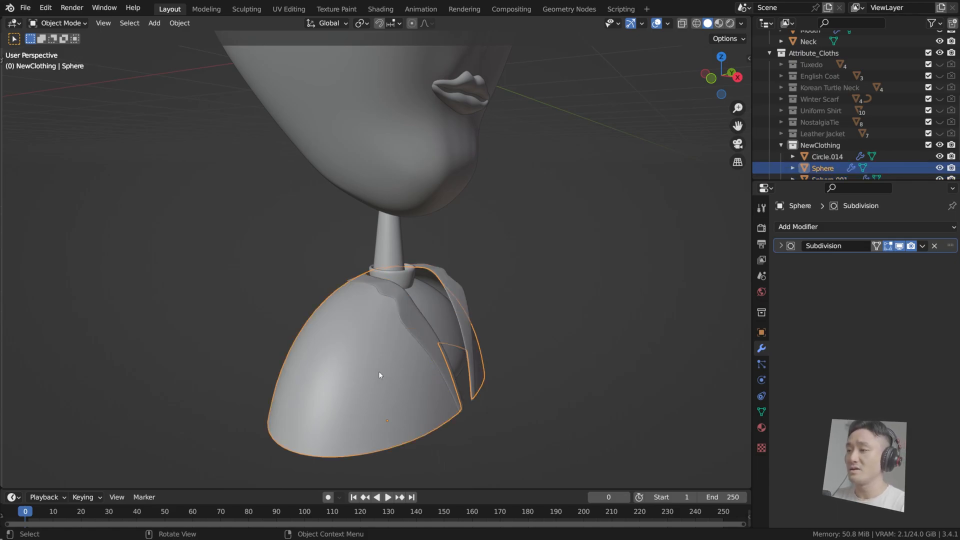
pyautogui.click(413, 333)
pyautogui.click(391, 353)
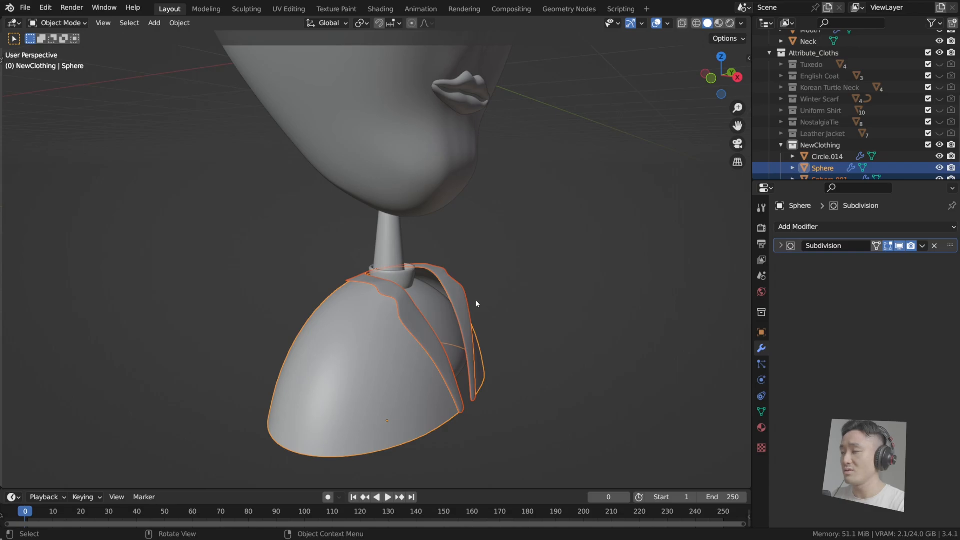
pyautogui.press('Tab')
pyautogui.moveTo(476, 299); pyautogui.dragTo(420, 316, button='middle')
pyautogui.press('a')
pyautogui.moveTo(508, 310); pyautogui.dragTo(478, 301, button='middle')
pyautogui.press('Tab')
pyautogui.press('Tab')
pyautogui.press('Tab')
pyautogui.click(467, 307)
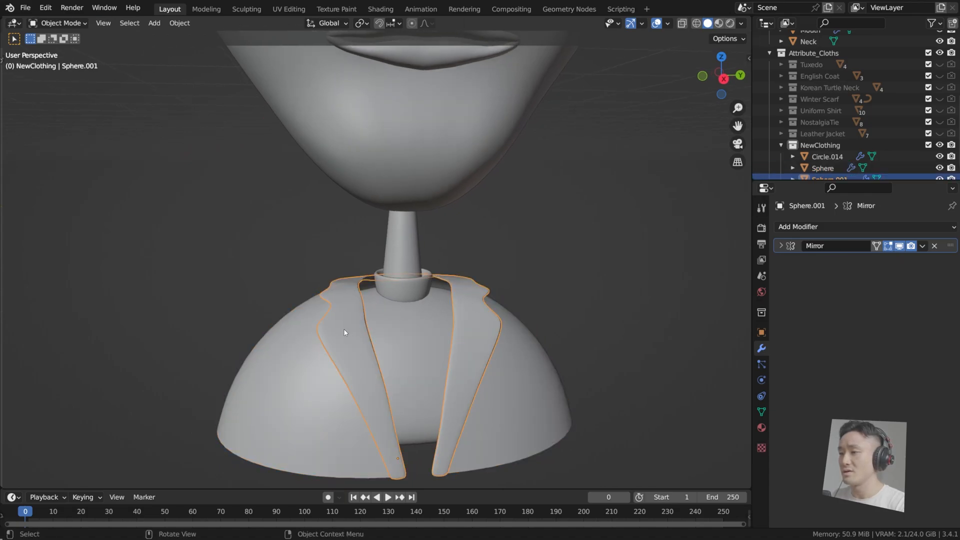
# Undo back to before the lapels' Subdivision modifier was applied and clear the selection
pyautogui.hotkey('ctrl', 'z')
pyautogui.hotkey('ctrl', 'z')
pyautogui.hotkey('ctrl', 'z')
pyautogui.hotkey('ctrl', 'z')
pyautogui.hotkey('ctrl', 'z')
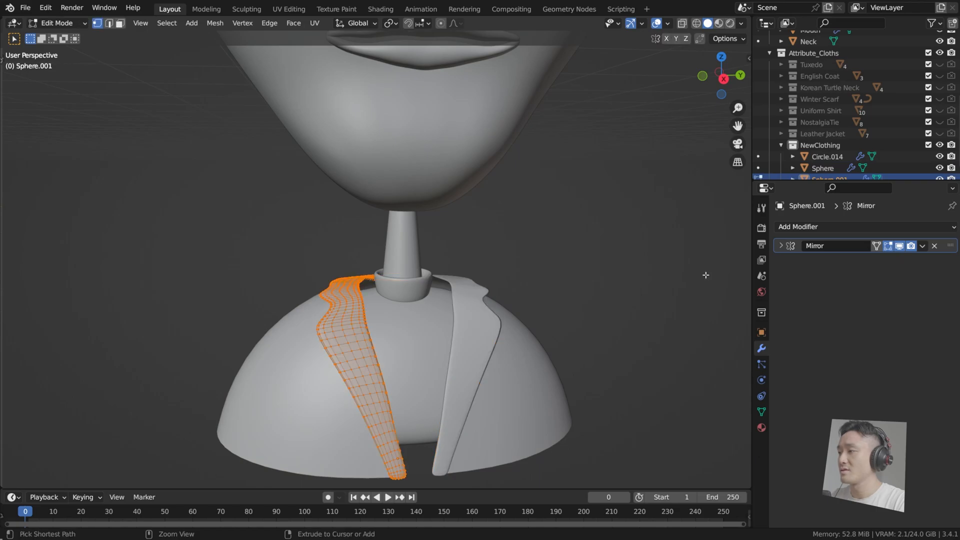
pyautogui.hotkey('alt', 'a')
pyautogui.press('Tab')
pyautogui.hotkey('ctrl', 'z')
pyautogui.hotkey('ctrl', 'z')
pyautogui.hotkey('ctrl', 'z')
pyautogui.hotkey('ctrl', 'z')
pyautogui.hotkey('ctrl', 'z')
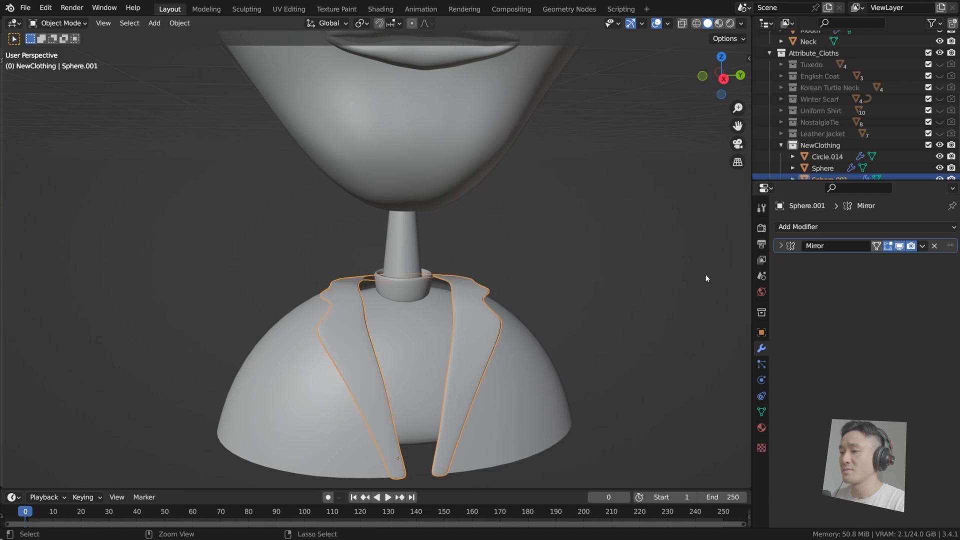
pyautogui.hotkey('ctrl', 'z')
pyautogui.click(686, 278)
# Apply the Mirror modifier on the lapels, leaving their Subdivision modifier in place
pyautogui.click(388, 324)
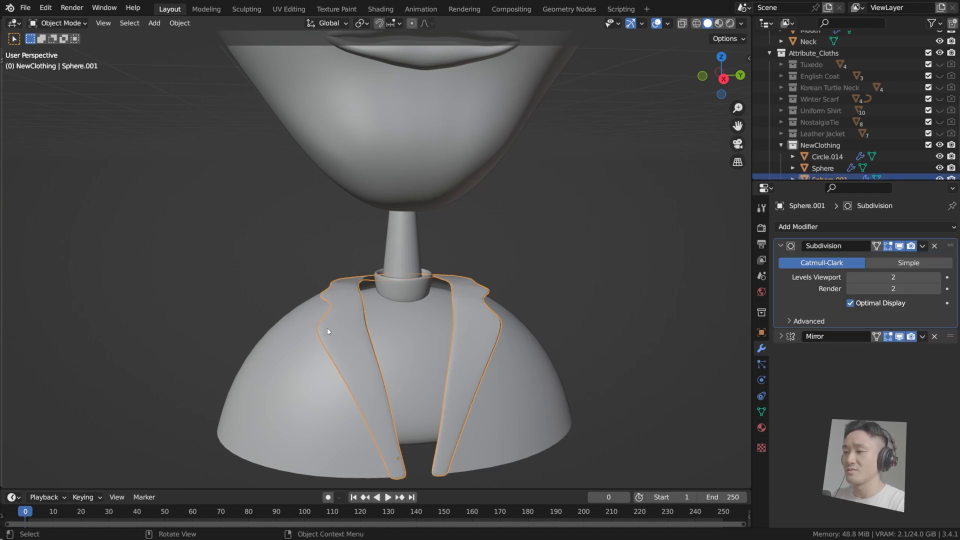
pyautogui.click(307, 340)
pyautogui.click(334, 321)
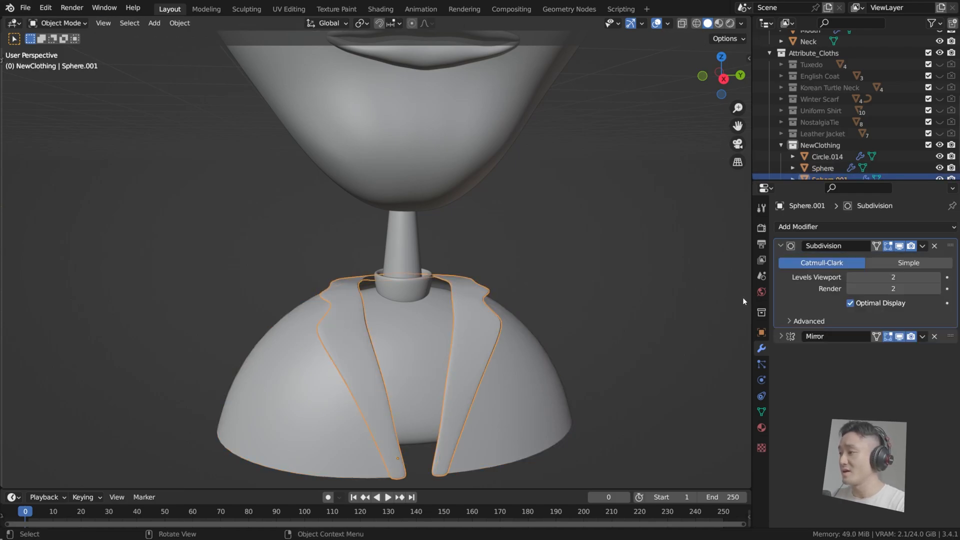
pyautogui.click(781, 245)
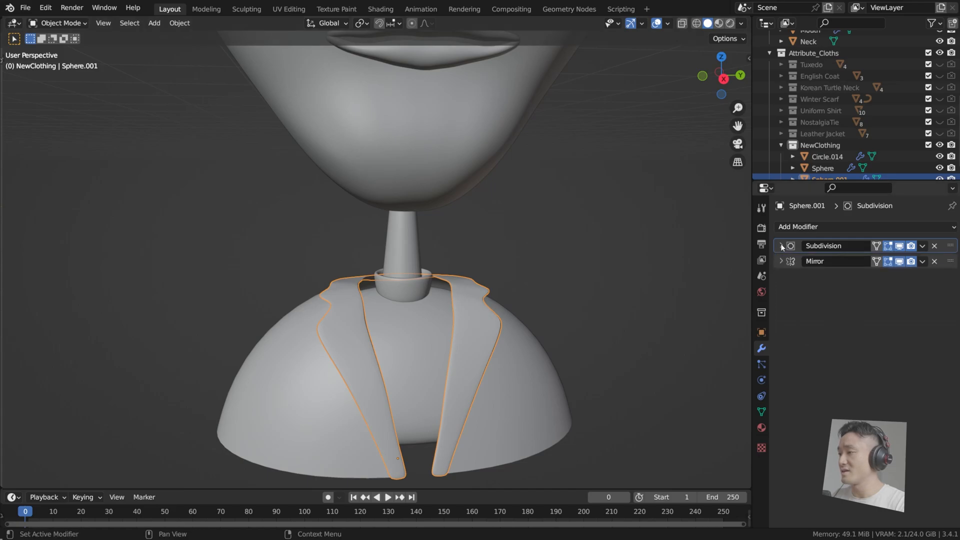
pyautogui.click(923, 261)
pyautogui.click(907, 272)
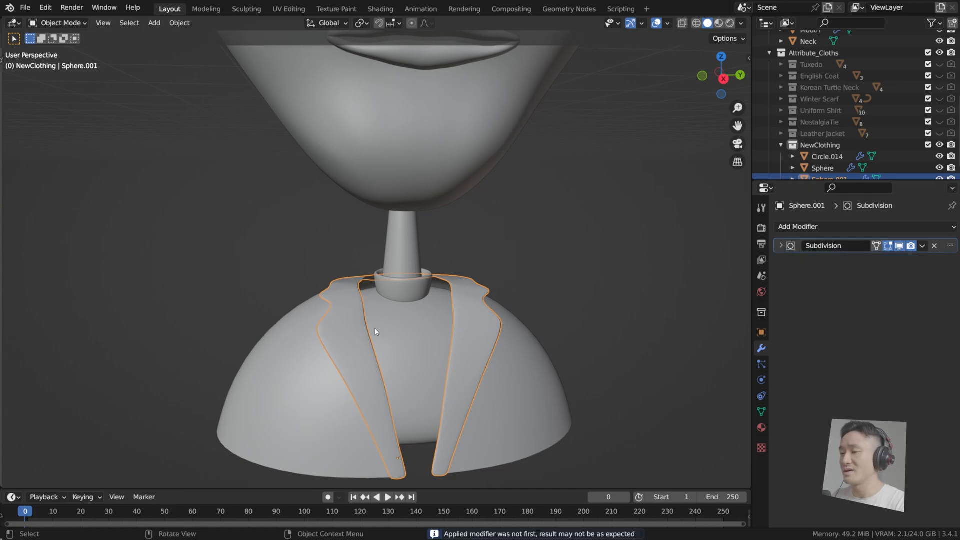
# Select all geometry of the jacket shell and lapels in Edit Mode and scale it uniformly to 0.929
pyautogui.keyDown('shift'); pyautogui.click(322, 352); pyautogui.keyUp('shift')
pyautogui.keyDown('shift'); pyautogui.click(332, 332); pyautogui.keyUp('shift')
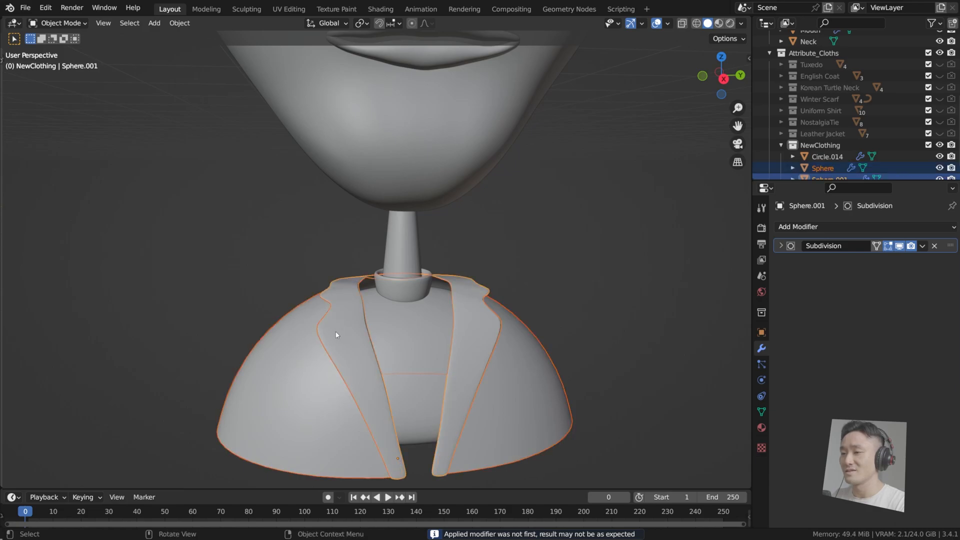
pyautogui.press('Tab')
pyautogui.press('a')
pyautogui.moveTo(583, 290); pyautogui.dragTo(653, 309, button='middle')
pyautogui.press('KP_3')
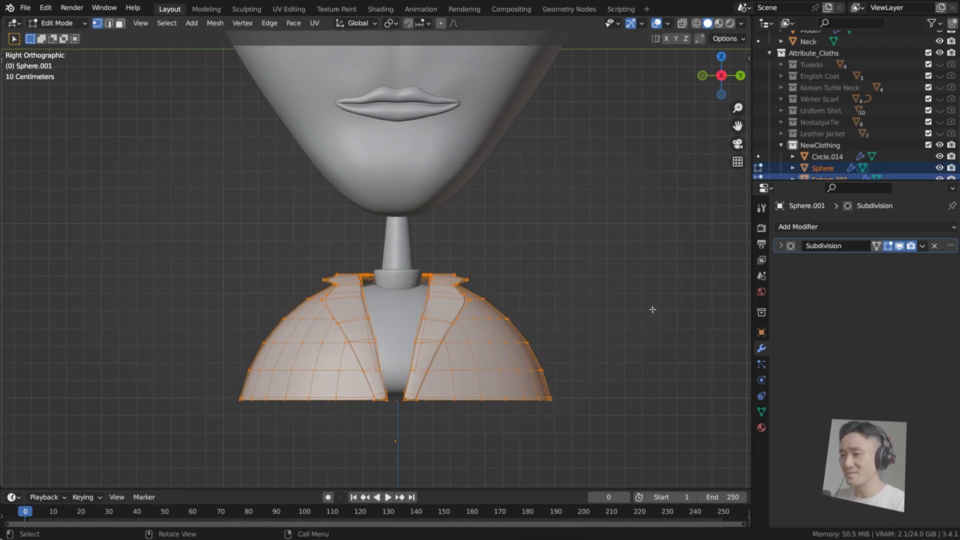
pyautogui.press('s')
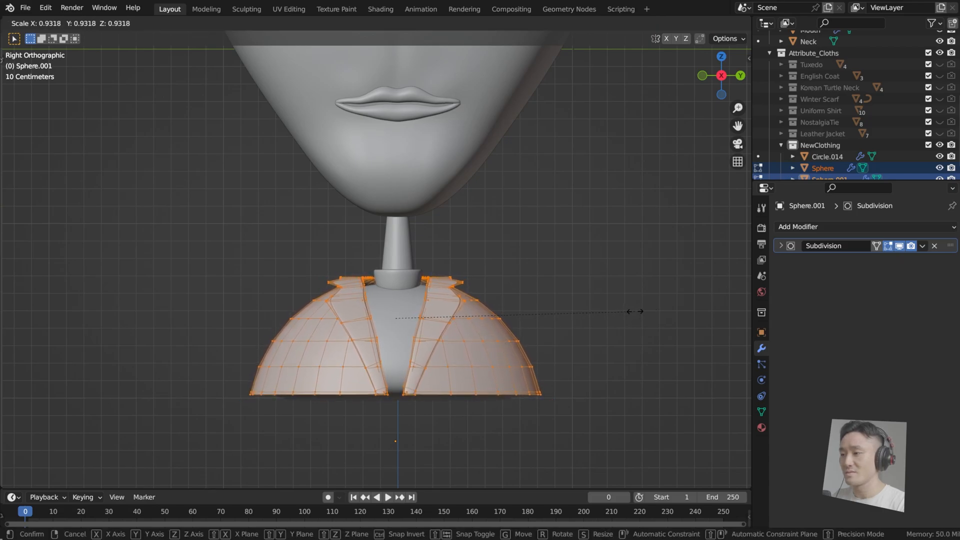
pyautogui.click(614, 313)
pyautogui.moveTo(613, 313); pyautogui.dragTo(553, 280, button='middle')
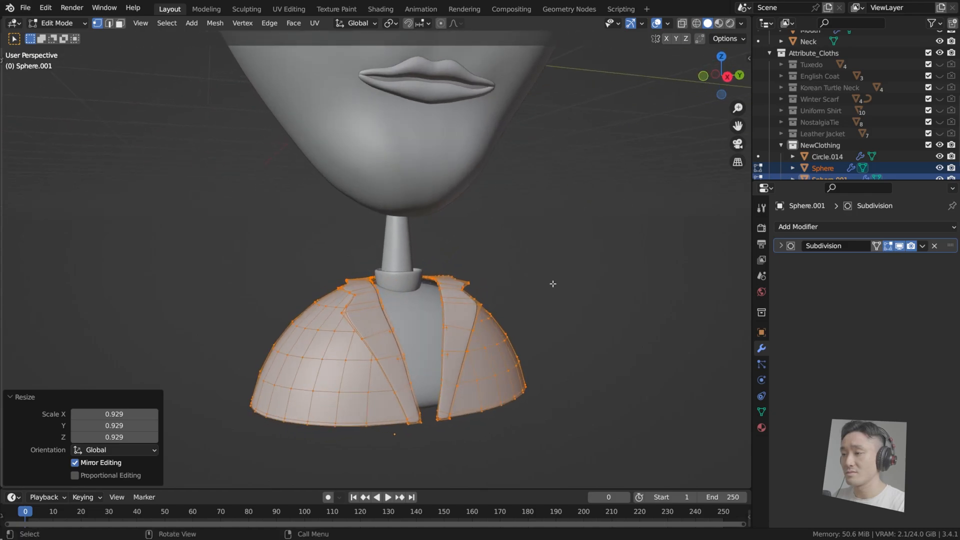
# Scale the jacket shell and lapel meshes to 0.937 along Z
pyautogui.scroll(4, 555, 285)
pyautogui.press('s')
pyautogui.press('z')
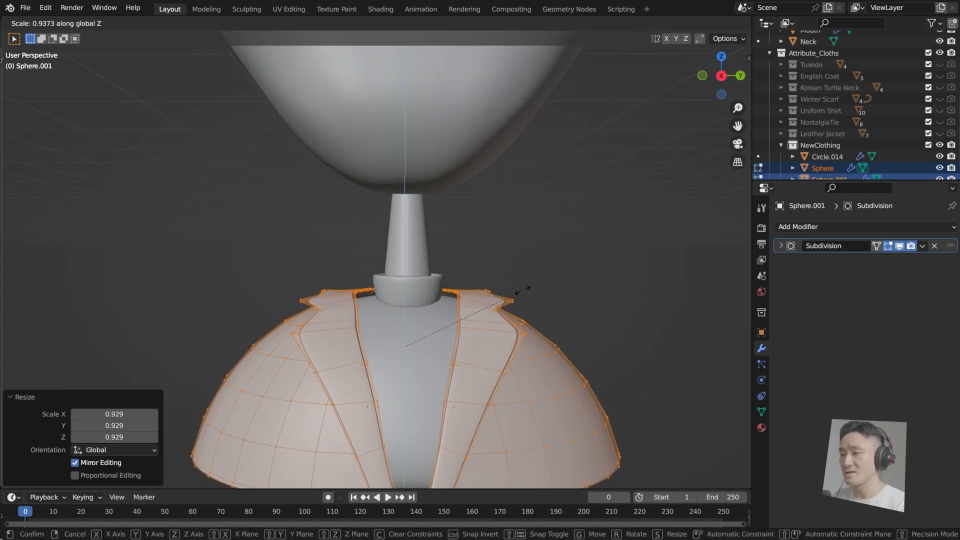
pyautogui.click(522, 291)
pyautogui.scroll(-4, 521, 291)
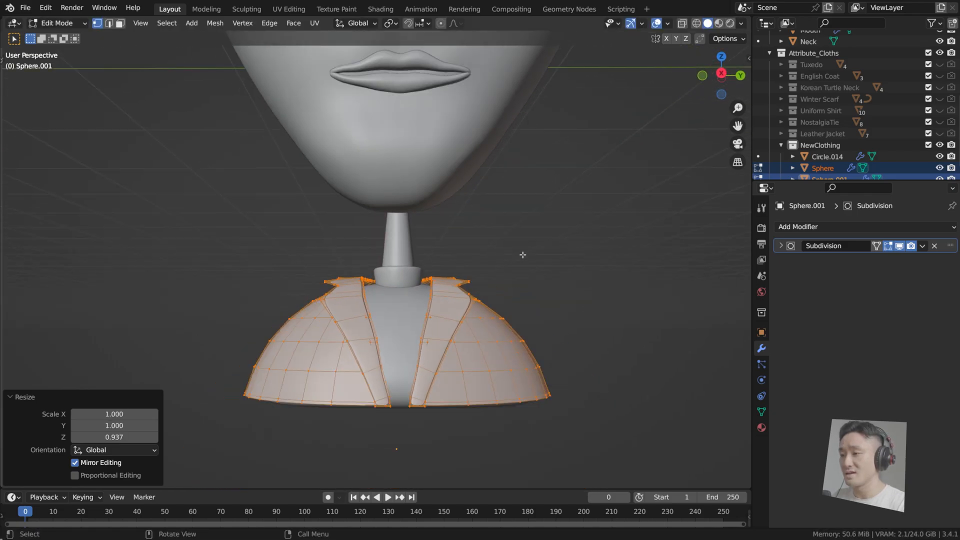
pyautogui.moveTo(532, 311)
pyautogui.mouseDown(button='middle')
pyautogui.moveTo(575, 325)
pyautogui.moveTo(534, 315)
pyautogui.mouseUp(button='middle')
pyautogui.press('g')
pyautogui.press('z')
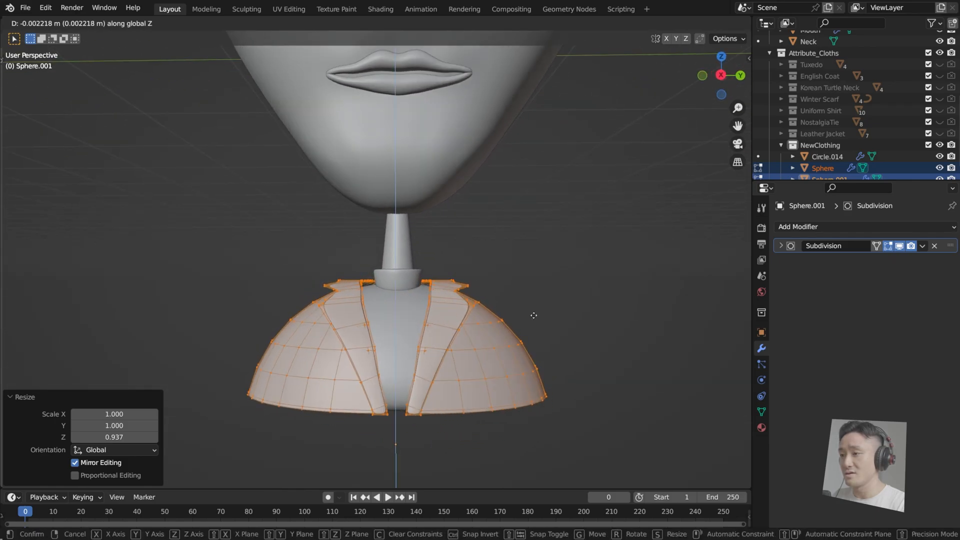
pyautogui.rightClick(534, 315)
# Move the jacket shell and lapel objects down about 0.002 m along Z, select the body, and save the file
pyautogui.press('Tab')
pyautogui.scroll(2, 533, 319)
pyautogui.press('g')
pyautogui.press('z')
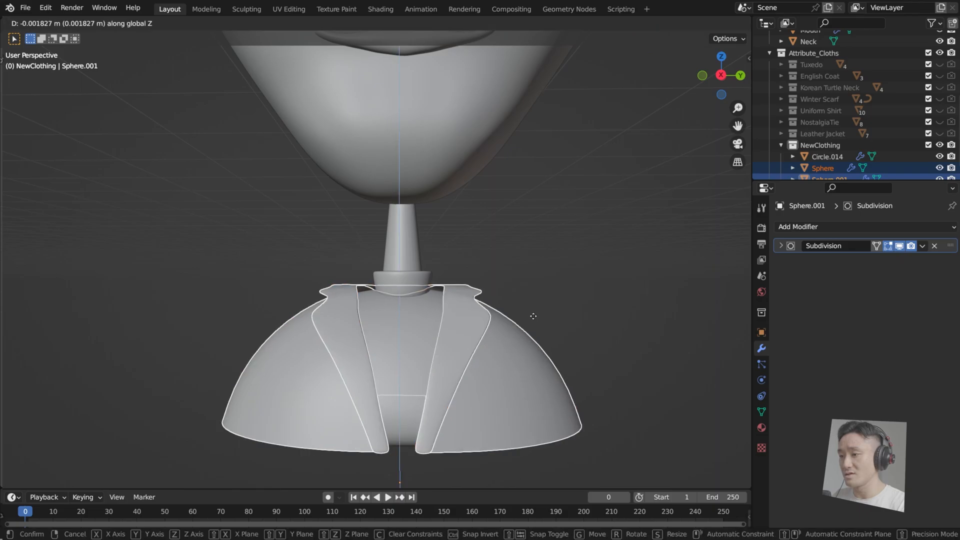
pyautogui.click(534, 318)
pyautogui.moveTo(535, 316); pyautogui.dragTo(390, 334, button='middle')
pyautogui.click(369, 332)
pyautogui.hotkey('ctrl', 's')
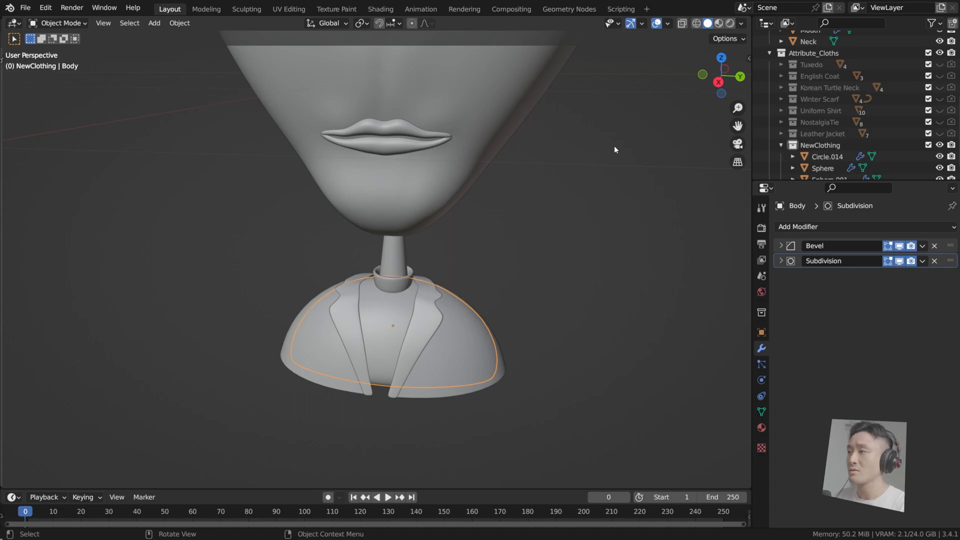
# Switch the viewport to Rendered shading and save the file
pyautogui.click(729, 24)
pyautogui.moveTo(538, 180)
pyautogui.mouseDown(button='middle')
pyautogui.moveTo(532, 212)
pyautogui.moveTo(431, 194)
pyautogui.moveTo(587, 215)
pyautogui.mouseUp(button='middle')
pyautogui.hotkey('ctrl', 's')
# Examine the rendered outfit from several angles, checking how the lapels and neckband sit on the character
pyautogui.scroll(-4, 530, 262)
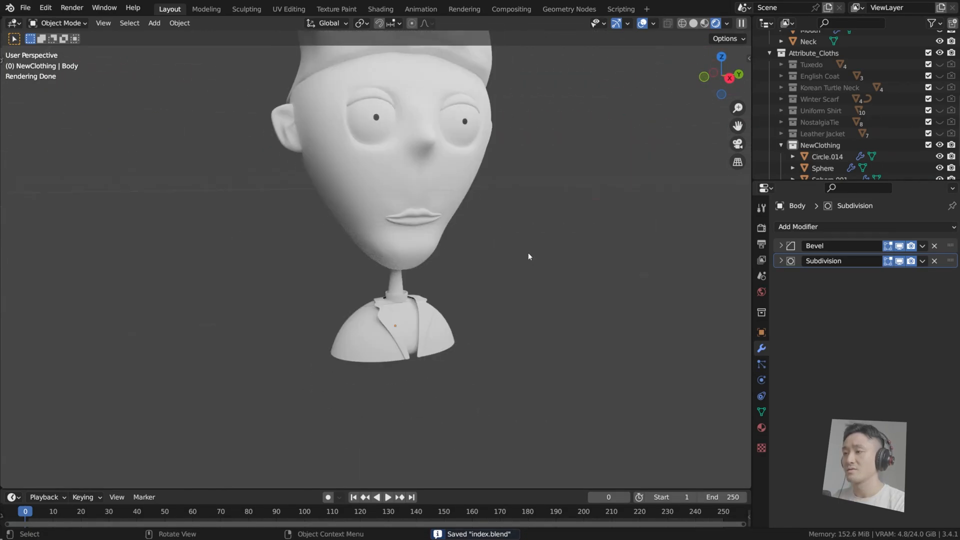
pyautogui.moveTo(482, 203); pyautogui.dragTo(469, 314, button='middle')
pyautogui.scroll(3, 500, 345)
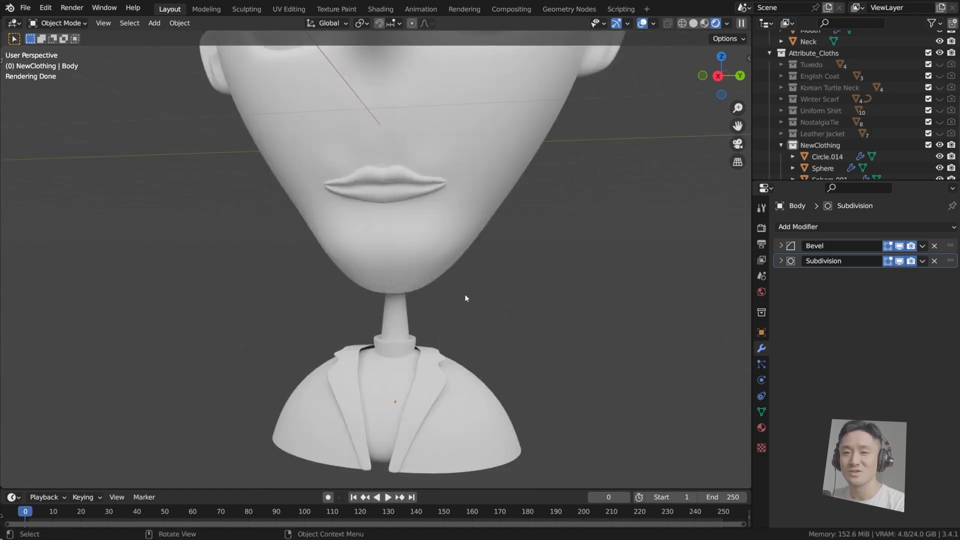
pyautogui.moveTo(443, 300); pyautogui.dragTo(512, 332, button='middle')
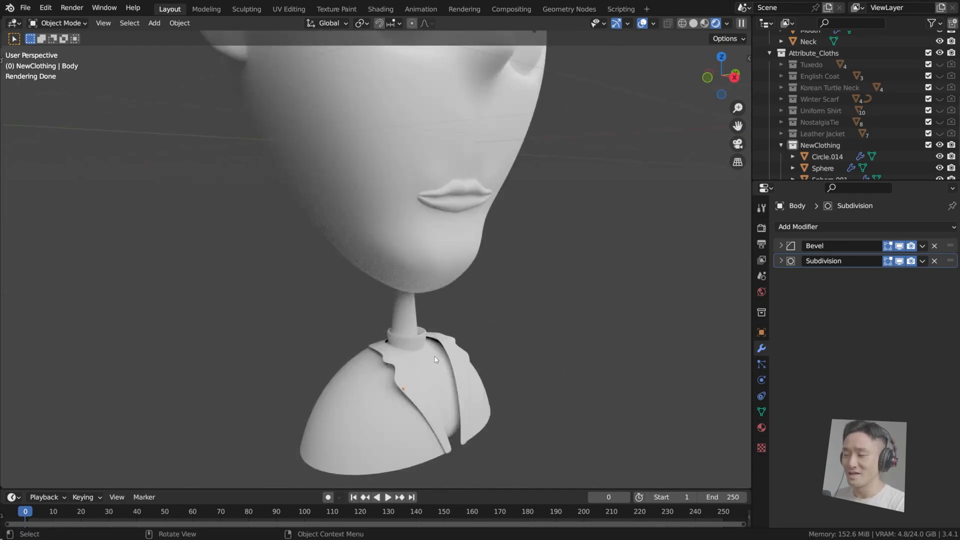
pyautogui.scroll(3, 439, 343)
pyautogui.keyDown('shift'); pyautogui.moveTo(476, 366); pyautogui.dragTo(413, 360, button='middle'); pyautogui.keyUp('shift')
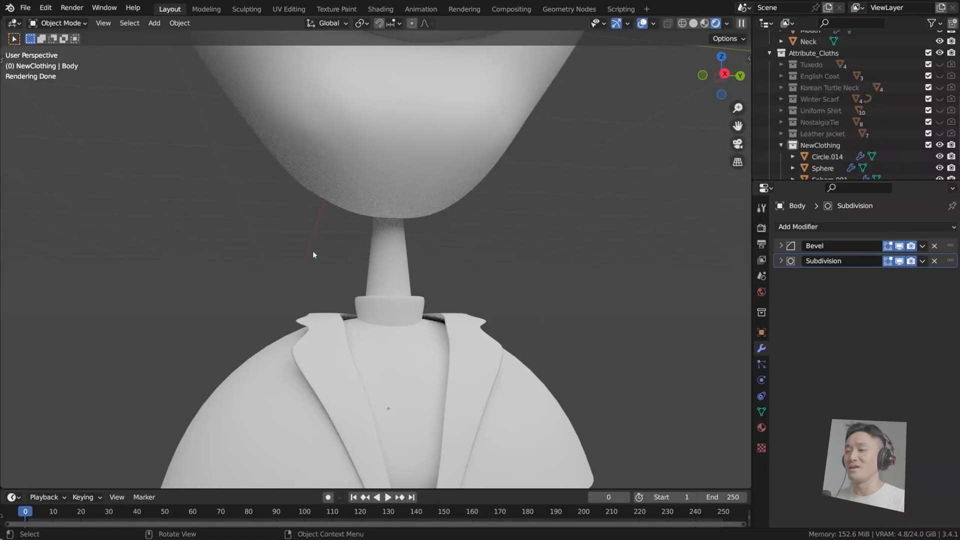
pyautogui.scroll(-3, 541, 271)
pyautogui.moveTo(540, 272); pyautogui.dragTo(465, 290, button='middle')
# Examine the mesh topology of the body, lapels and jacket shell in Edit Mode, leaving all objects deselected
pyautogui.press('Tab')
pyautogui.press('Tab')
pyautogui.scroll(3, 435, 326)
pyautogui.click(435, 326)
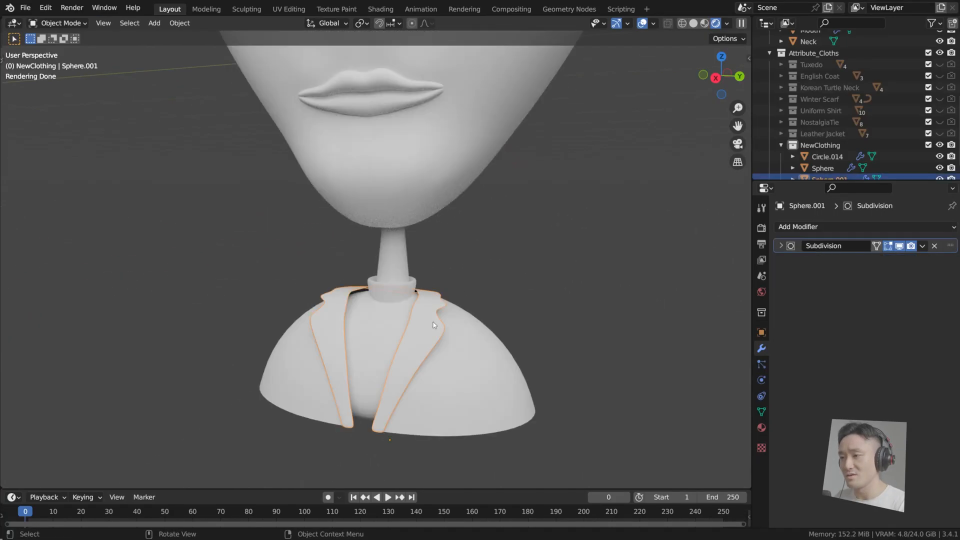
pyautogui.press('Tab')
pyautogui.scroll(3, 434, 326)
pyautogui.press('Tab')
pyautogui.moveTo(432, 324)
pyautogui.mouseDown(button='middle')
pyautogui.moveTo(332, 289)
pyautogui.moveTo(435, 325)
pyautogui.mouseUp(button='middle')
pyautogui.click(360, 364)
pyautogui.moveTo(361, 365); pyautogui.dragTo(313, 342, button='middle')
pyautogui.press('Tab')
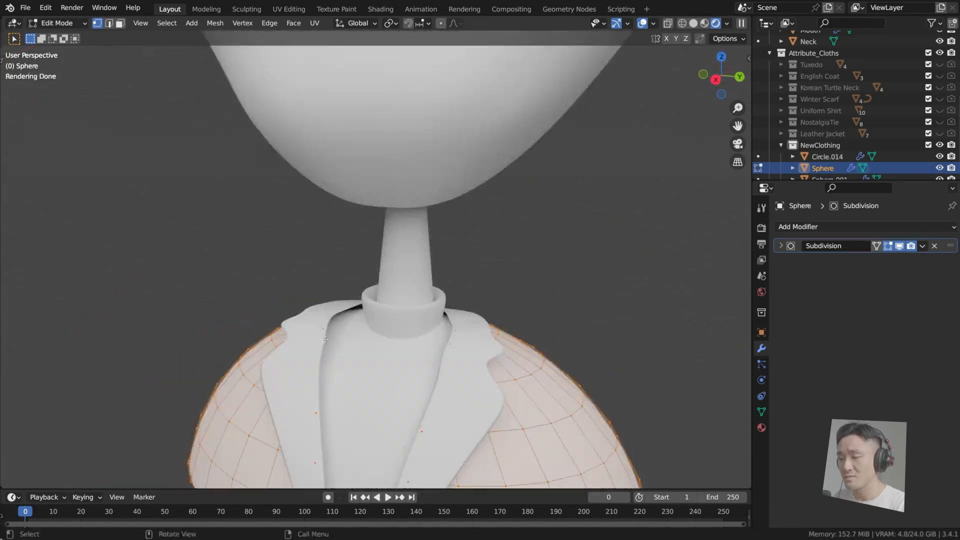
pyautogui.press('Tab')
pyautogui.scroll(-3, 494, 256)
pyautogui.click(494, 256)
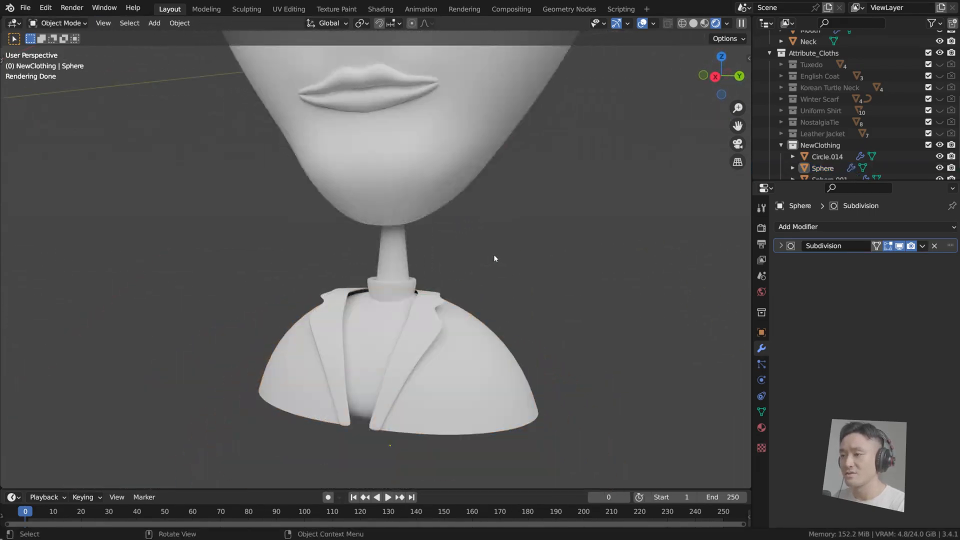
# Switch the viewport to Solid shading and save the file
pyautogui.click(695, 23)
pyautogui.keyDown('shift'); pyautogui.moveTo(537, 216); pyautogui.dragTo(572, 285, button='middle'); pyautogui.keyUp('shift')
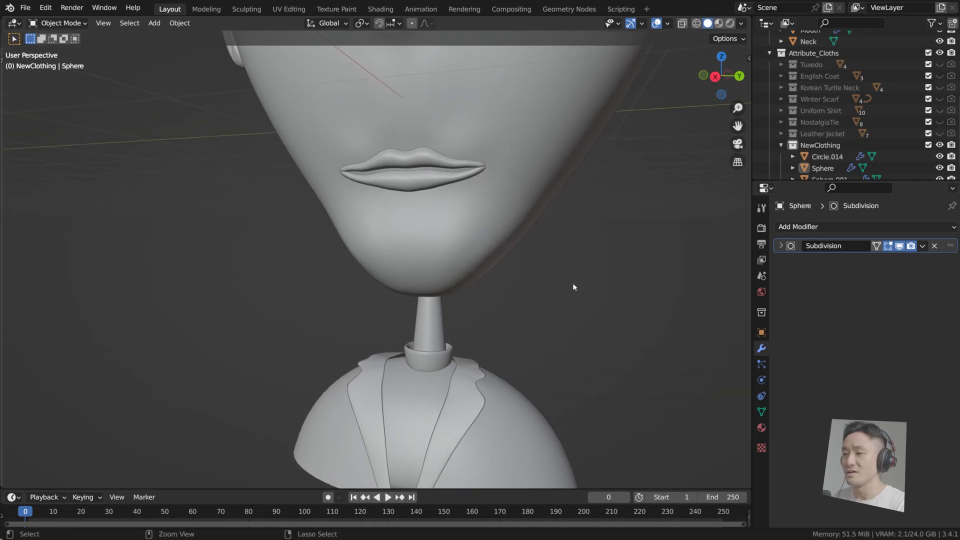
pyautogui.hotkey('ctrl', 's')
pyautogui.scroll(-2, 571, 285)
pyautogui.moveTo(507, 293); pyautogui.dragTo(515, 311, button='middle')
# Collapse the NewClothing collection in the object hierarchy and review the complete outfit on the character from the front
pyautogui.click(477, 368)
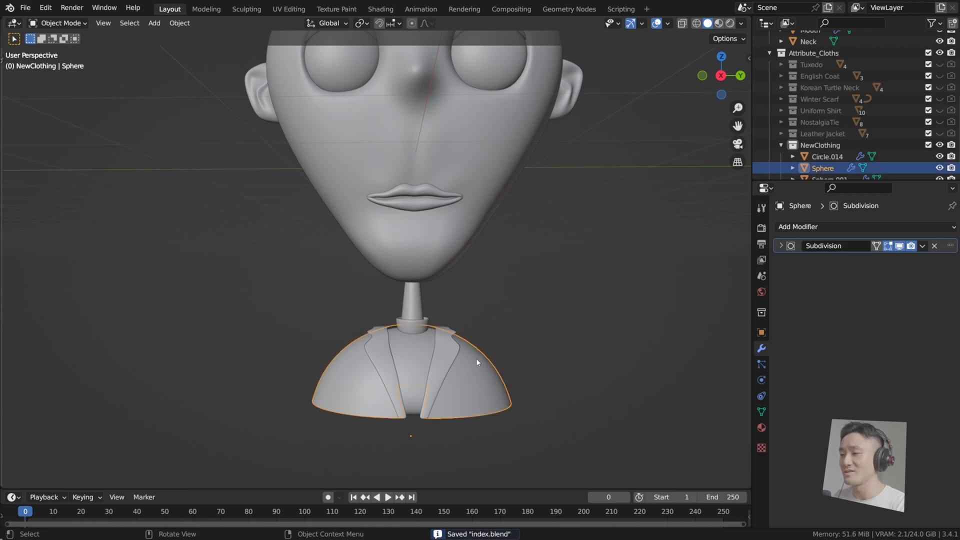
pyautogui.click(781, 145)
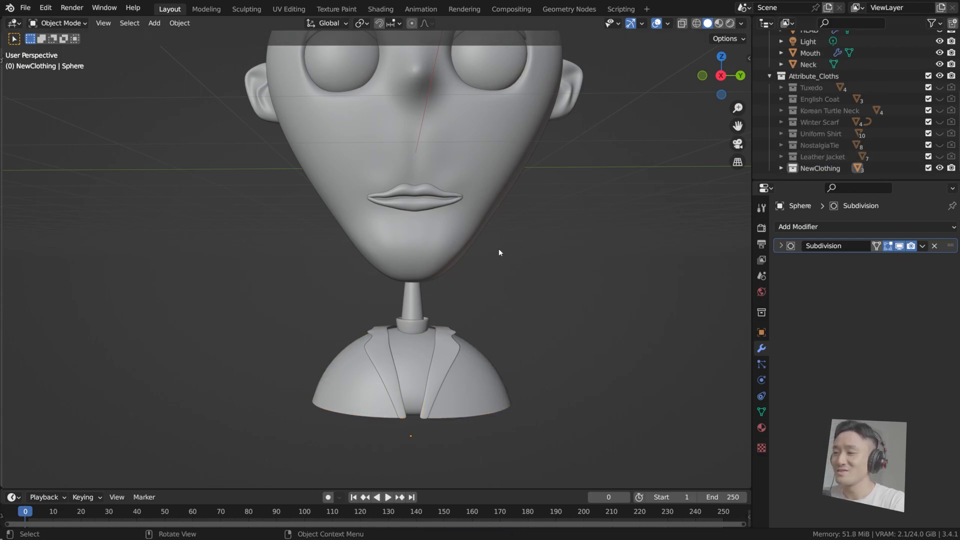
pyautogui.moveTo(538, 250); pyautogui.dragTo(531, 270, button='middle')
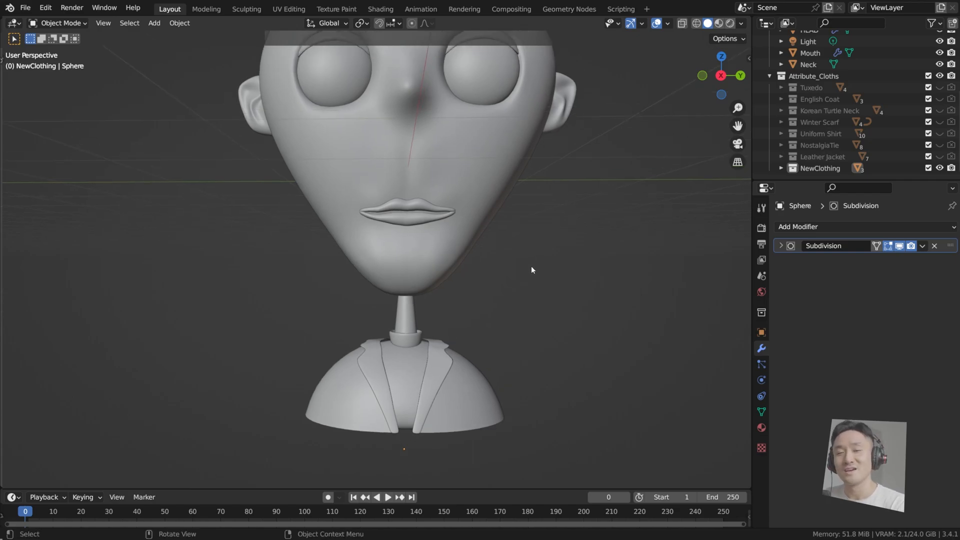
pyautogui.moveTo(532, 269); pyautogui.dragTo(523, 287, button='middle')
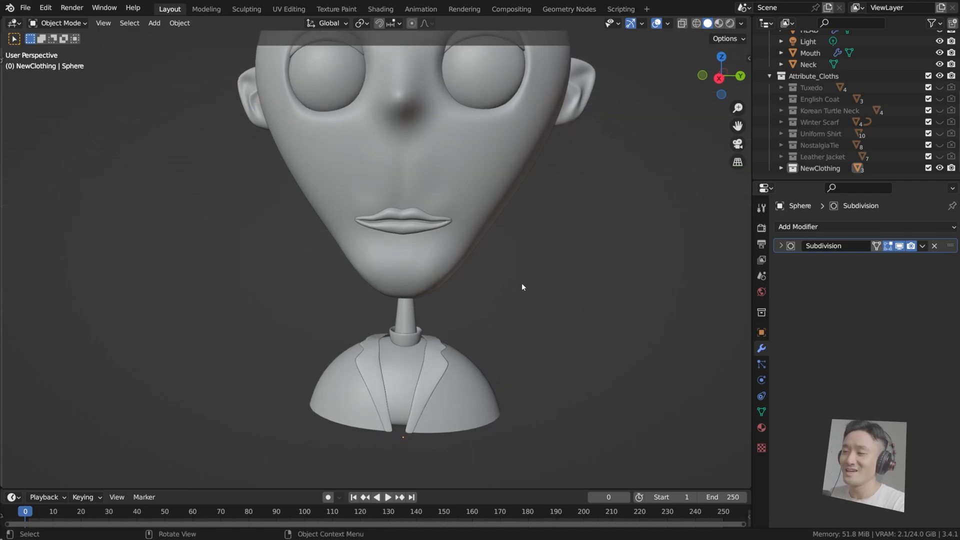
pyautogui.moveTo(480, 332); pyautogui.dragTo(474, 333, button='middle')
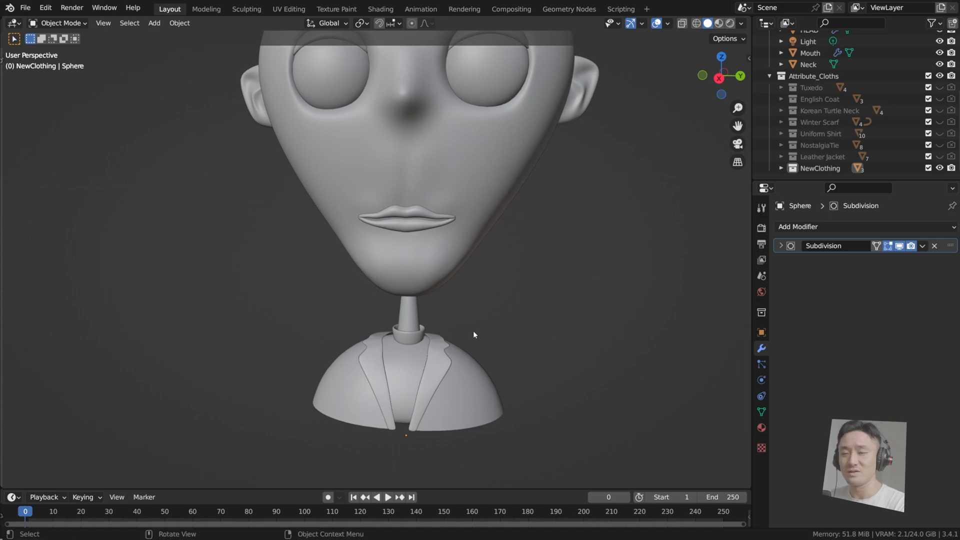